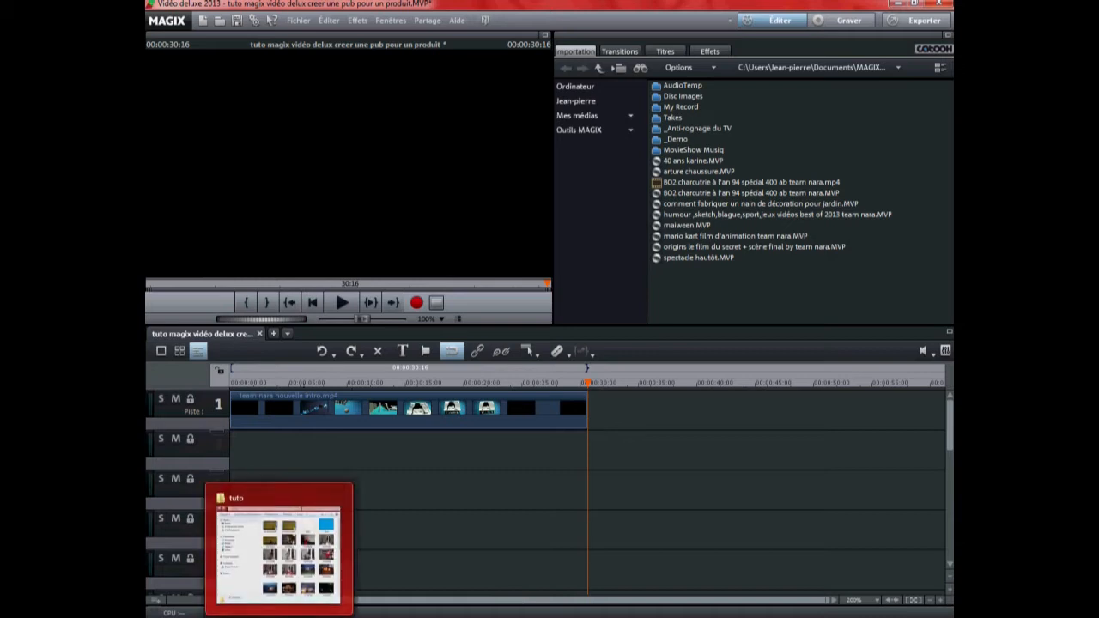
Open the tuto folder and look through its photos and images
{"action": "left_click", "coordinate": [334, 525]}
{"action": "scroll", "coordinate": [543, 273], "scroll_direction": "down", "scroll_amount": 5}
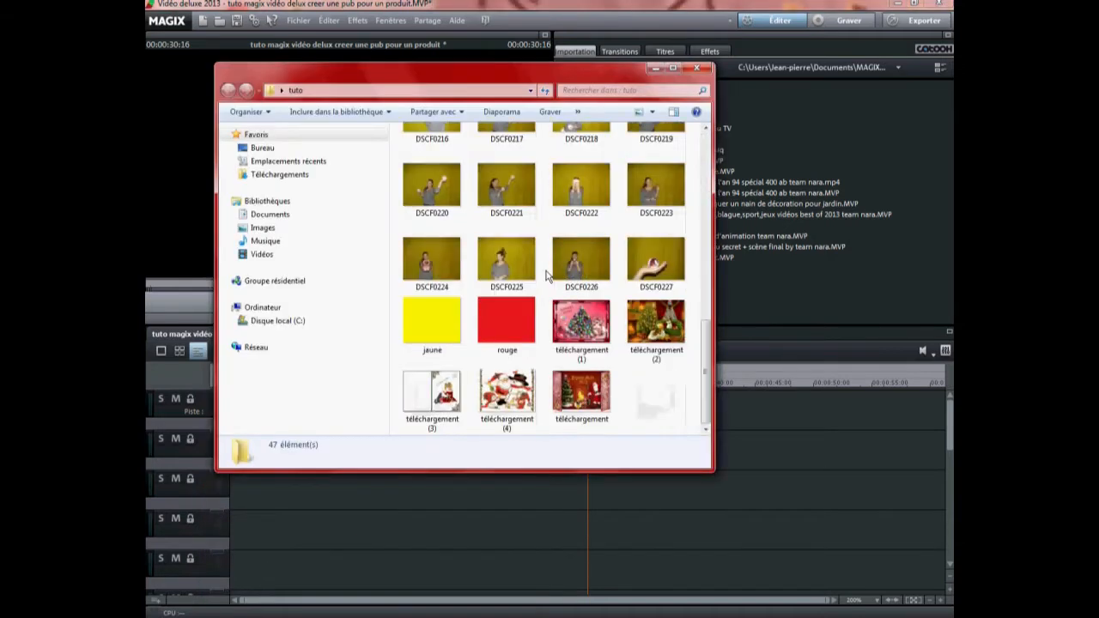
{"action": "scroll", "coordinate": [542, 273], "scroll_direction": "up", "scroll_amount": 2}
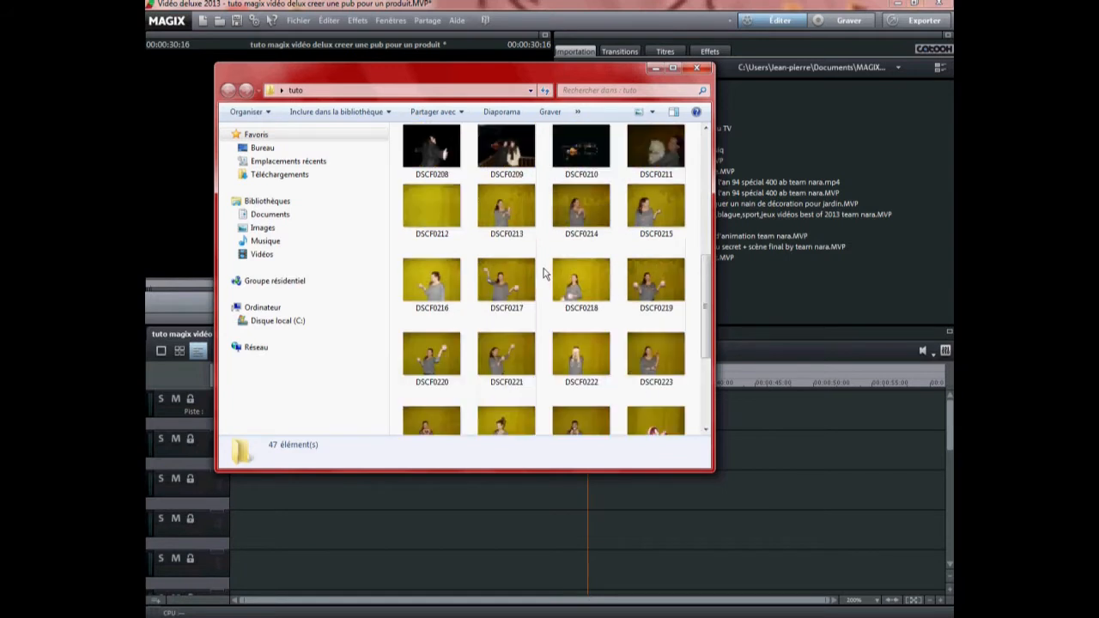
{"action": "left_click", "coordinate": [499, 220]}
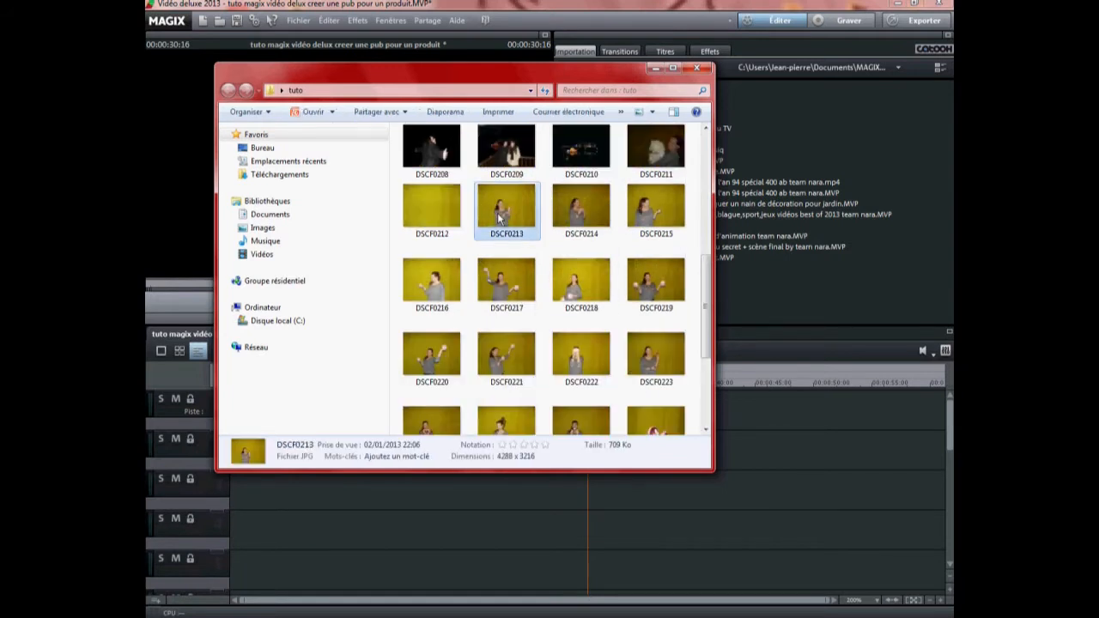
{"action": "double_click", "coordinate": [500, 220]}
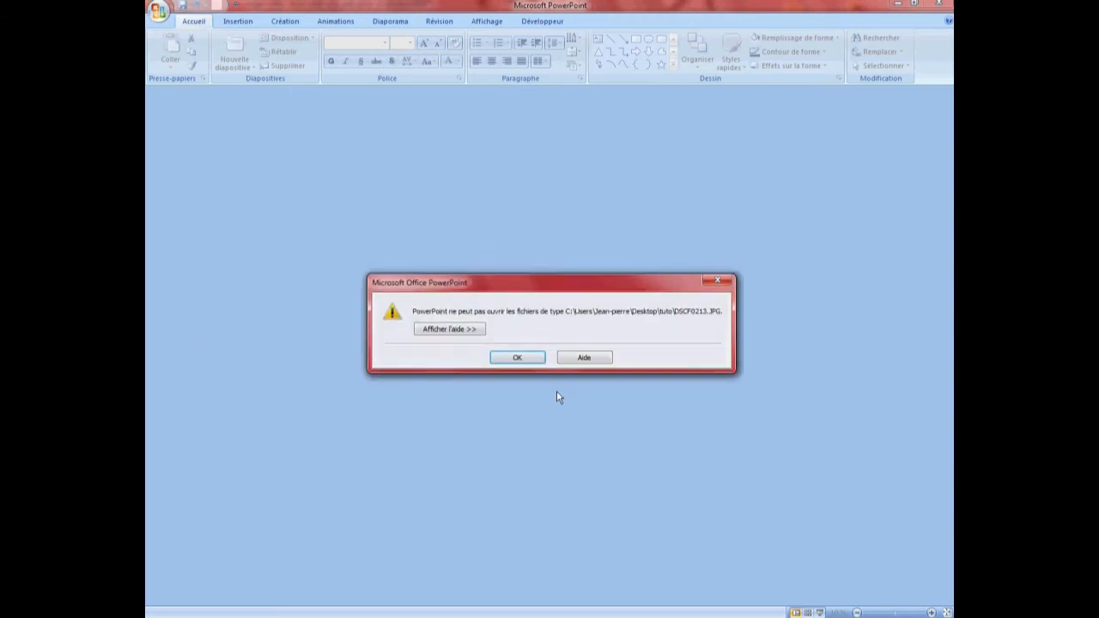
{"action": "left_click", "coordinate": [517, 357]}
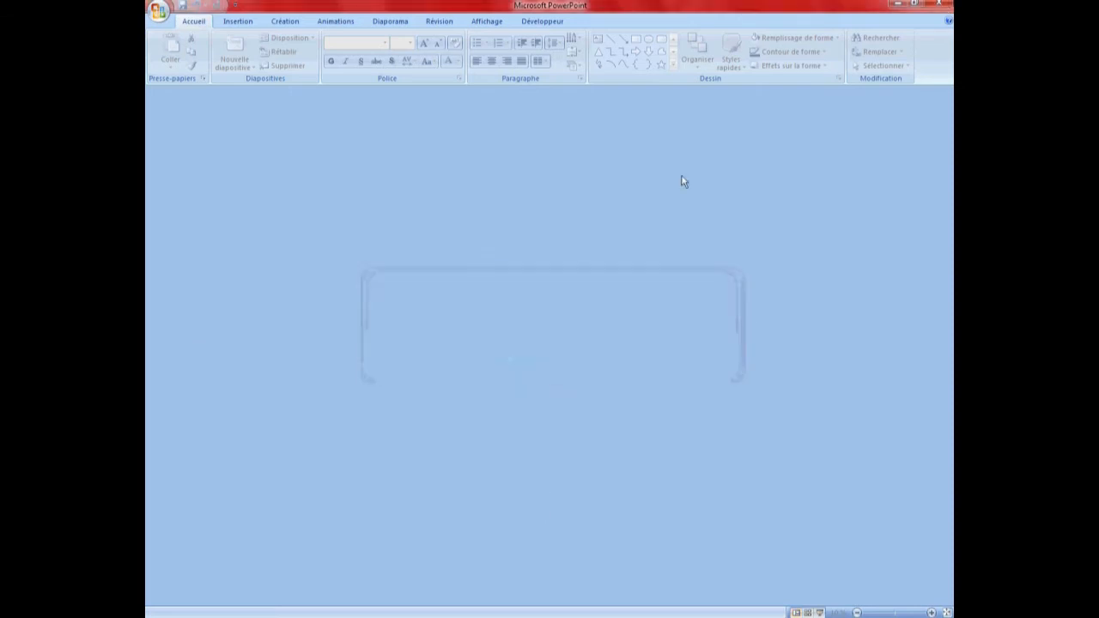
{"action": "left_click", "coordinate": [948, 5]}
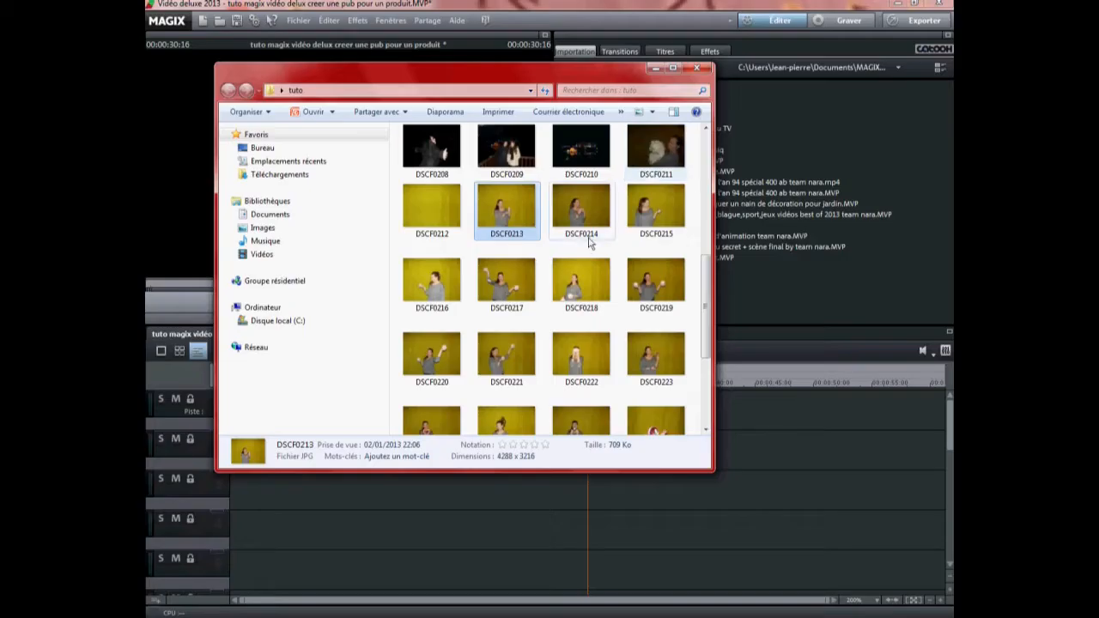
Preview the yellow-backdrop photos from DSCF0213 through DSCF0227 in the Windows photo viewer, then close the viewer
{"action": "right_click", "coordinate": [499, 223]}
{"action": "left_click", "coordinate": [532, 286]}
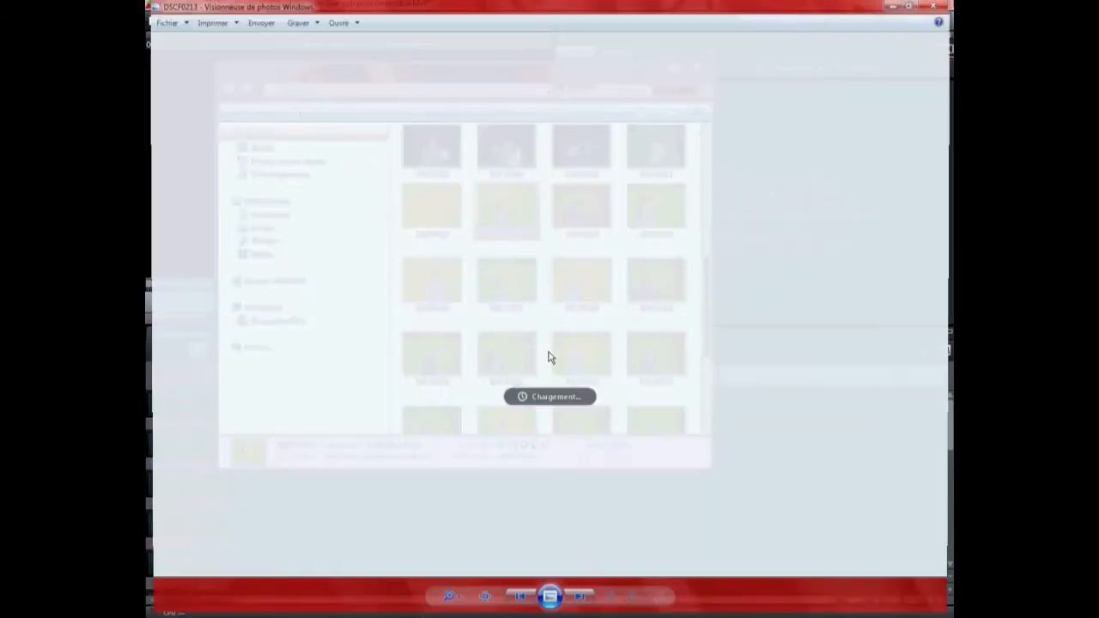
{"action": "left_click", "coordinate": [589, 606]}
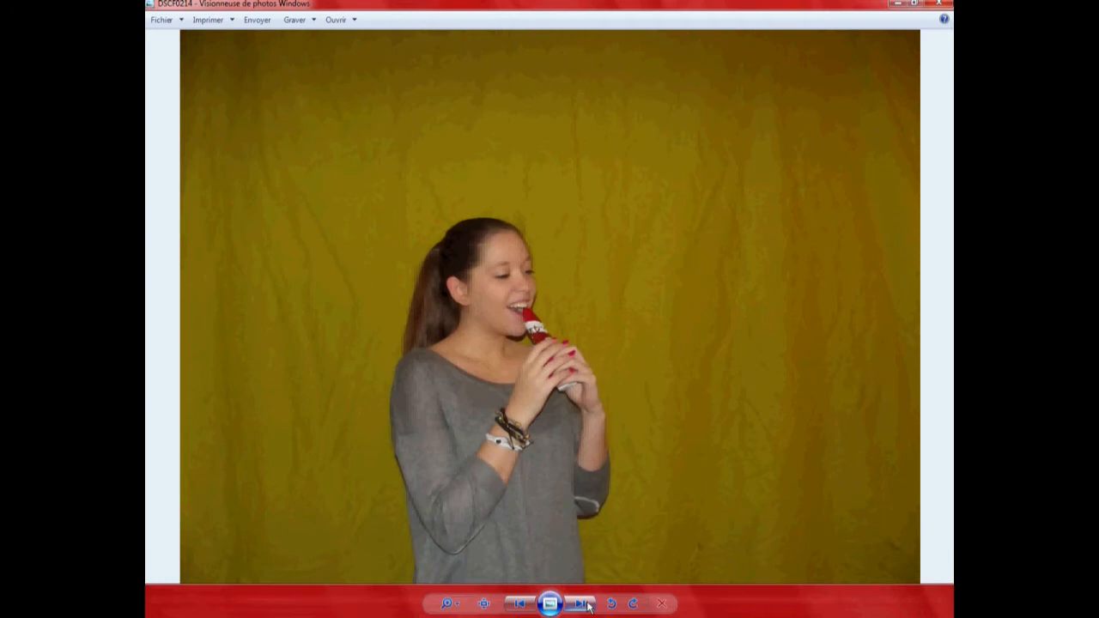
{"action": "left_click", "coordinate": [589, 606]}
{"action": "left_click", "coordinate": [589, 606]}
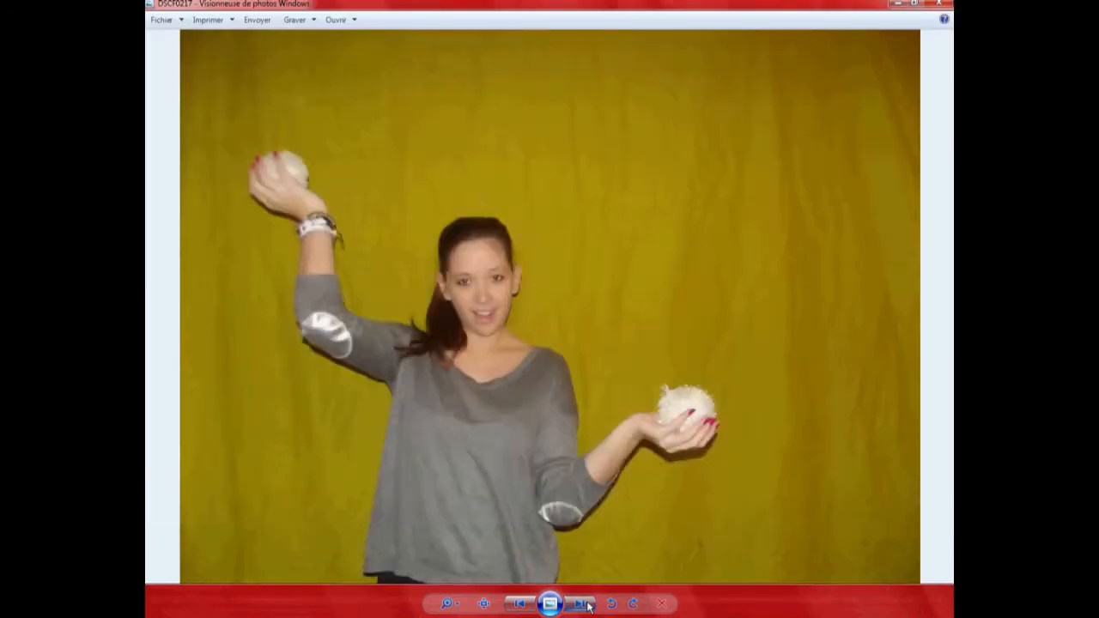
{"action": "left_click", "coordinate": [589, 606]}
{"action": "left_click", "coordinate": [589, 606]}
{"action": "left_click", "coordinate": [588, 606]}
{"action": "left_click", "coordinate": [589, 606]}
{"action": "left_click", "coordinate": [589, 606]}
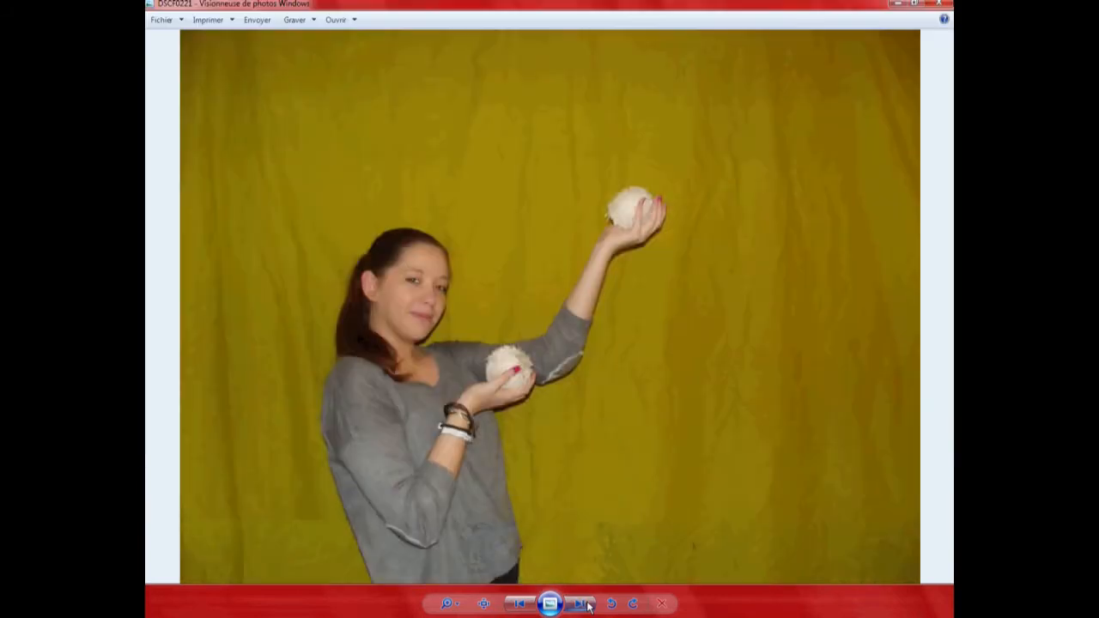
{"action": "left_click", "coordinate": [589, 606]}
{"action": "left_click", "coordinate": [589, 606]}
{"action": "left_click", "coordinate": [588, 606]}
{"action": "left_click", "coordinate": [589, 606]}
{"action": "left_click", "coordinate": [589, 606]}
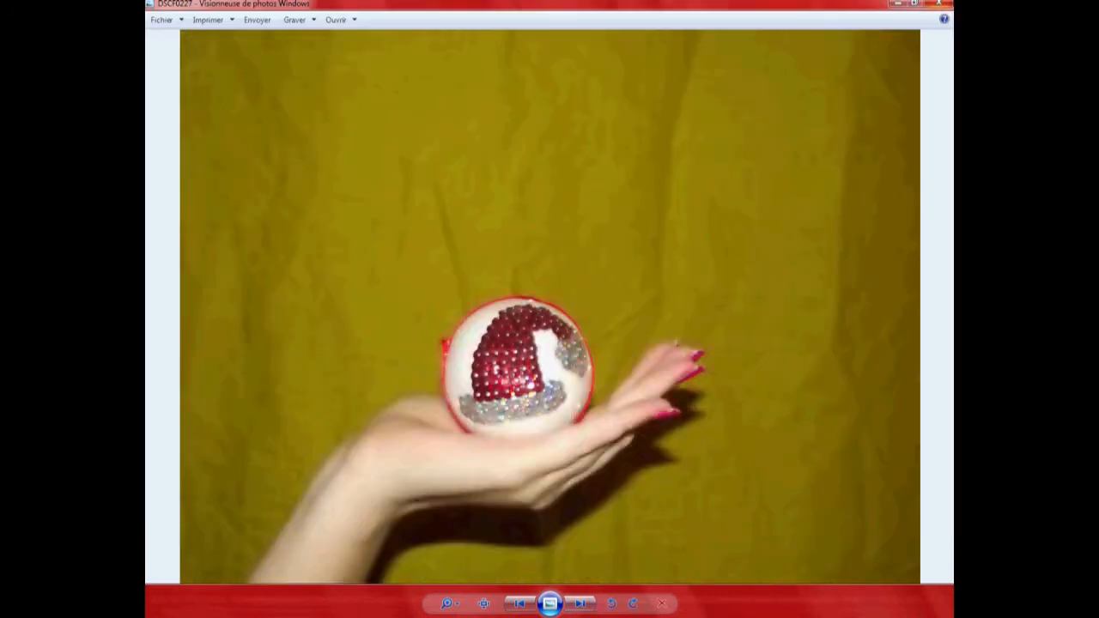
{"action": "left_click", "coordinate": [946, 7]}
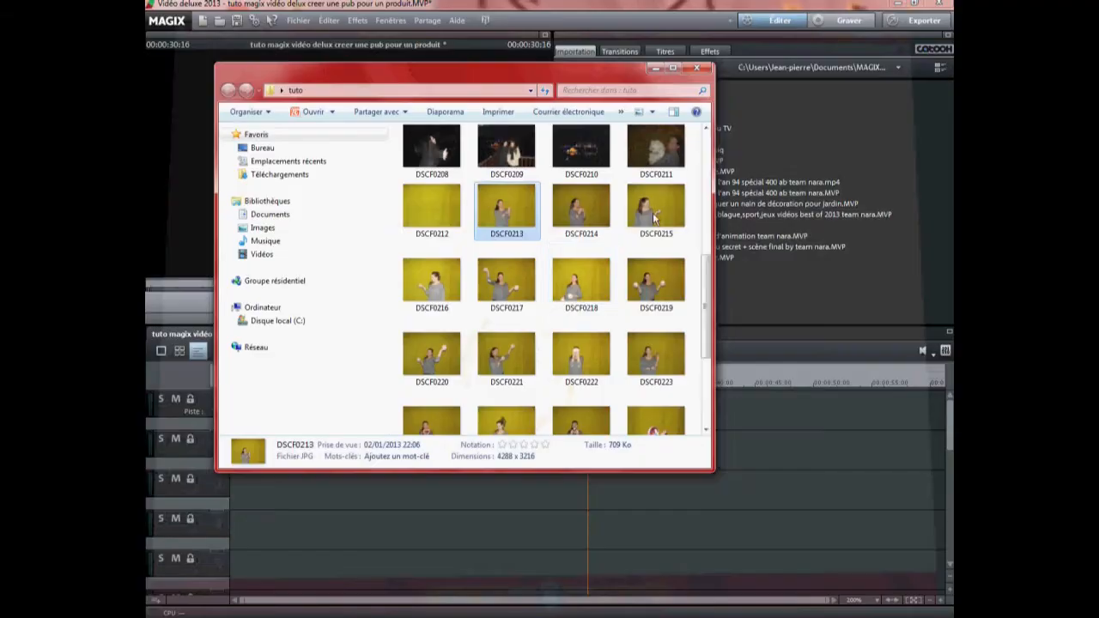
{"action": "scroll", "coordinate": [506, 206], "scroll_direction": "up", "scroll_amount": 5}
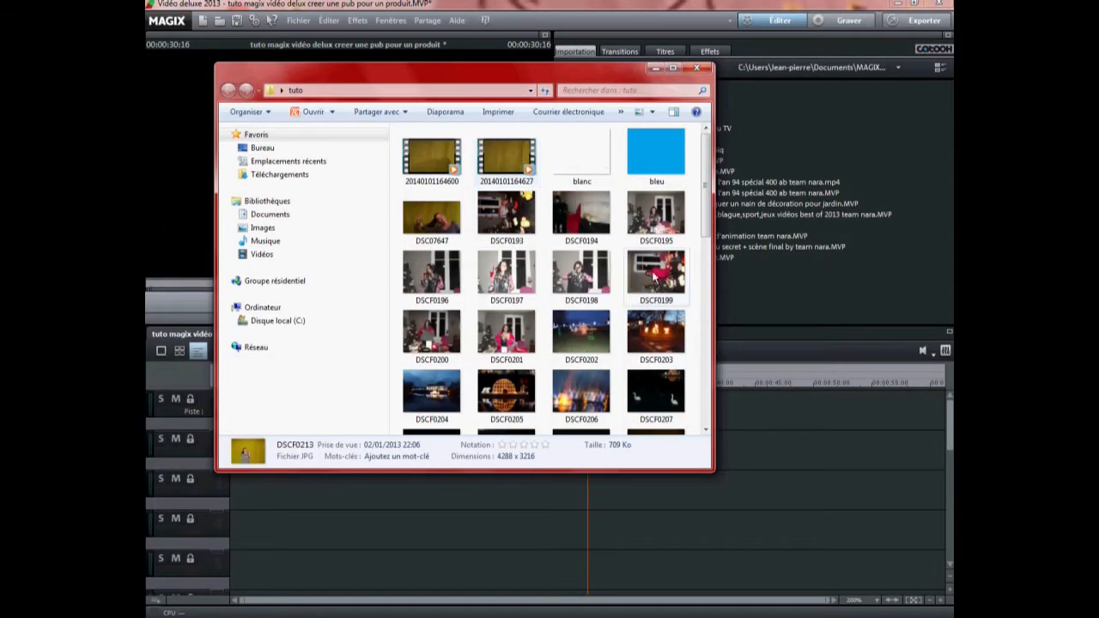
{"action": "scroll", "coordinate": [549, 257], "scroll_direction": "down", "scroll_amount": 3}
{"action": "scroll", "coordinate": [576, 264], "scroll_direction": "down", "scroll_amount": 3}
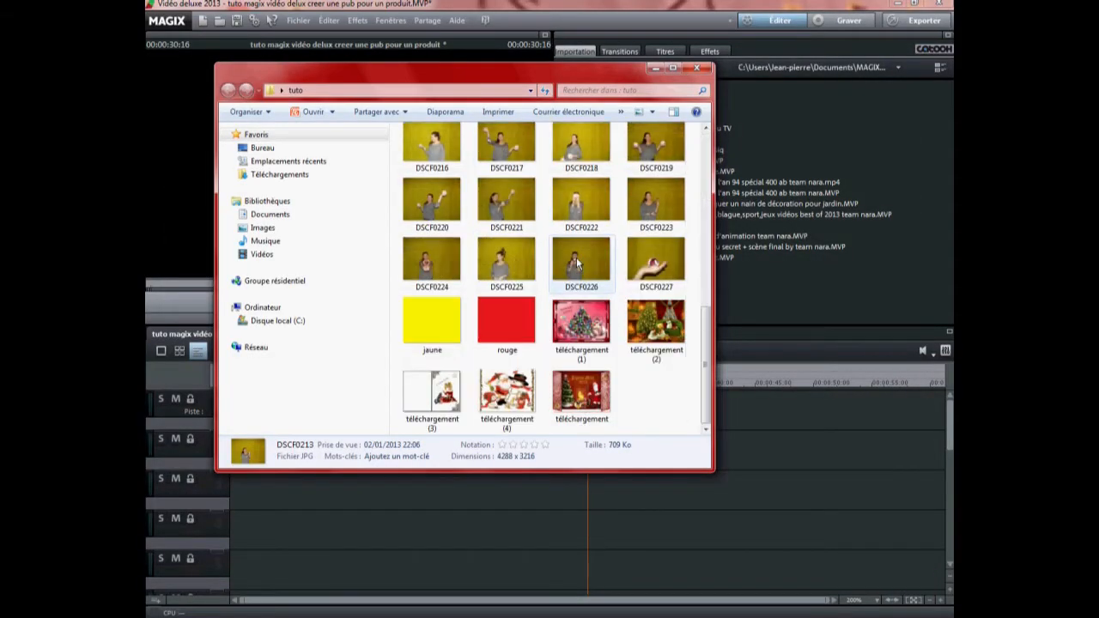
{"action": "double_click", "coordinate": [591, 336]}
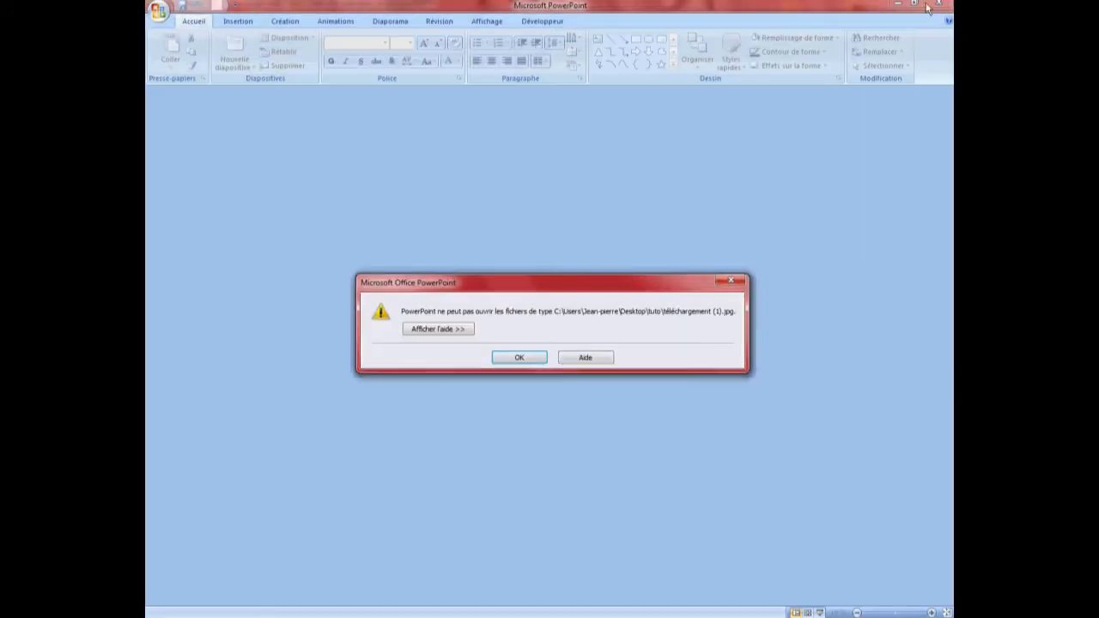
{"action": "left_click", "coordinate": [517, 358]}
{"action": "left_click", "coordinate": [948, 6]}
Preview the images from téléchargement (1) onward through bleu to DSCF0195, then close the photo viewer
{"action": "right_click", "coordinate": [592, 292]}
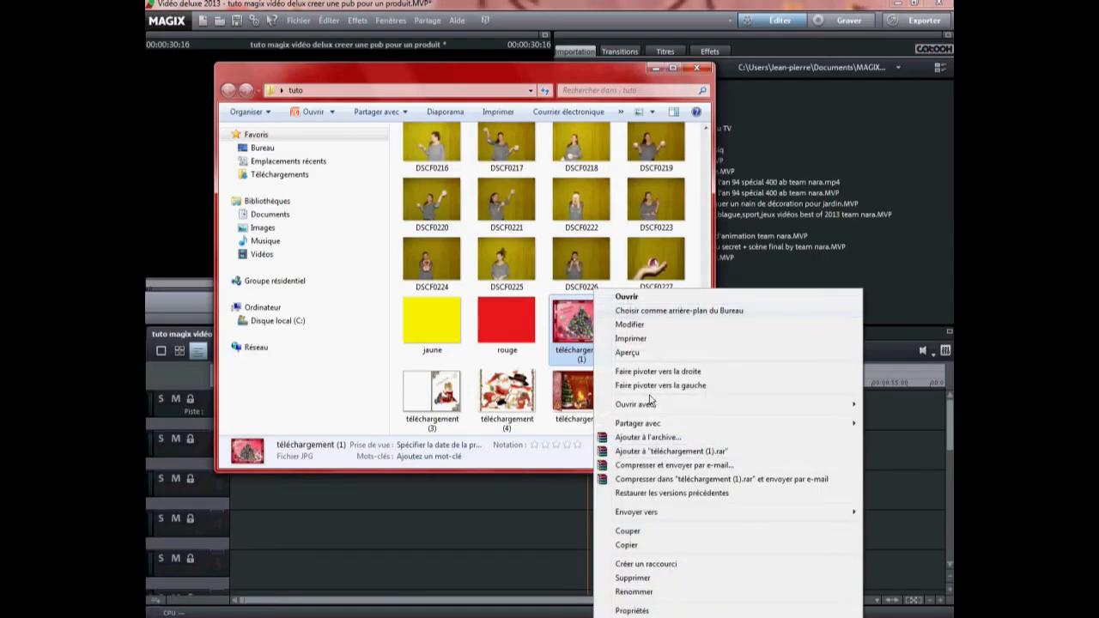
{"action": "left_click", "coordinate": [644, 352]}
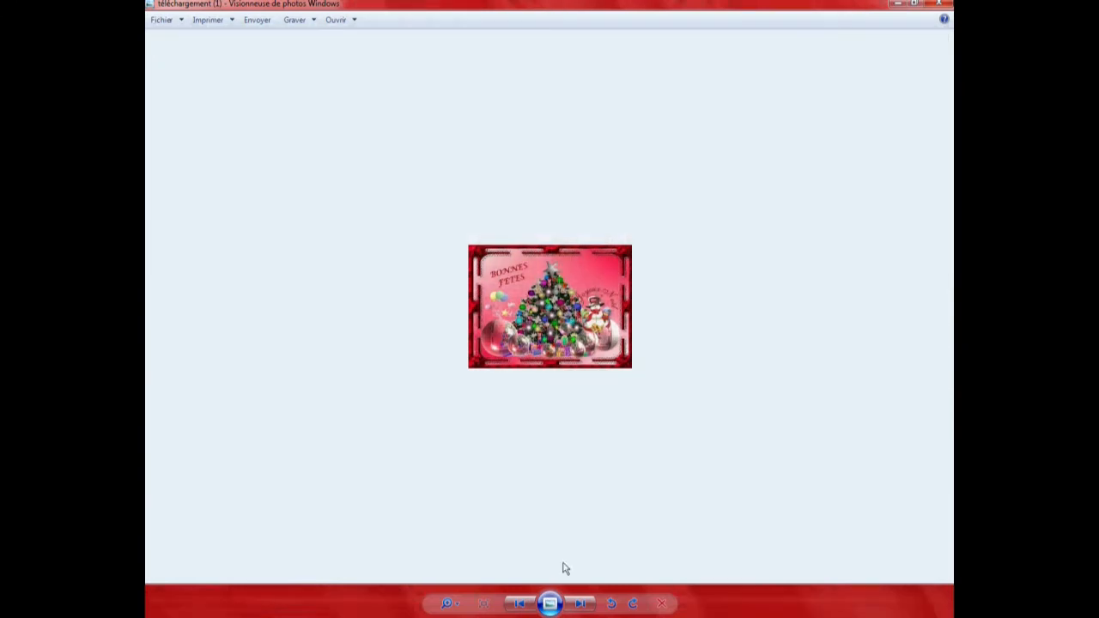
{"action": "left_click", "coordinate": [579, 604]}
{"action": "left_click", "coordinate": [579, 604]}
{"action": "left_click", "coordinate": [579, 603]}
{"action": "left_click", "coordinate": [579, 604]}
{"action": "left_click", "coordinate": [579, 603]}
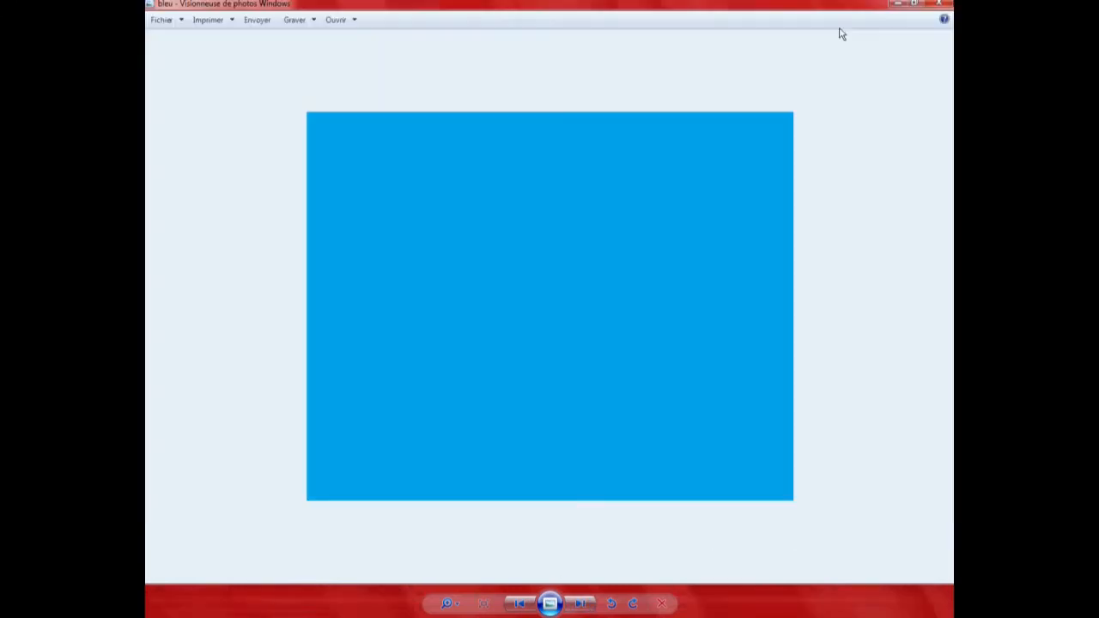
{"action": "left_click", "coordinate": [550, 604]}
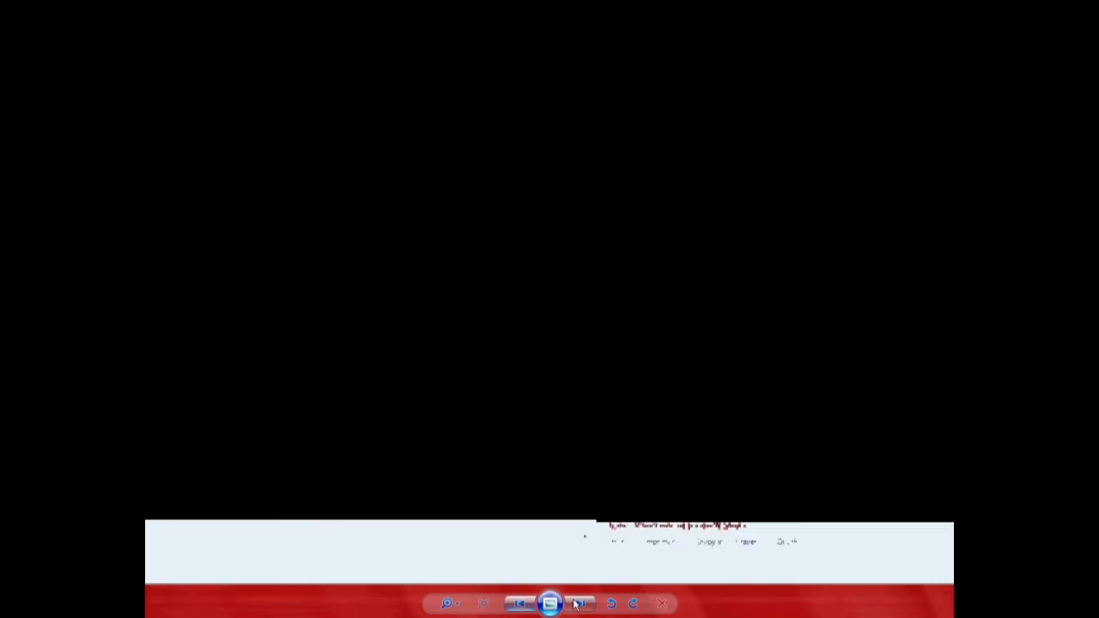
{"action": "left_click", "coordinate": [580, 603]}
{"action": "left_click", "coordinate": [579, 604]}
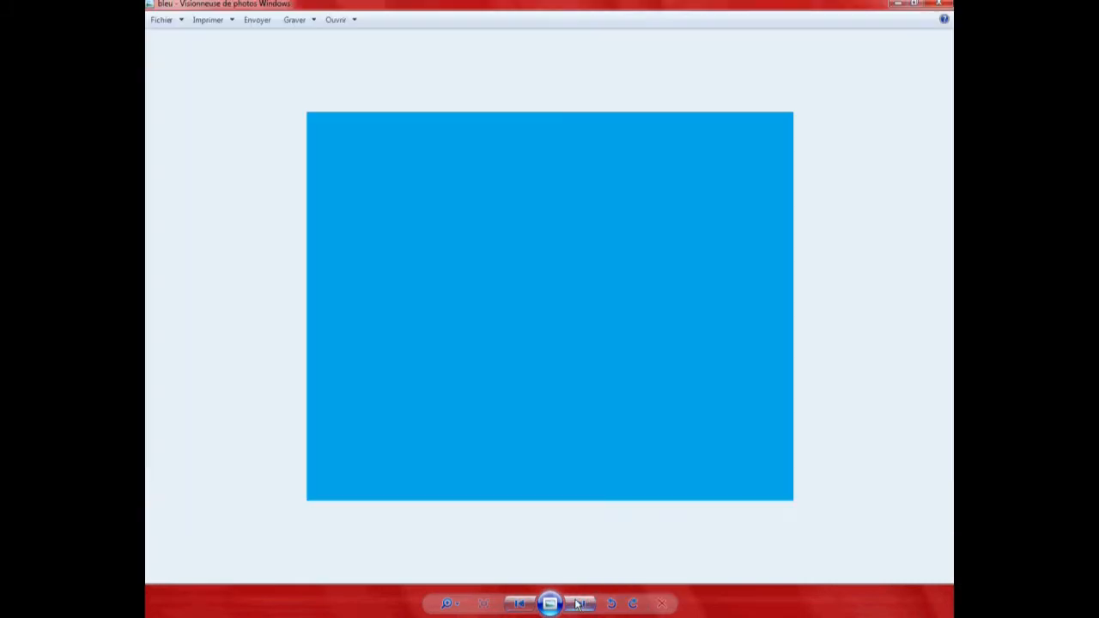
{"action": "left_click", "coordinate": [579, 604]}
{"action": "left_click", "coordinate": [580, 603]}
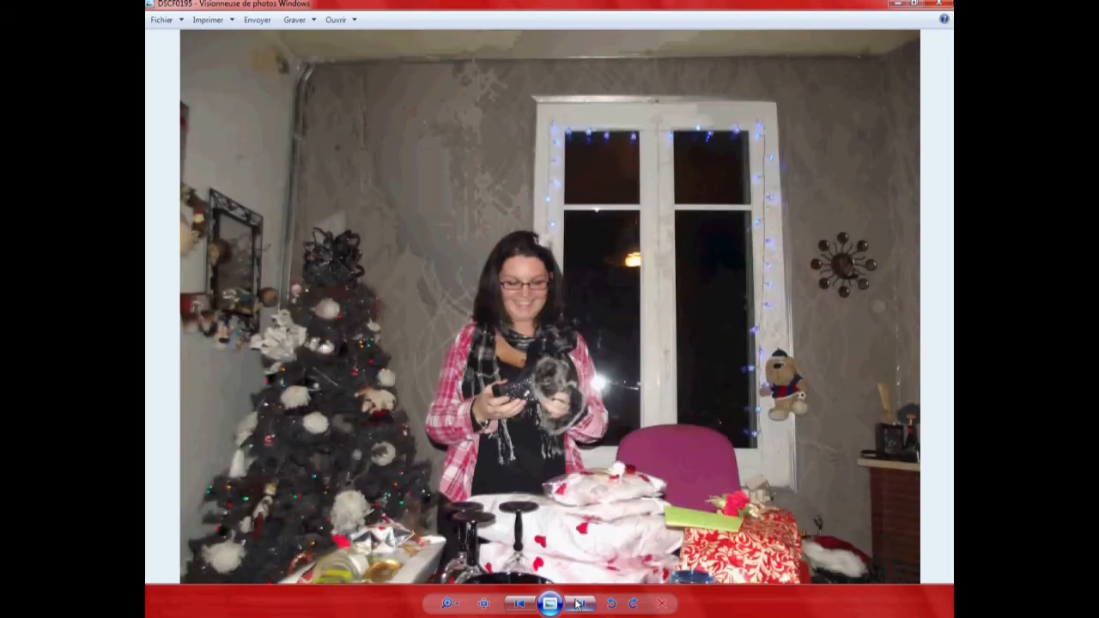
{"action": "left_click", "coordinate": [944, 6]}
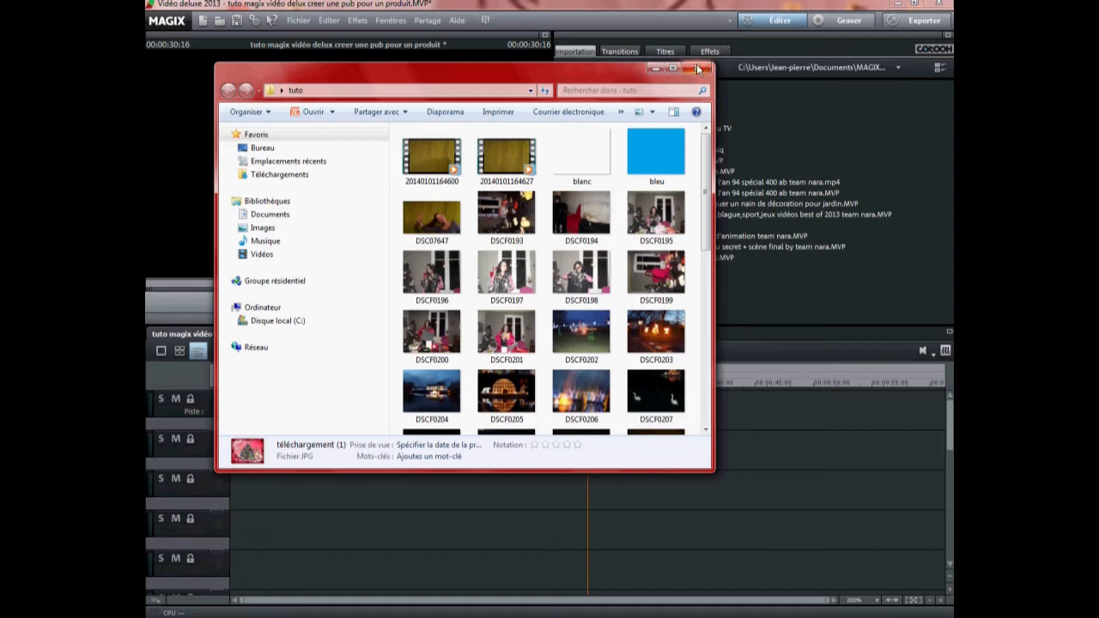
{"action": "scroll", "coordinate": [606, 281], "scroll_direction": "down", "scroll_amount": 5}
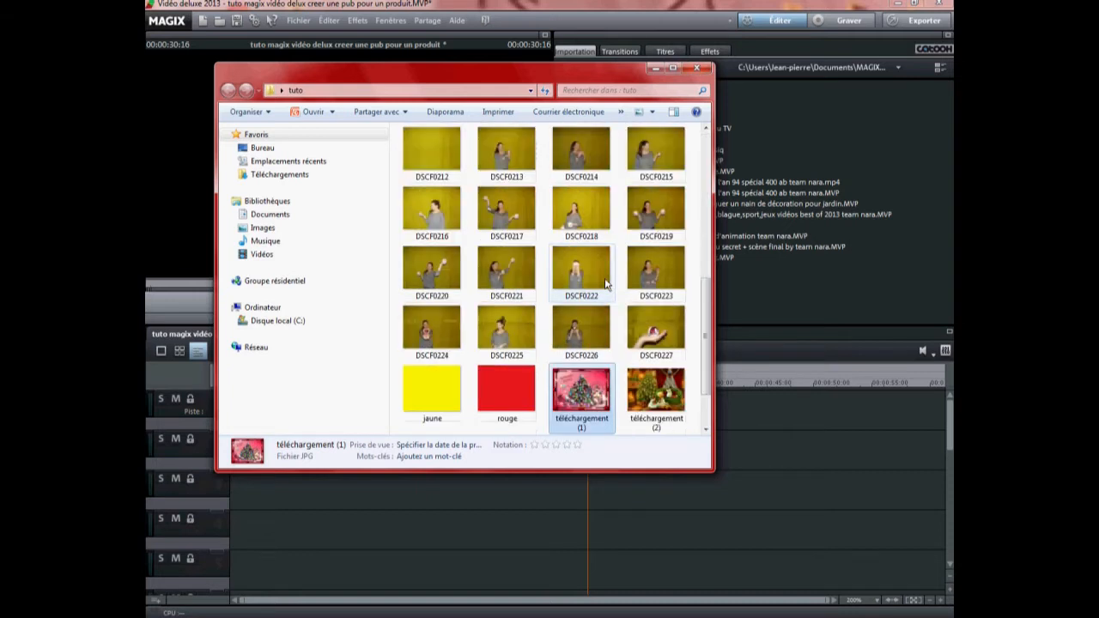
{"action": "scroll", "coordinate": [606, 281], "scroll_direction": "up", "scroll_amount": 6}
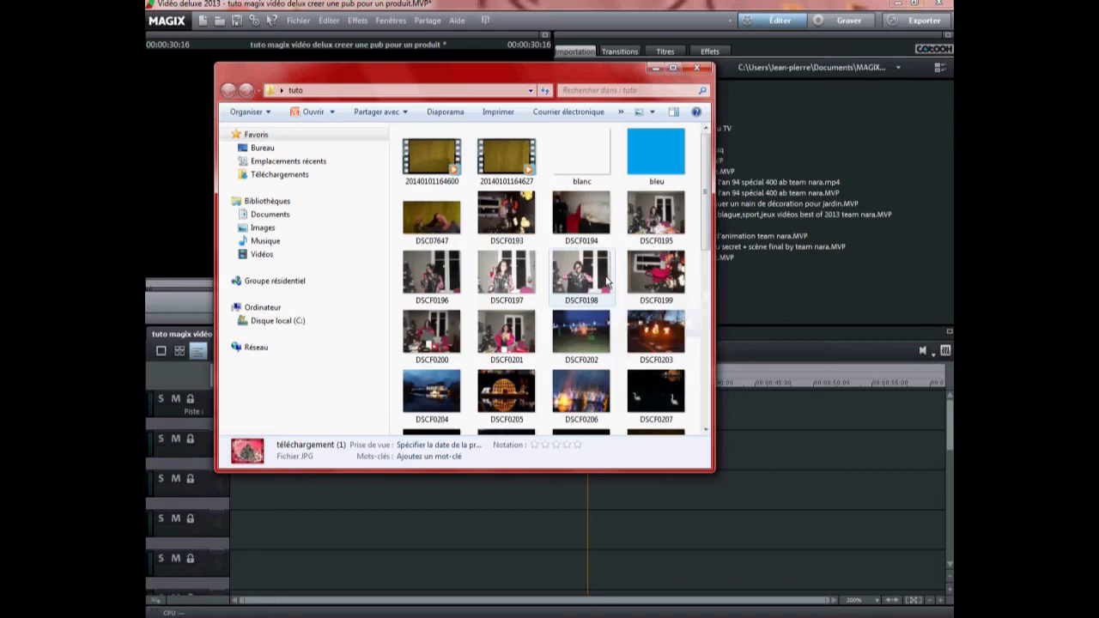
{"action": "left_click_drag", "start_coordinate": [424, 152], "coordinate": [754, 427]}
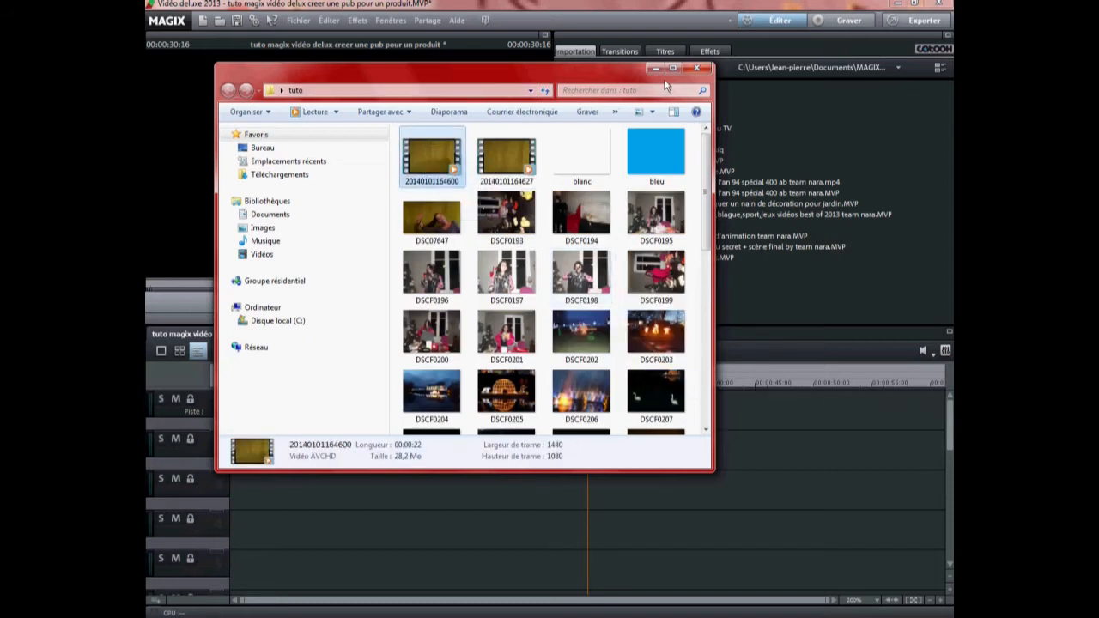
{"action": "left_click", "coordinate": [654, 71]}
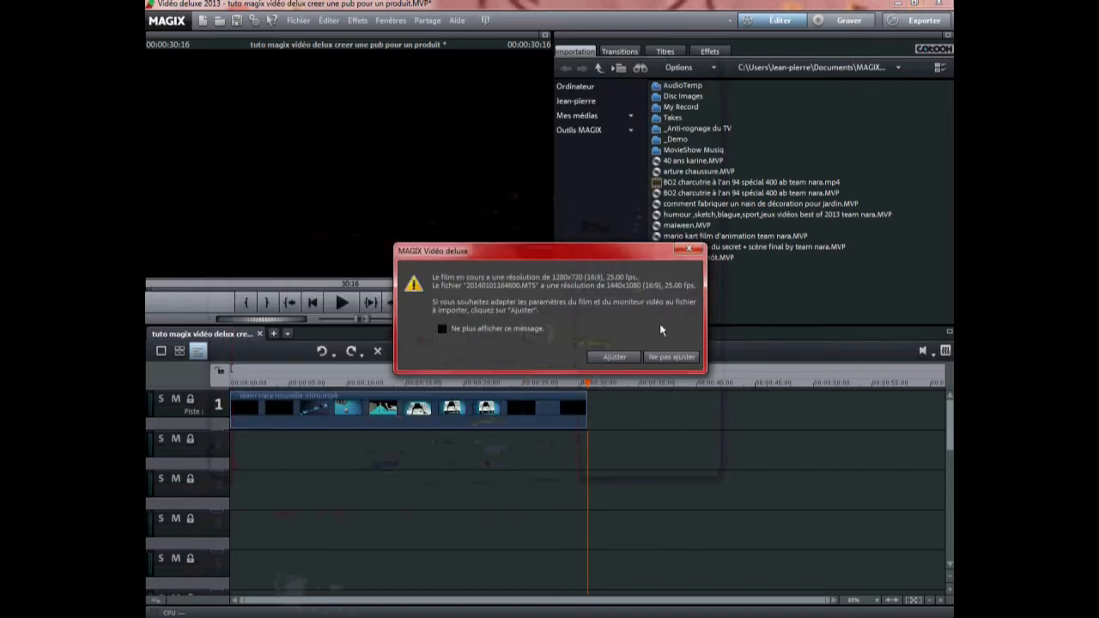
{"action": "left_click", "coordinate": [618, 352]}
{"action": "left_click_drag", "start_coordinate": [776, 423], "coordinate": [675, 422]}
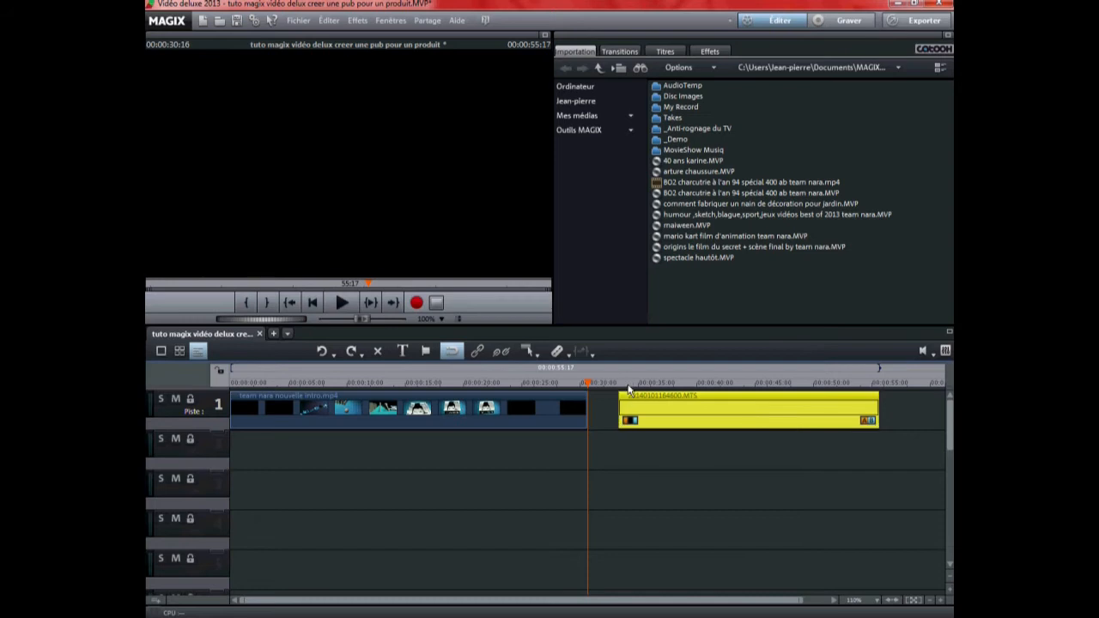
{"action": "left_click", "coordinate": [629, 383]}
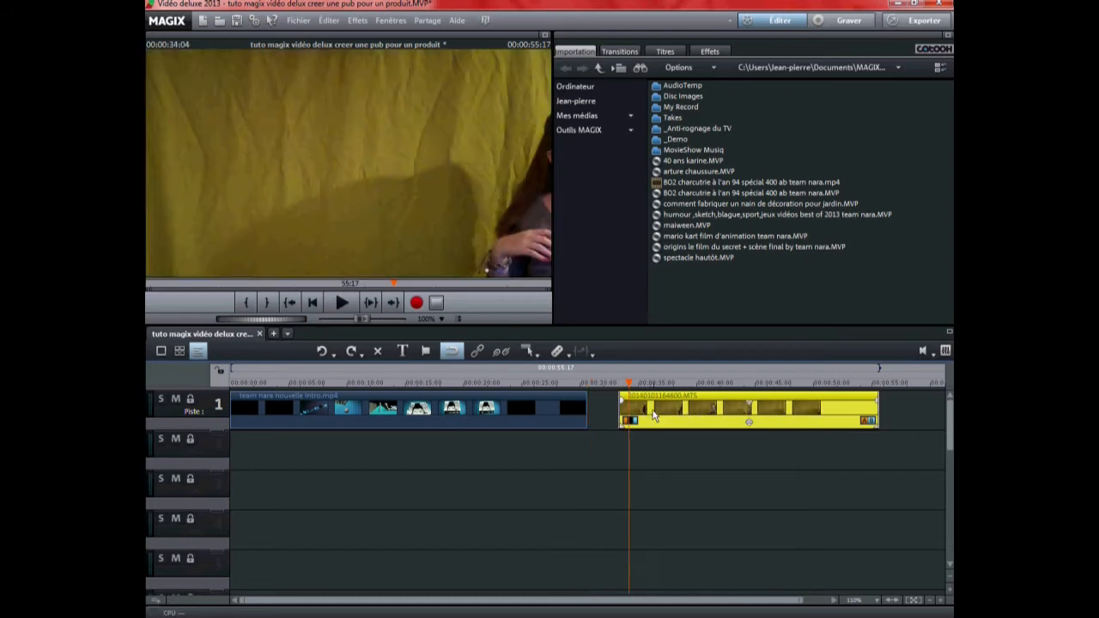
{"action": "right_click", "coordinate": [654, 416]}
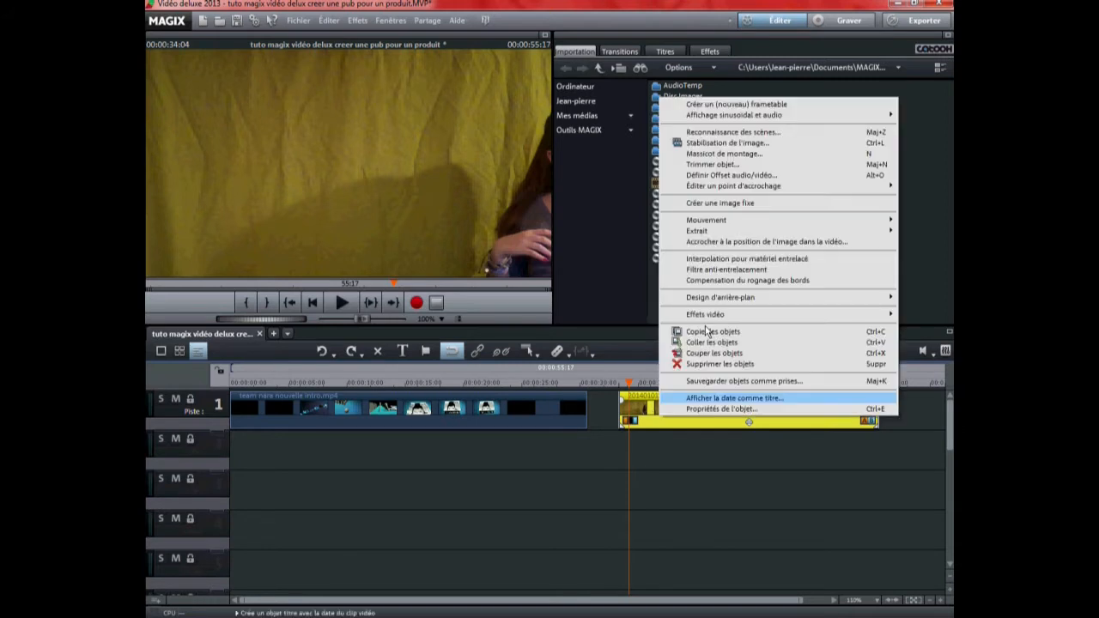
{"action": "left_click", "coordinate": [706, 332]}
{"action": "left_click", "coordinate": [712, 51]}
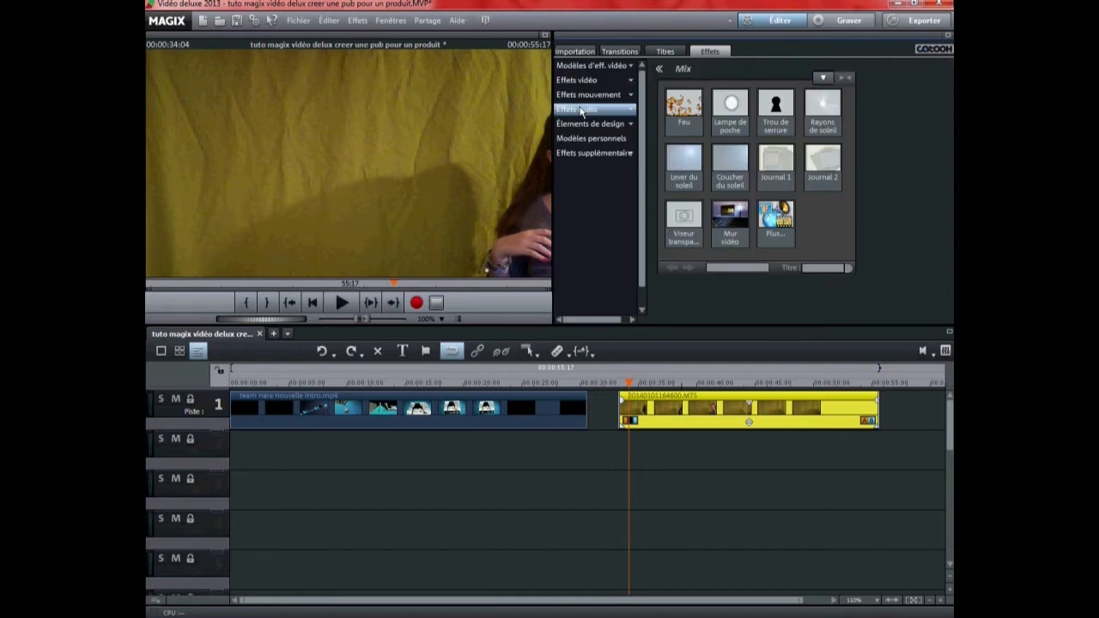
{"action": "left_click", "coordinate": [591, 80]}
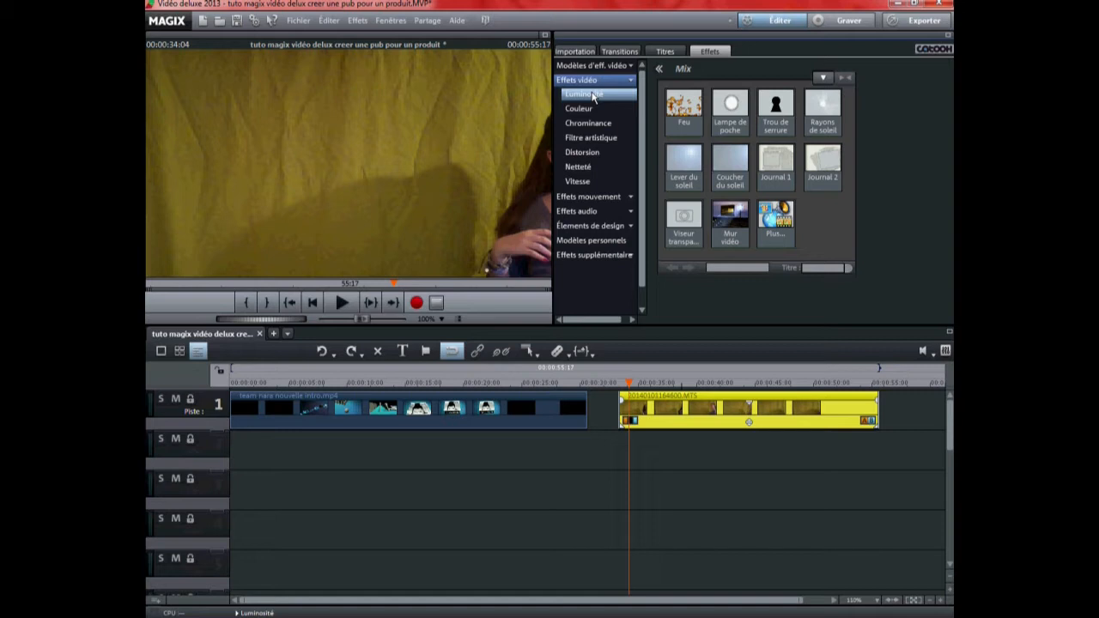
{"action": "left_click", "coordinate": [587, 123]}
{"action": "left_click", "coordinate": [743, 125]}
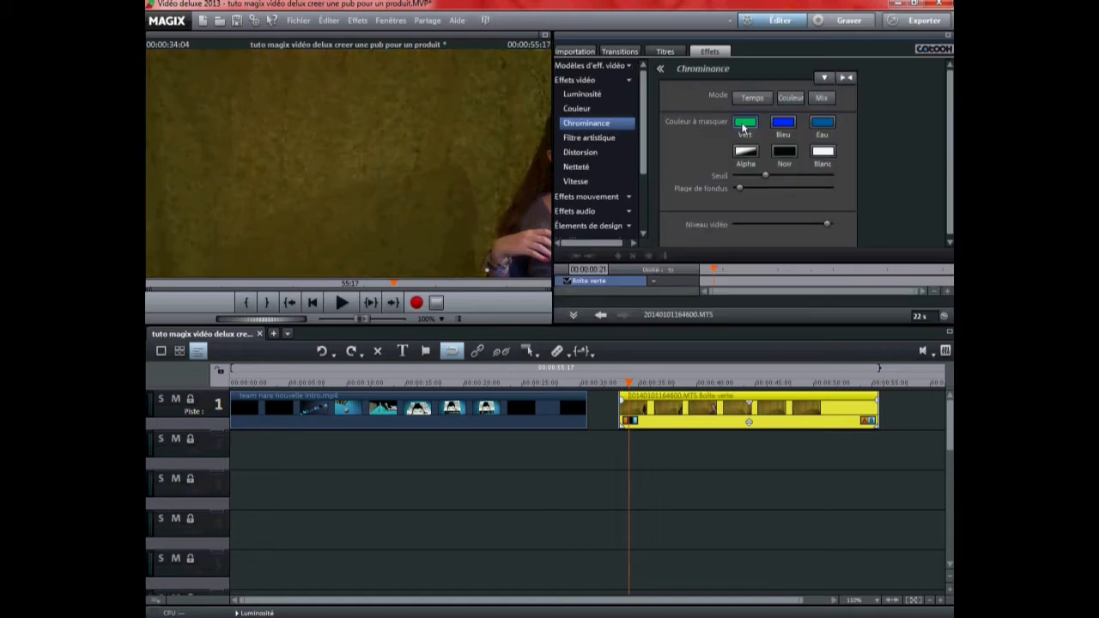
Lower the chroma key's threshold (Seuil) to mask the yellow backdrop, checking the clip up to about 52 seconds
{"action": "left_click_drag", "start_coordinate": [767, 177], "coordinate": [743, 178]}
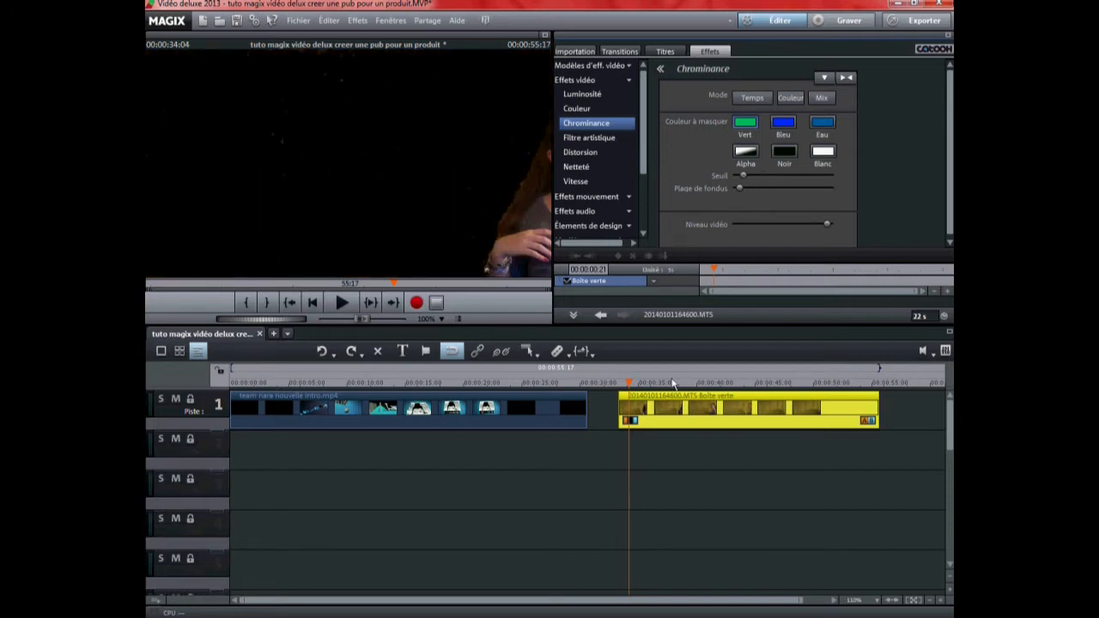
{"action": "left_click", "coordinate": [673, 382]}
{"action": "left_click_drag", "start_coordinate": [675, 378], "coordinate": [838, 391]}
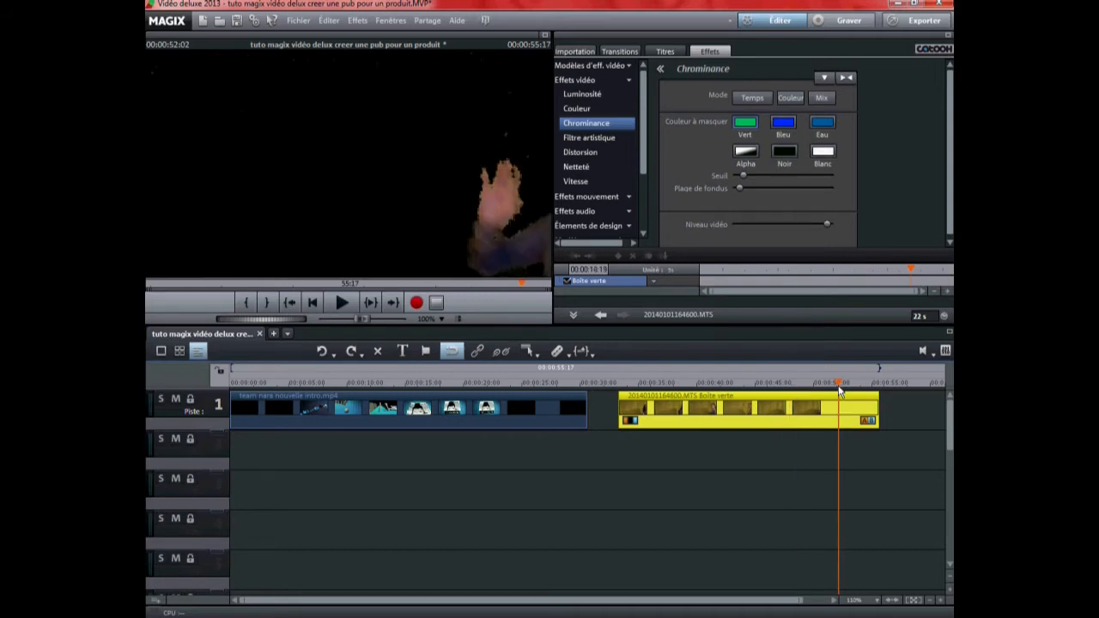
{"action": "left_click_drag", "start_coordinate": [839, 390], "coordinate": [839, 391]}
{"action": "left_click_drag", "start_coordinate": [740, 188], "coordinate": [738, 179]}
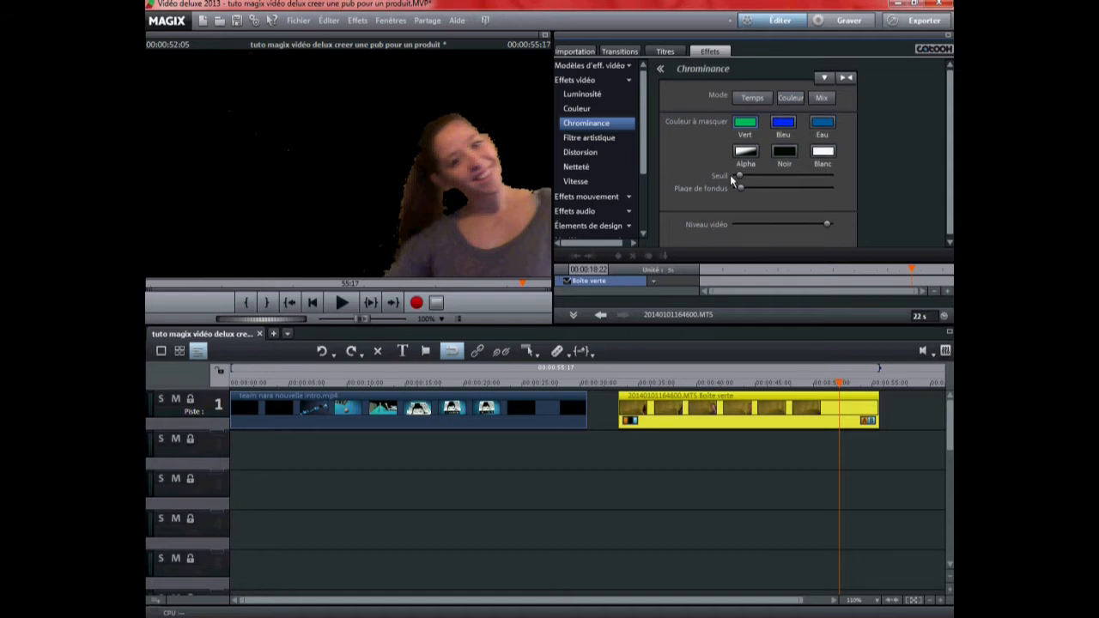
{"action": "left_click_drag", "start_coordinate": [740, 187], "coordinate": [737, 187]}
{"action": "left_click_drag", "start_coordinate": [743, 176], "coordinate": [742, 175]}
{"action": "left_click_drag", "start_coordinate": [622, 421], "coordinate": [820, 422]}
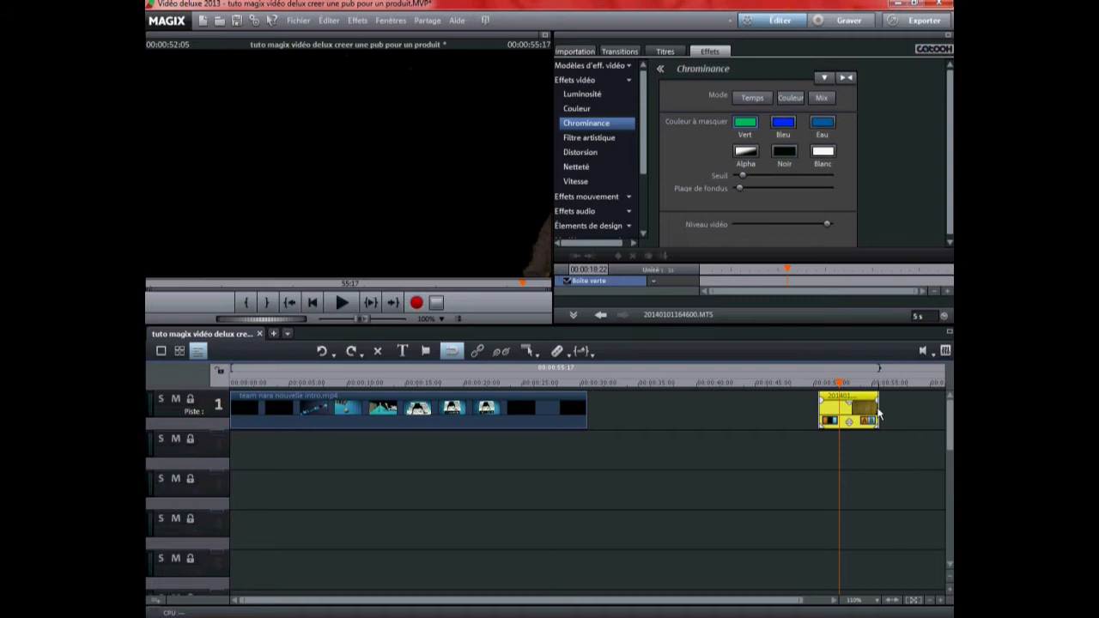
{"action": "left_click_drag", "start_coordinate": [878, 415], "coordinate": [600, 415]}
{"action": "left_click", "coordinate": [570, 385]}
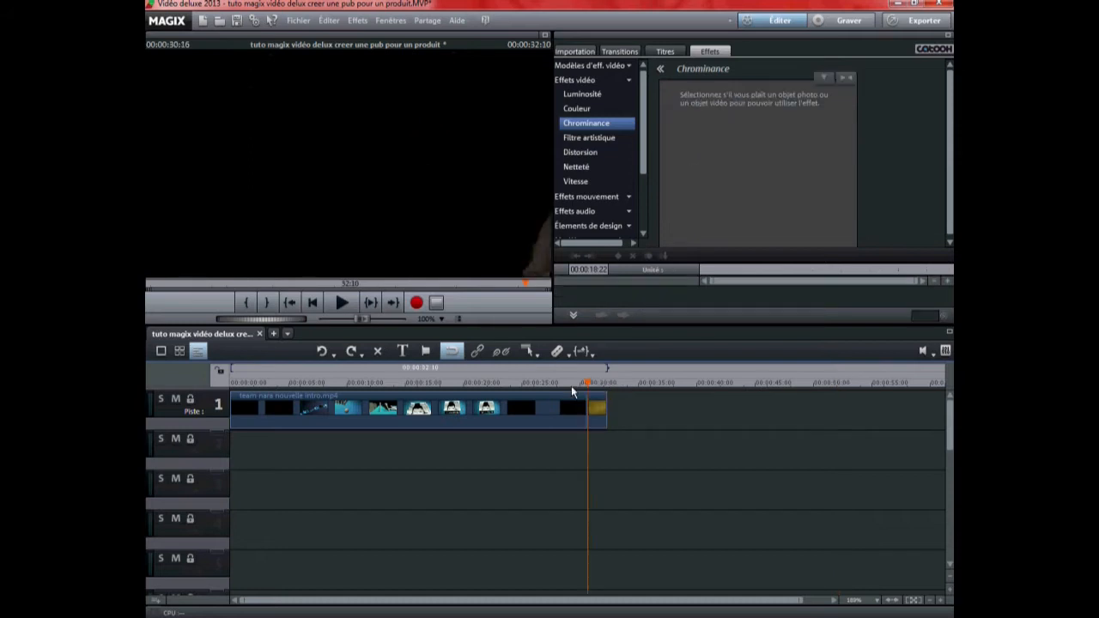
{"action": "left_click", "coordinate": [342, 301]}
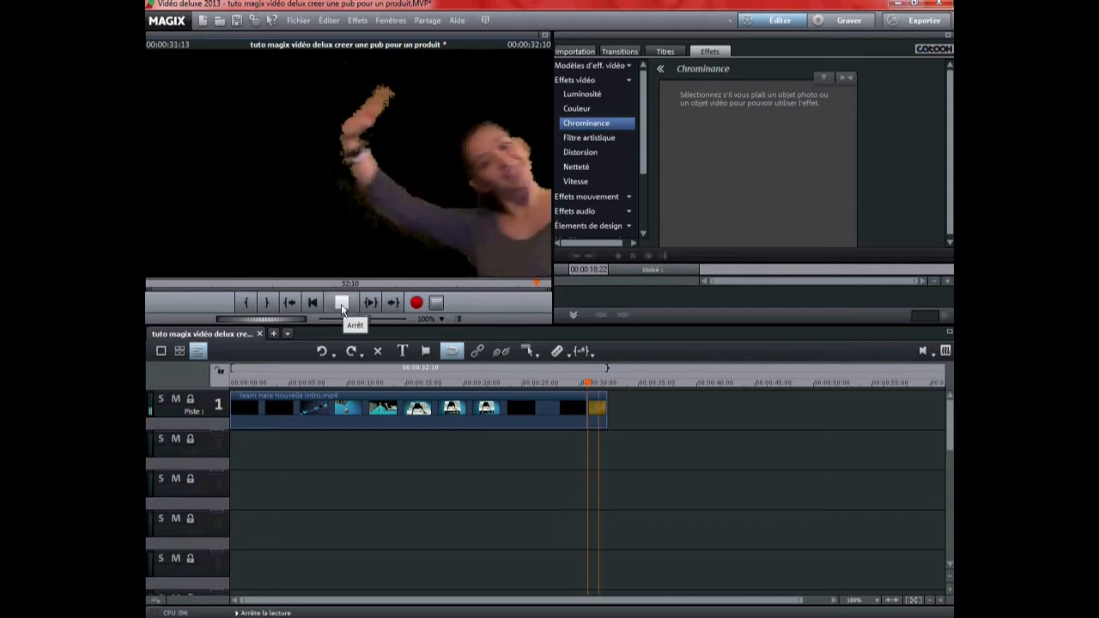
{"action": "left_click", "coordinate": [341, 305]}
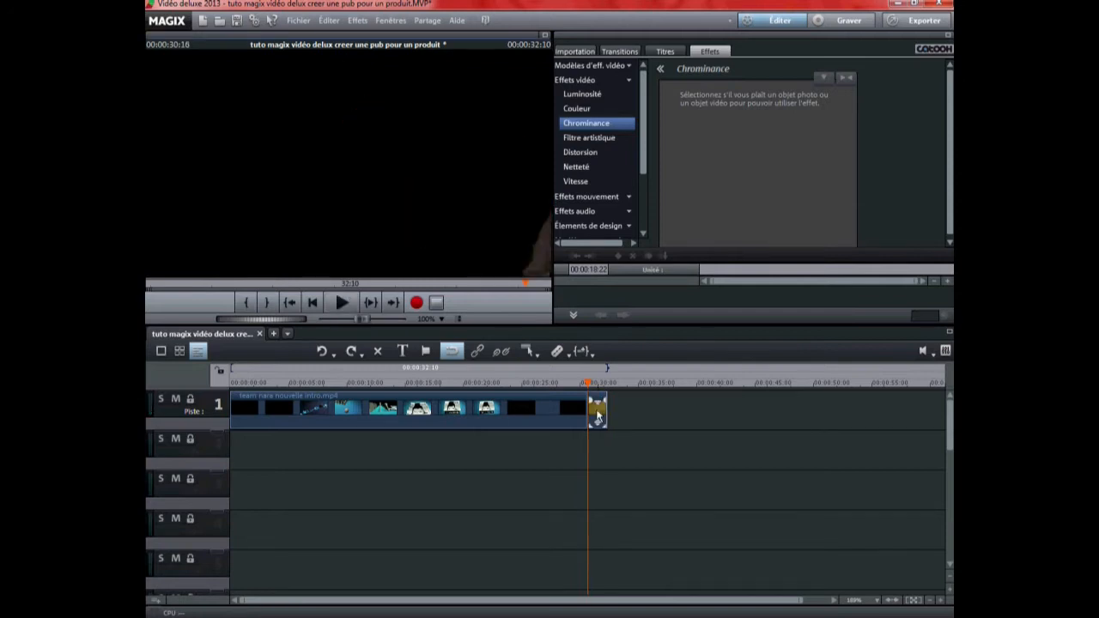
{"action": "left_click", "coordinate": [599, 427]}
{"action": "left_click", "coordinate": [661, 425]}
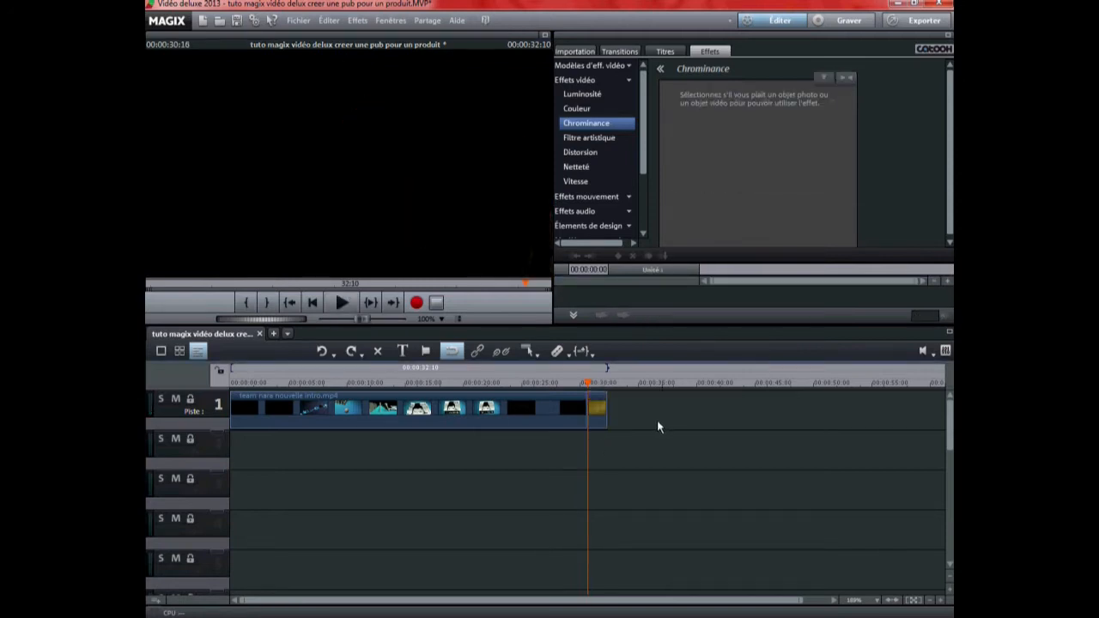
{"action": "left_click", "coordinate": [598, 416]}
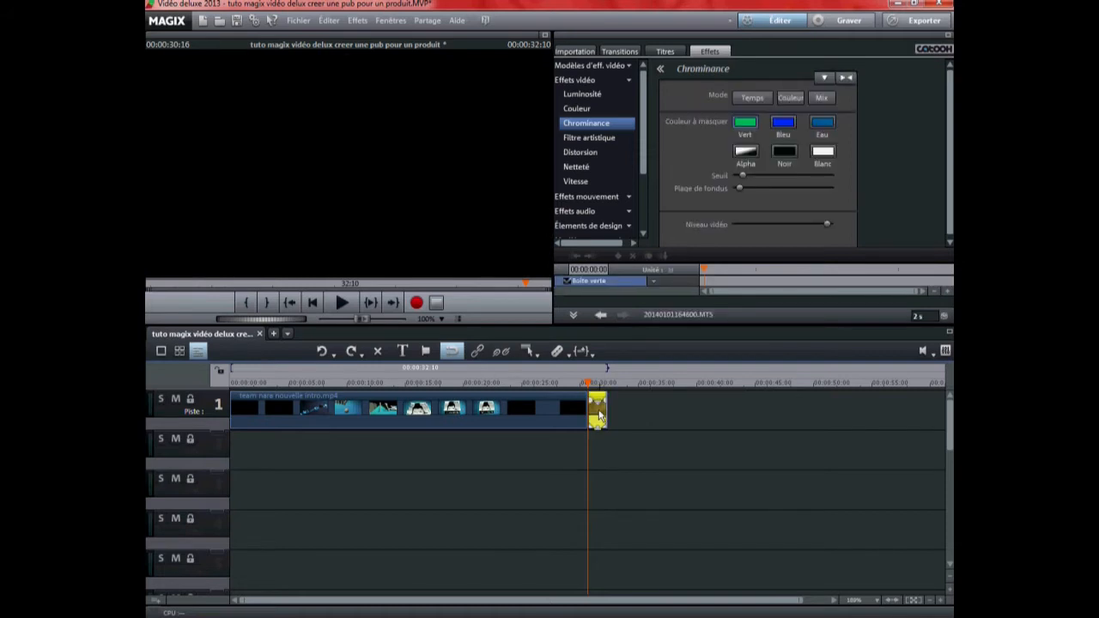
{"action": "double_click", "coordinate": [598, 415]}
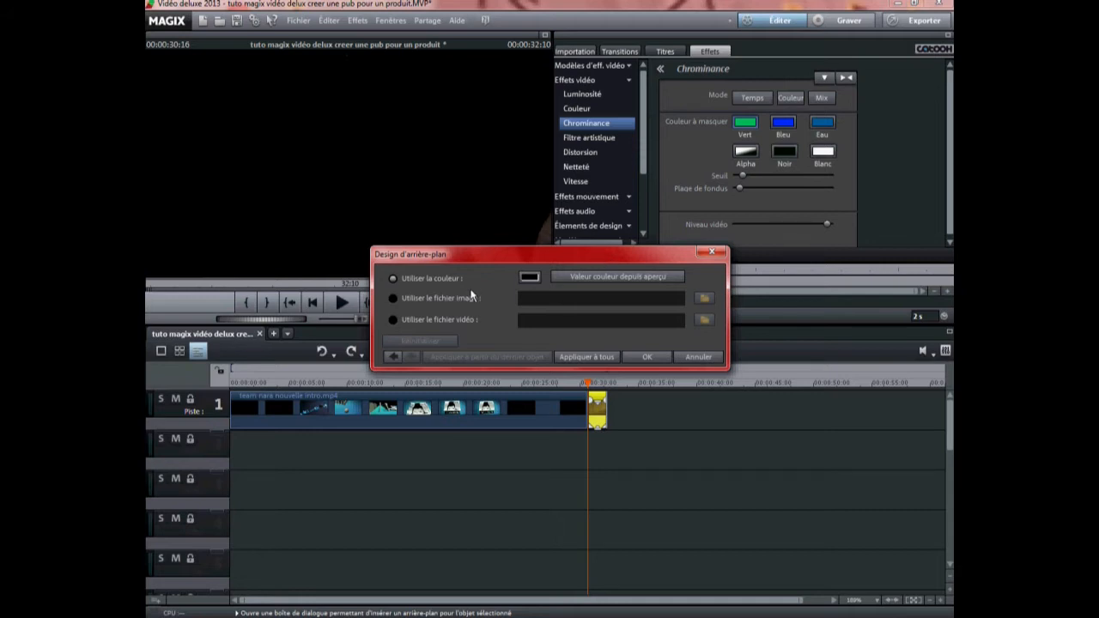
{"action": "left_click", "coordinate": [392, 299]}
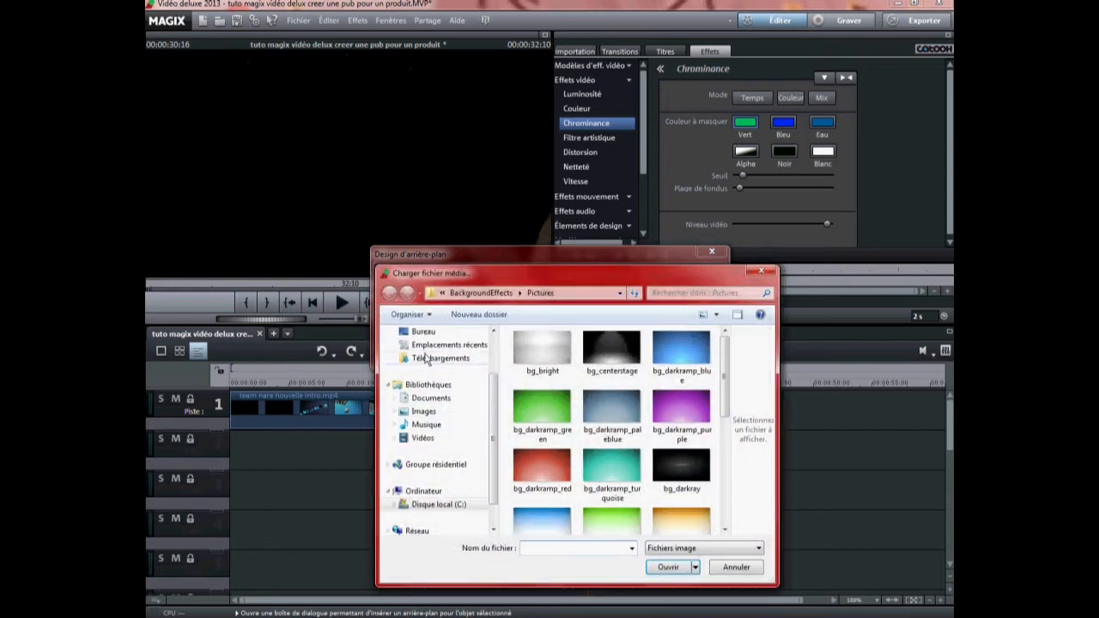
{"action": "left_click", "coordinate": [422, 331]}
{"action": "scroll", "coordinate": [725, 425], "scroll_direction": "down", "scroll_amount": 2}
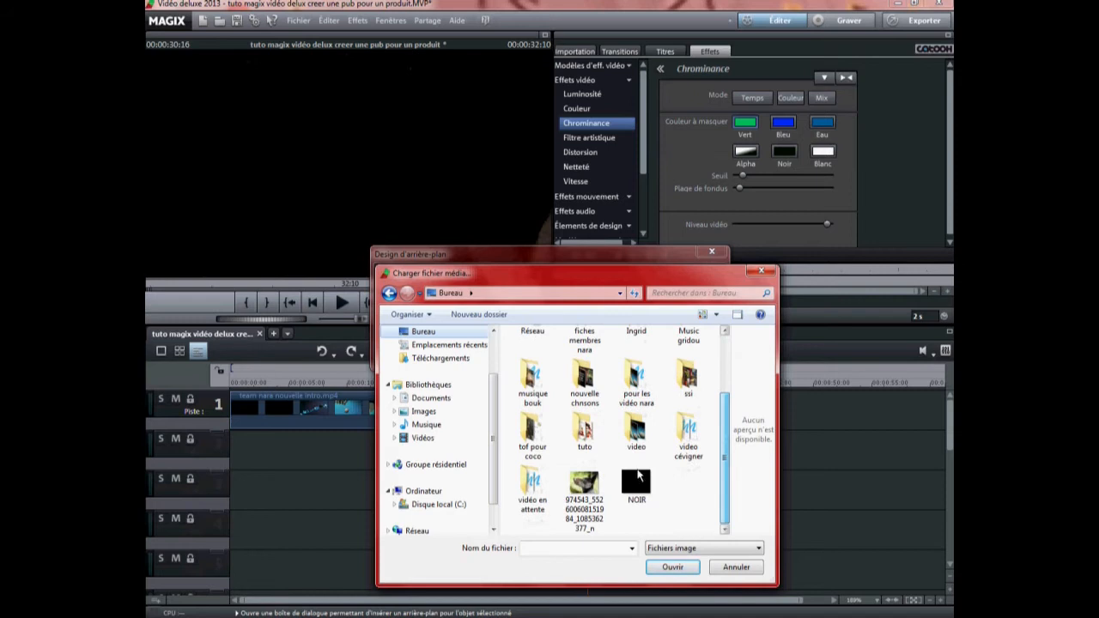
{"action": "double_click", "coordinate": [584, 430]}
{"action": "left_click_drag", "start_coordinate": [728, 384], "coordinate": [725, 513]}
{"action": "left_click", "coordinate": [611, 458]}
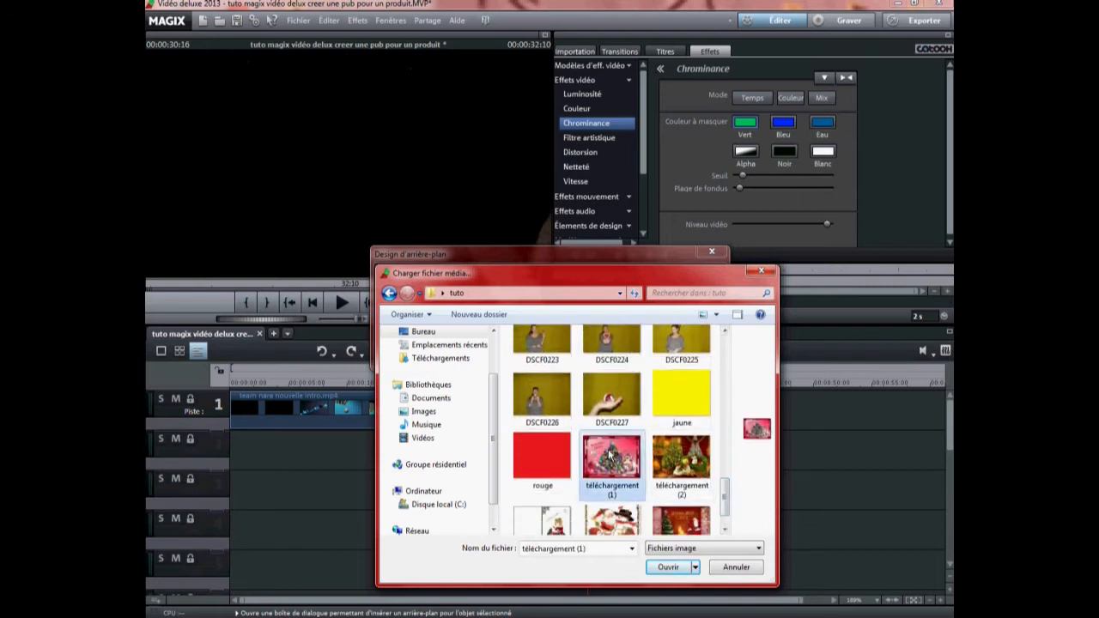
{"action": "left_click", "coordinate": [620, 520]}
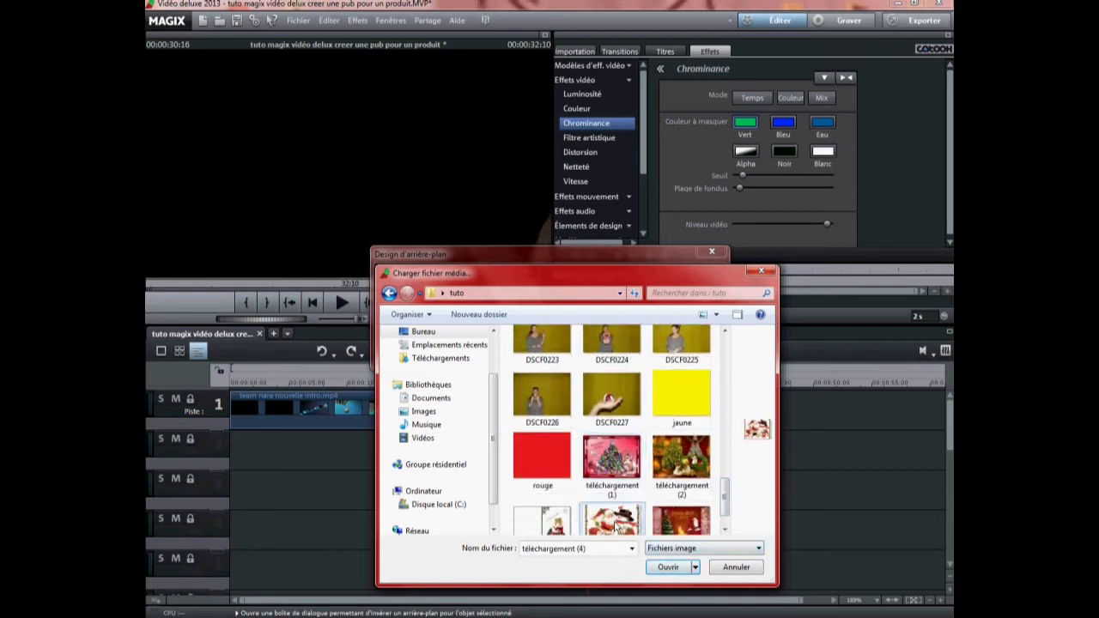
{"action": "left_click", "coordinate": [663, 567]}
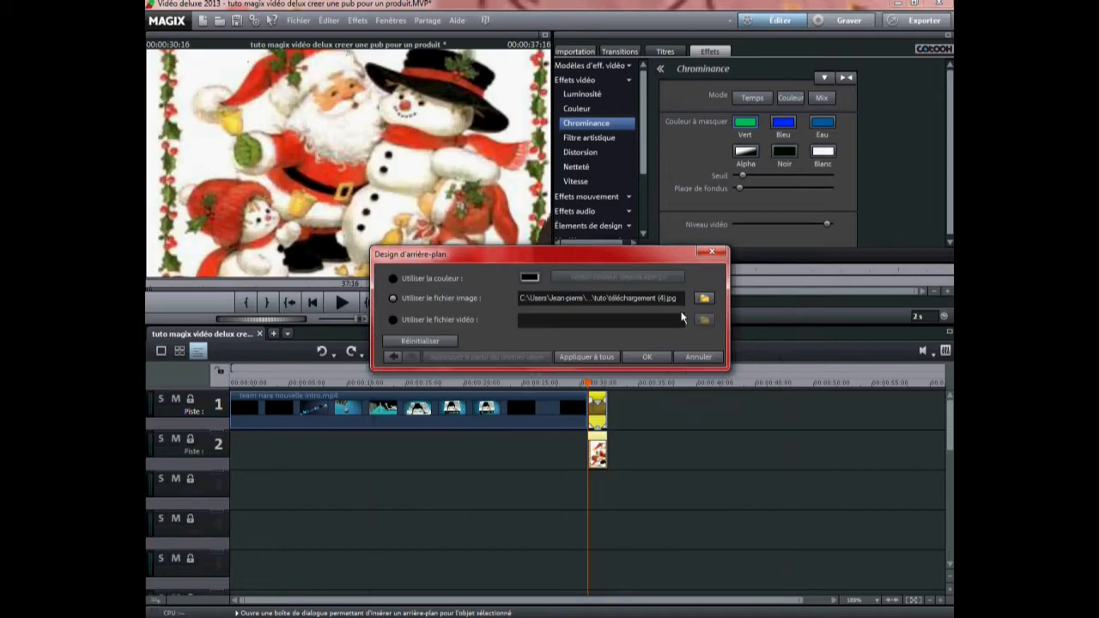
{"action": "left_click", "coordinate": [648, 358]}
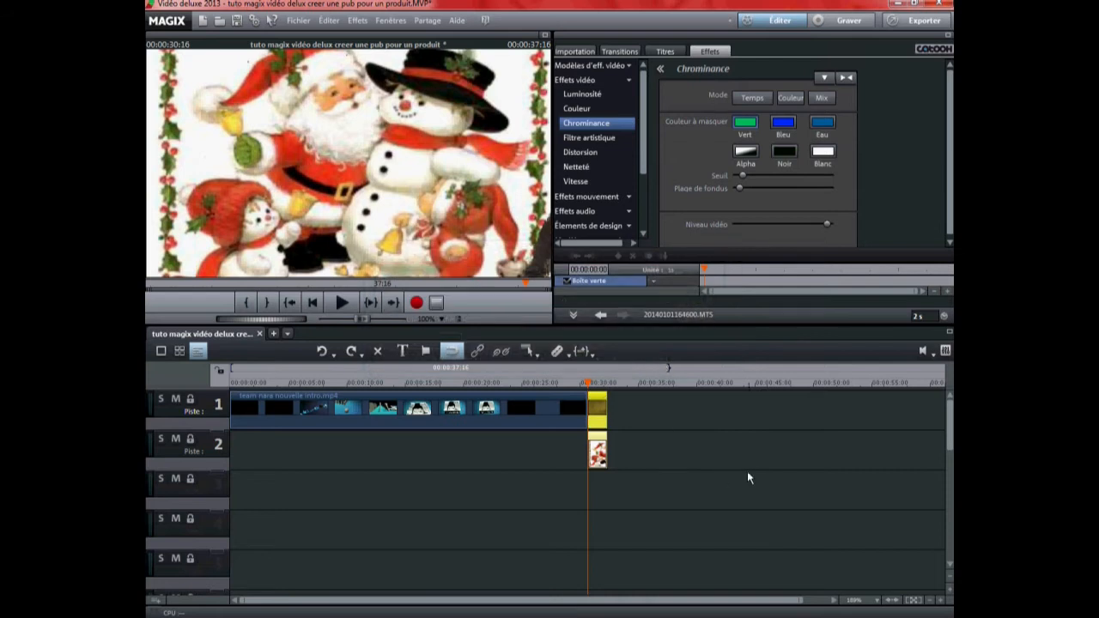
Play the clip over its Christmas background and raise its chroma key threshold (Seuil) slightly, checking at about 31 seconds
{"action": "left_click", "coordinate": [340, 303]}
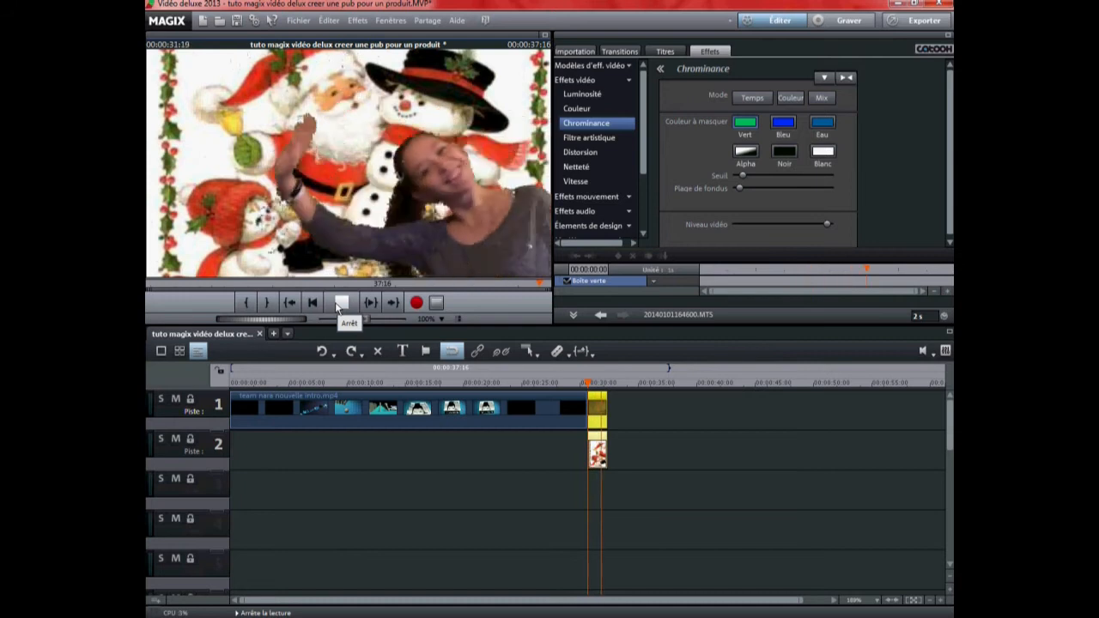
{"action": "left_click", "coordinate": [340, 303]}
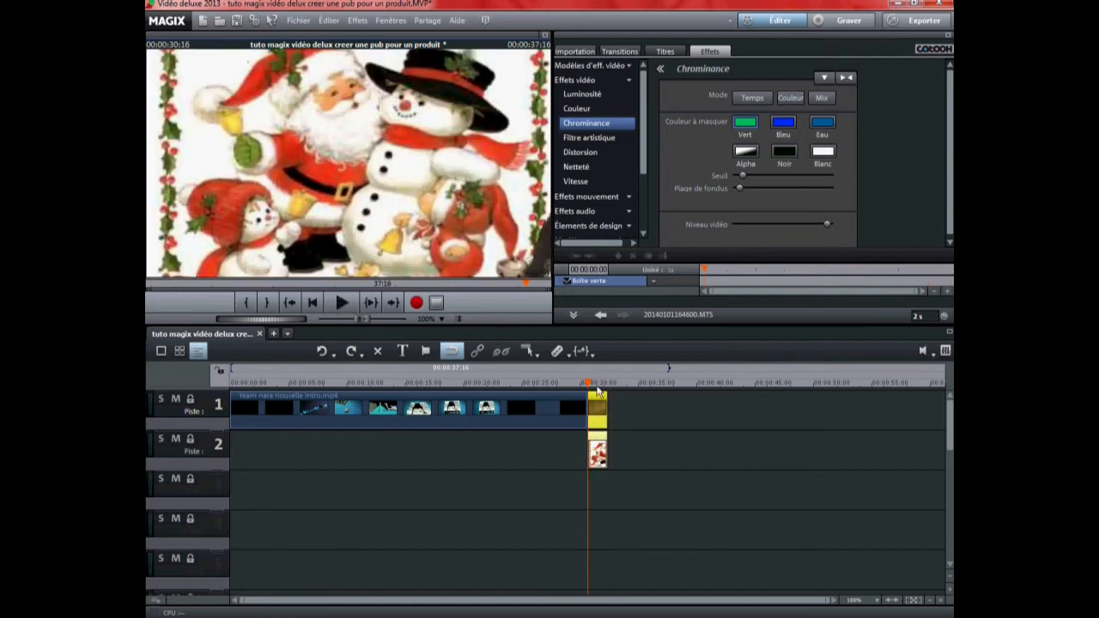
{"action": "left_click_drag", "start_coordinate": [590, 383], "coordinate": [603, 383]}
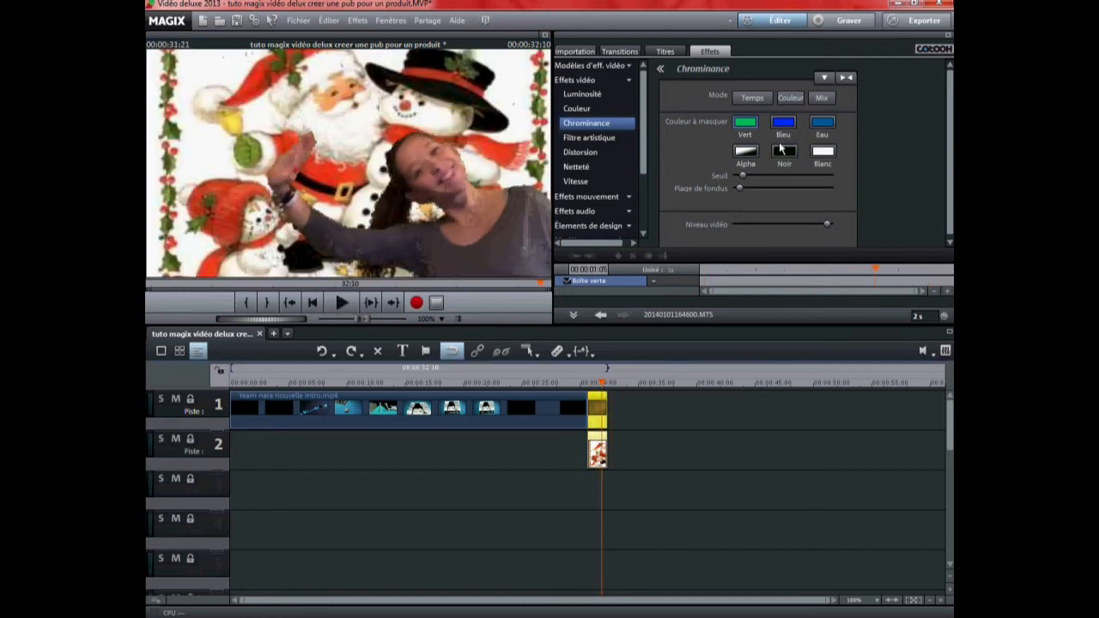
{"action": "left_click_drag", "start_coordinate": [741, 173], "coordinate": [745, 176]}
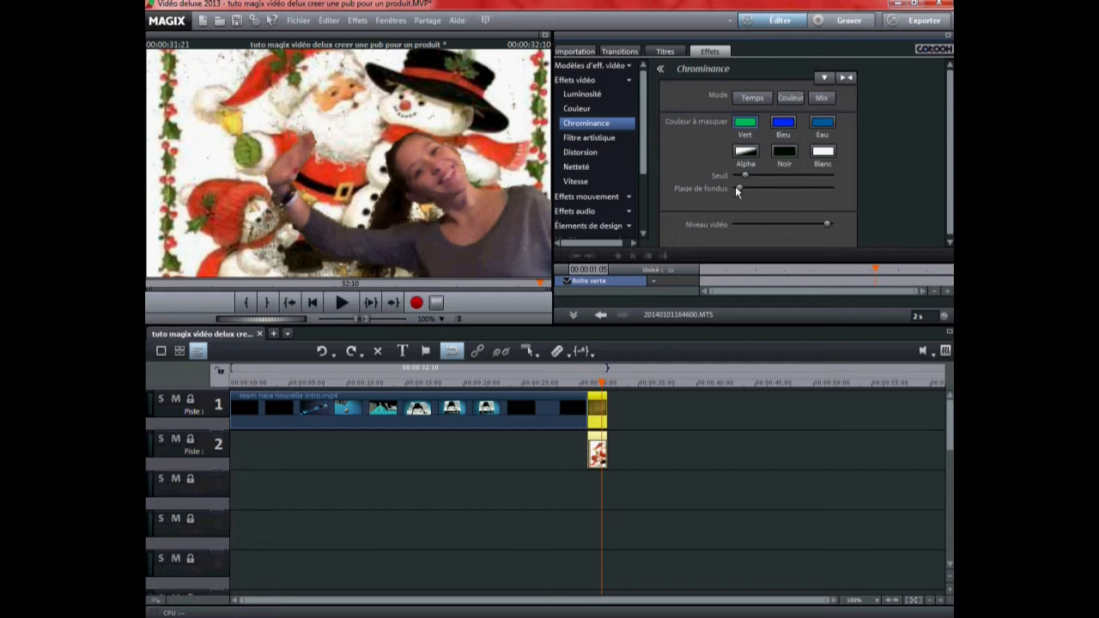
{"action": "left_click", "coordinate": [701, 398]}
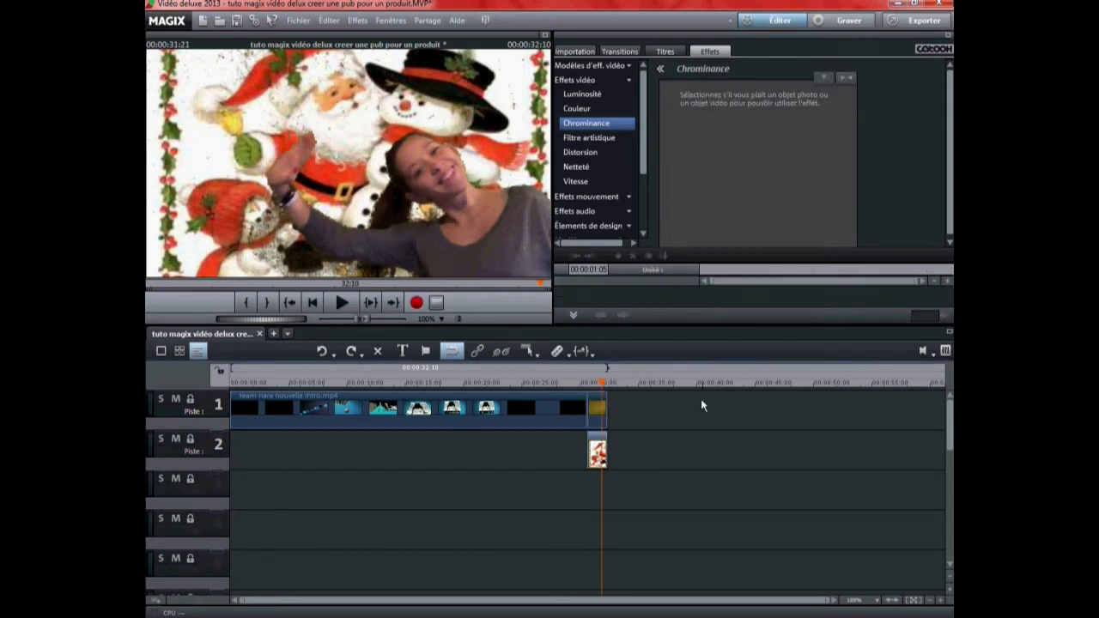
{"action": "left_click", "coordinate": [622, 388]}
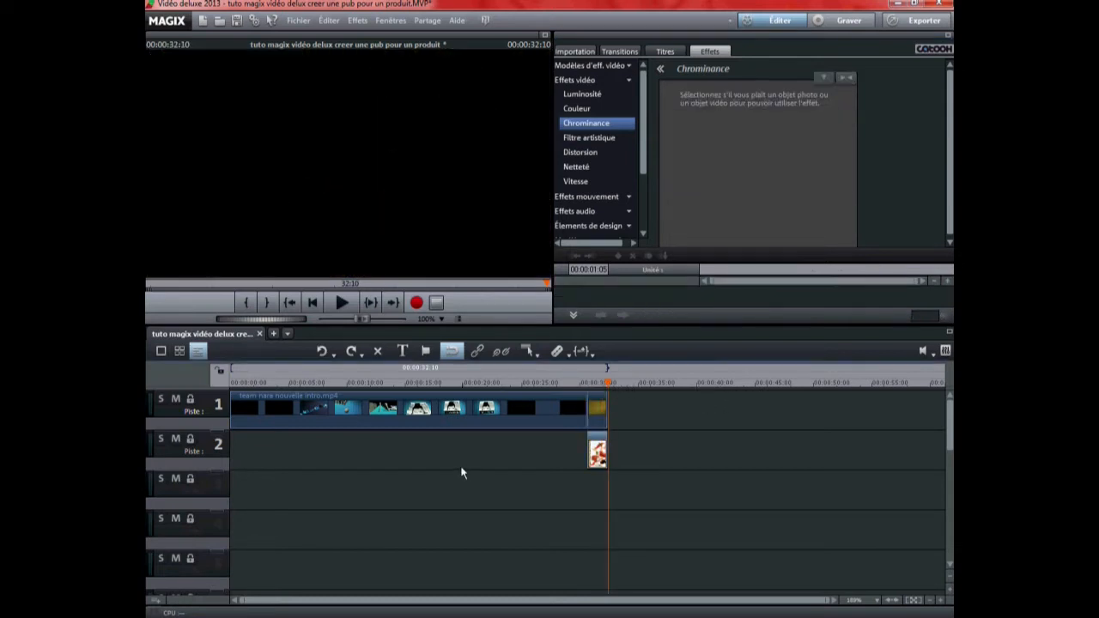
{"action": "left_click", "coordinate": [278, 549]}
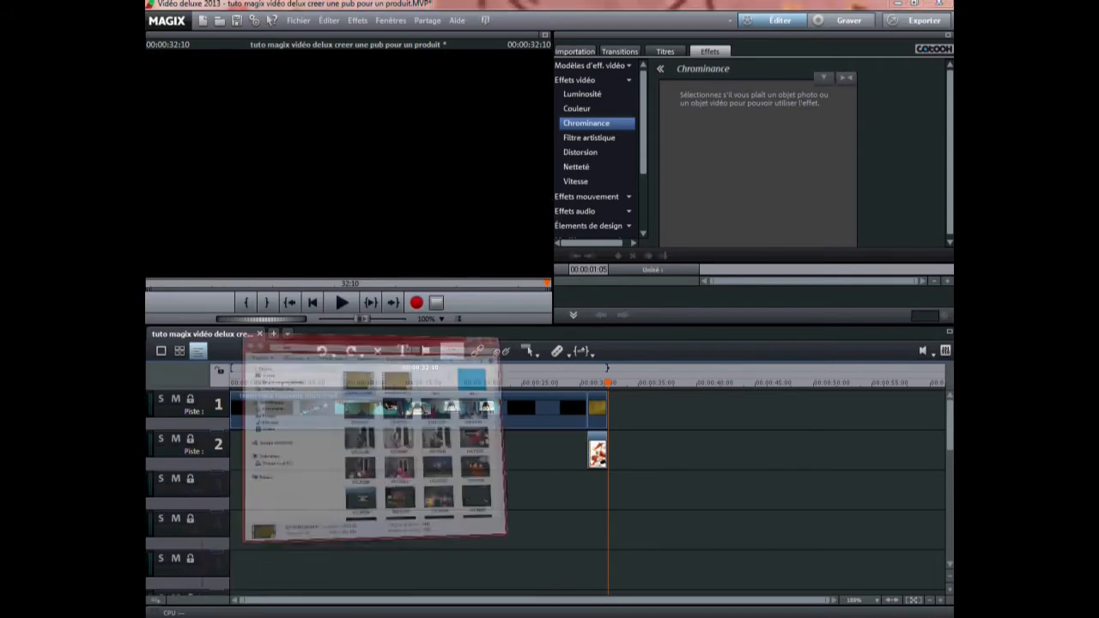
{"action": "left_click", "coordinate": [498, 174]}
{"action": "left_click_drag", "start_coordinate": [782, 441], "coordinate": [651, 420]}
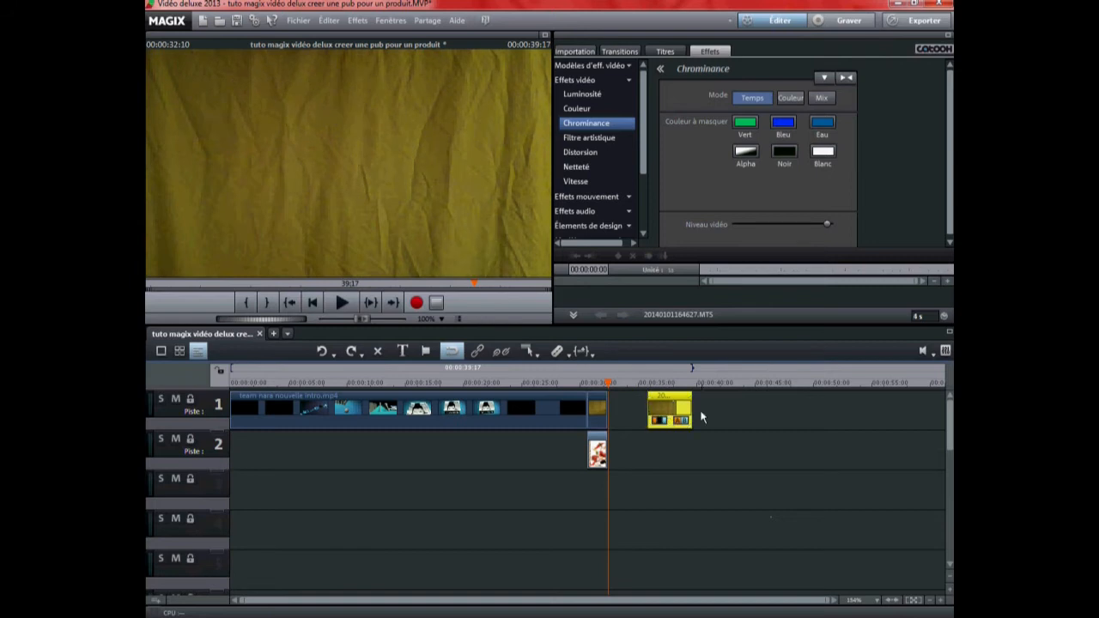
{"action": "left_click_drag", "start_coordinate": [690, 418], "coordinate": [624, 412]}
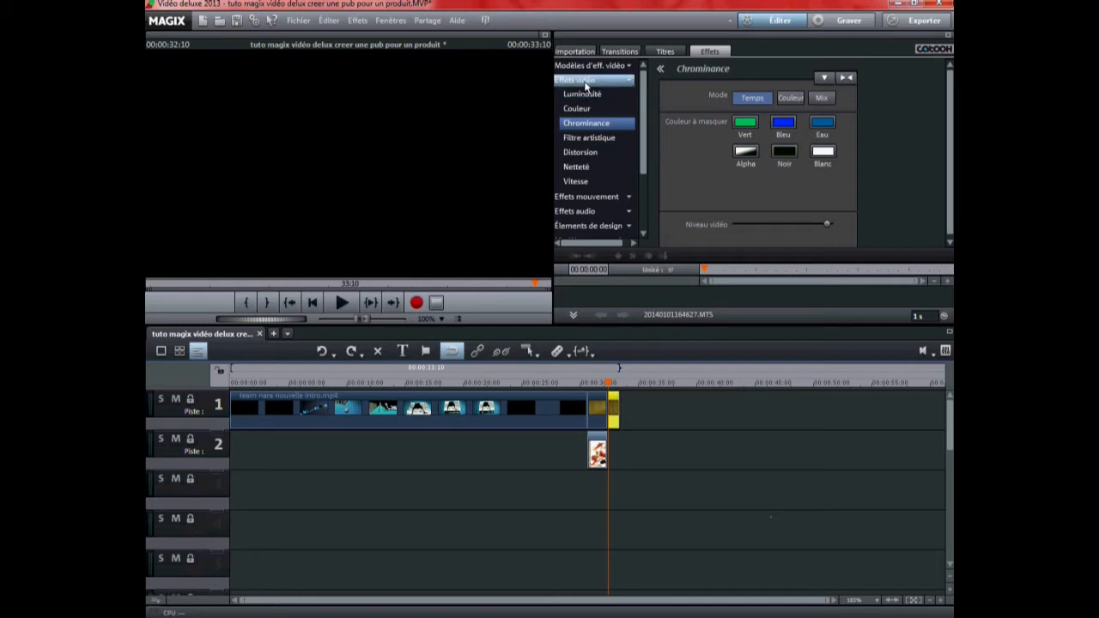
{"action": "left_click", "coordinate": [748, 127]}
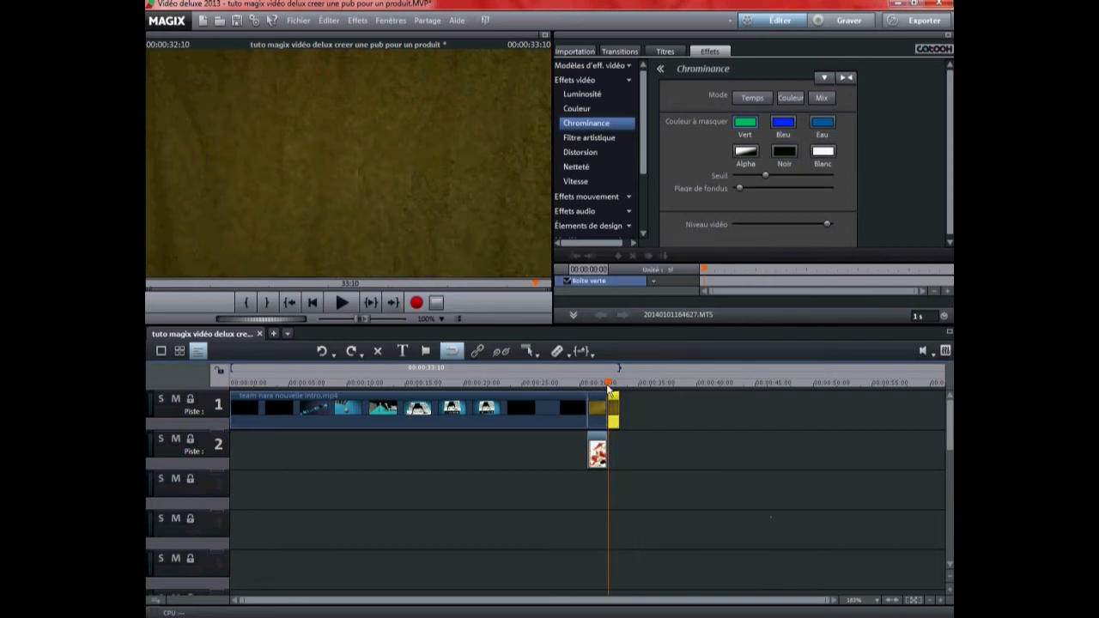
{"action": "left_click_drag", "start_coordinate": [609, 391], "coordinate": [577, 386]}
{"action": "scroll", "coordinate": [594, 401], "scroll_direction": "up", "scroll_amount": 2}
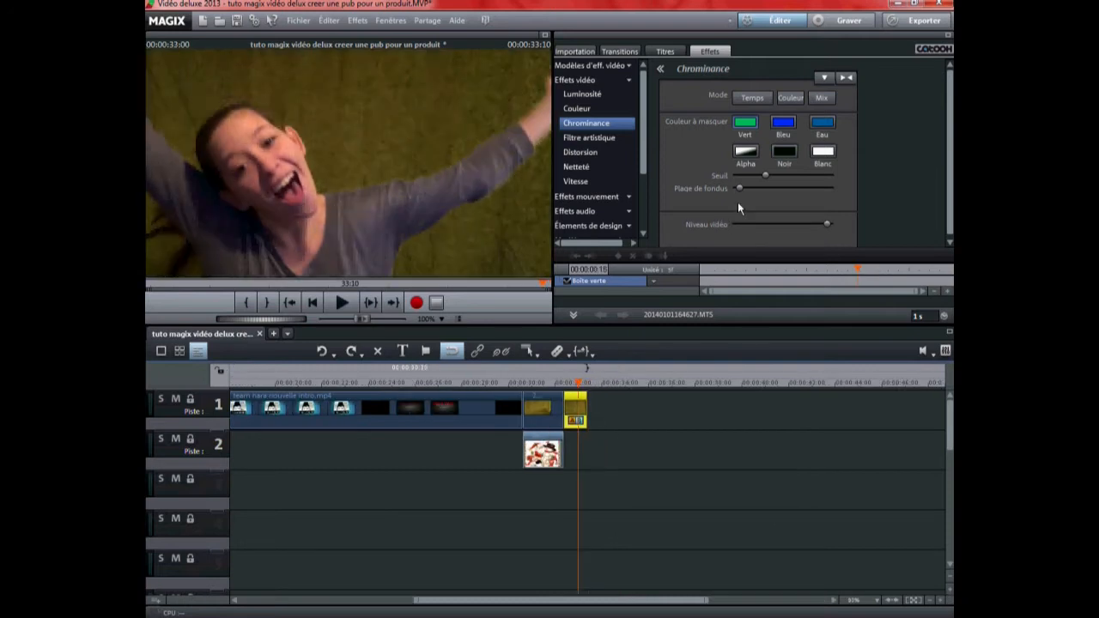
{"action": "mouse_move", "coordinate": [763, 176]}
{"action": "left_mouse_down"}
{"action": "mouse_move", "coordinate": [737, 175]}
{"action": "mouse_move", "coordinate": [734, 188]}
{"action": "mouse_move", "coordinate": [744, 176]}
{"action": "left_mouse_up"}
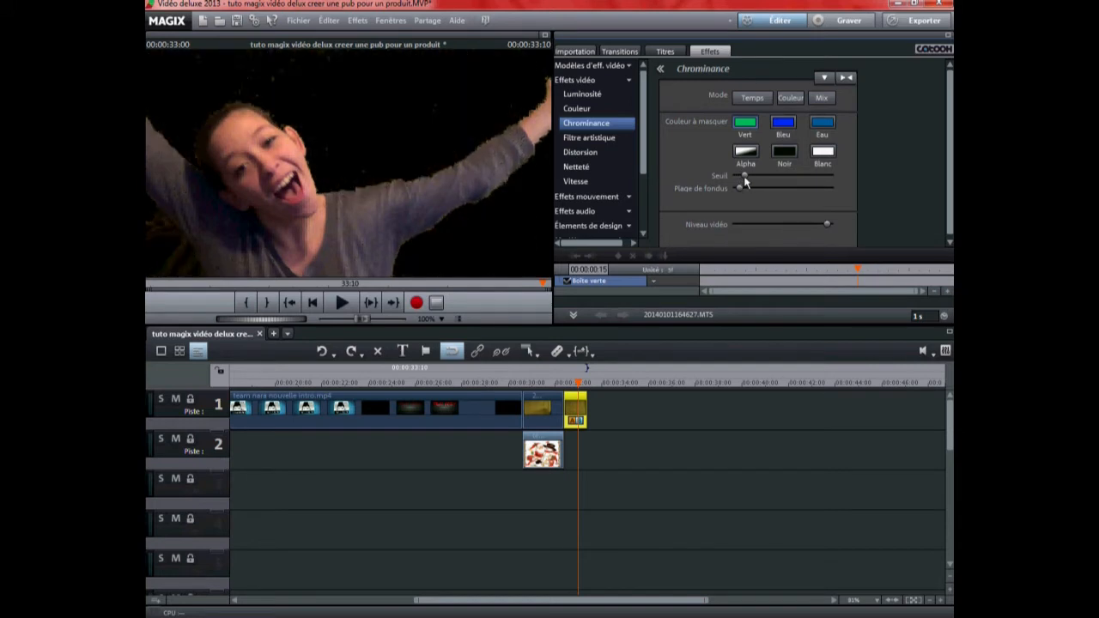
{"action": "left_click", "coordinate": [624, 435]}
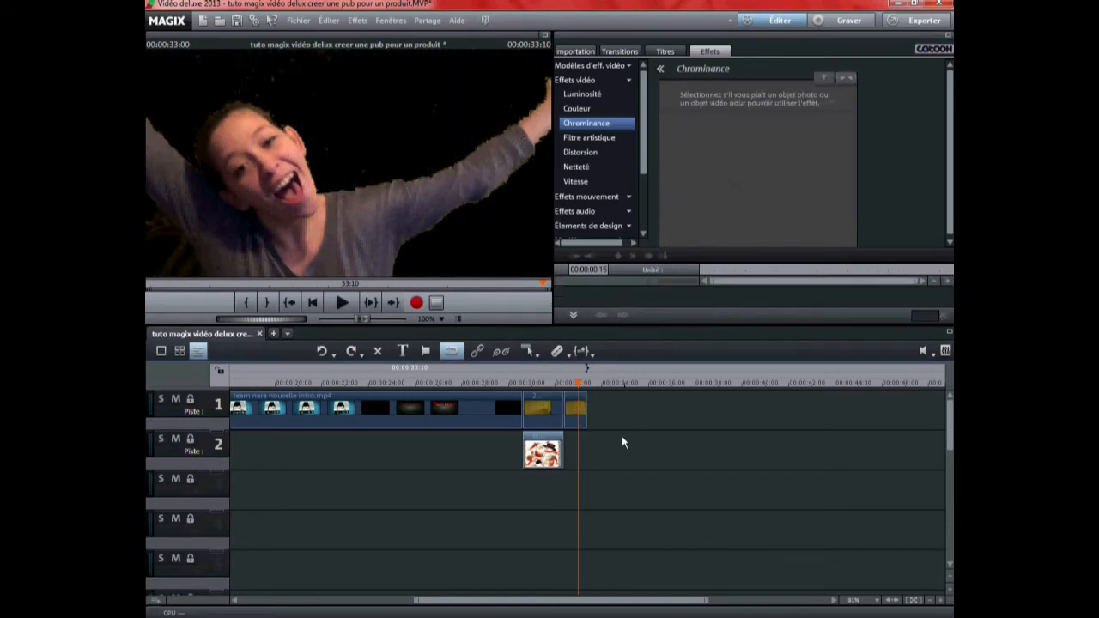
{"action": "right_click", "coordinate": [575, 412]}
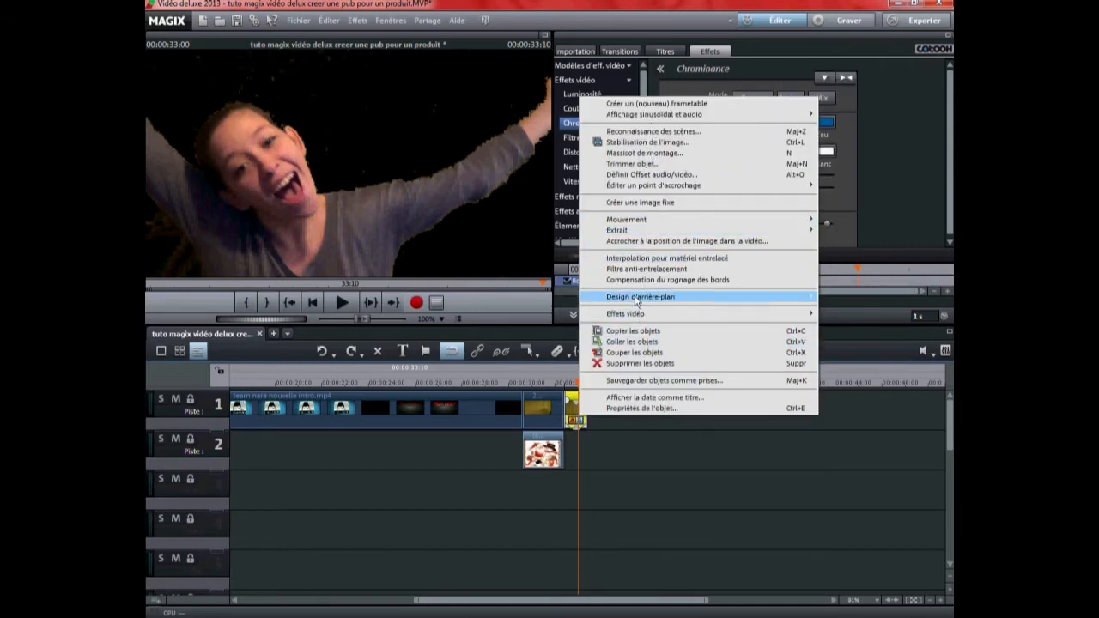
{"action": "mouse_move", "coordinate": [636, 301]}
{"action": "left_click", "coordinate": [845, 297]}
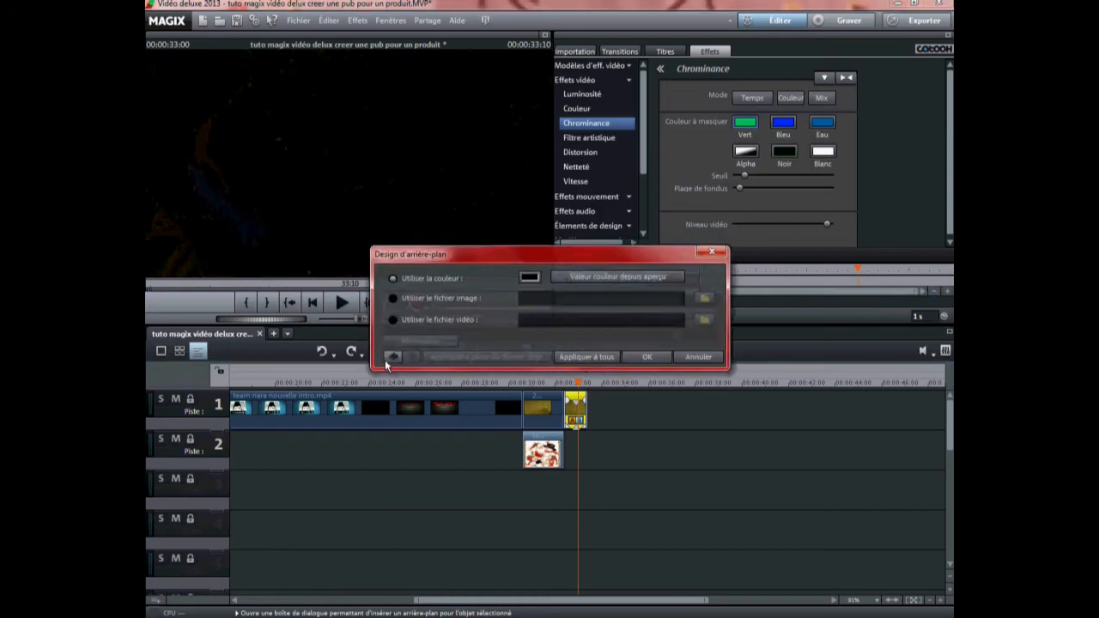
{"action": "left_click", "coordinate": [392, 299]}
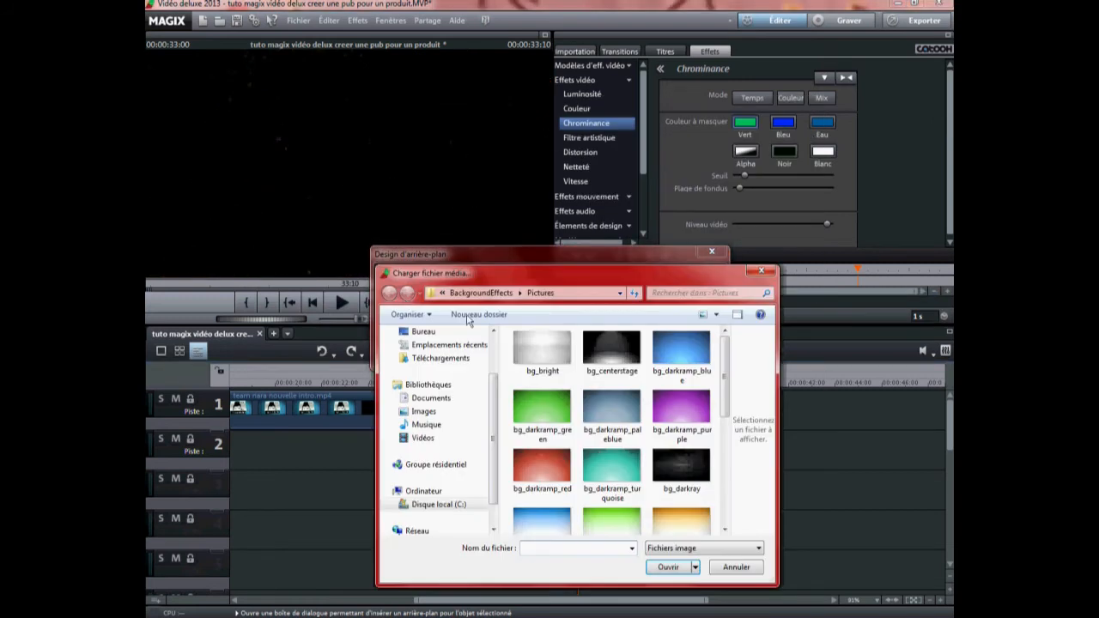
{"action": "left_click_drag", "start_coordinate": [723, 440], "coordinate": [721, 492]}
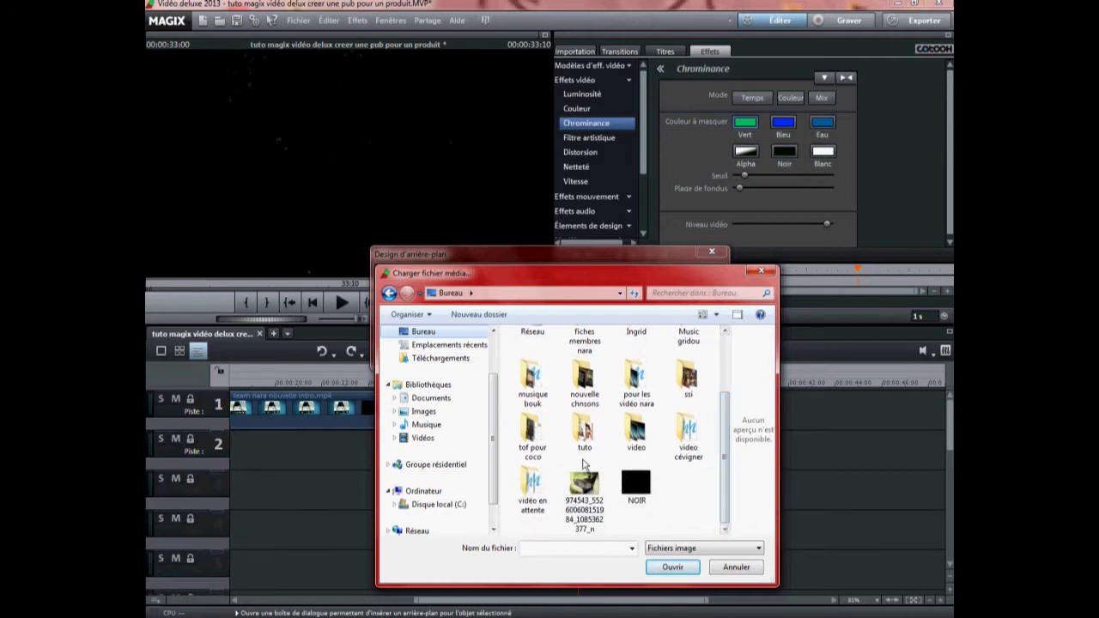
{"action": "double_click", "coordinate": [582, 427]}
{"action": "scroll", "coordinate": [640, 417], "scroll_direction": "down", "scroll_amount": 6}
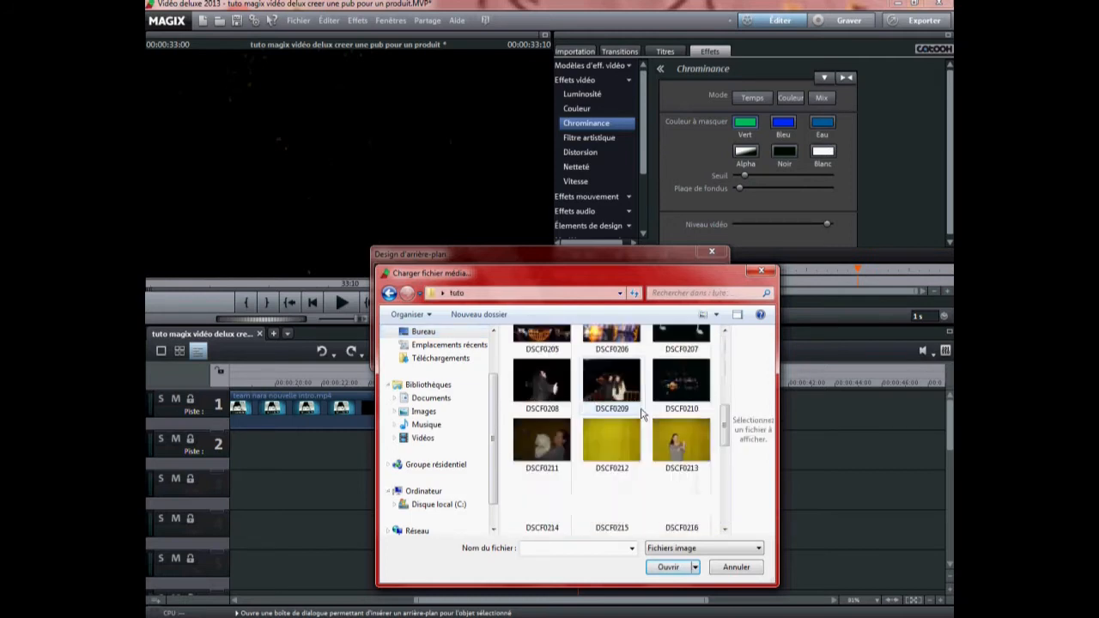
{"action": "left_click", "coordinate": [611, 492]}
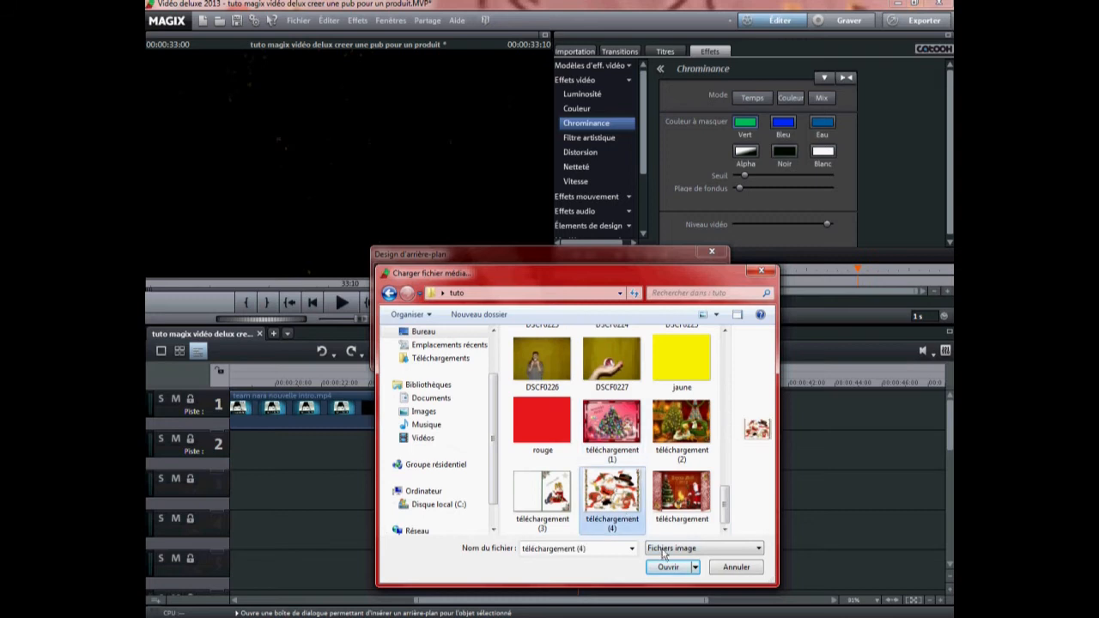
{"action": "left_click", "coordinate": [666, 567]}
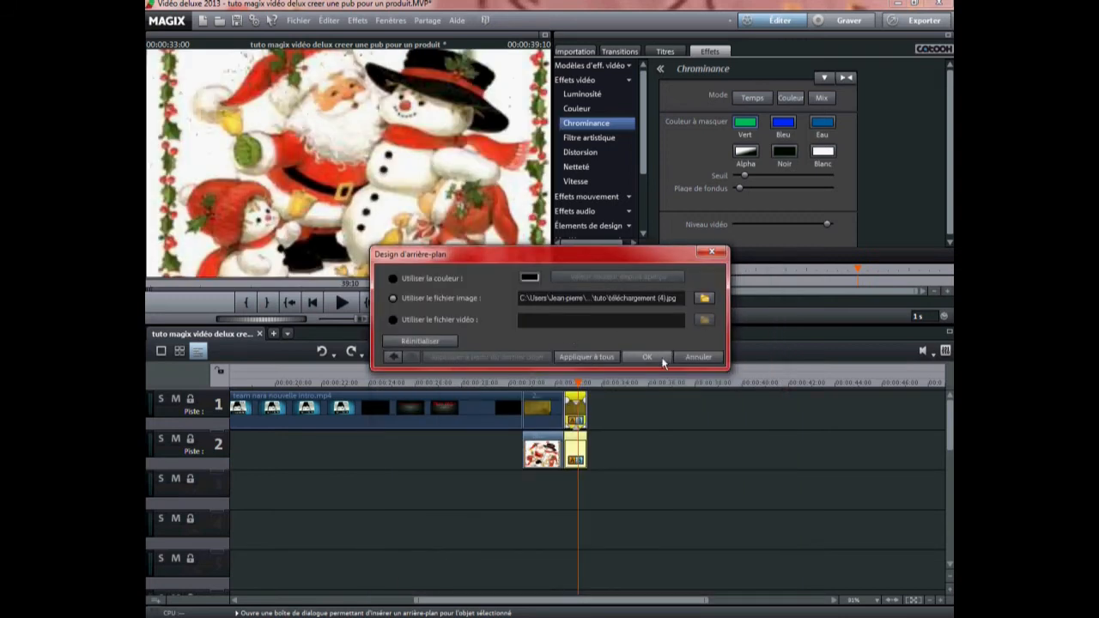
{"action": "left_click", "coordinate": [651, 364]}
{"action": "left_click", "coordinate": [596, 397]}
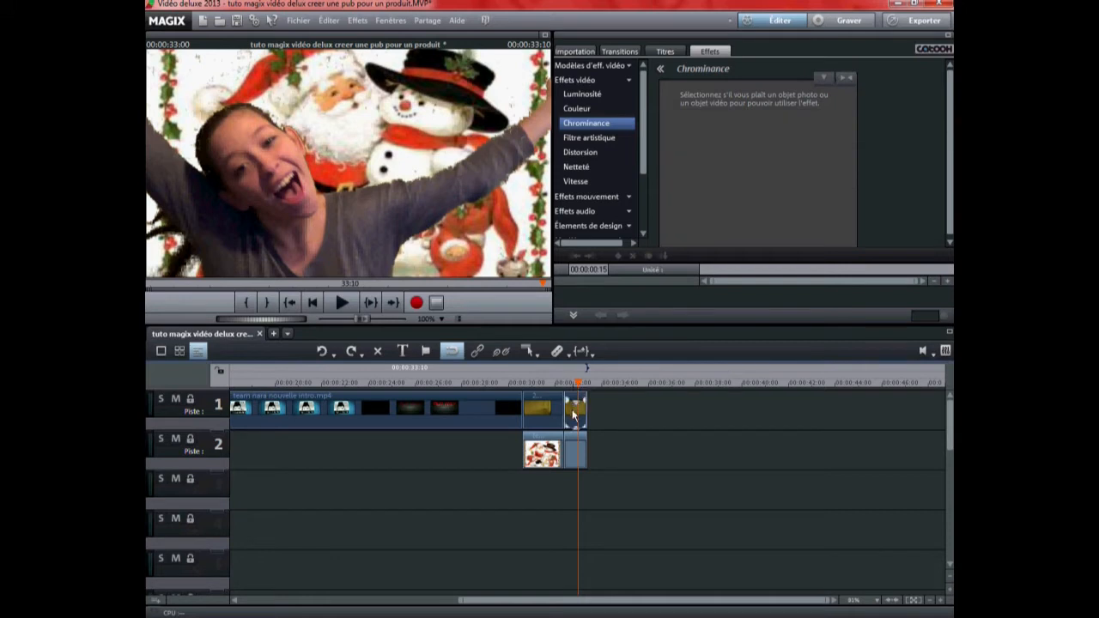
{"action": "left_click", "coordinate": [574, 415]}
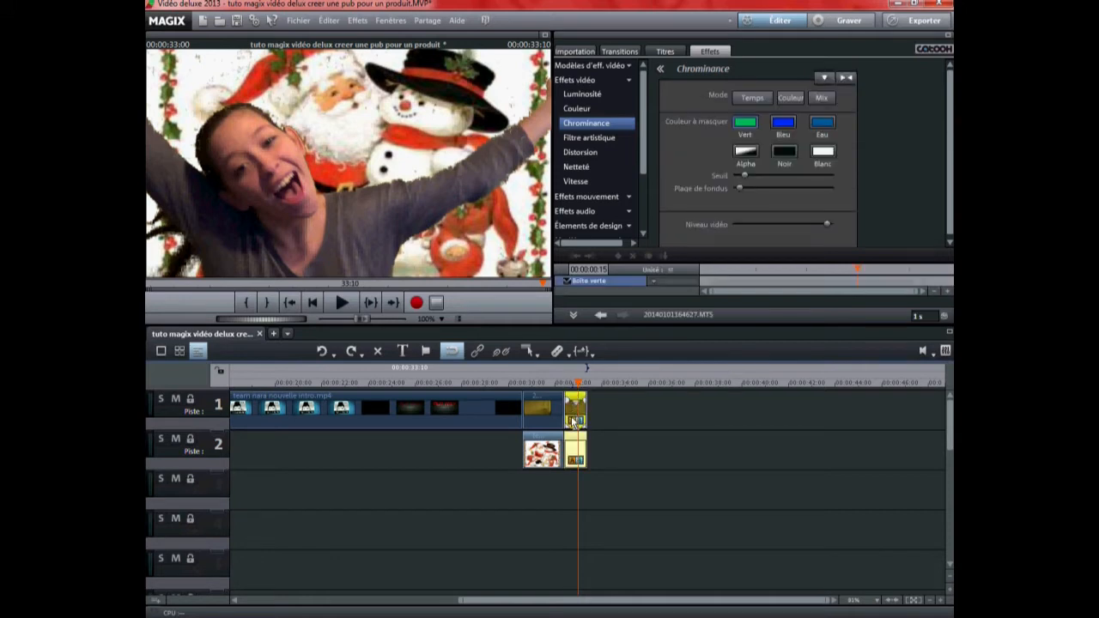
{"action": "left_click", "coordinate": [603, 82]}
{"action": "left_click", "coordinate": [601, 82]}
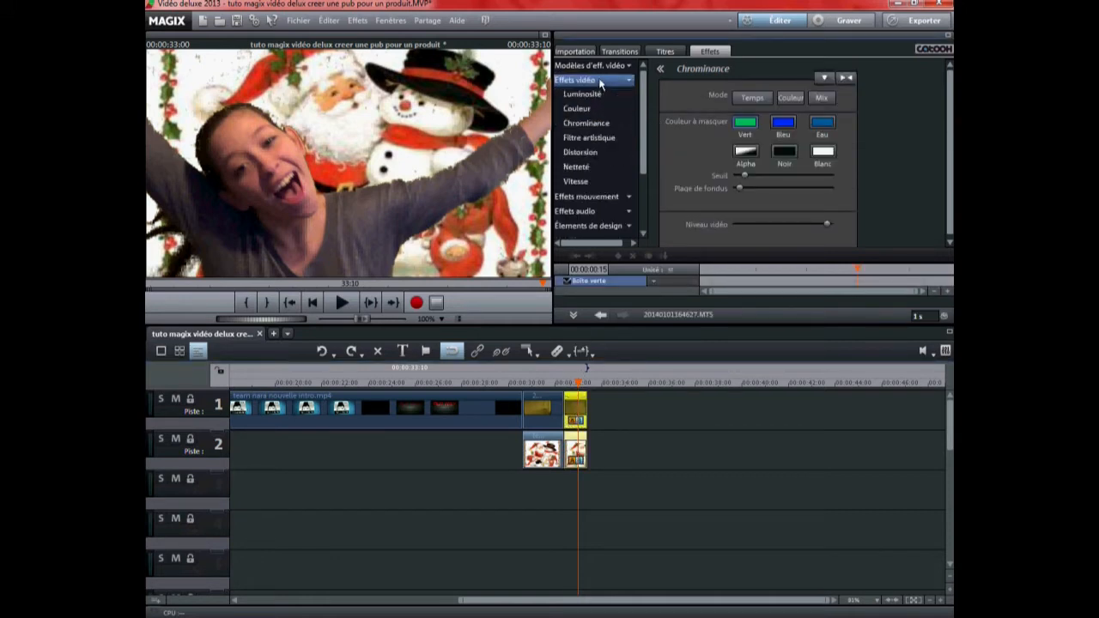
{"action": "left_click", "coordinate": [592, 182]}
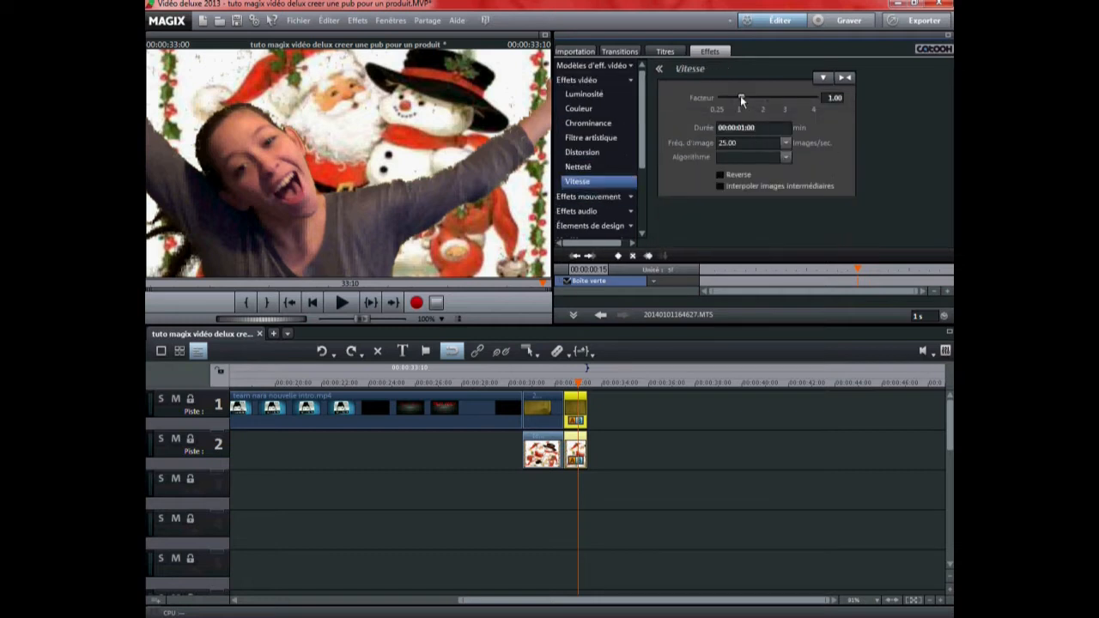
{"action": "left_click_drag", "start_coordinate": [740, 95], "coordinate": [718, 95]}
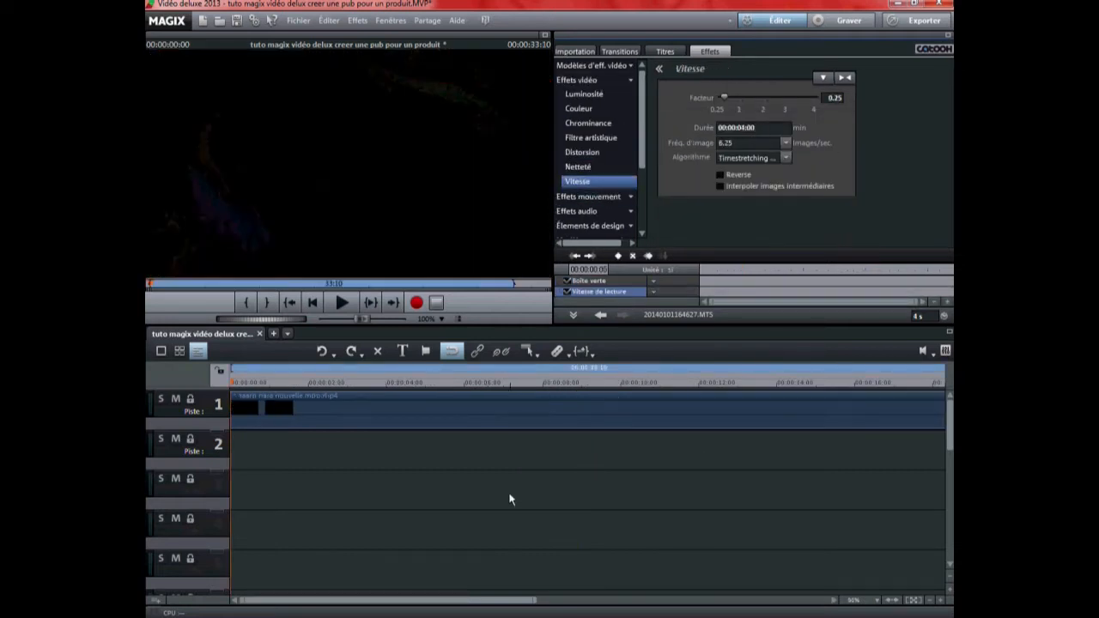
{"action": "left_click", "coordinate": [933, 600]}
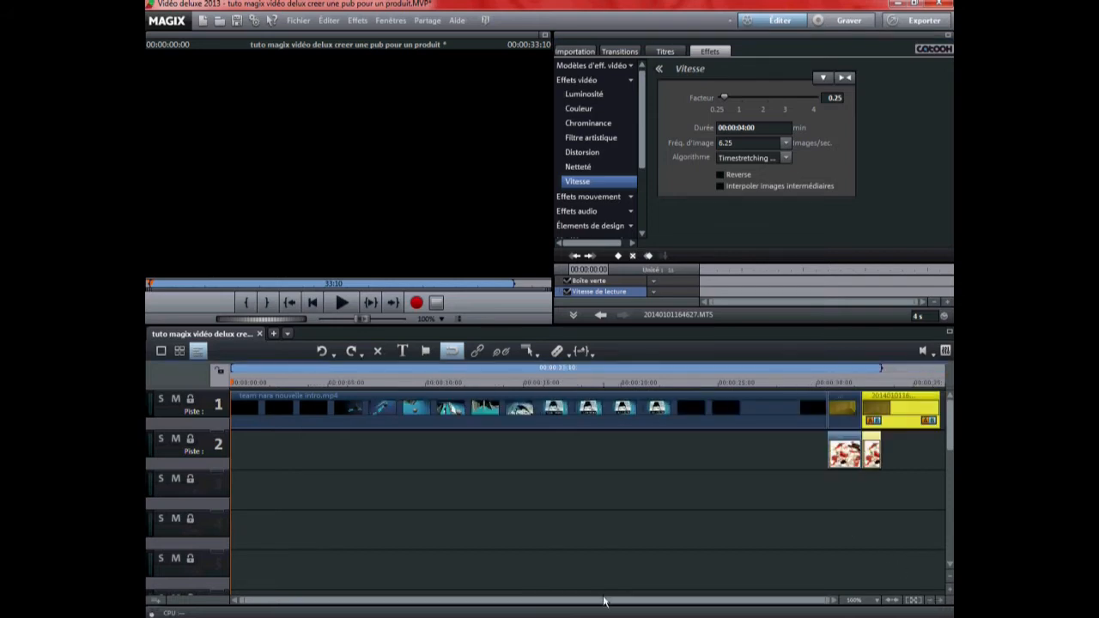
{"action": "left_click", "coordinate": [940, 600]}
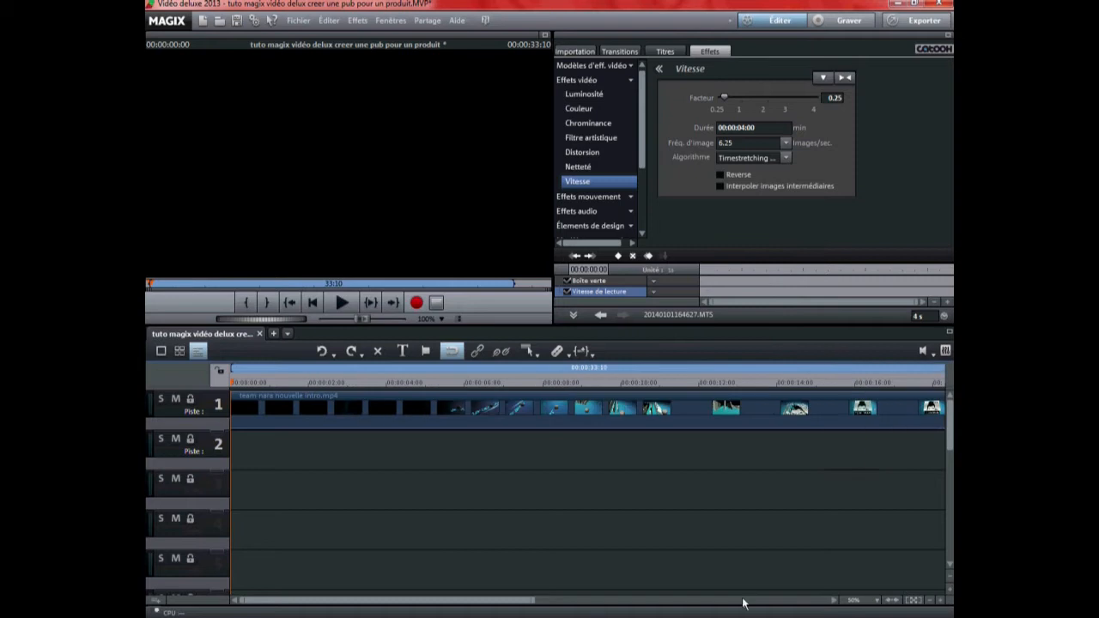
{"action": "left_click_drag", "start_coordinate": [495, 603], "coordinate": [847, 603]}
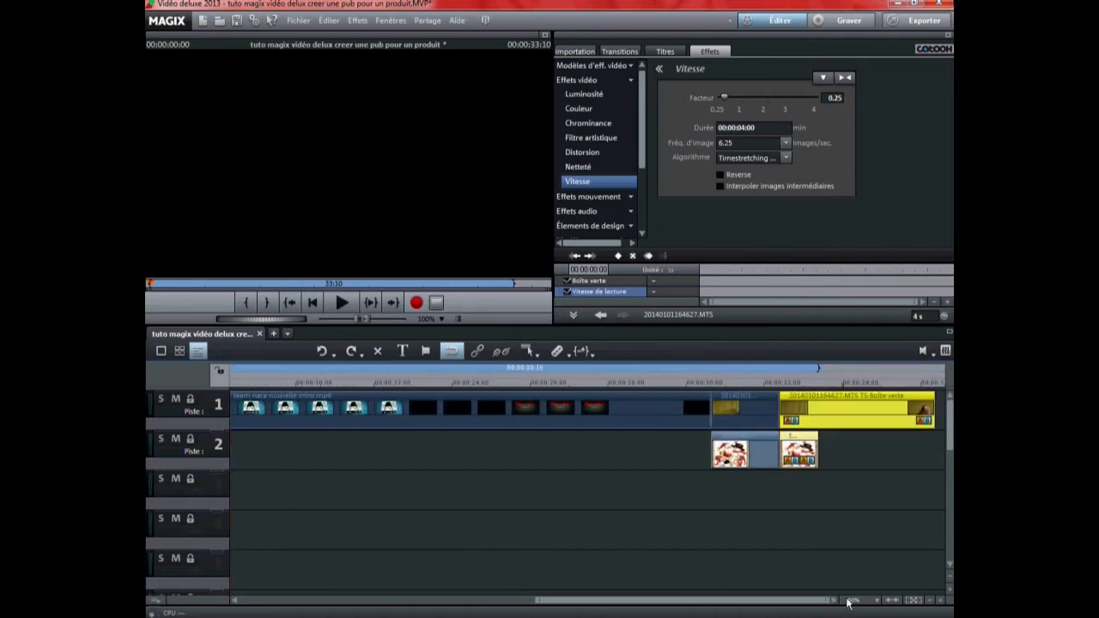
{"action": "left_click", "coordinate": [780, 386]}
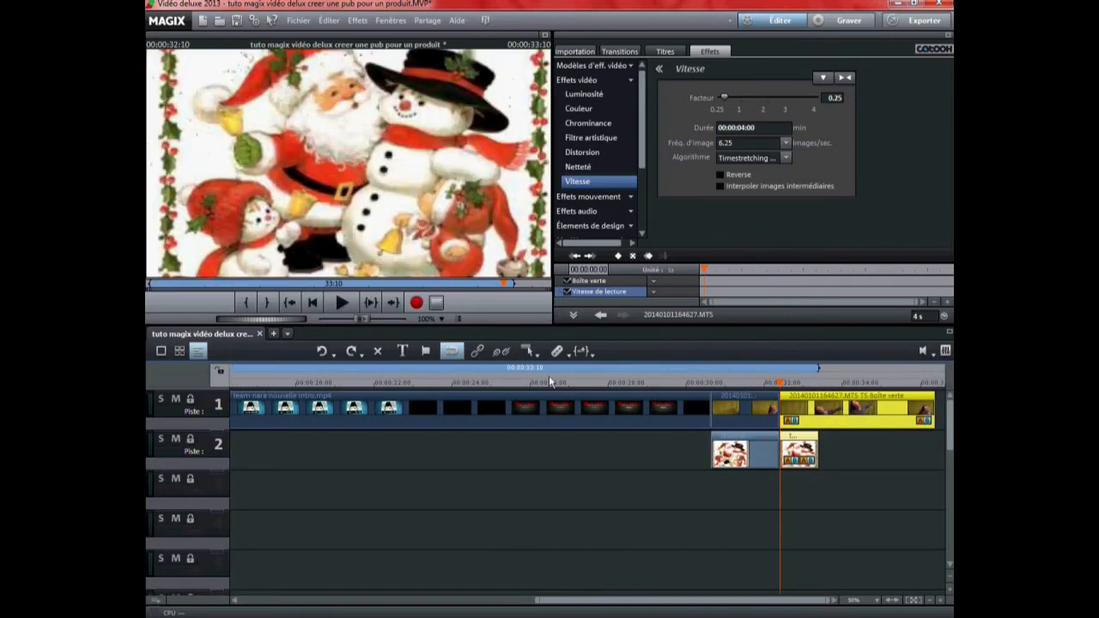
{"action": "left_click", "coordinate": [344, 302]}
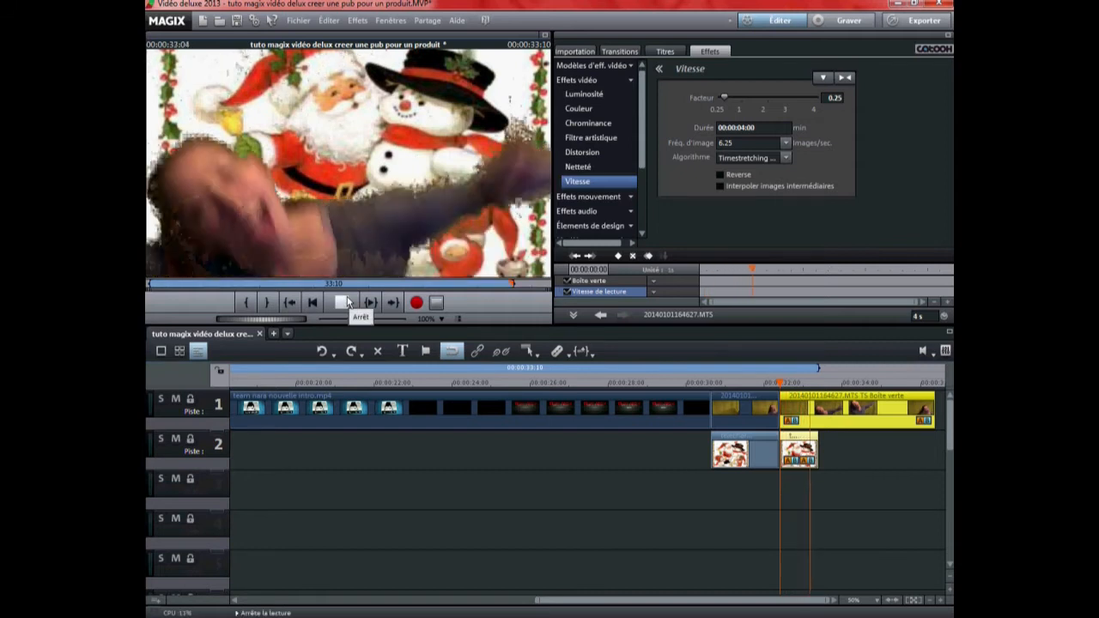
{"action": "left_click", "coordinate": [348, 302]}
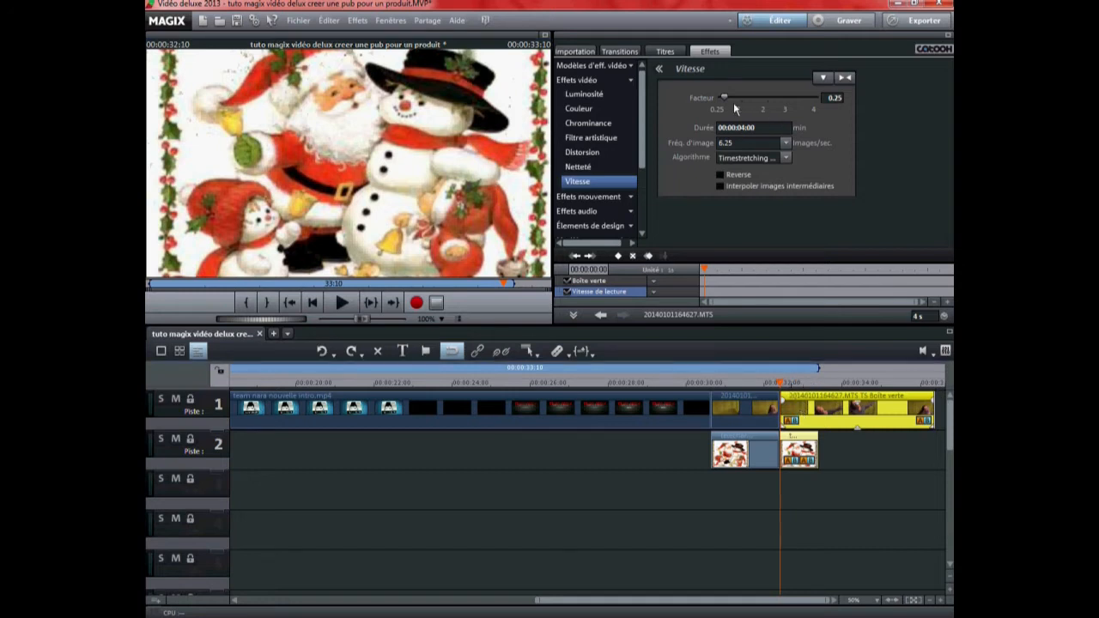
{"action": "left_click_drag", "start_coordinate": [725, 96], "coordinate": [744, 97]}
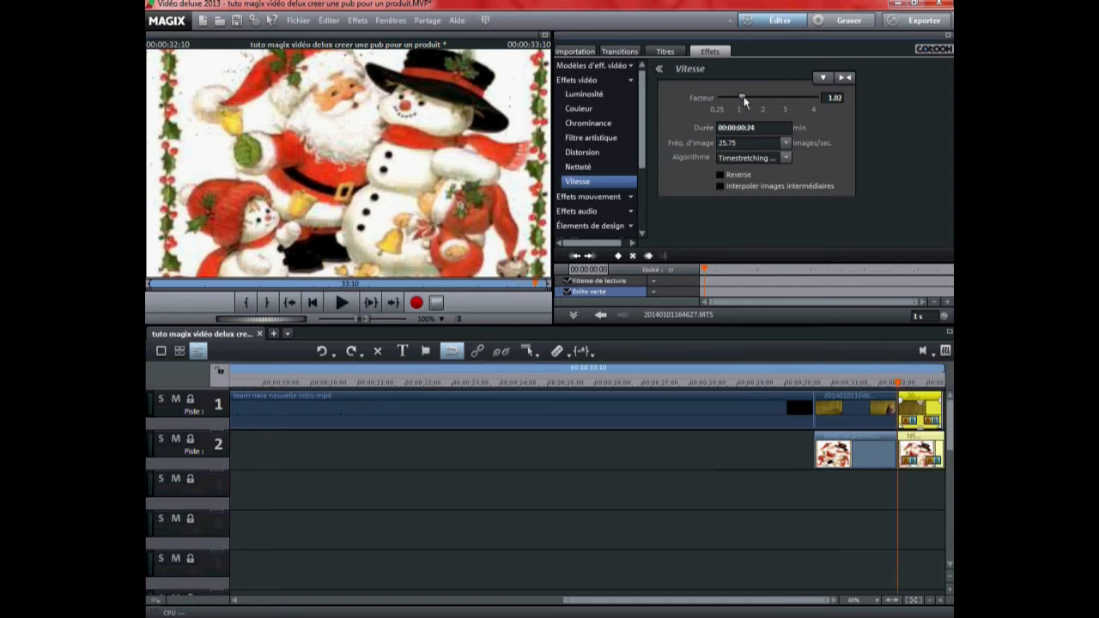
{"action": "left_click", "coordinate": [735, 475]}
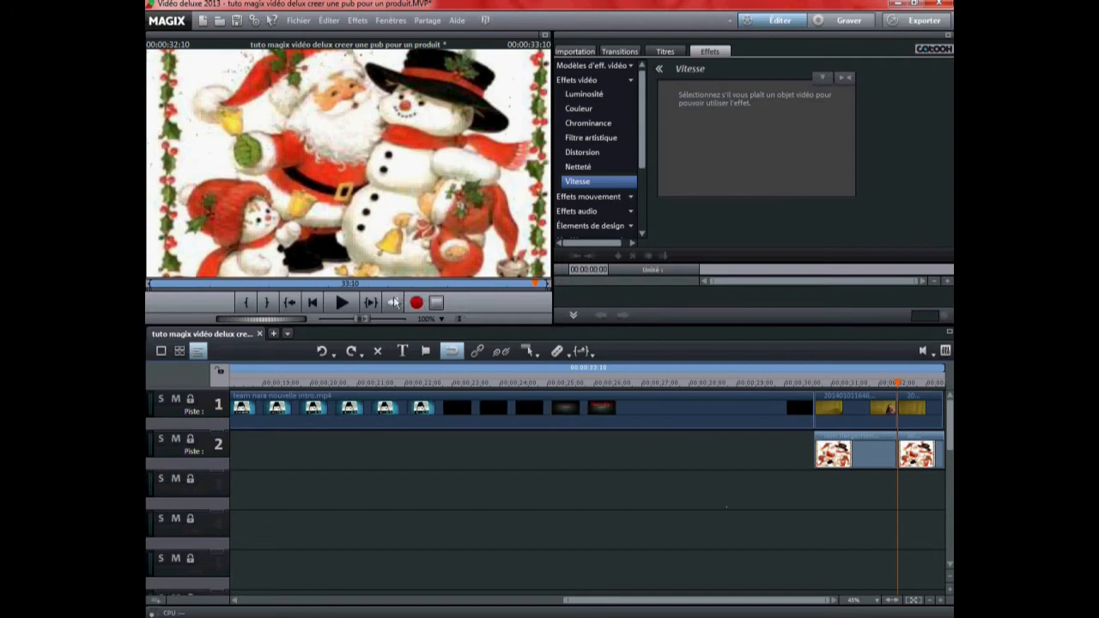
{"action": "left_click", "coordinate": [342, 303]}
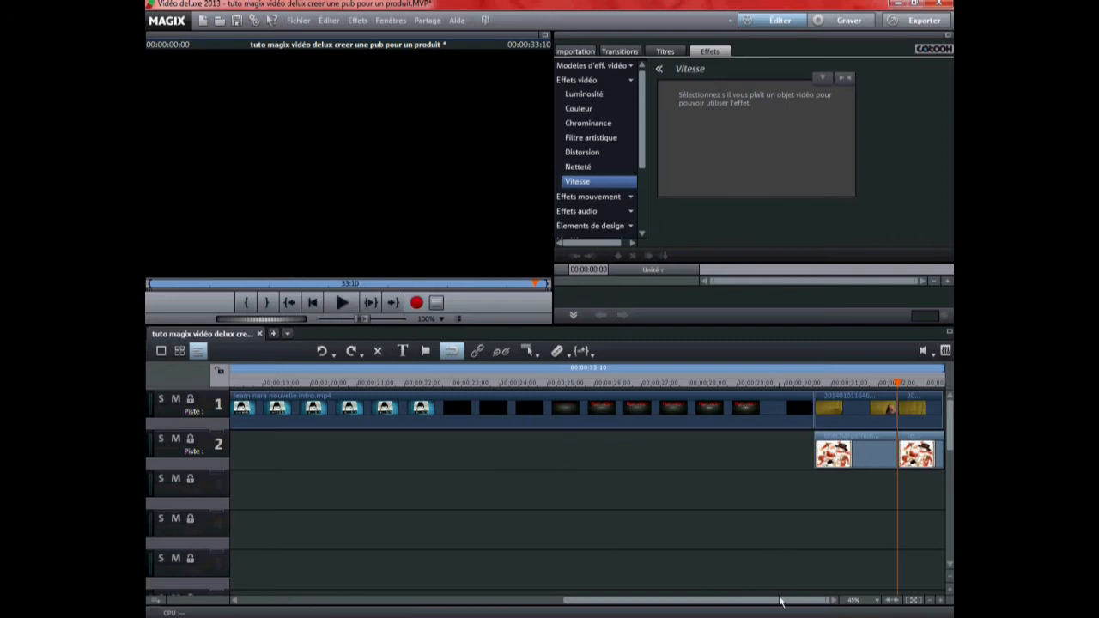
Trim the second Christmas background image on track 2 to the end of the clip above it
{"action": "left_click", "coordinate": [940, 600]}
{"action": "left_click", "coordinate": [929, 600]}
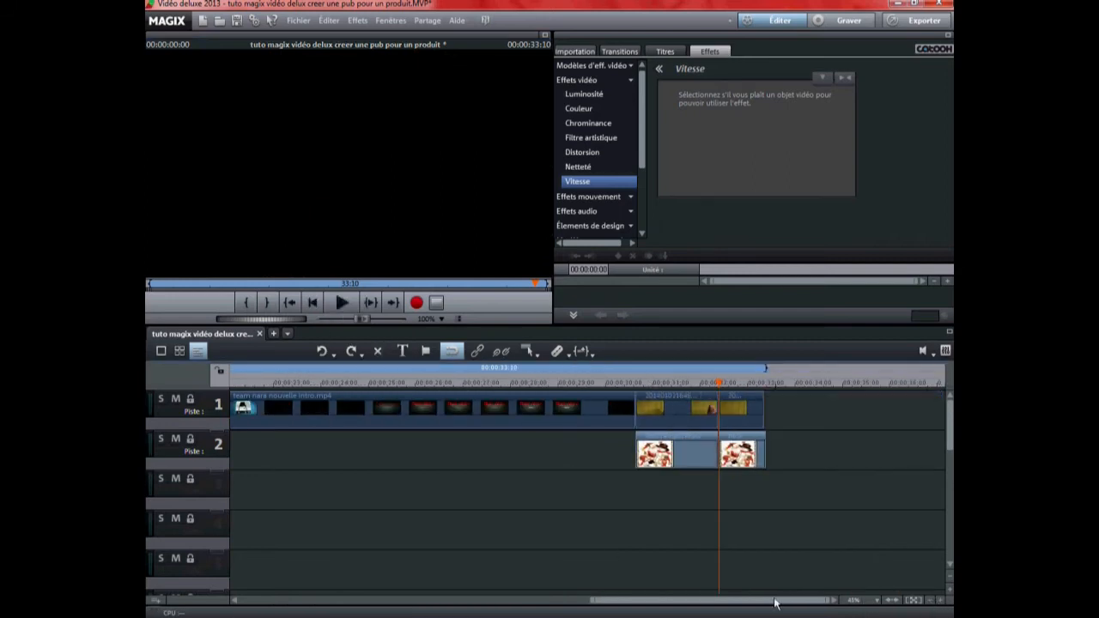
{"action": "left_click", "coordinate": [767, 453]}
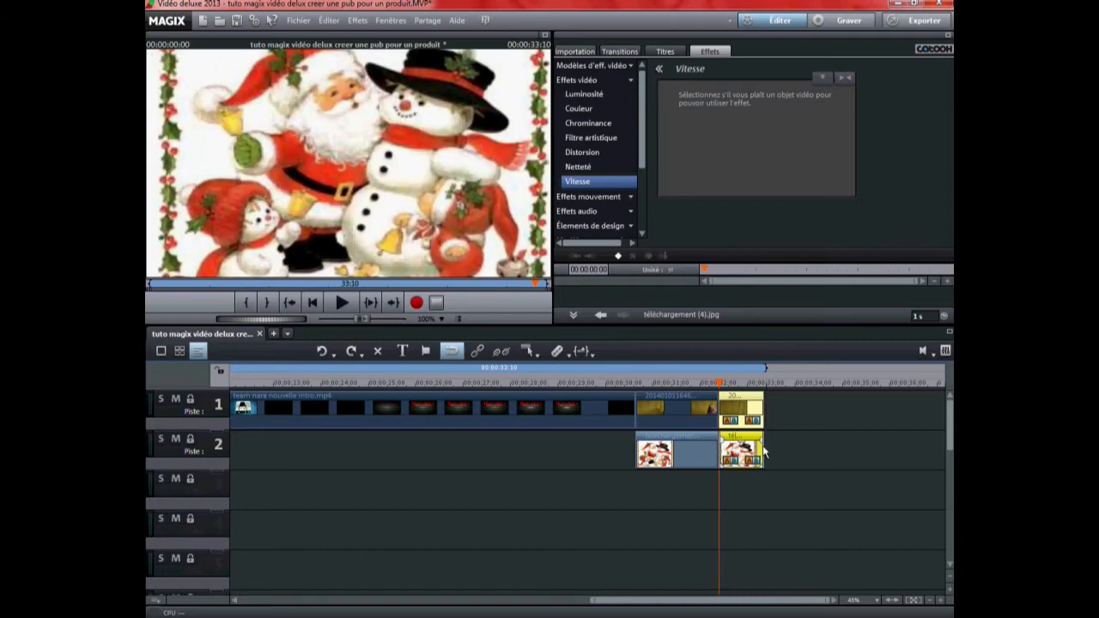
Add the photo DSCF0227 from the tuto folder to track 1 directly after the last keyed clip, at 33:09
{"action": "left_click", "coordinate": [776, 394]}
{"action": "left_click", "coordinate": [765, 382]}
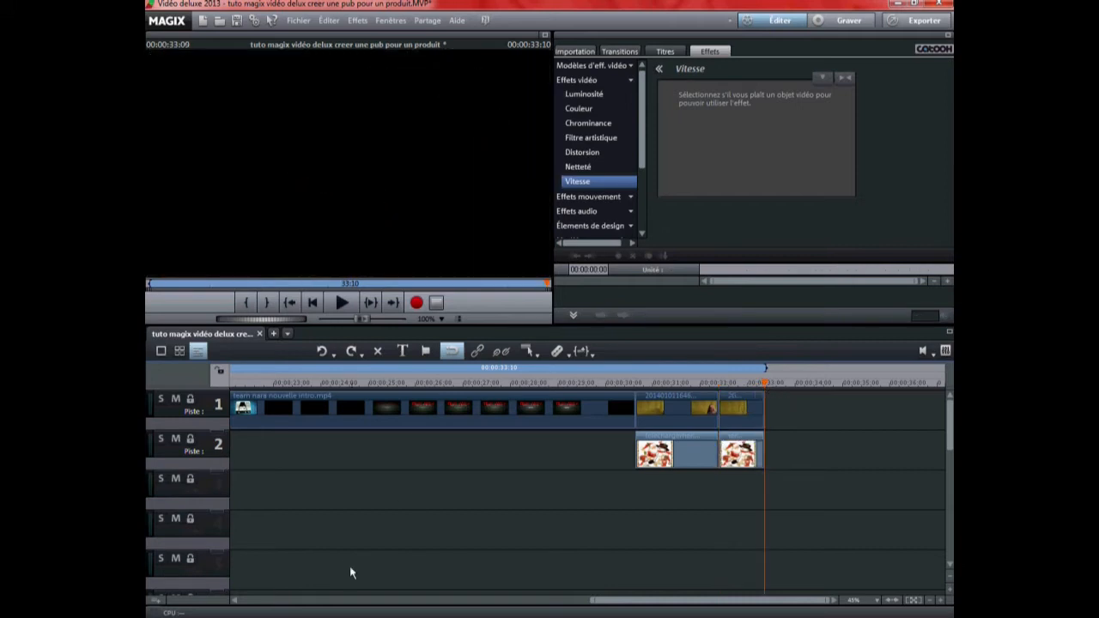
{"action": "left_click", "coordinate": [283, 615]}
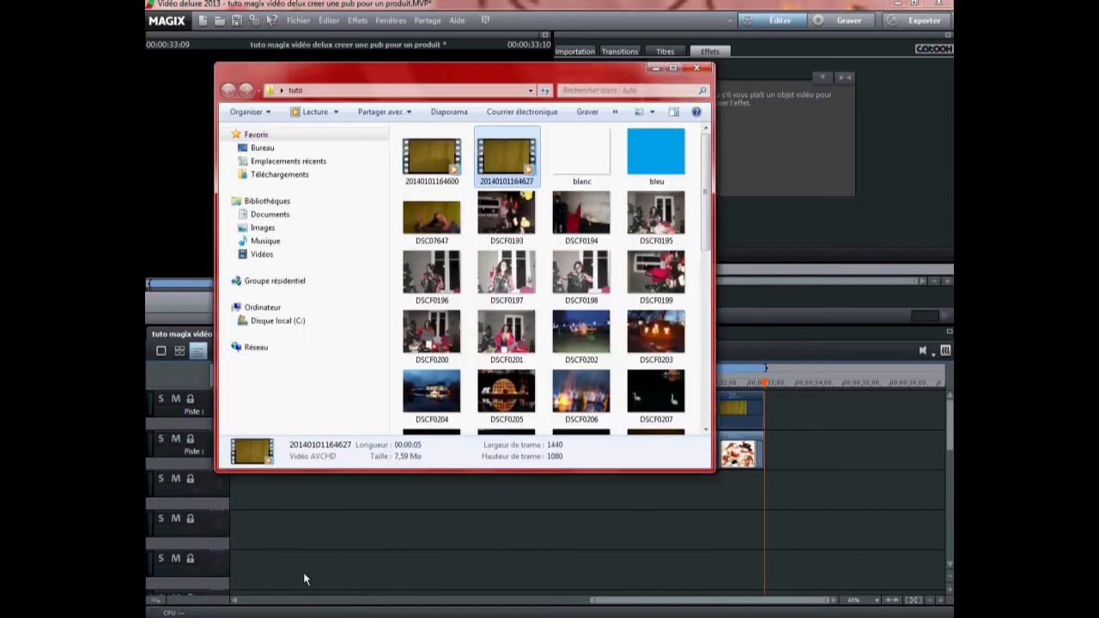
{"action": "scroll", "coordinate": [596, 252], "scroll_direction": "down", "scroll_amount": 3}
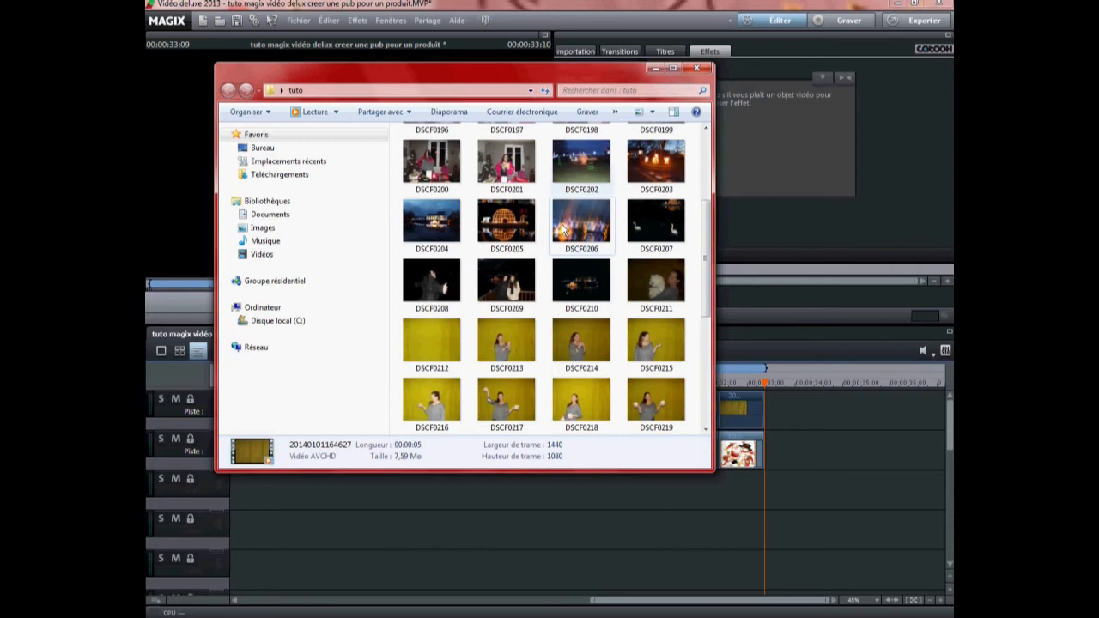
{"action": "scroll", "coordinate": [566, 231], "scroll_direction": "down", "scroll_amount": 3}
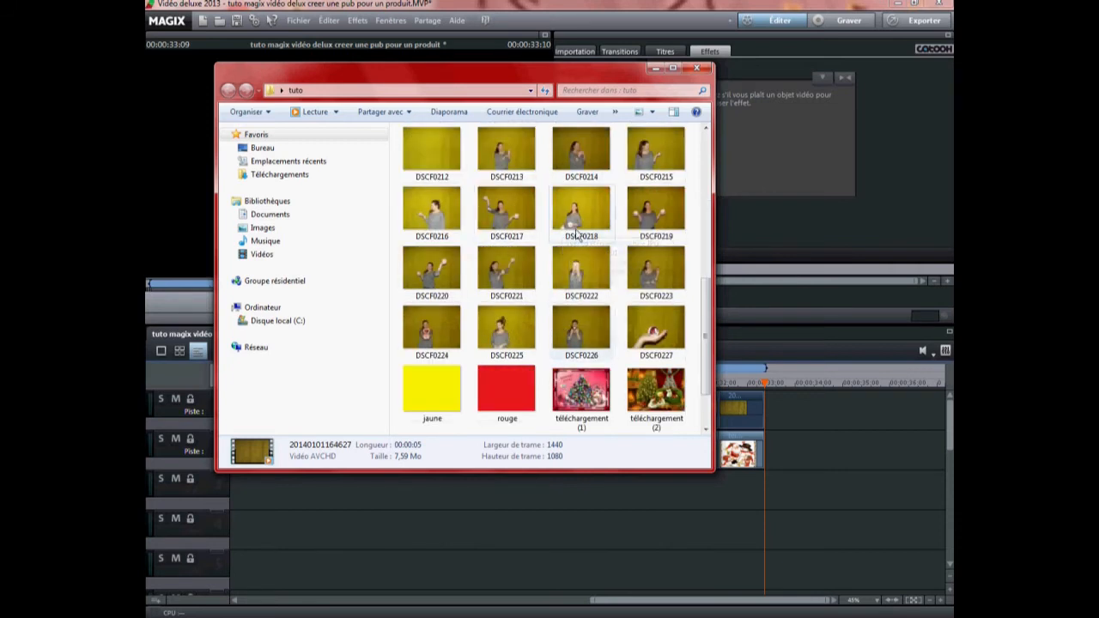
{"action": "left_click", "coordinate": [650, 330]}
{"action": "left_click_drag", "start_coordinate": [653, 333], "coordinate": [803, 410]}
{"action": "left_click_drag", "start_coordinate": [708, 602], "coordinate": [736, 602]}
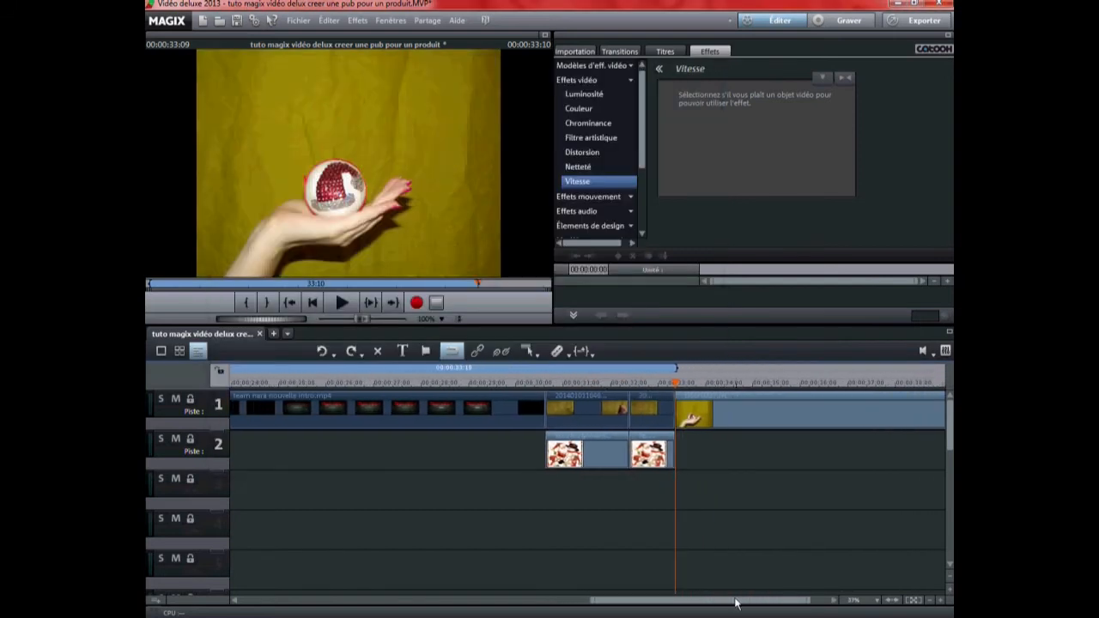
{"action": "right_click", "coordinate": [725, 399]}
{"action": "left_click", "coordinate": [721, 490]}
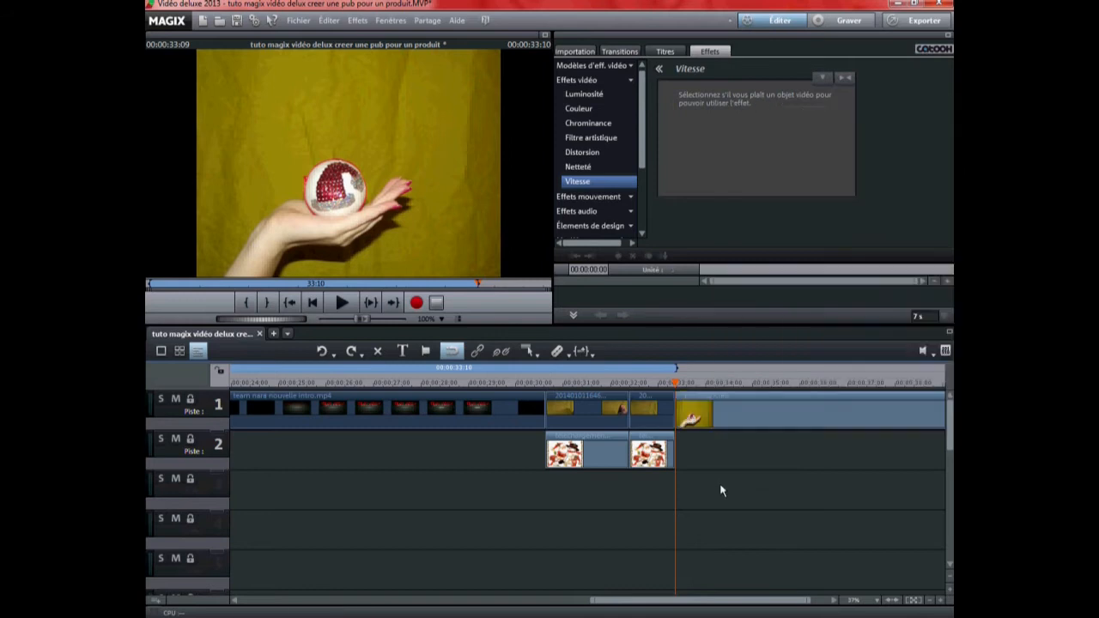
Key out the DSCF0227 photo's yellow backdrop with green (Vert) as the masked colour and a lowered threshold (Seuil)
{"action": "left_click", "coordinate": [718, 422]}
{"action": "left_click", "coordinate": [580, 82]}
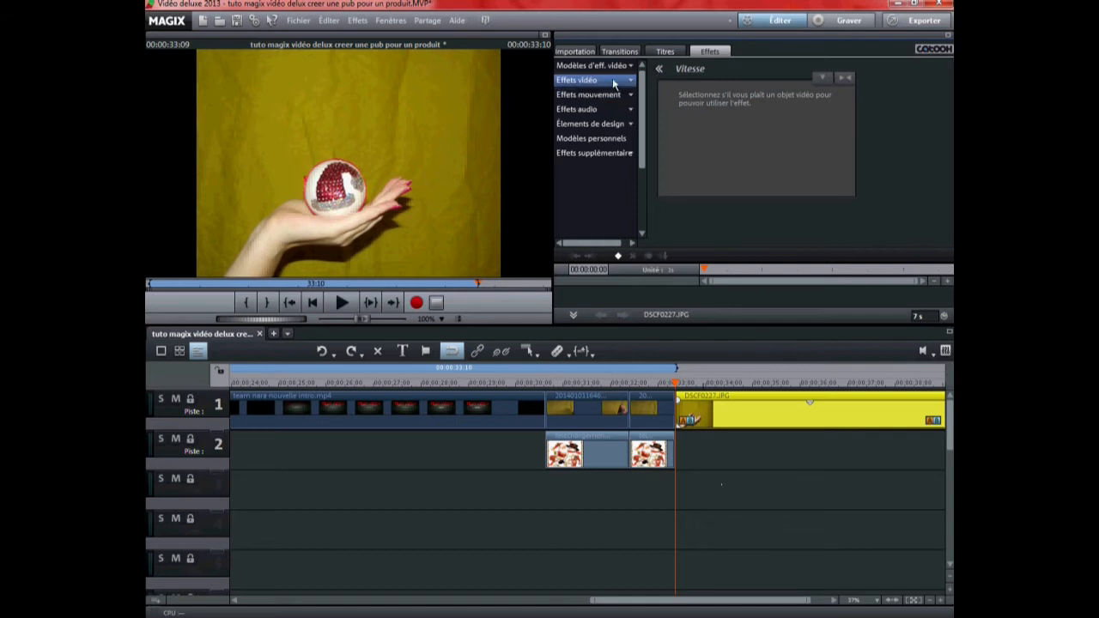
{"action": "left_click", "coordinate": [612, 80]}
{"action": "left_click", "coordinate": [588, 123]}
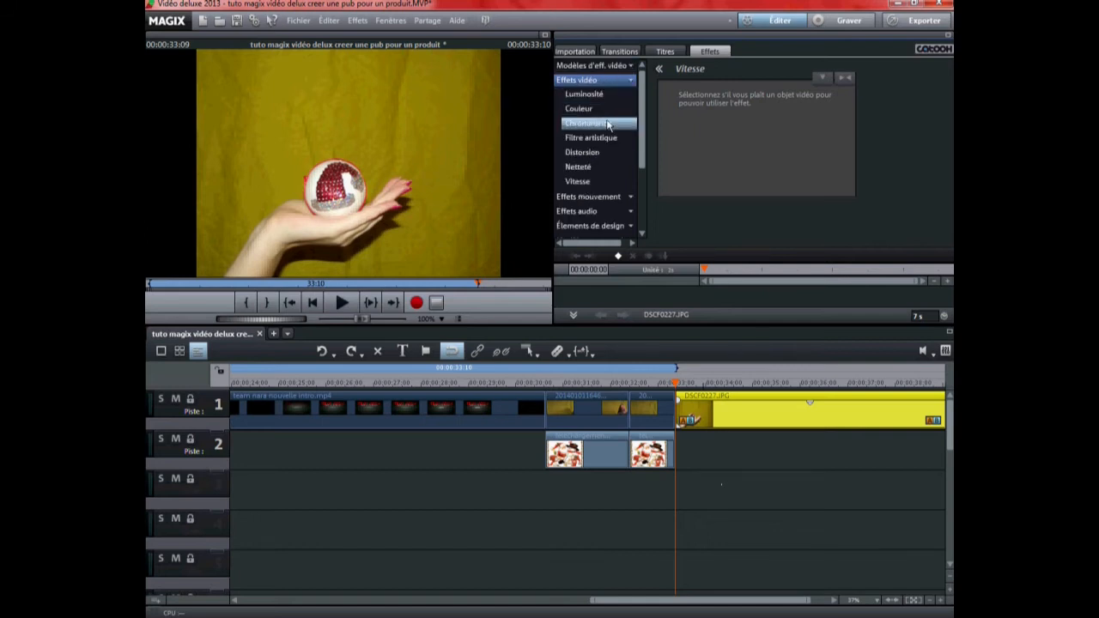
{"action": "left_click", "coordinate": [743, 124]}
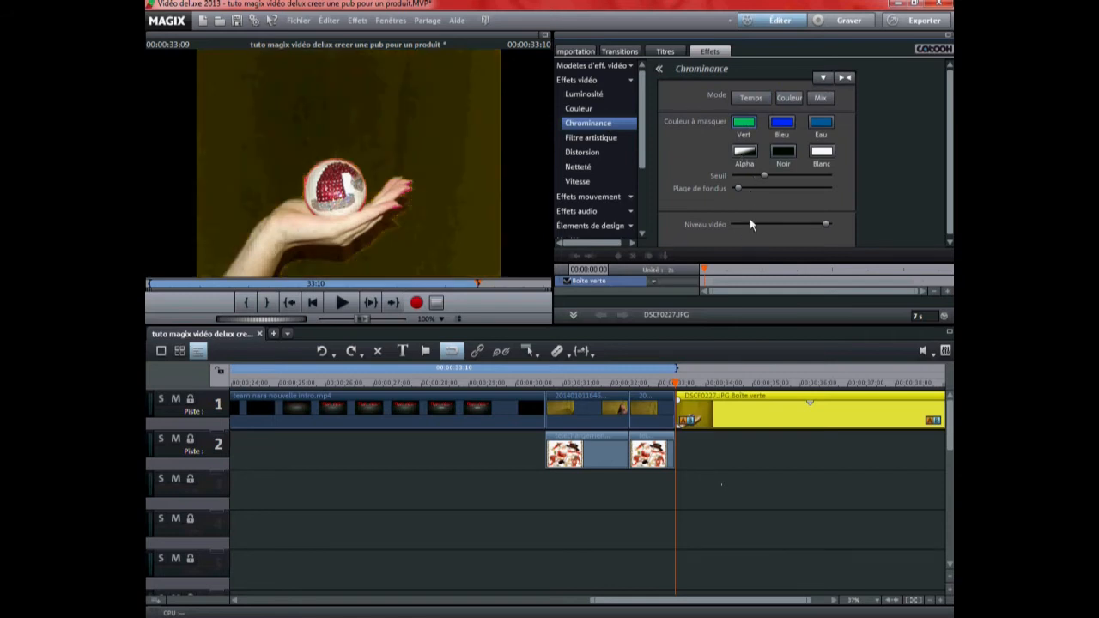
{"action": "left_click_drag", "start_coordinate": [763, 177], "coordinate": [727, 186]}
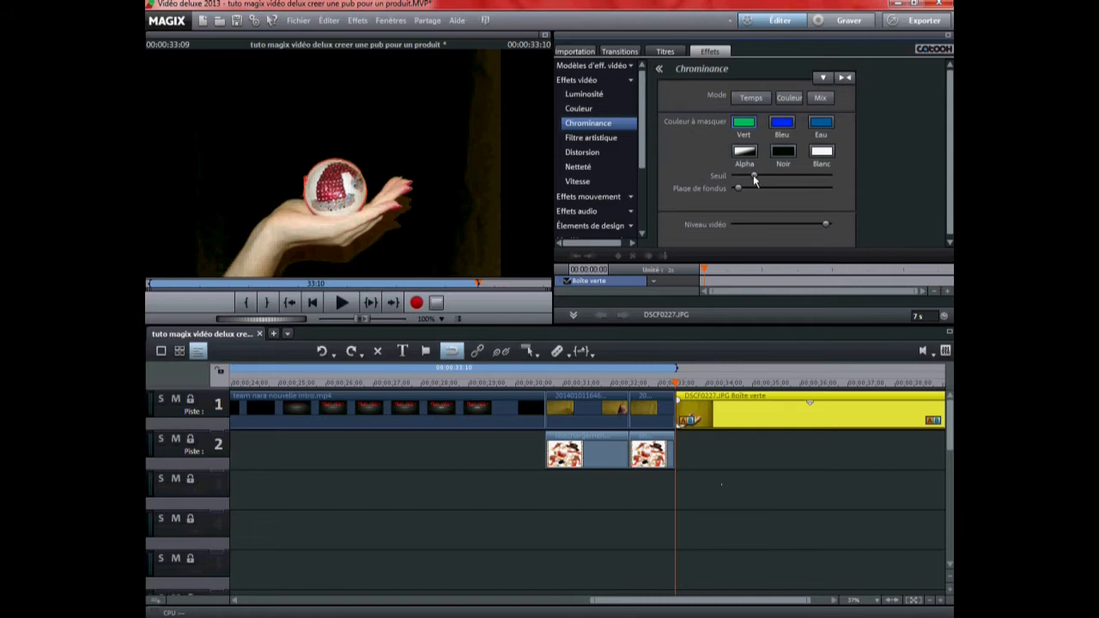
{"action": "left_click", "coordinate": [742, 466]}
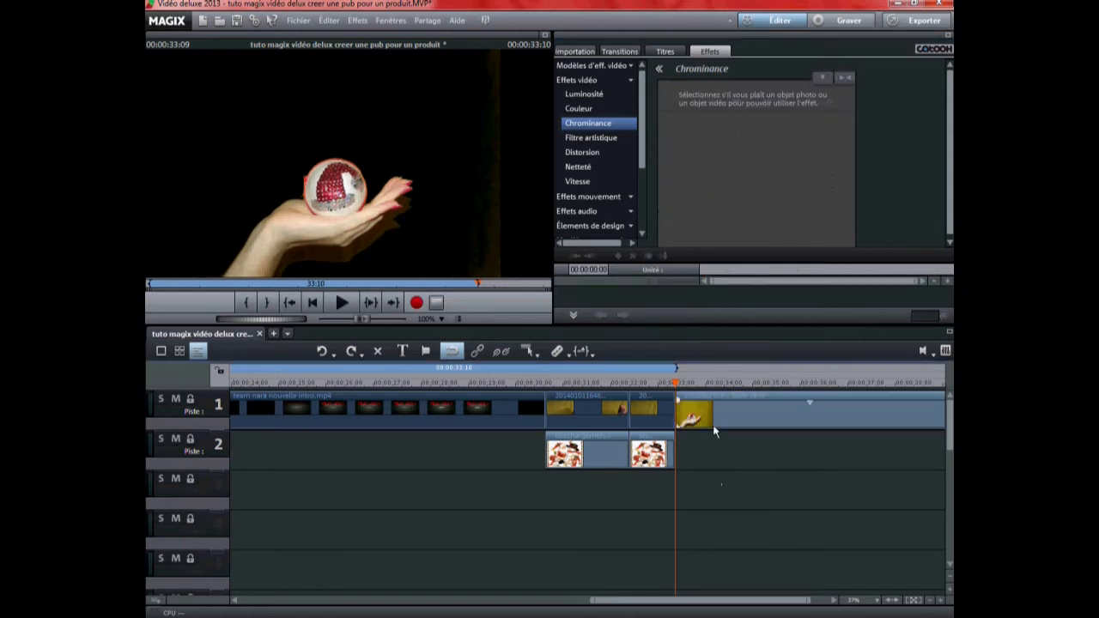
Split the DSCF0227 photo on track 1 into four parts with cuts at about 34.5 seconds, 36:04 and 37:19
{"action": "left_click_drag", "start_coordinate": [701, 601], "coordinate": [764, 601]}
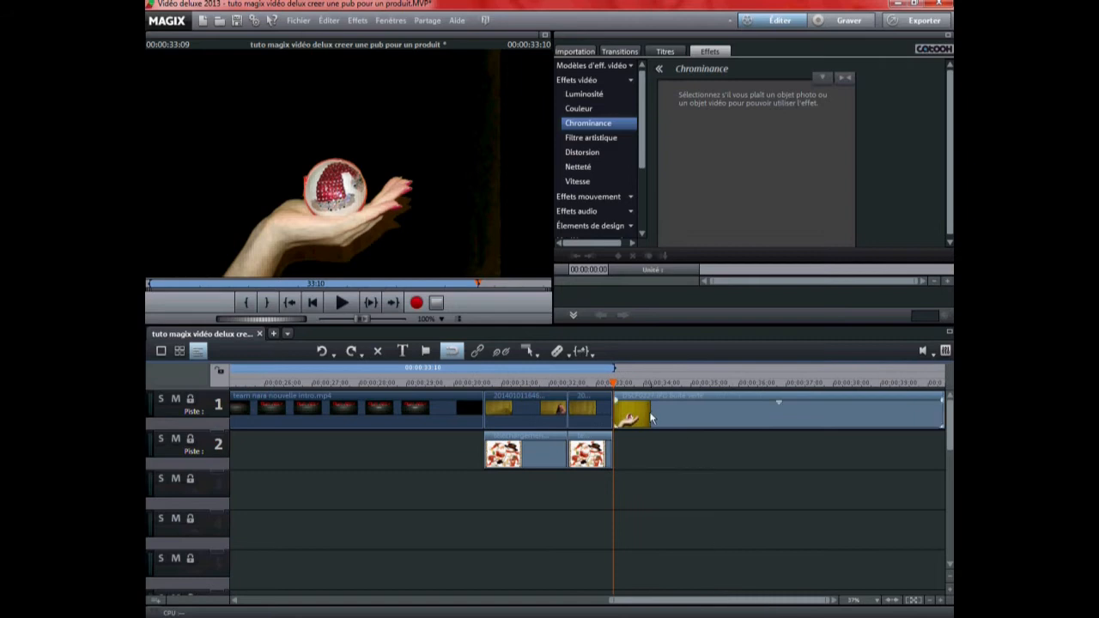
{"action": "left_click_drag", "start_coordinate": [613, 383], "coordinate": [746, 384]}
{"action": "left_click", "coordinate": [559, 356]}
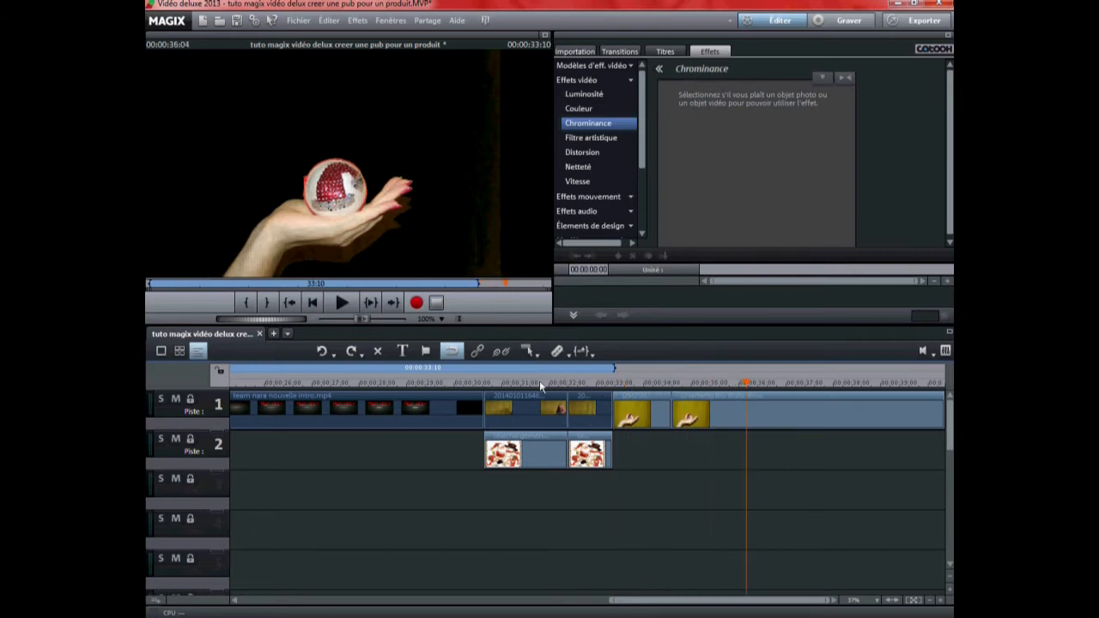
{"action": "left_click", "coordinate": [556, 352]}
{"action": "left_click_drag", "start_coordinate": [747, 386], "coordinate": [821, 385]}
{"action": "left_click", "coordinate": [556, 352]}
Give the first DSCF0227 part on track 1 the image blanc.jpg from the tuto folder on the desktop as its background
{"action": "left_click", "coordinate": [659, 416]}
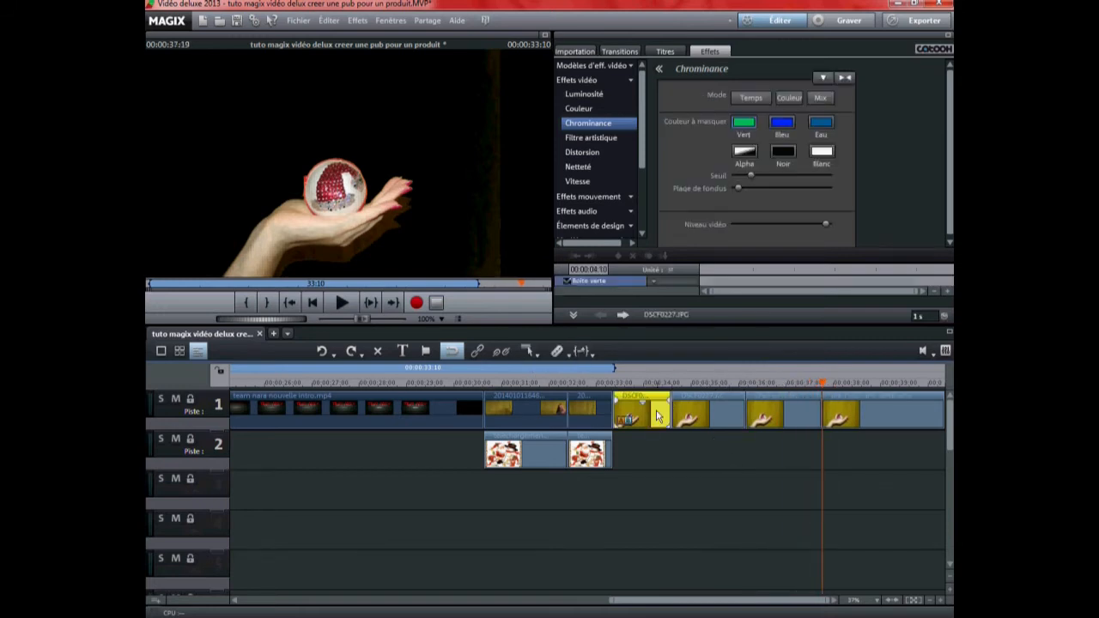
{"action": "right_click", "coordinate": [657, 416]}
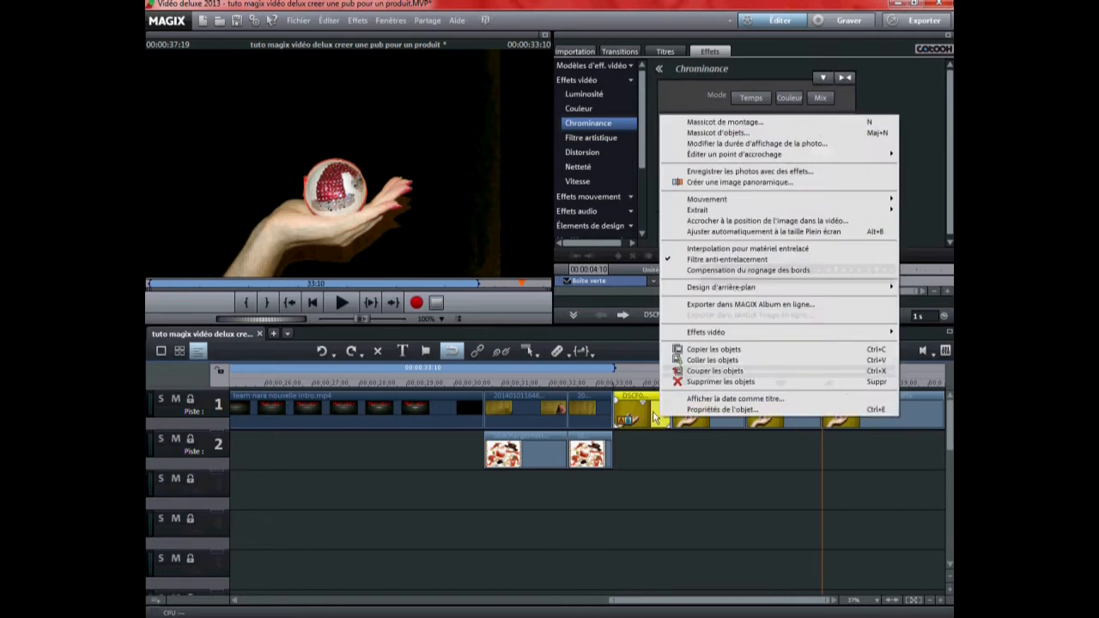
{"action": "mouse_move", "coordinate": [708, 296]}
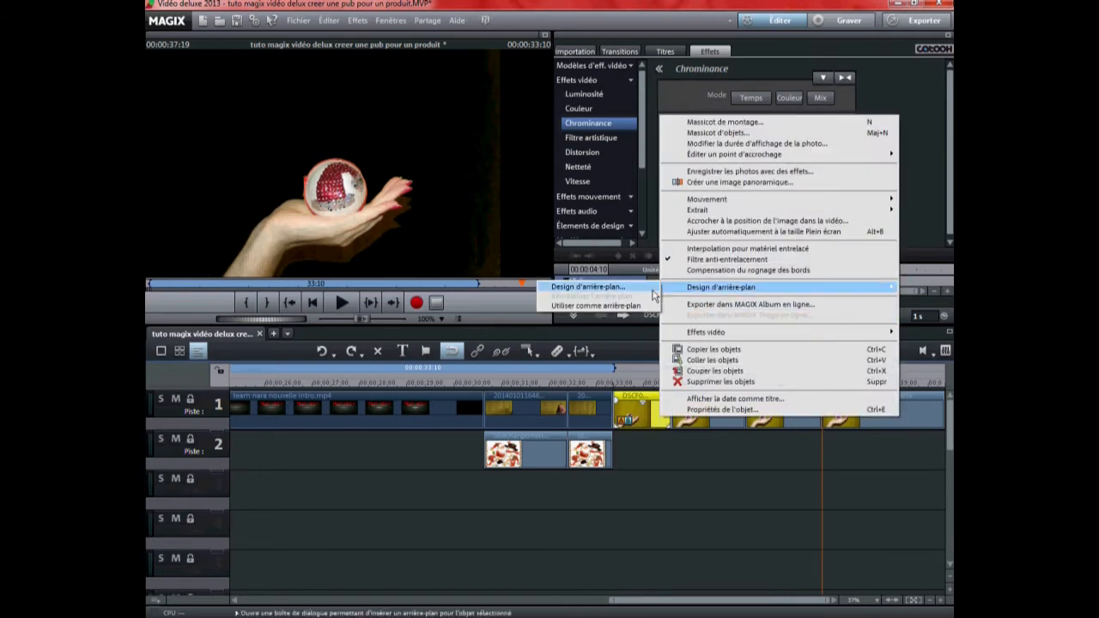
{"action": "left_click", "coordinate": [641, 288]}
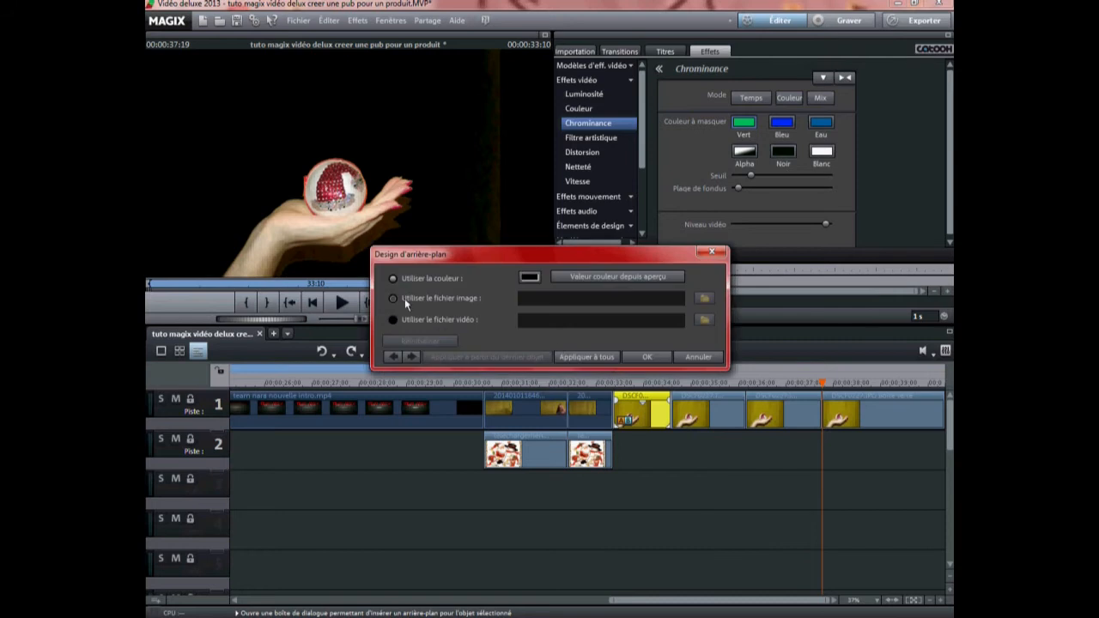
{"action": "left_click", "coordinate": [392, 299]}
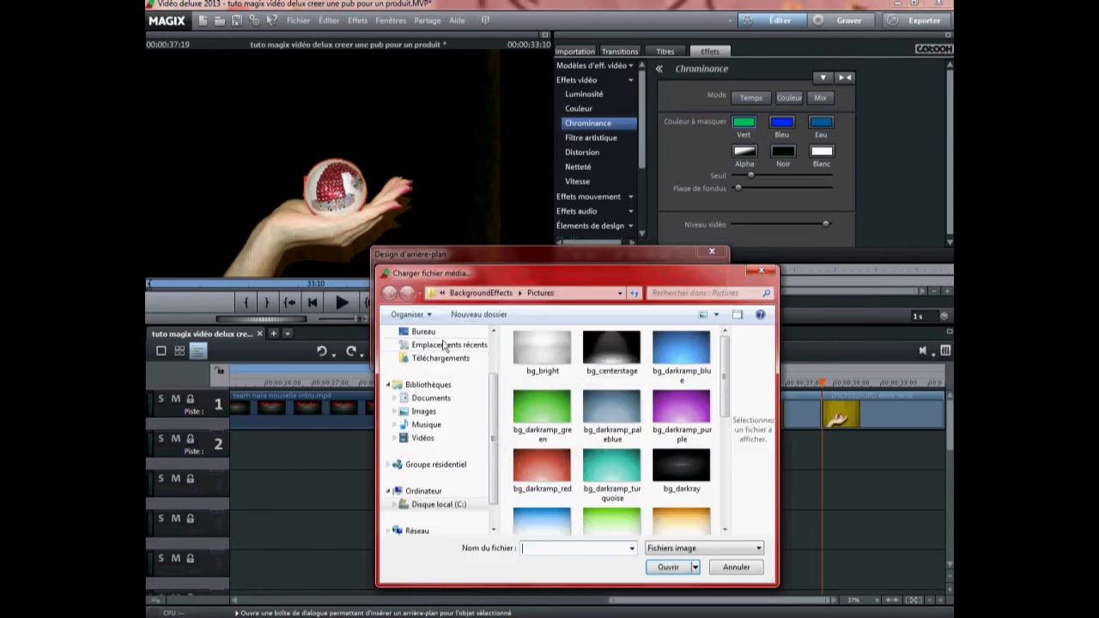
{"action": "left_click", "coordinate": [444, 334]}
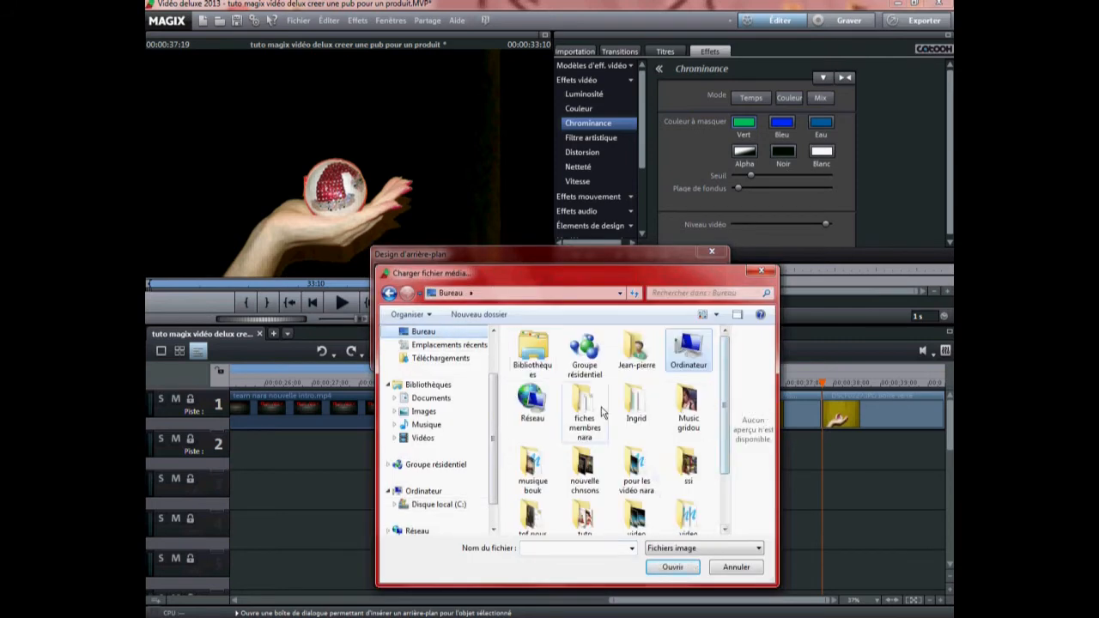
{"action": "scroll", "coordinate": [727, 447], "scroll_direction": "down", "scroll_amount": 1}
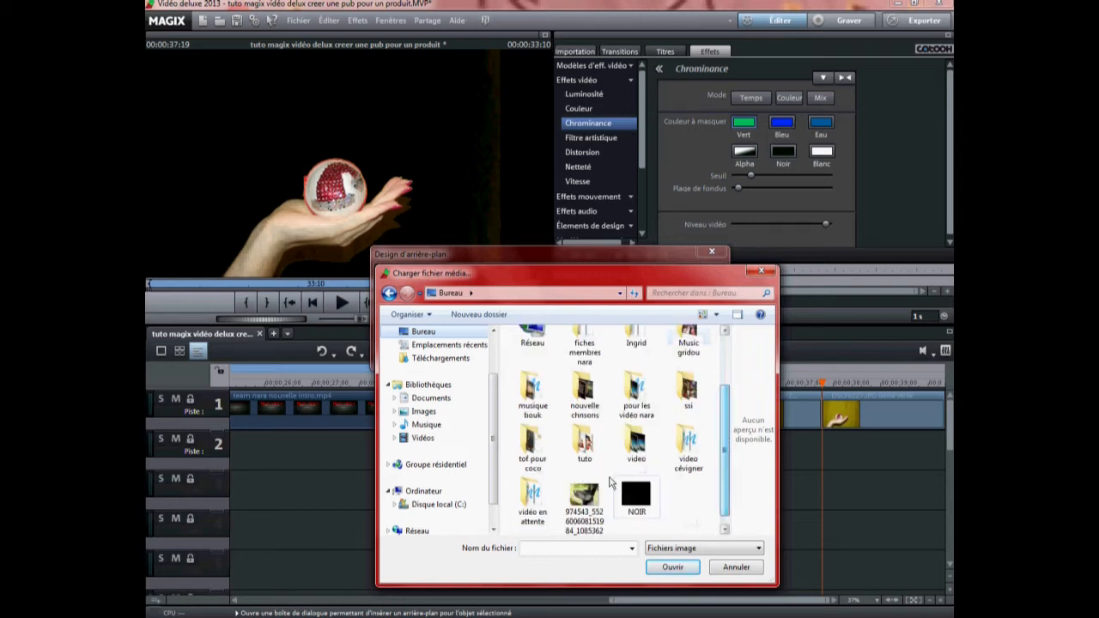
{"action": "double_click", "coordinate": [584, 442]}
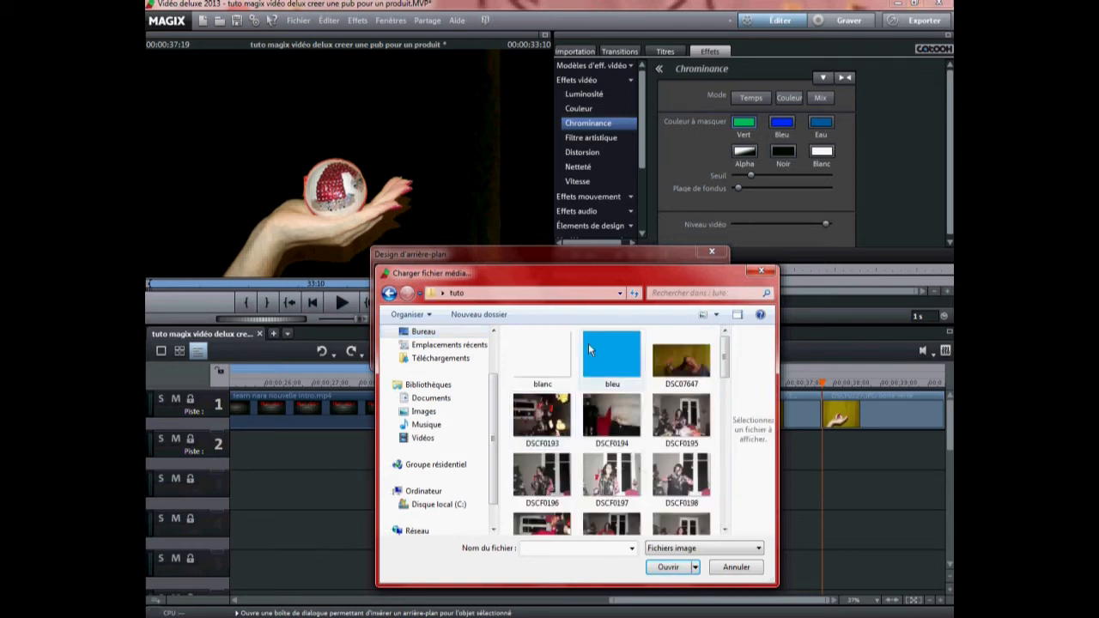
{"action": "left_click", "coordinate": [550, 356]}
{"action": "left_click", "coordinate": [667, 566]}
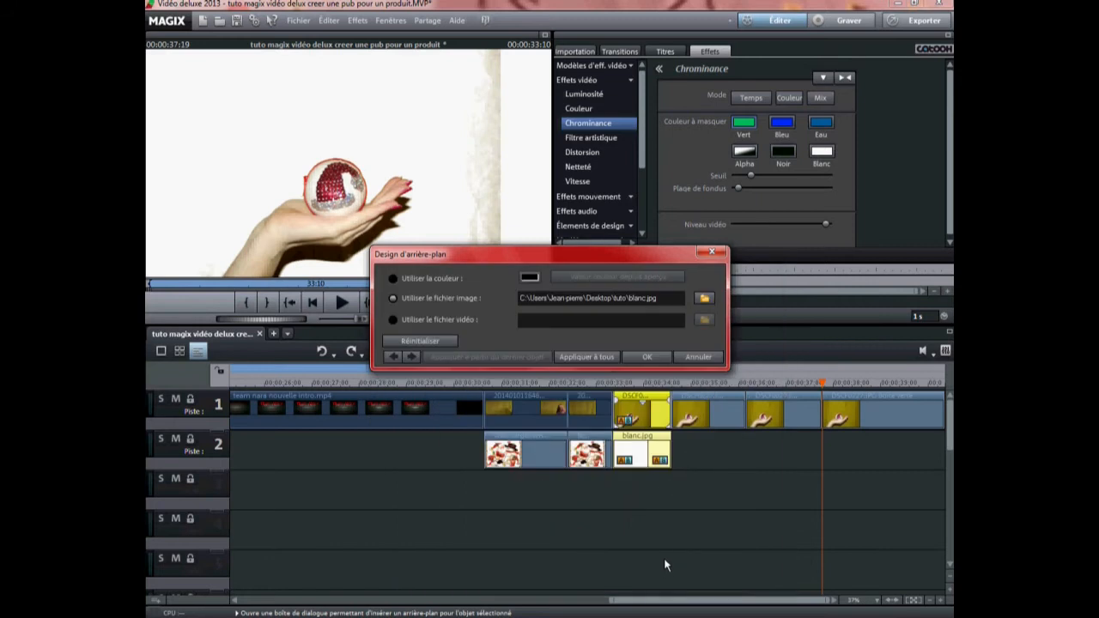
{"action": "left_click", "coordinate": [648, 357]}
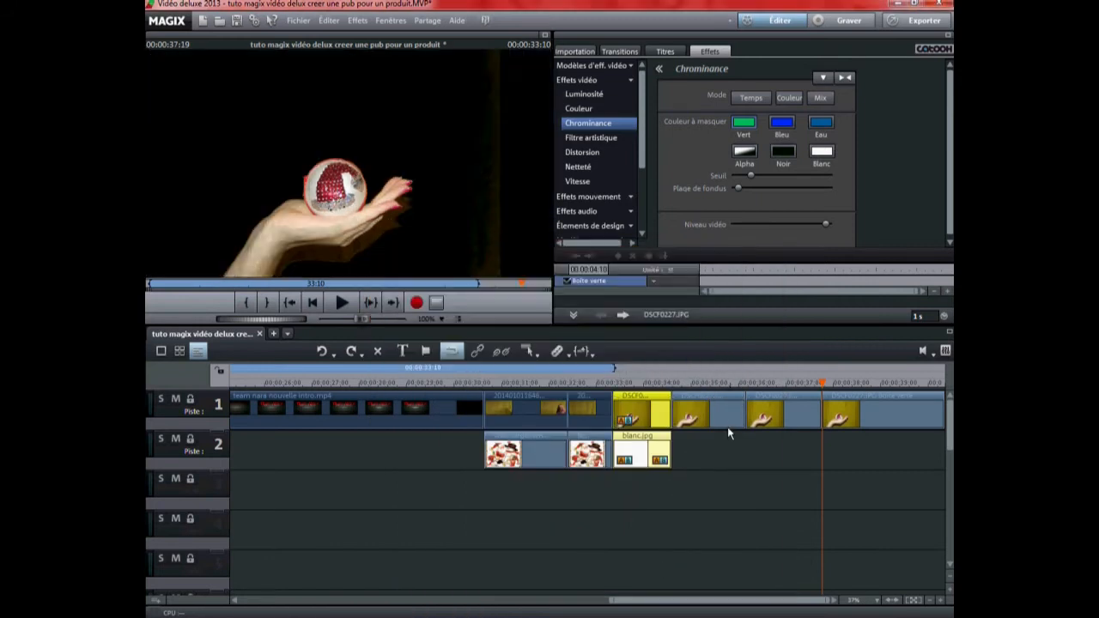
Give the second DSCF0227 part the image bleu.png from the tuto folder as its background
{"action": "left_click", "coordinate": [726, 420]}
{"action": "right_click", "coordinate": [721, 421]}
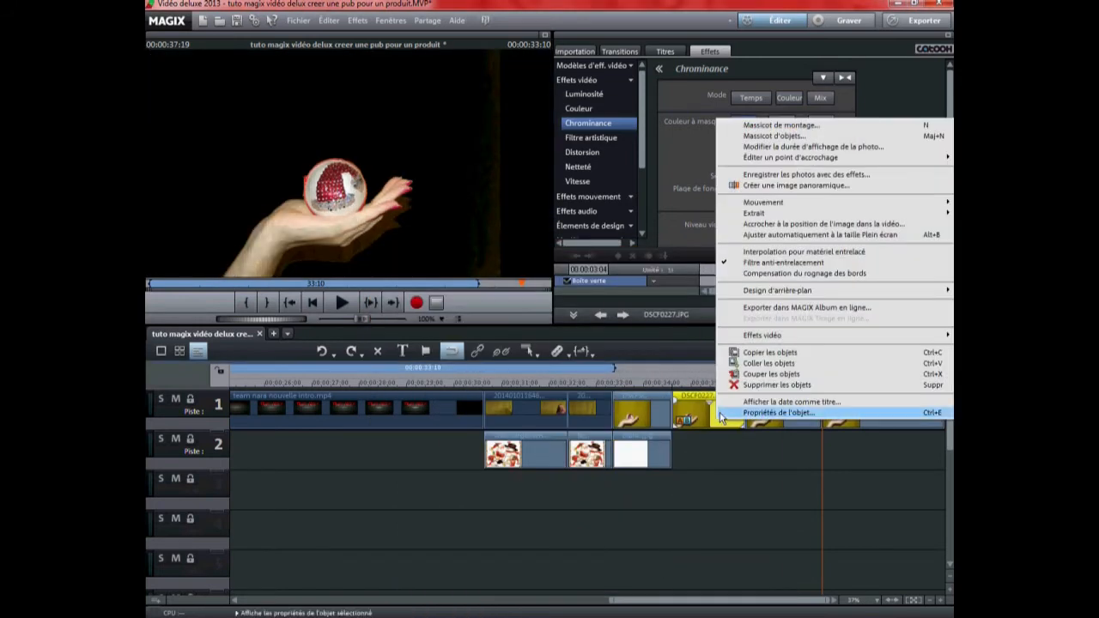
{"action": "mouse_move", "coordinate": [755, 290]}
{"action": "left_click", "coordinate": [684, 290]}
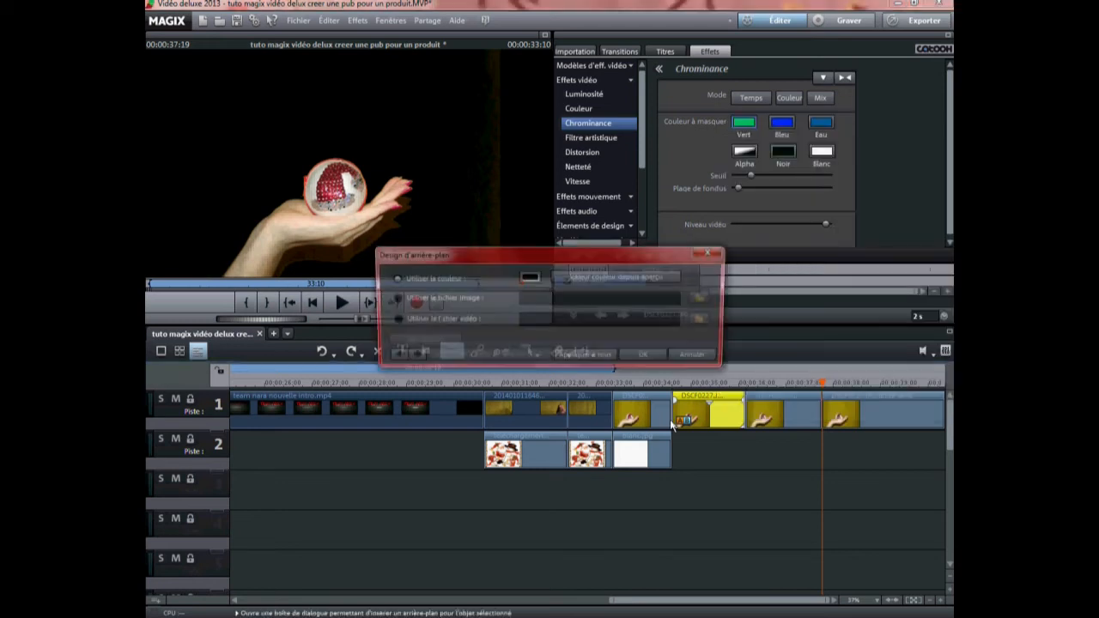
{"action": "left_click", "coordinate": [393, 299]}
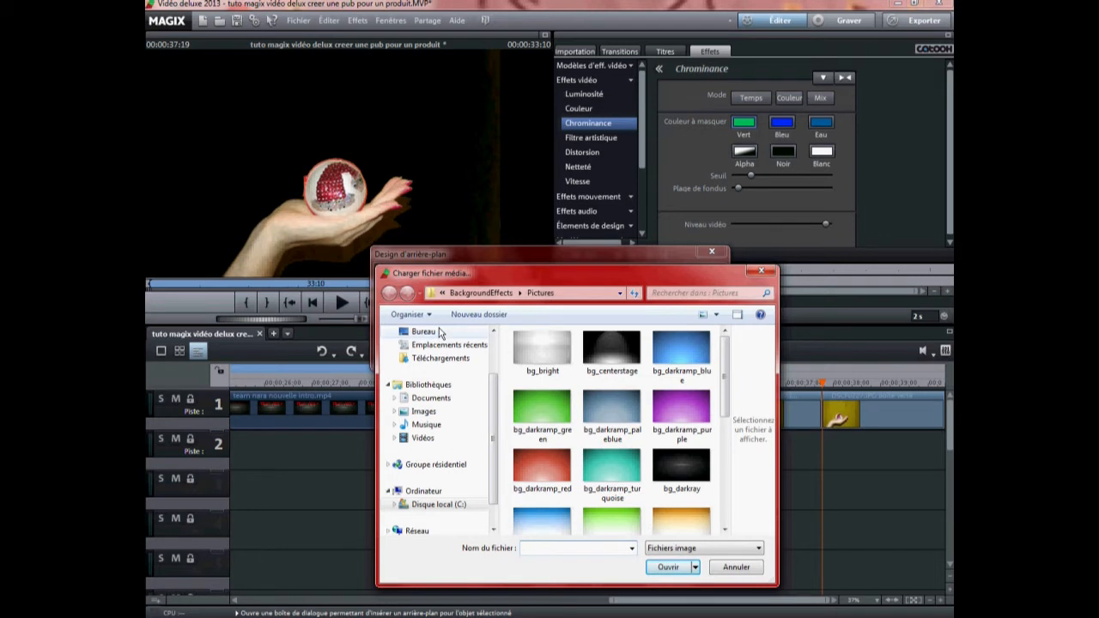
{"action": "left_click", "coordinate": [439, 332]}
{"action": "double_click", "coordinate": [592, 515]}
{"action": "left_click", "coordinate": [611, 353]}
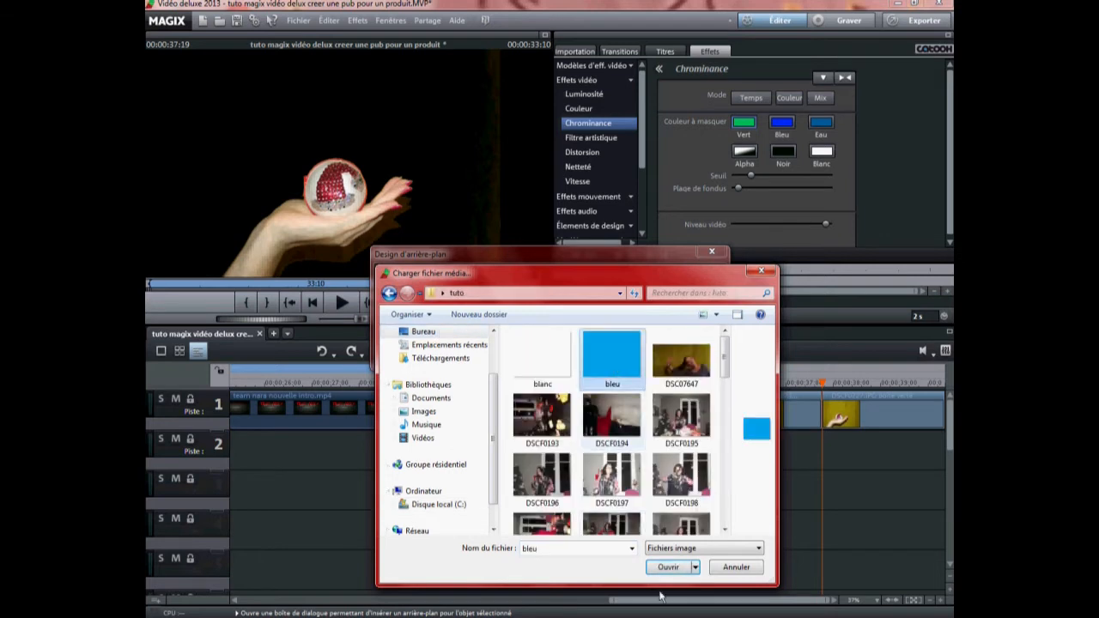
{"action": "left_click", "coordinate": [668, 567]}
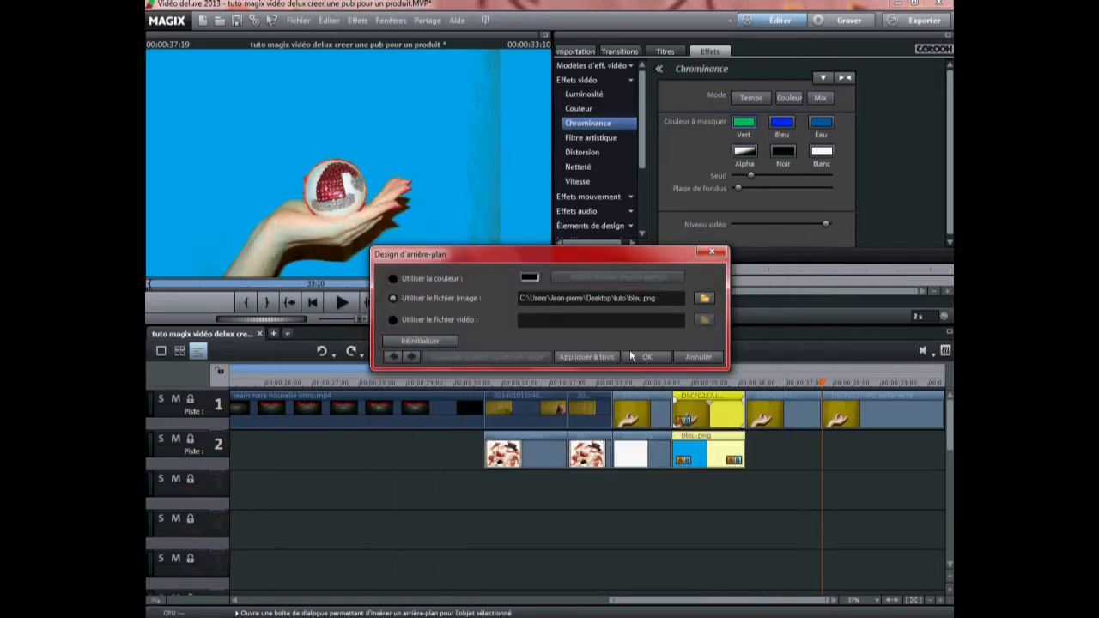
{"action": "left_click", "coordinate": [631, 354]}
Give the third DSCF0227 part the image jaune.jpg from the tuto folder as its background
{"action": "left_click", "coordinate": [781, 415]}
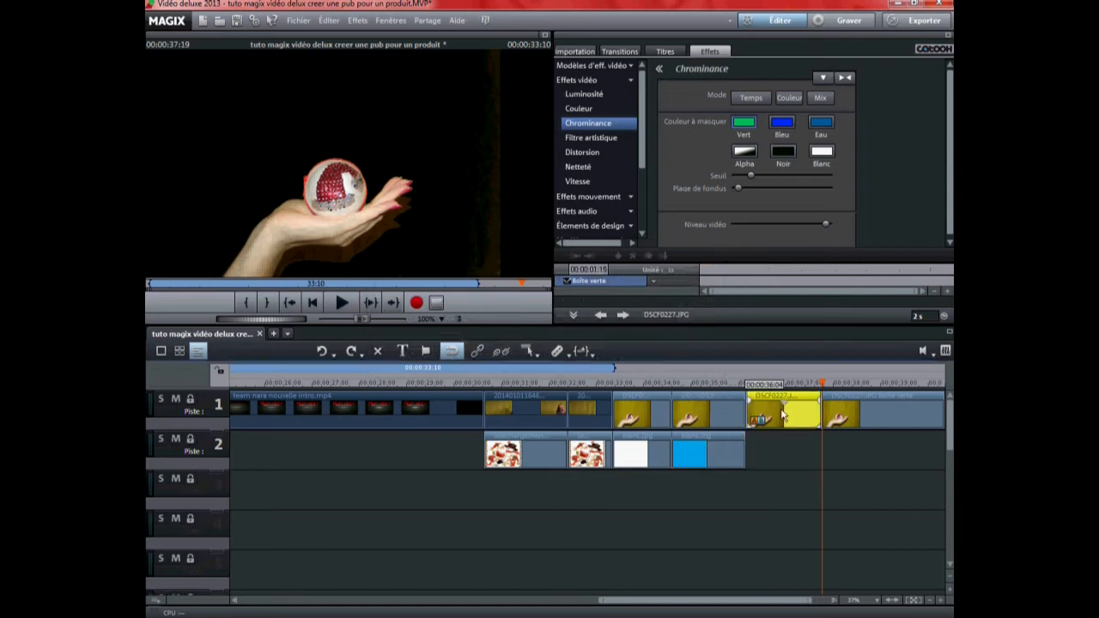
{"action": "right_click", "coordinate": [783, 414]}
{"action": "mouse_move", "coordinate": [760, 294]}
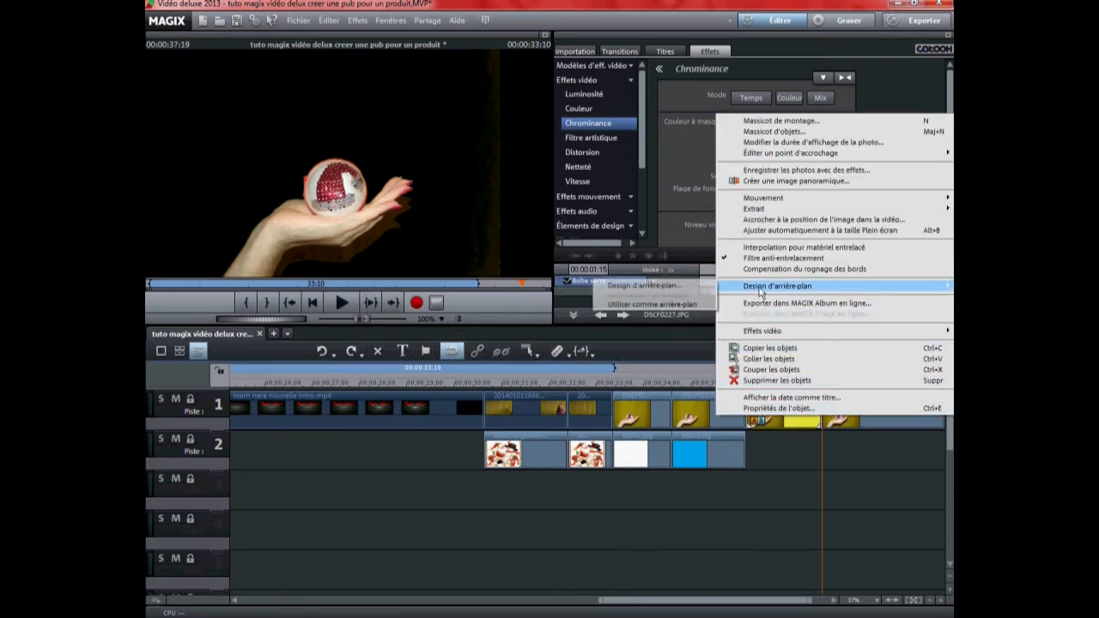
{"action": "left_click", "coordinate": [679, 285]}
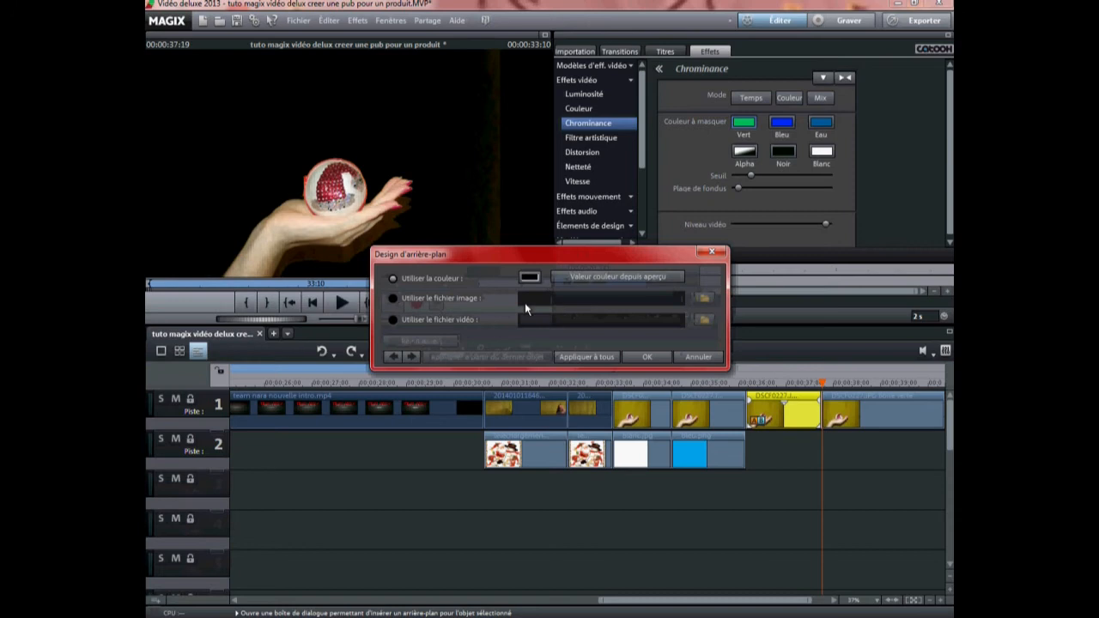
{"action": "left_click", "coordinate": [394, 298]}
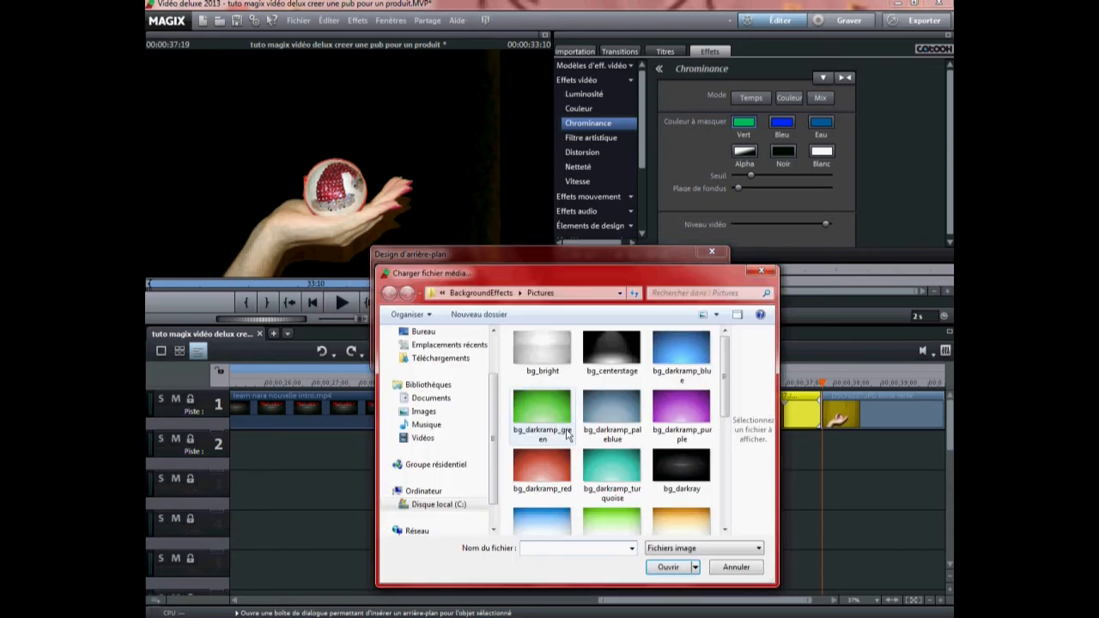
{"action": "left_click", "coordinate": [429, 332]}
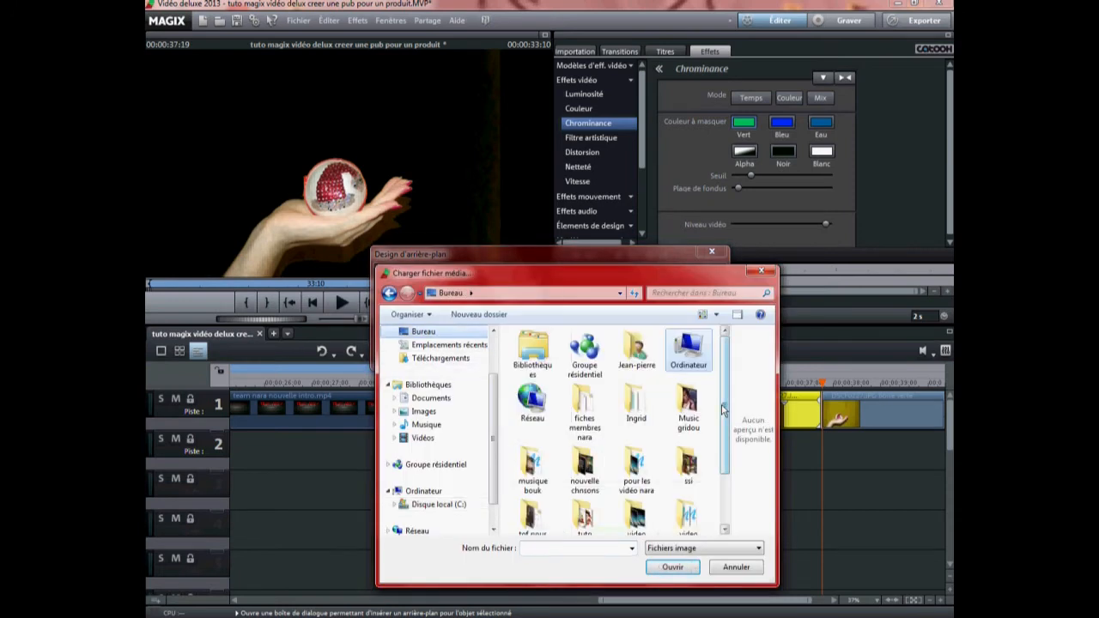
{"action": "scroll", "coordinate": [723, 429], "scroll_direction": "down", "scroll_amount": 1}
{"action": "double_click", "coordinate": [584, 491]}
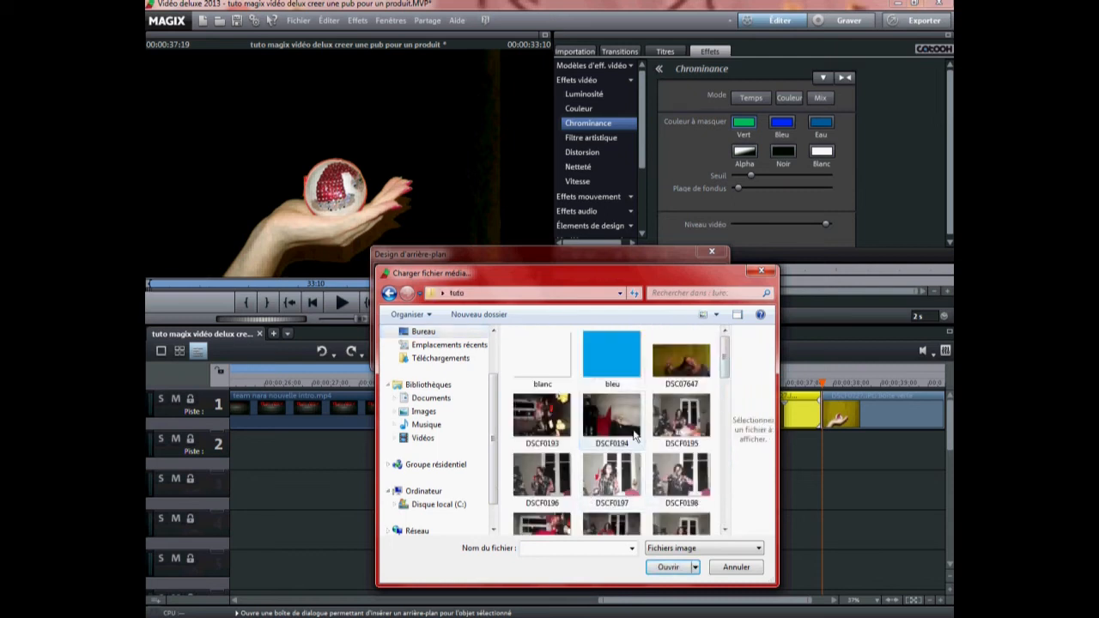
{"action": "scroll", "coordinate": [637, 427], "scroll_direction": "down", "scroll_amount": 2}
{"action": "scroll", "coordinate": [638, 427], "scroll_direction": "down", "scroll_amount": 4}
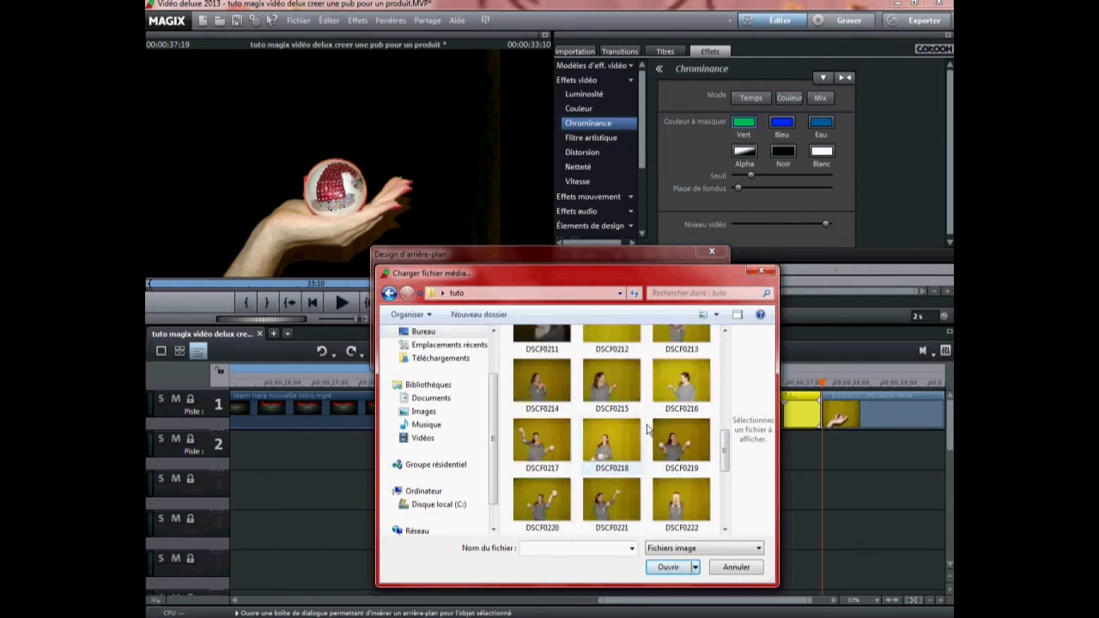
{"action": "scroll", "coordinate": [648, 430], "scroll_direction": "down", "scroll_amount": 5}
{"action": "left_click", "coordinate": [689, 385]}
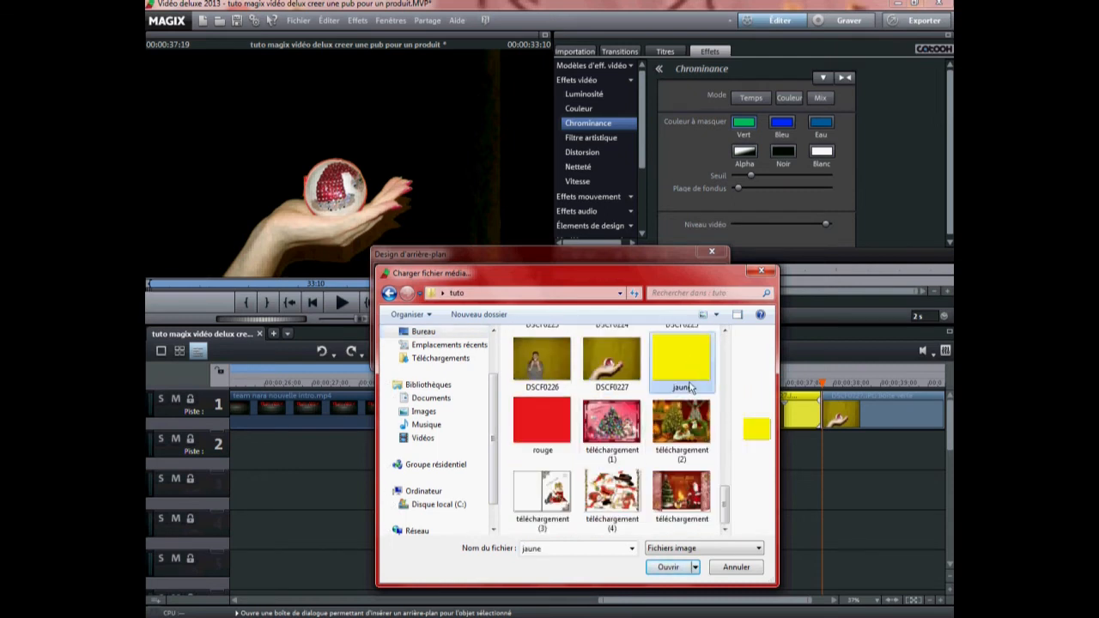
{"action": "left_click", "coordinate": [672, 566]}
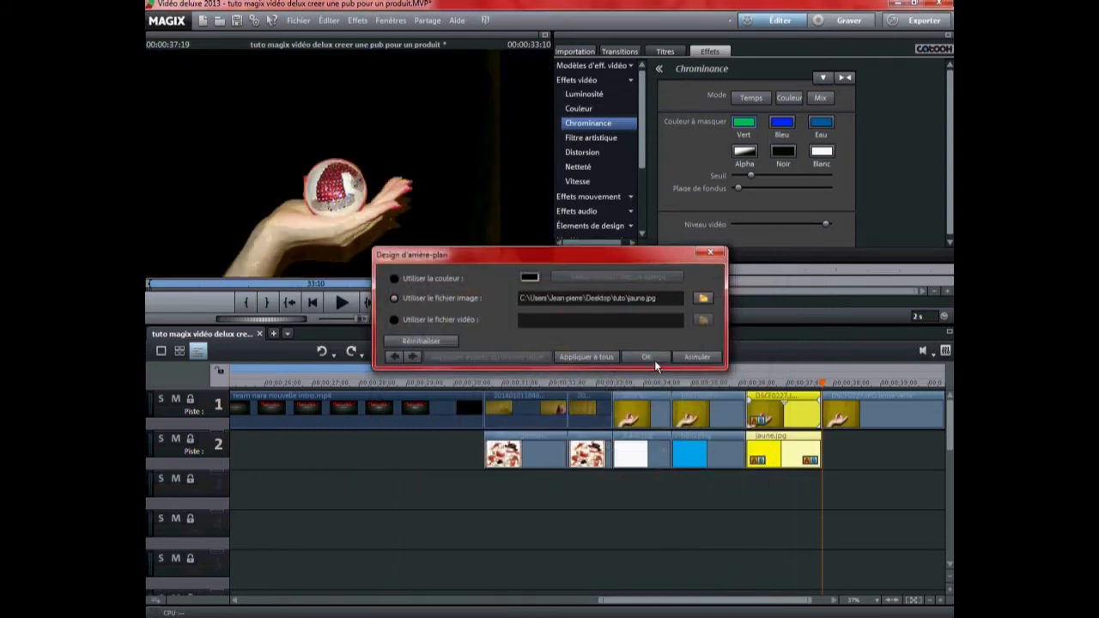
{"action": "left_click", "coordinate": [648, 357]}
Give the fourth and last DSCF0227 part the image rouge.jpg from the tuto folder as its background and clear the selection
{"action": "left_click_drag", "start_coordinate": [749, 606], "coordinate": [766, 606]}
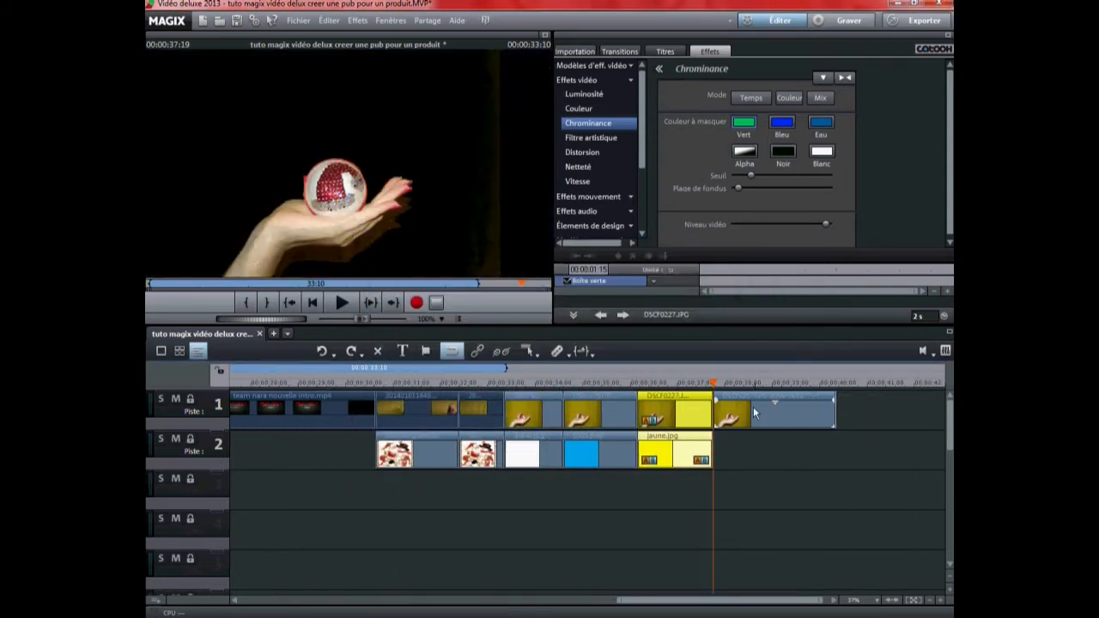
{"action": "right_click", "coordinate": [719, 414]}
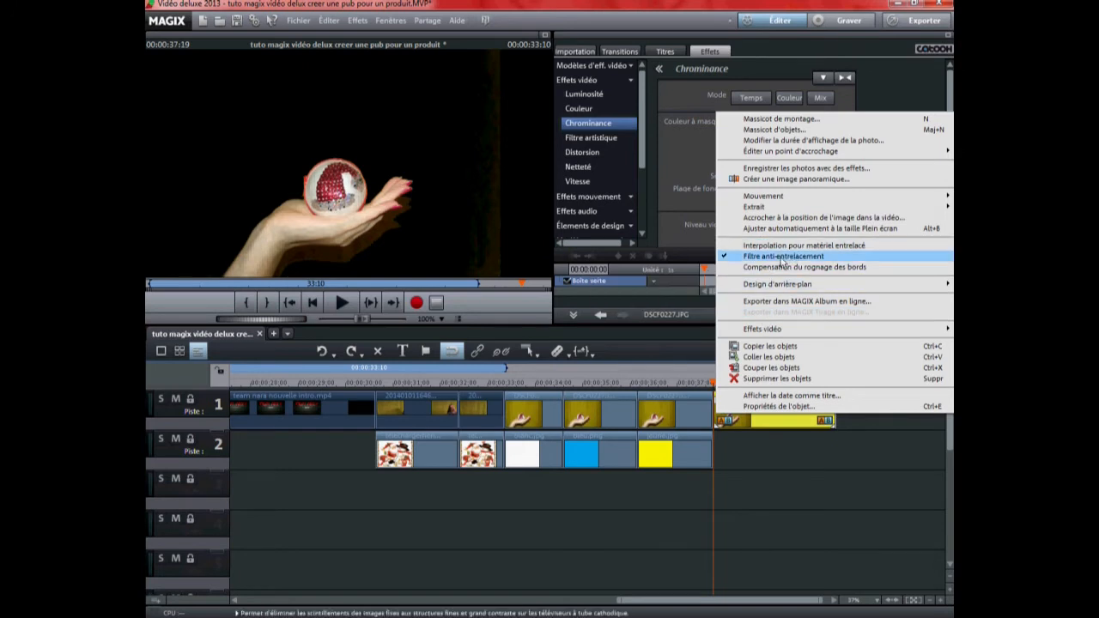
{"action": "mouse_move", "coordinate": [774, 284]}
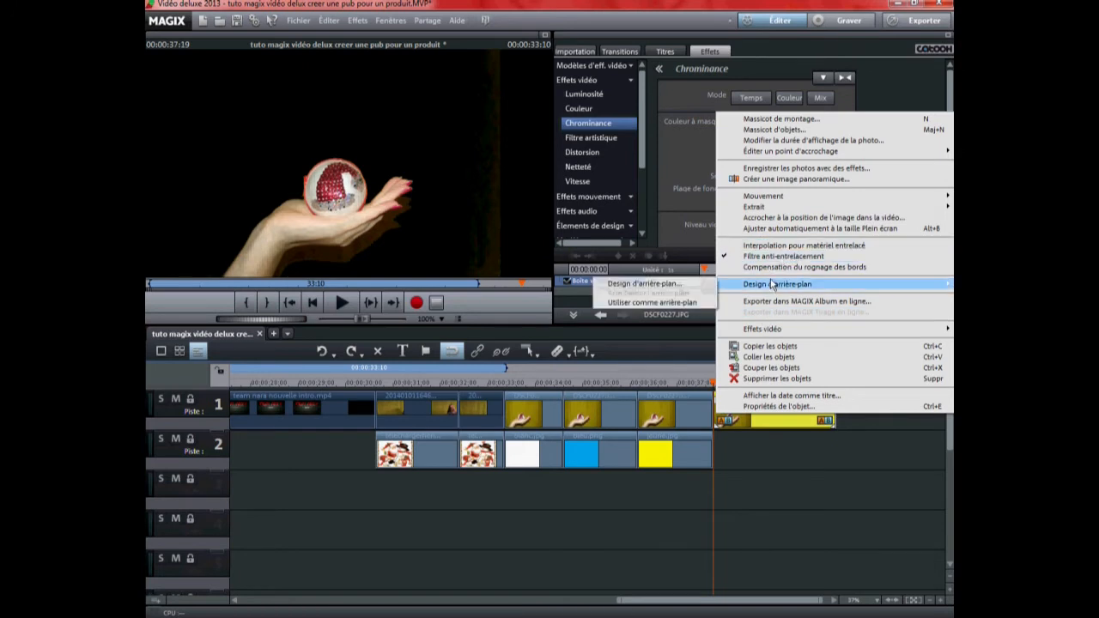
{"action": "left_click", "coordinate": [693, 283]}
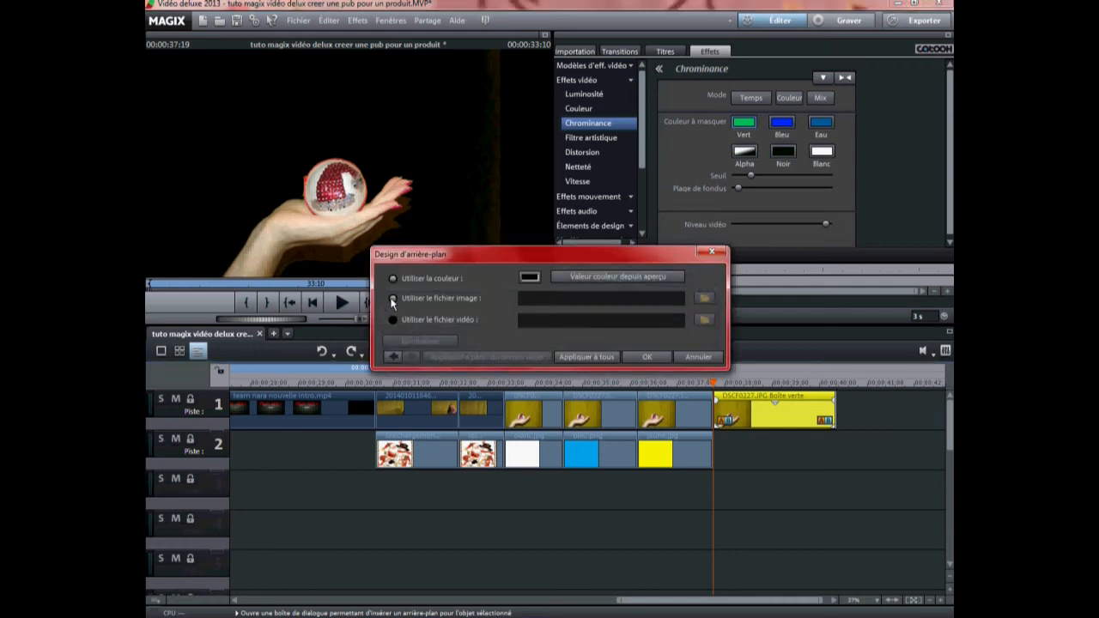
{"action": "left_click", "coordinate": [392, 299]}
{"action": "left_click", "coordinate": [457, 337]}
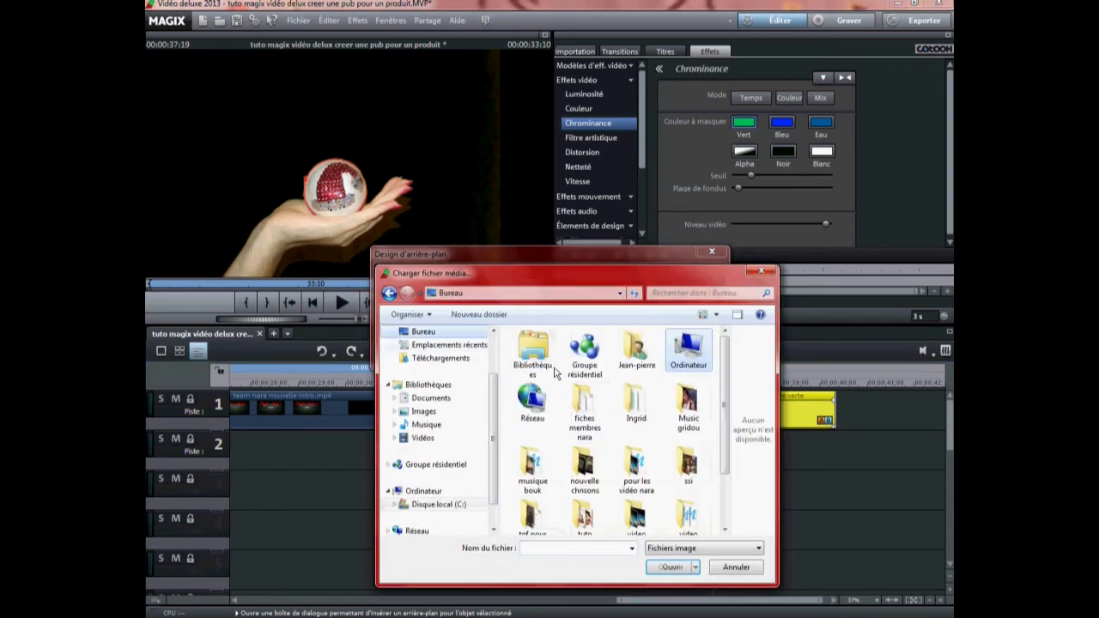
{"action": "left_click_drag", "start_coordinate": [723, 446], "coordinate": [724, 463]}
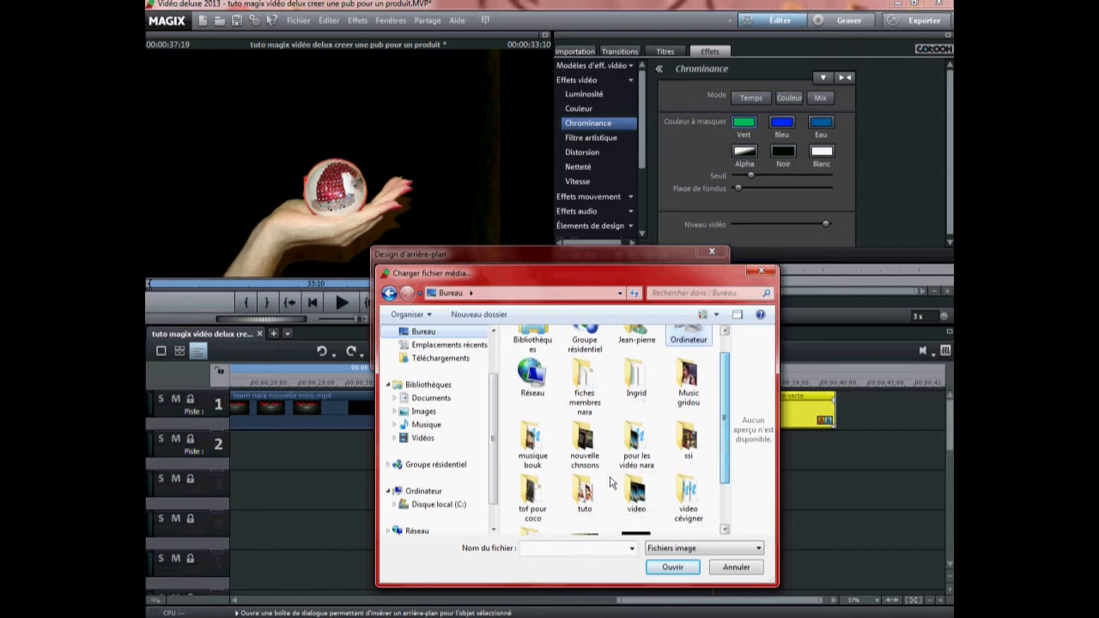
{"action": "left_click", "coordinate": [573, 491]}
{"action": "left_click", "coordinate": [668, 567]}
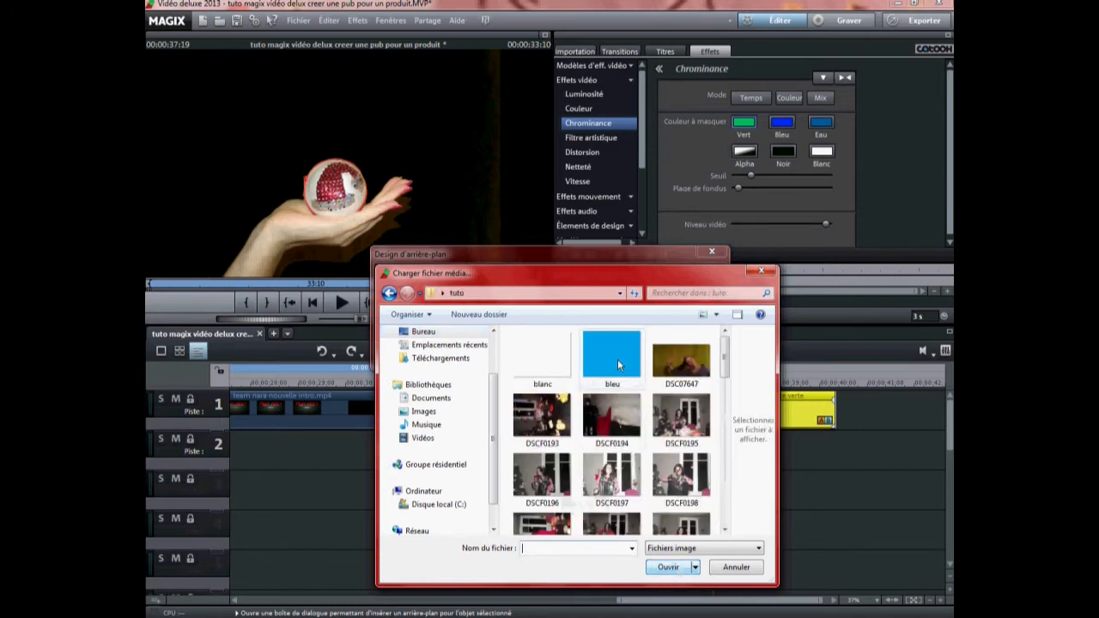
{"action": "left_click_drag", "start_coordinate": [724, 356], "coordinate": [727, 515]}
{"action": "left_click", "coordinate": [541, 422]}
{"action": "left_click", "coordinate": [668, 567]}
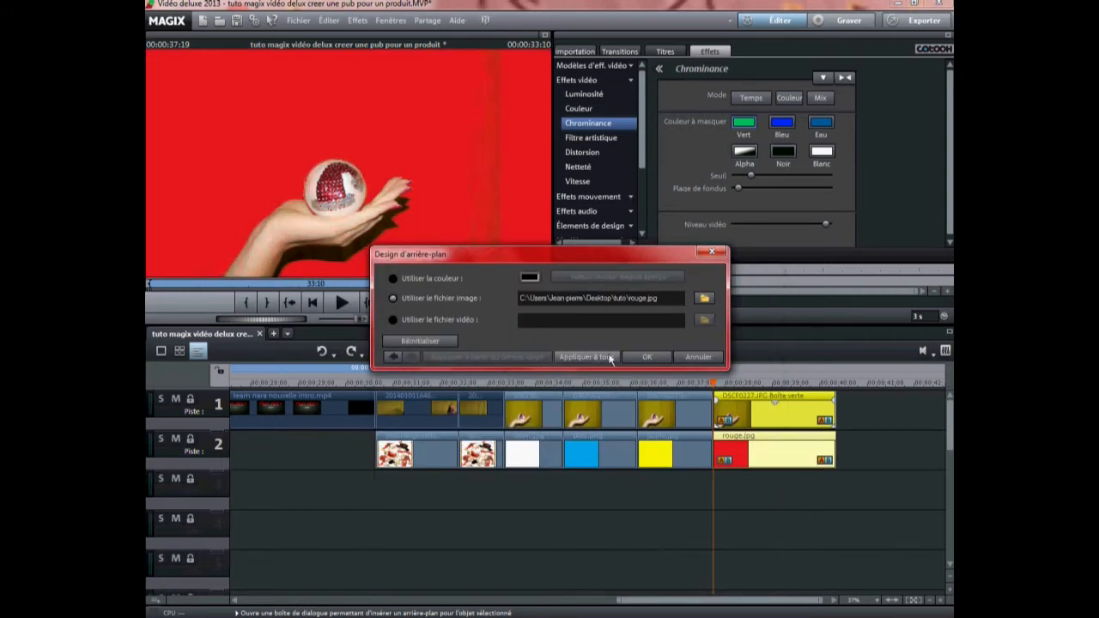
{"action": "left_click", "coordinate": [647, 356]}
{"action": "left_click", "coordinate": [550, 545]}
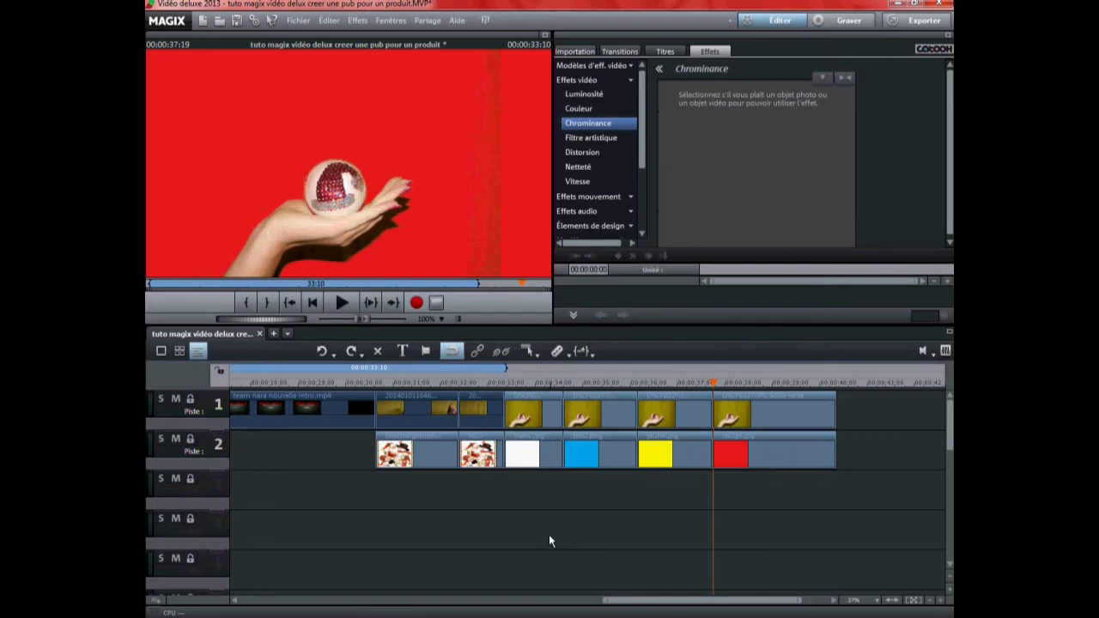
Play back the sequence from the start of the first DSCF0227 part to check the coloured backgrounds
{"action": "left_click_drag", "start_coordinate": [670, 602], "coordinate": [644, 601]}
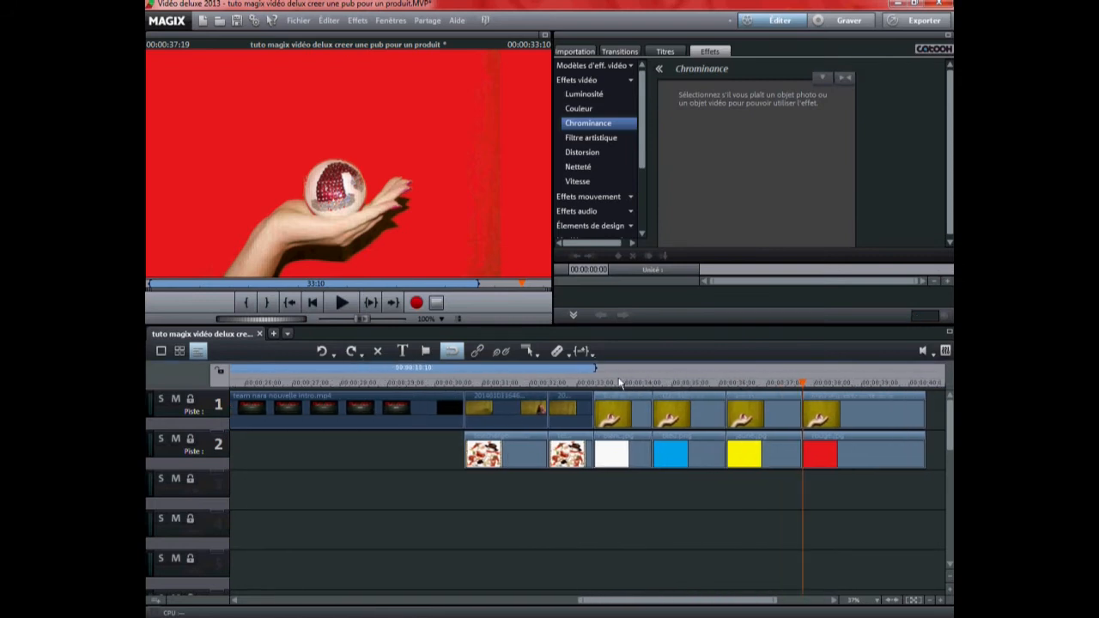
{"action": "left_click", "coordinate": [599, 384]}
{"action": "left_click", "coordinate": [345, 303]}
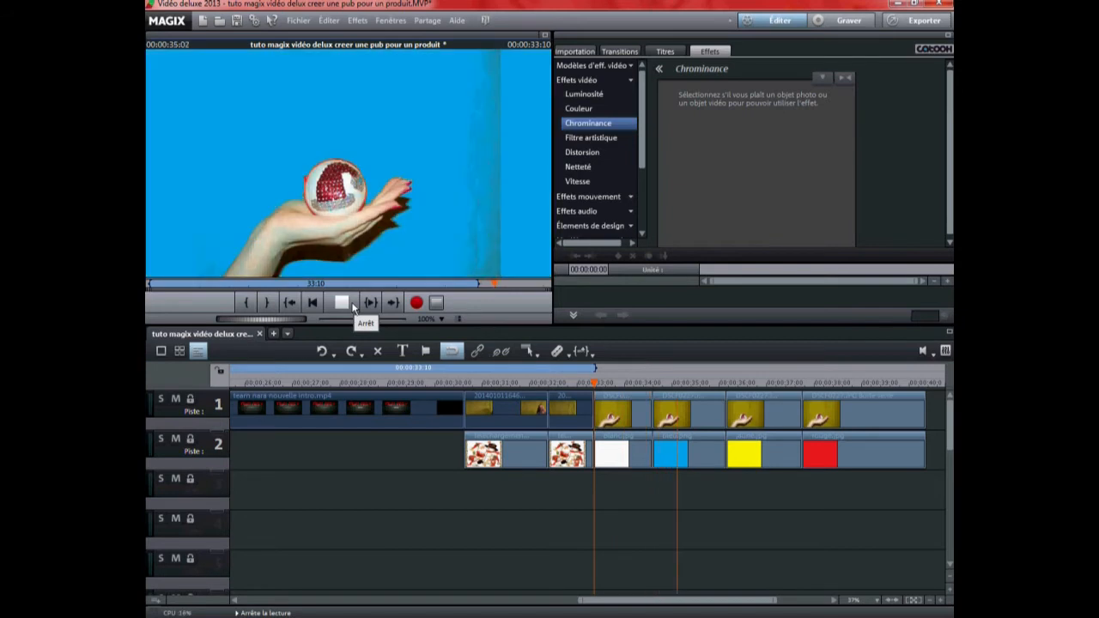
Shorten the four DSCF0227 parts to about half a second each without gaps, and play back the result
{"action": "left_click", "coordinate": [352, 305]}
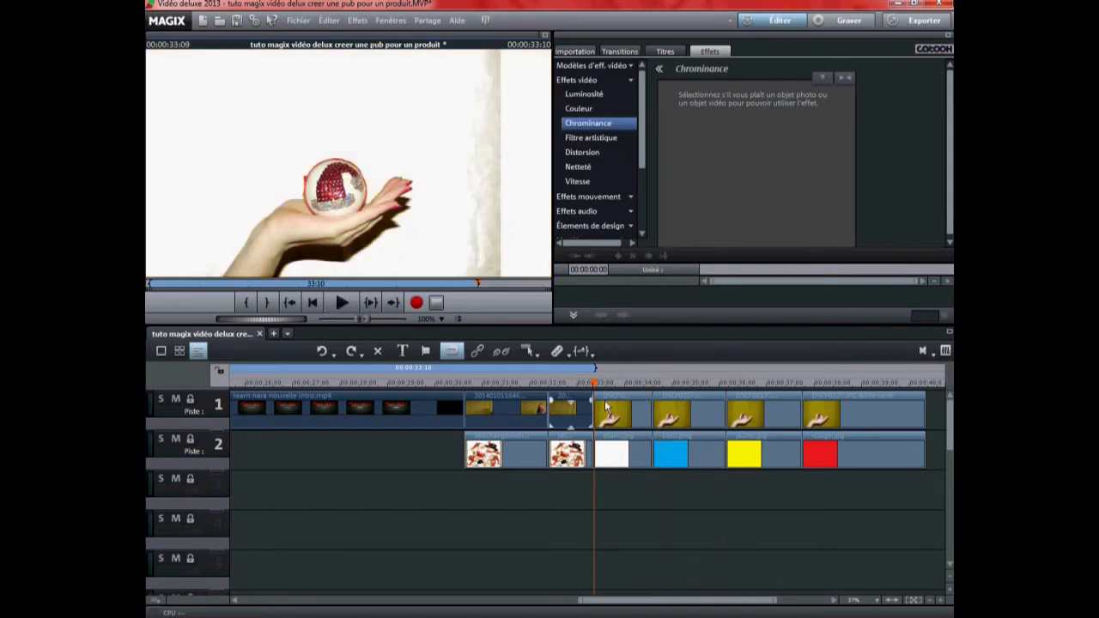
{"action": "left_click_drag", "start_coordinate": [650, 402], "coordinate": [613, 413]}
{"action": "left_click_drag", "start_coordinate": [727, 410], "coordinate": [638, 415]}
{"action": "left_click_drag", "start_coordinate": [801, 417], "coordinate": [665, 418]}
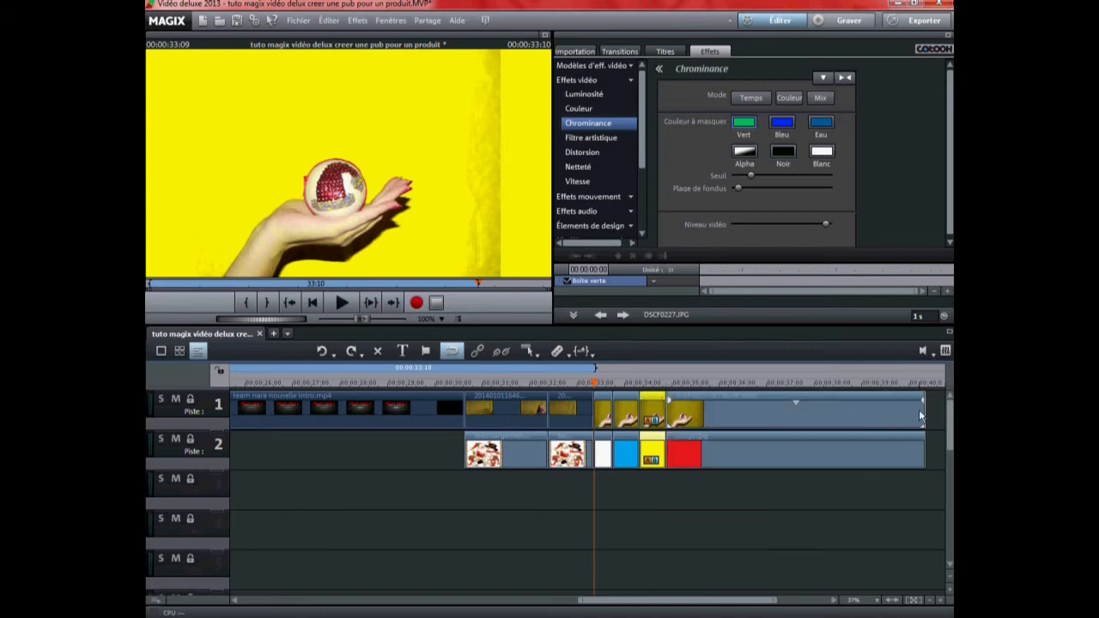
{"action": "left_click_drag", "start_coordinate": [918, 409], "coordinate": [689, 413]}
{"action": "left_click", "coordinate": [340, 303]}
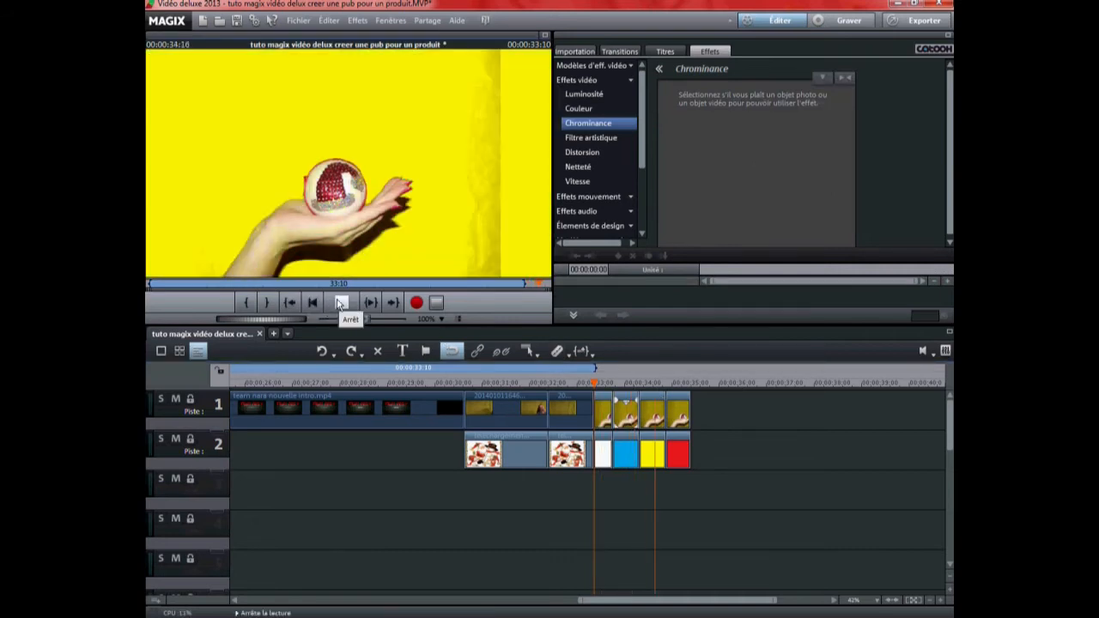
{"action": "left_click", "coordinate": [341, 302]}
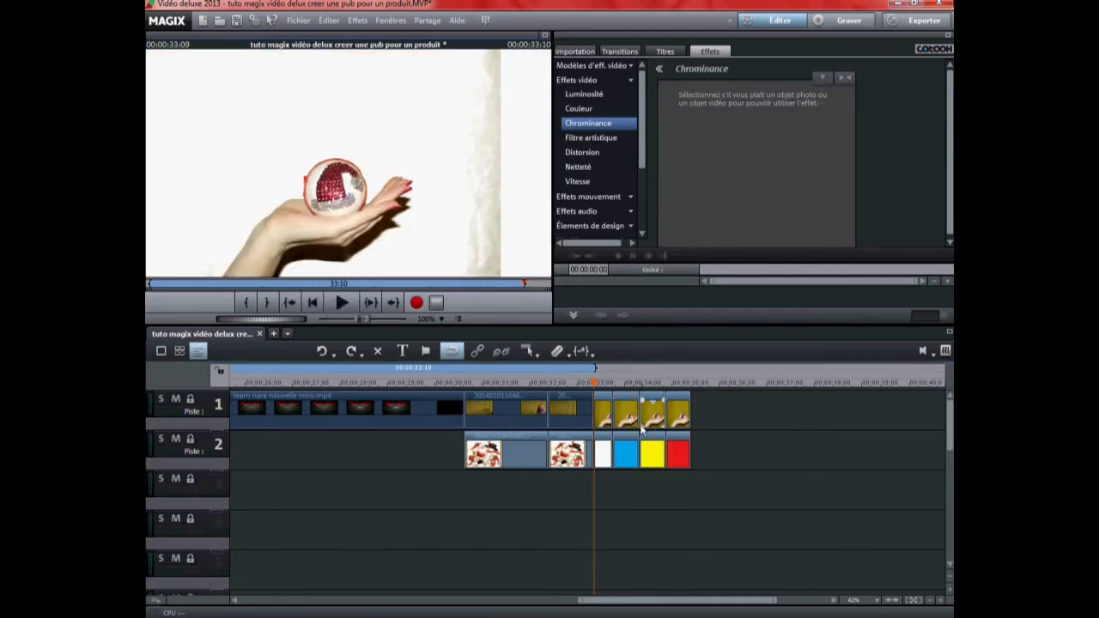
Tighten the four DSCF0227 parts further to about 0.4 seconds each and play back the colour changes
{"action": "left_click", "coordinate": [612, 412]}
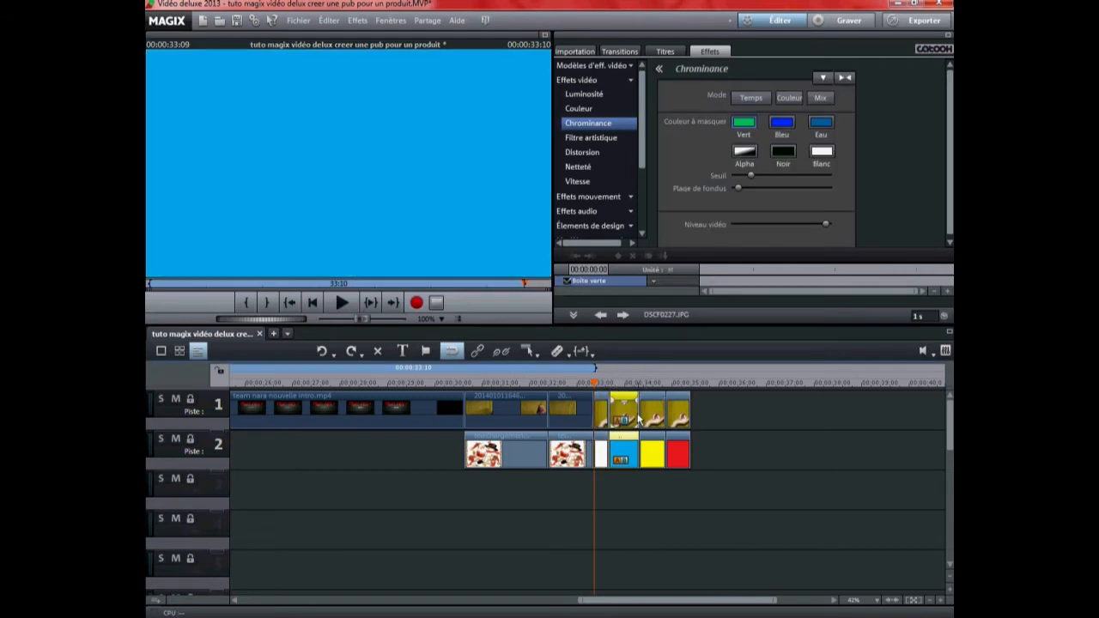
{"action": "left_click", "coordinate": [629, 419]}
{"action": "left_click_drag", "start_coordinate": [628, 414], "coordinate": [664, 420]}
{"action": "left_click", "coordinate": [717, 427]}
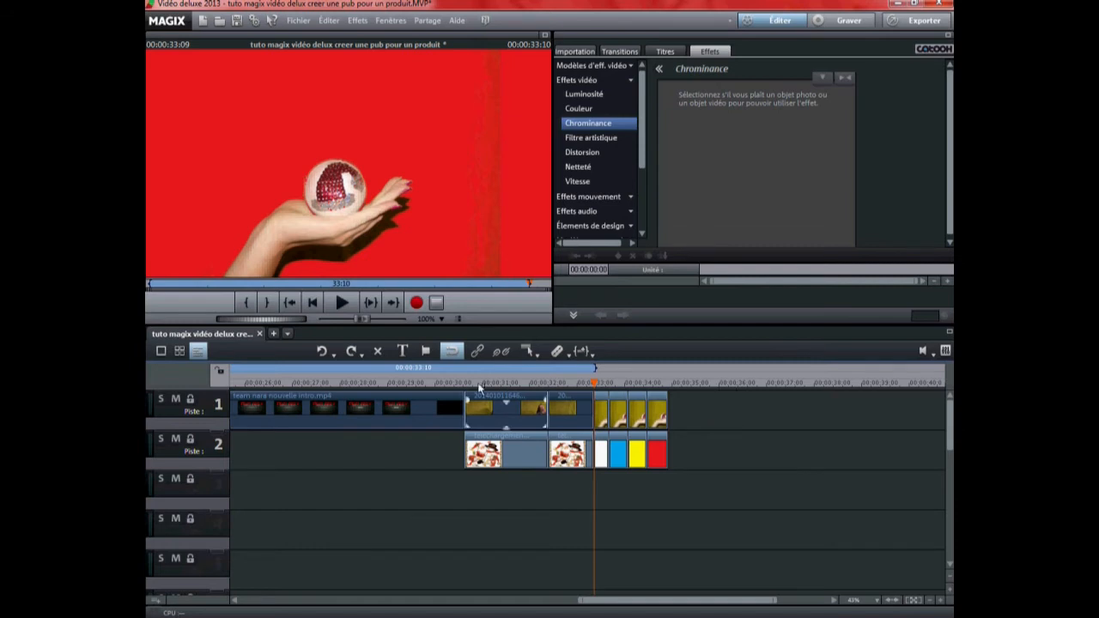
{"action": "left_click", "coordinate": [343, 303]}
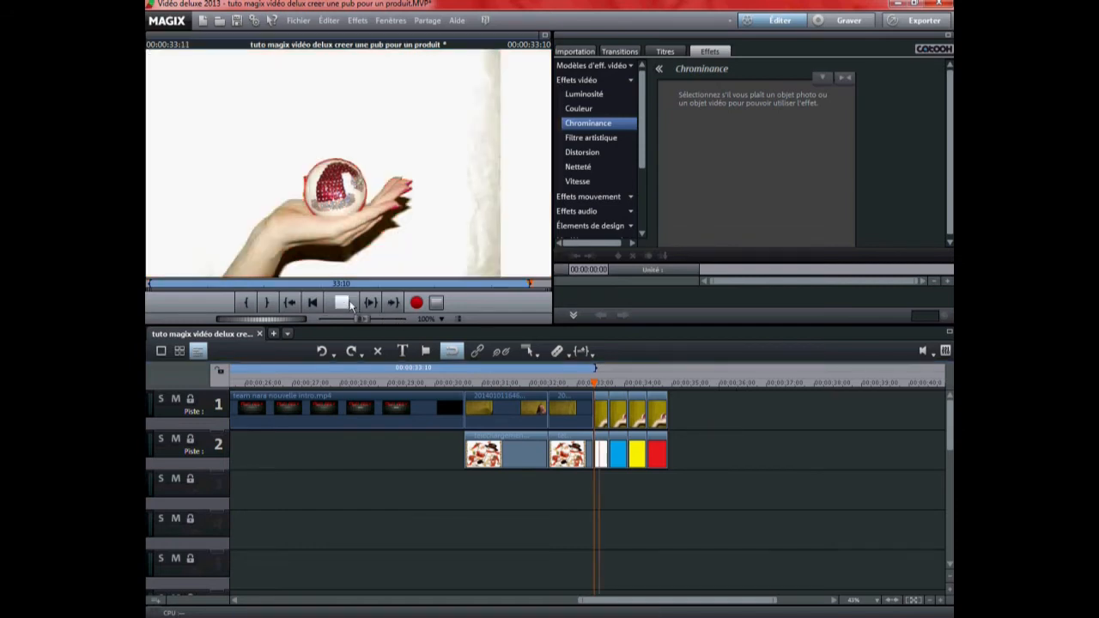
{"action": "left_click", "coordinate": [351, 304]}
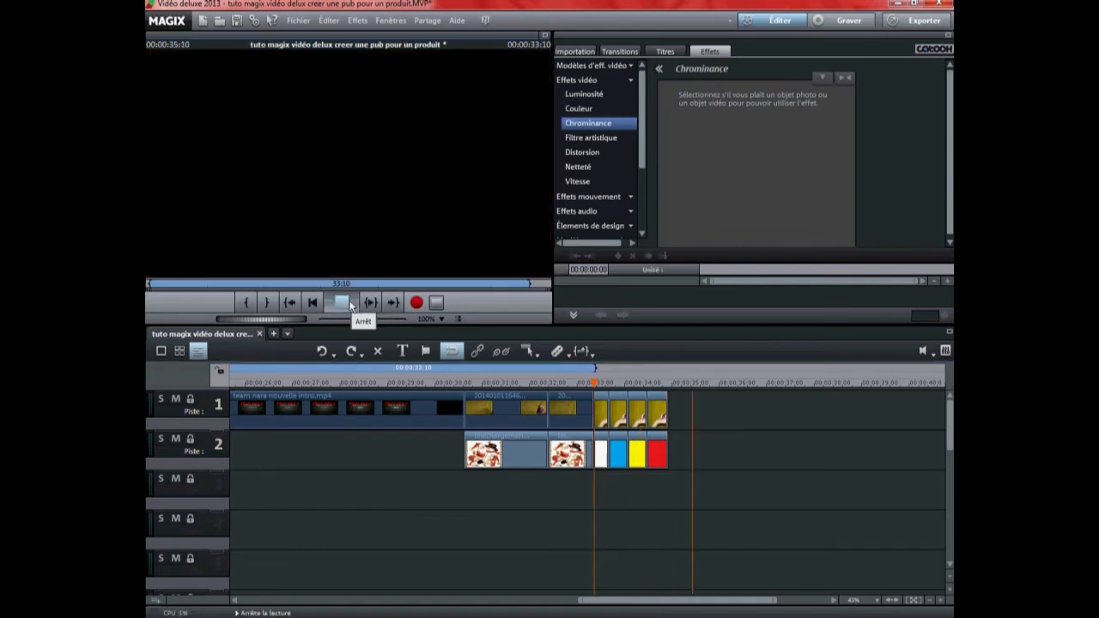
Add the photo DSCF0220 from the tuto folder to track 1 directly after the last DSCF0227 part
{"action": "left_click", "coordinate": [667, 387]}
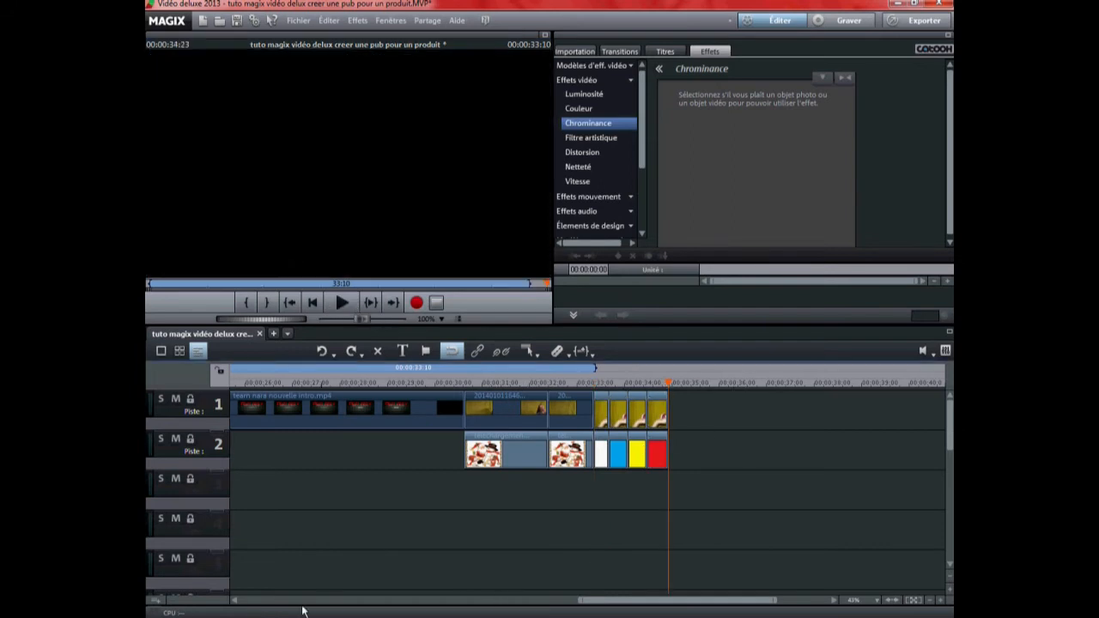
{"action": "key", "text": "alt+Tab"}
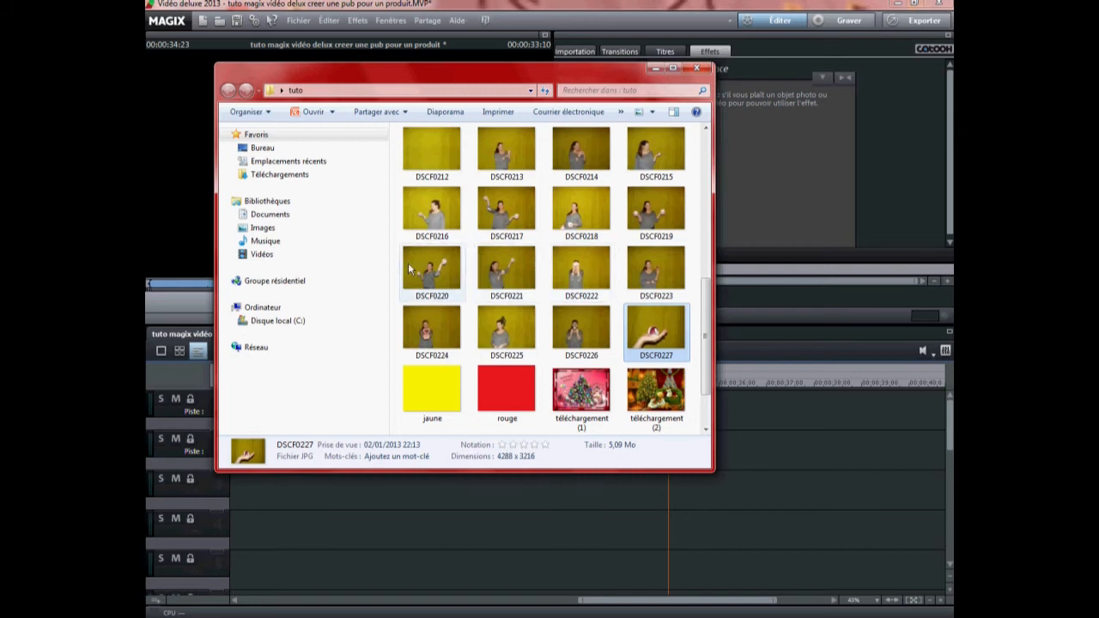
{"action": "left_click_drag", "start_coordinate": [438, 273], "coordinate": [696, 416]}
{"action": "right_click", "coordinate": [709, 418]}
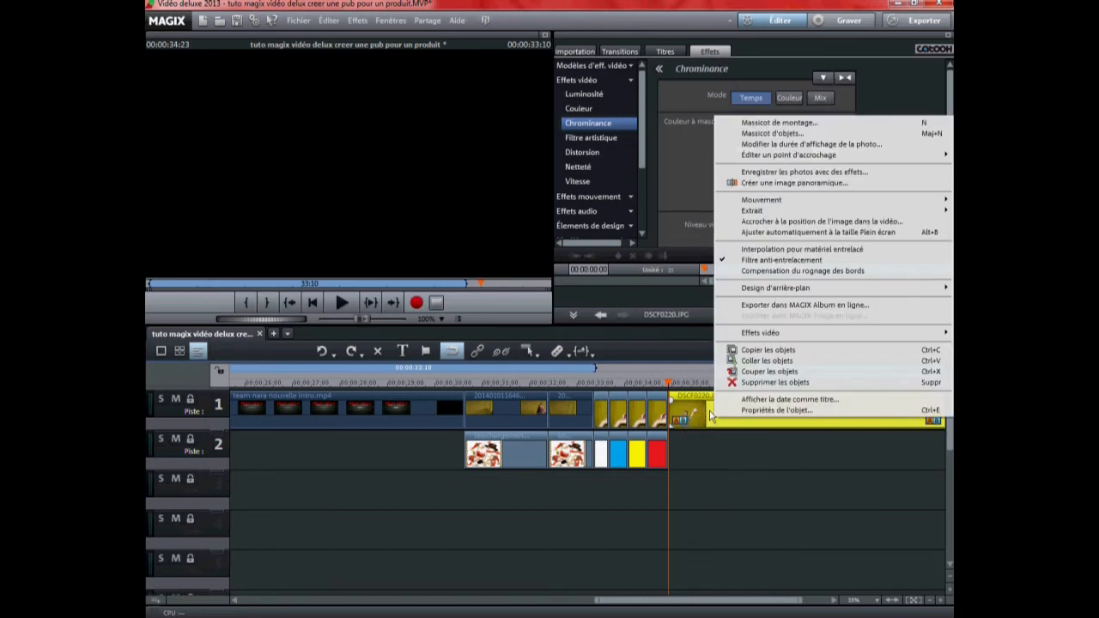
{"action": "left_click", "coordinate": [736, 420]}
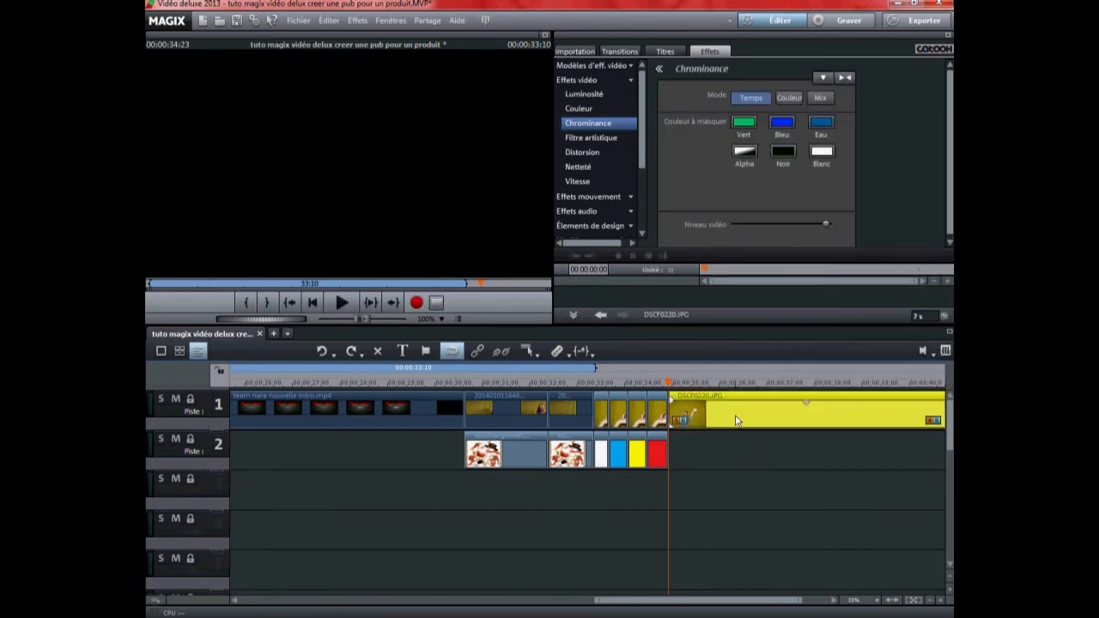
Key out the yellow backdrop of DSCF0220 with the Vert chroma key and lower its threshold until the backdrop disappears
{"action": "left_click", "coordinate": [744, 124]}
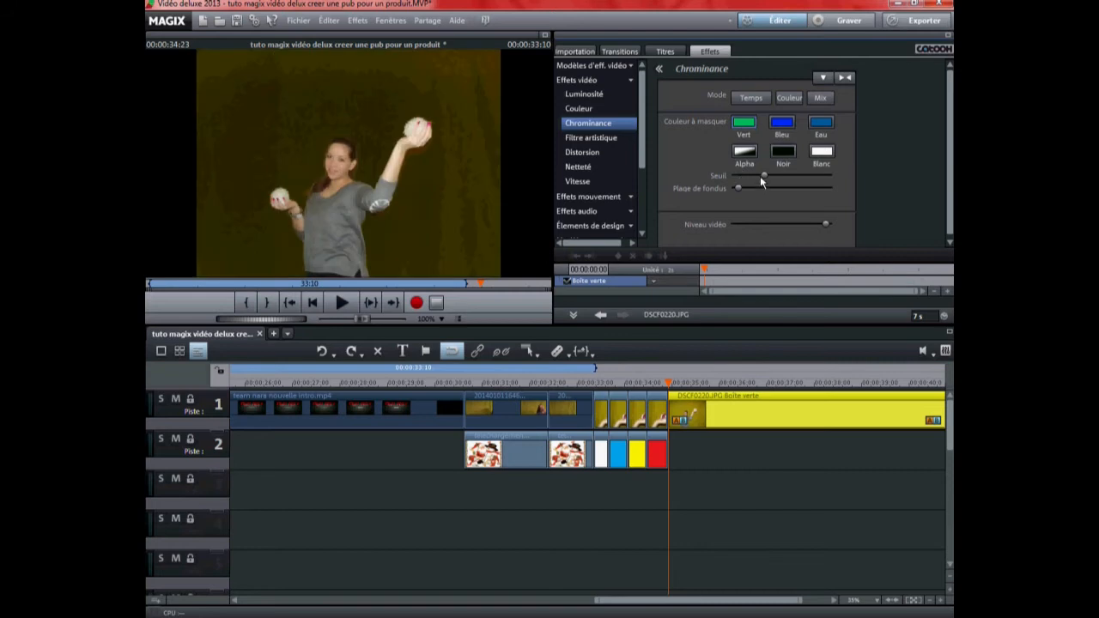
{"action": "left_click_drag", "start_coordinate": [760, 176], "coordinate": [745, 178]}
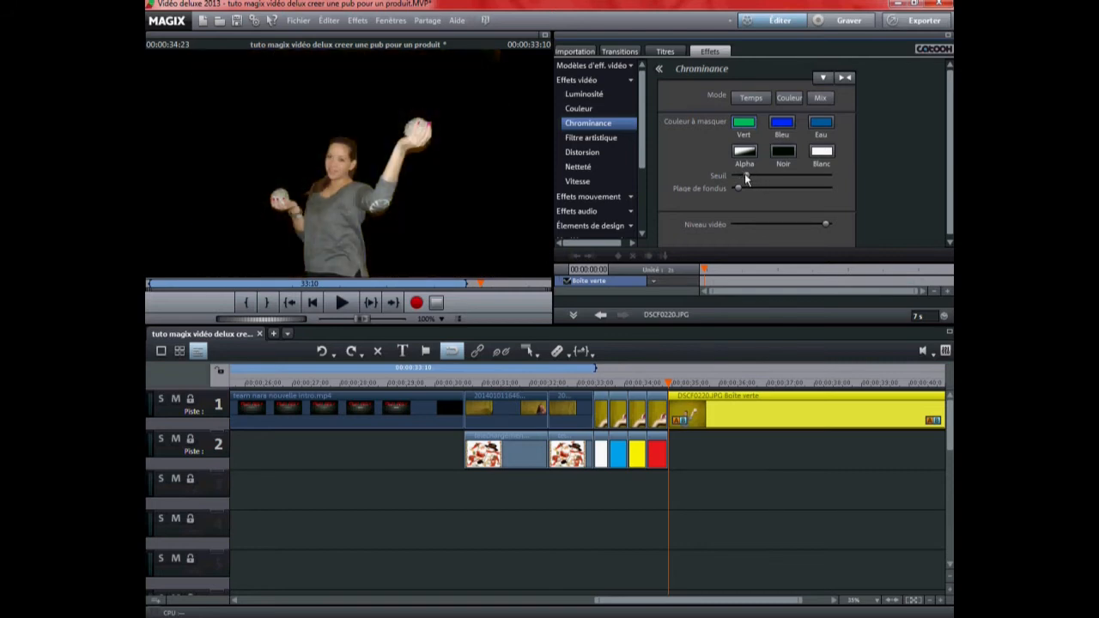
{"action": "left_click", "coordinate": [743, 468]}
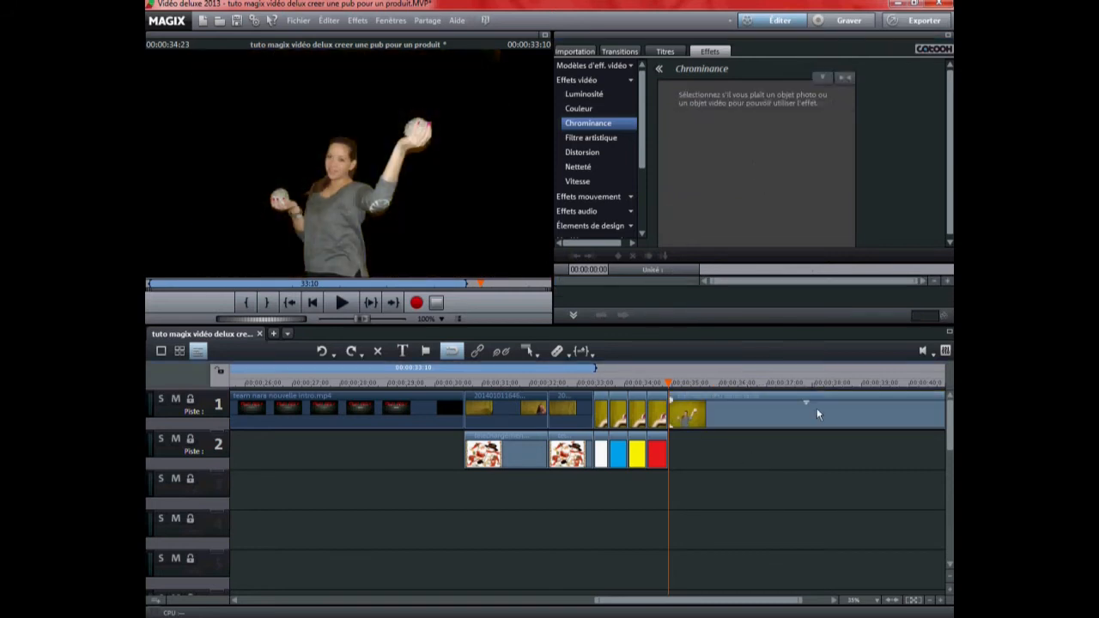
Give the DSCF0220 photo the supplied image bg_darkramp_red.jpg as its background
{"action": "right_click", "coordinate": [701, 409]}
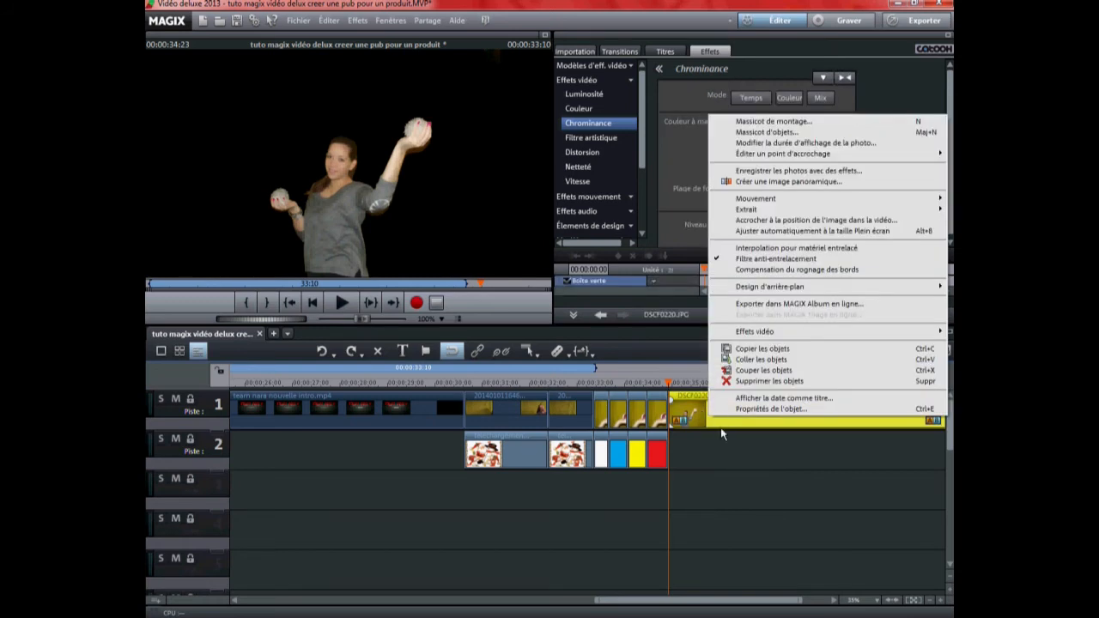
{"action": "mouse_move", "coordinate": [771, 289]}
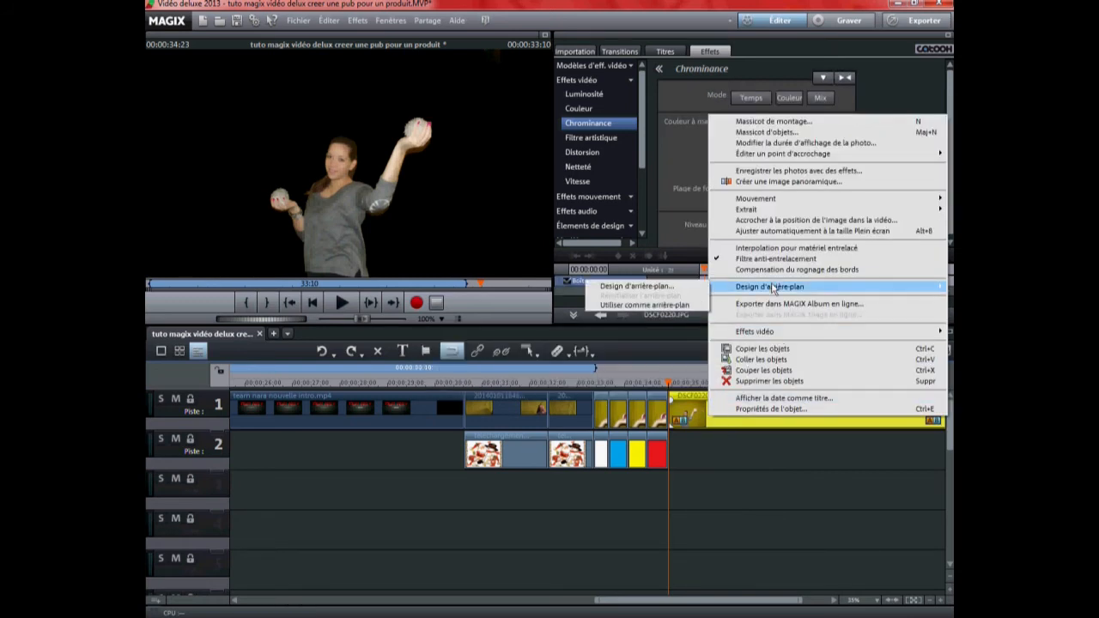
{"action": "left_click", "coordinate": [678, 285]}
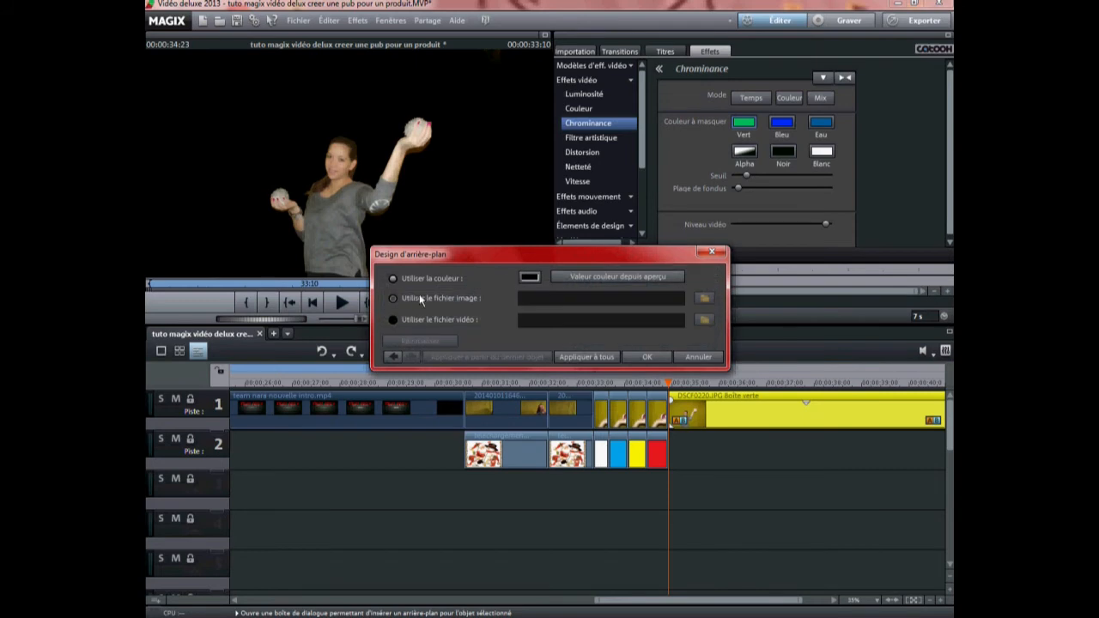
{"action": "left_click", "coordinate": [392, 298]}
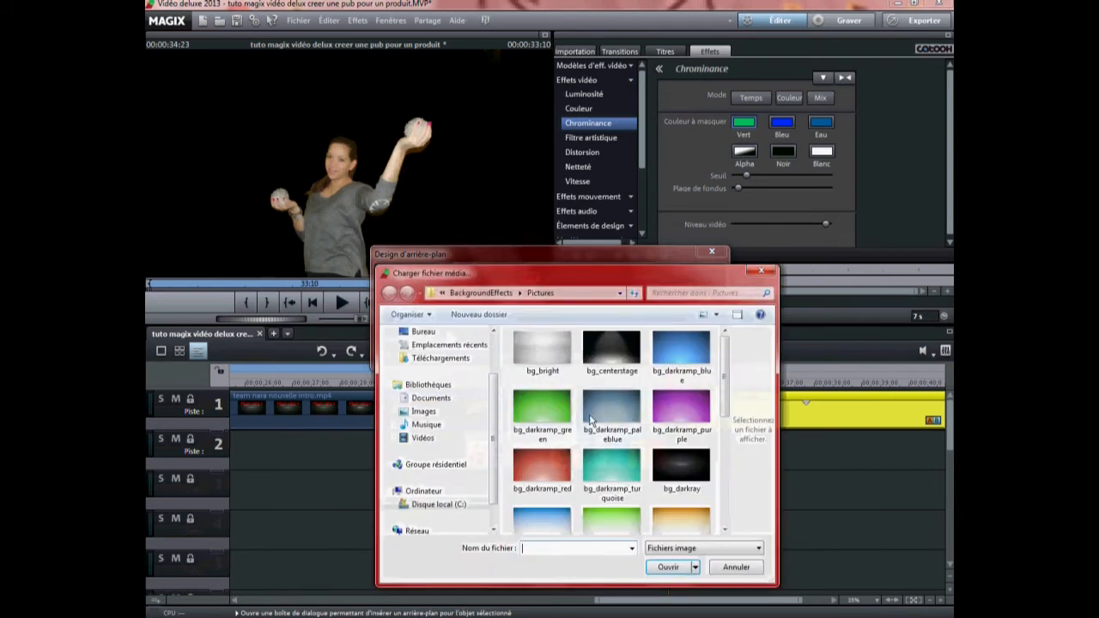
{"action": "left_click", "coordinate": [542, 468]}
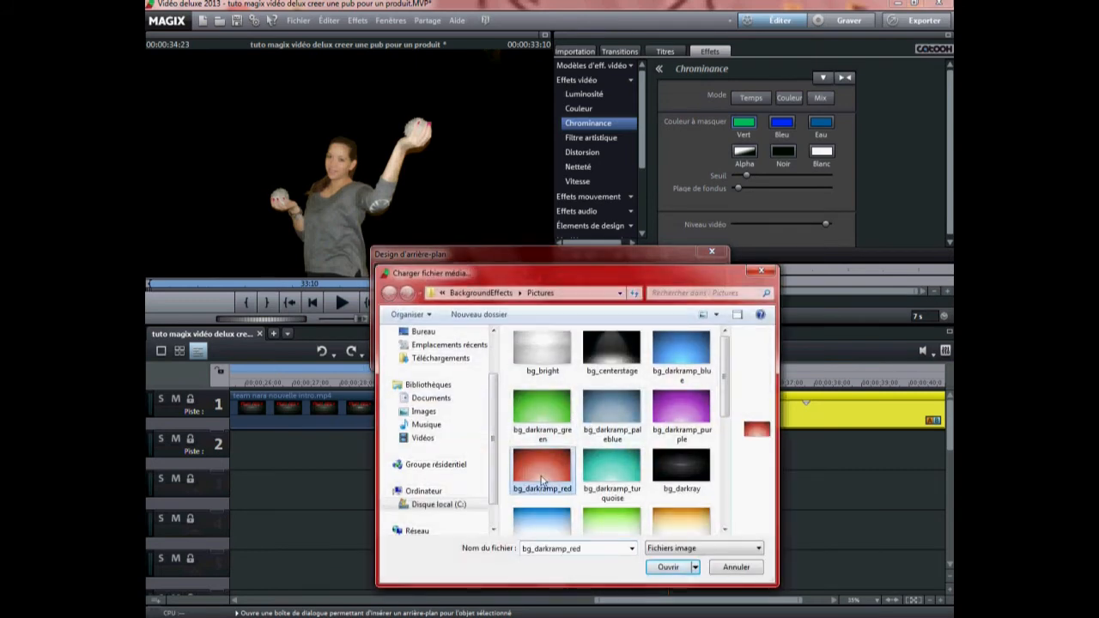
{"action": "left_click", "coordinate": [662, 563]}
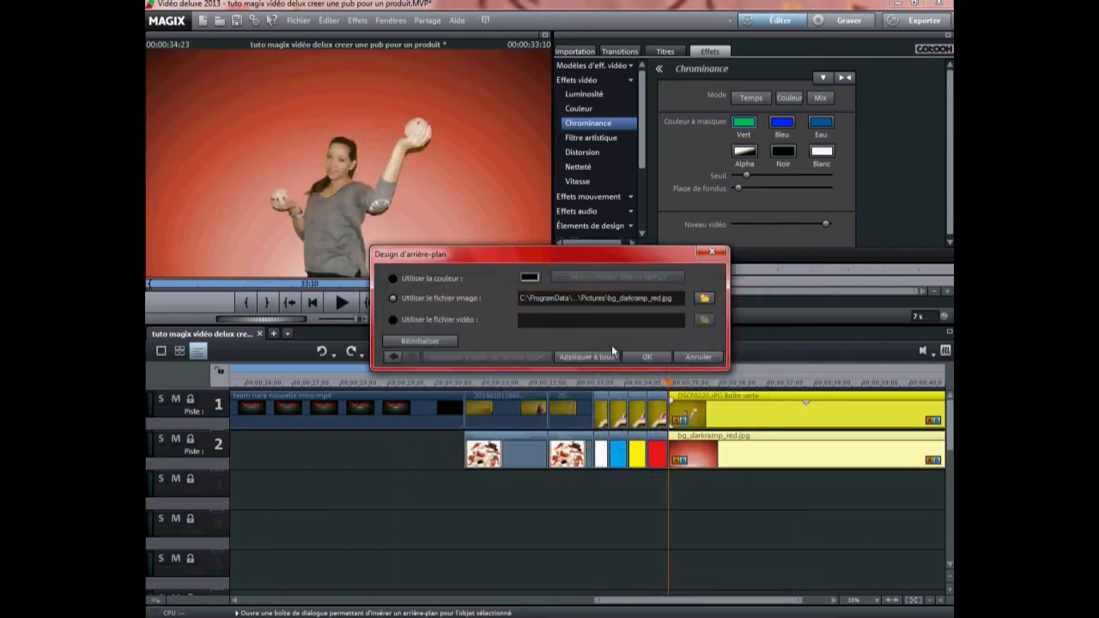
{"action": "left_click", "coordinate": [644, 357]}
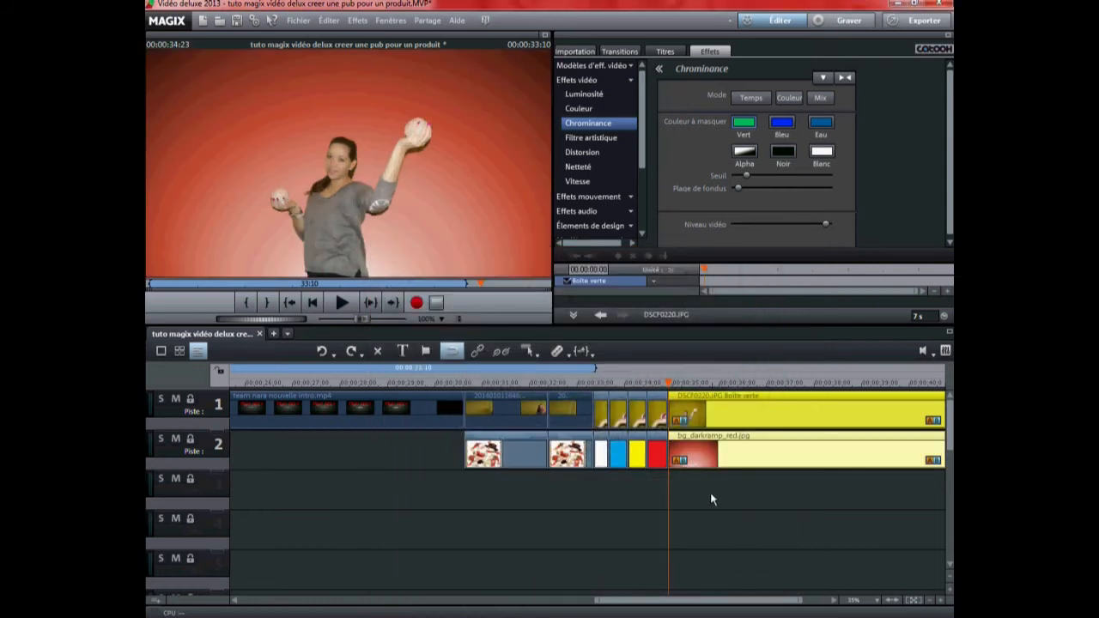
Play back from the white-background part into the DSCF0220 photo and clear the selection
{"action": "left_click", "coordinate": [600, 388]}
{"action": "left_click", "coordinate": [342, 302]}
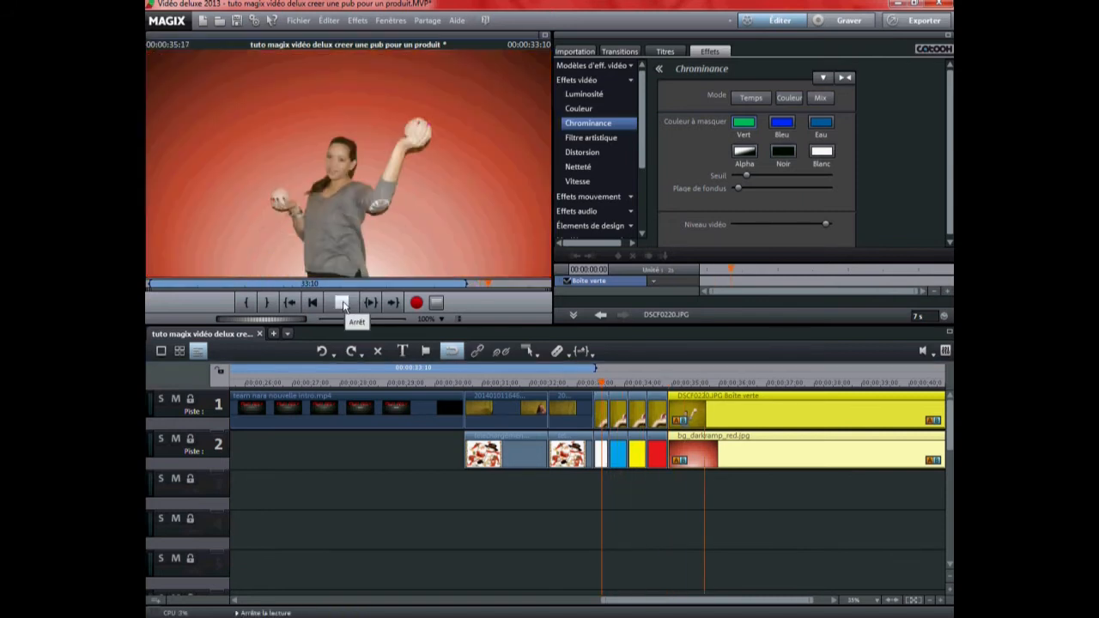
{"action": "left_click", "coordinate": [341, 303]}
{"action": "left_click", "coordinate": [665, 502]}
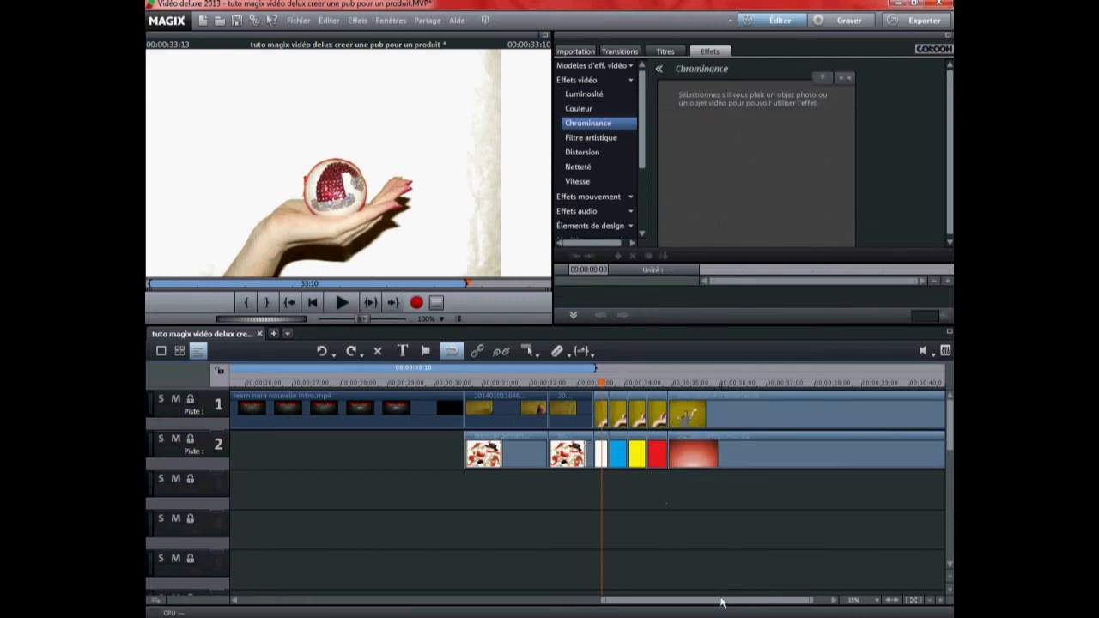
Split the DSCF0220 photo and its red background at 00:00:36:01
{"action": "left_click_drag", "start_coordinate": [721, 603], "coordinate": [734, 603]}
{"action": "left_click", "coordinate": [614, 382]}
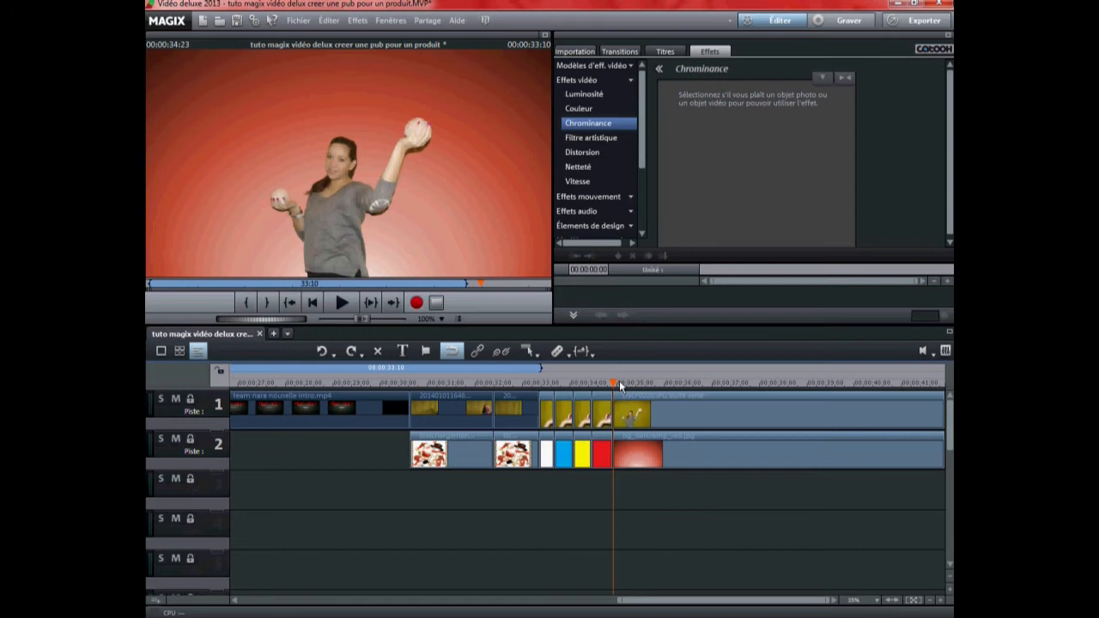
{"action": "left_click", "coordinate": [666, 383]}
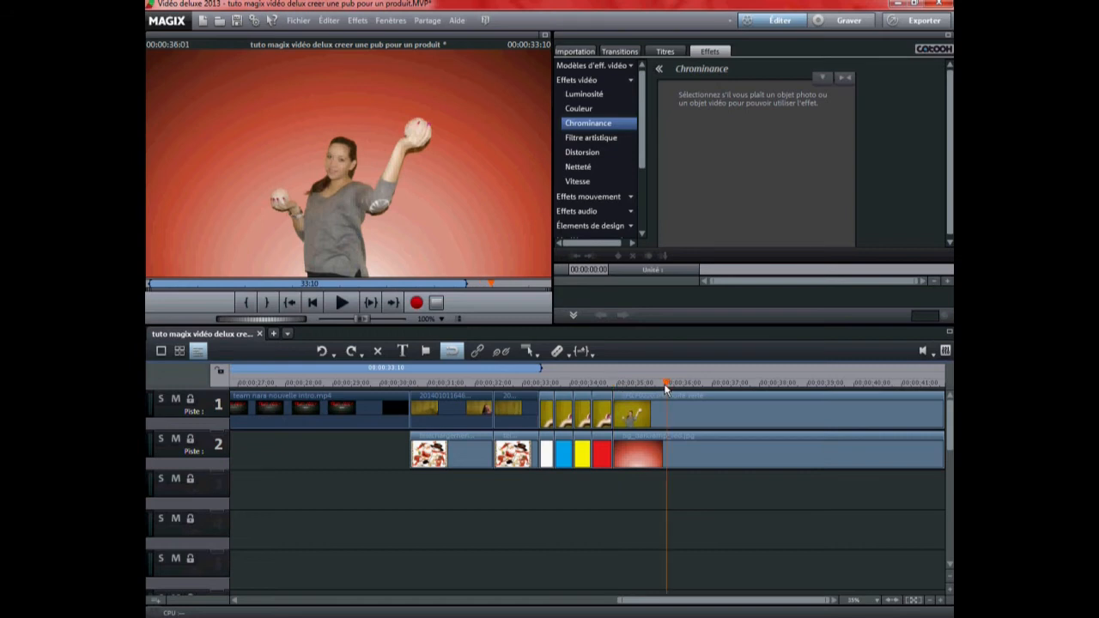
{"action": "left_click", "coordinate": [559, 352]}
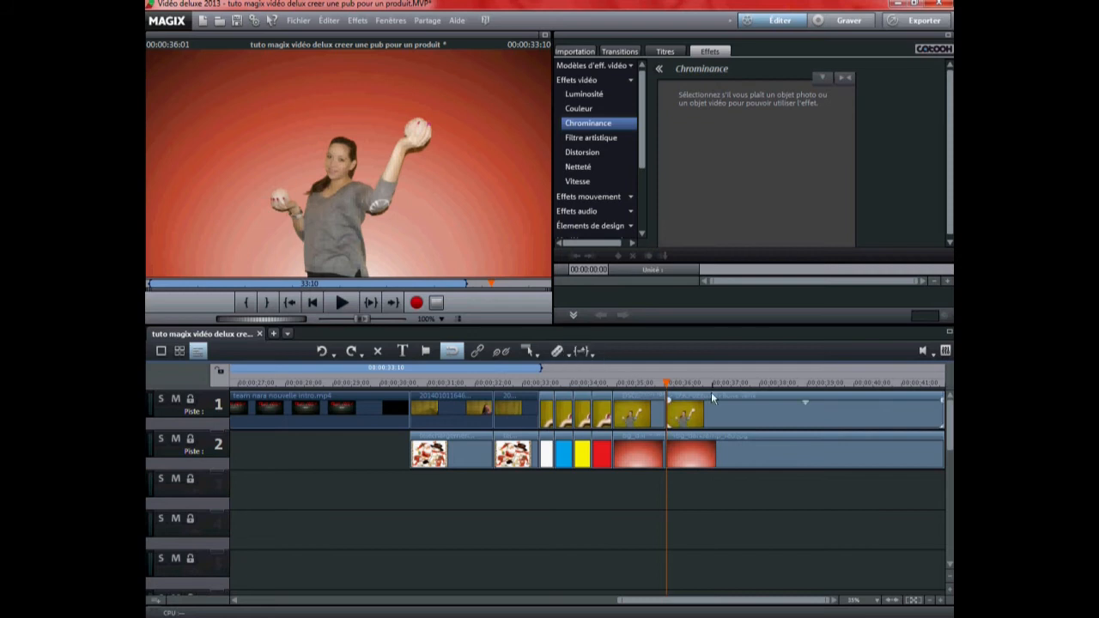
{"action": "left_click", "coordinate": [634, 423]}
{"action": "left_click", "coordinate": [926, 429]}
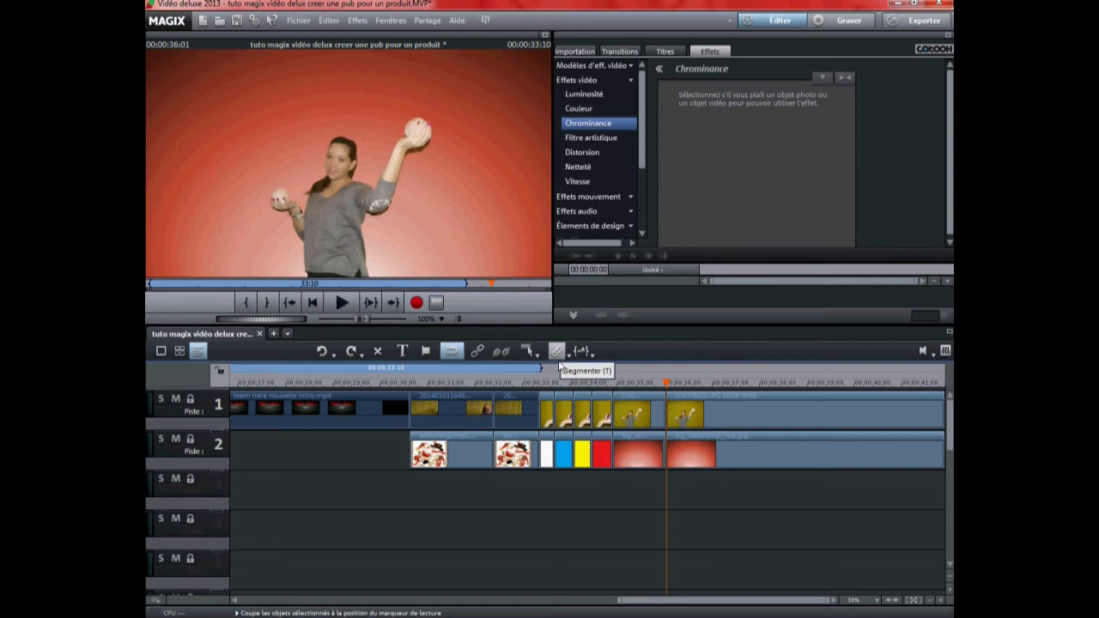
Add the Coeurs volants image object from the Déco design elements to the first part of the DSCF0220 photo, accepting the shortened effect
{"action": "left_click", "coordinate": [642, 418]}
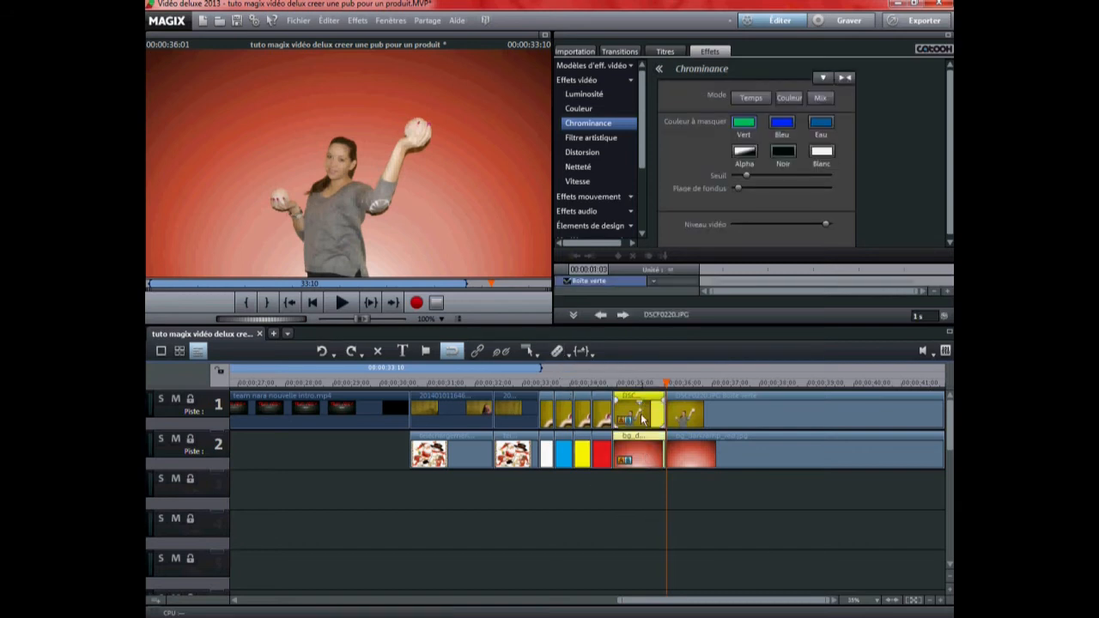
{"action": "left_click", "coordinate": [603, 78]}
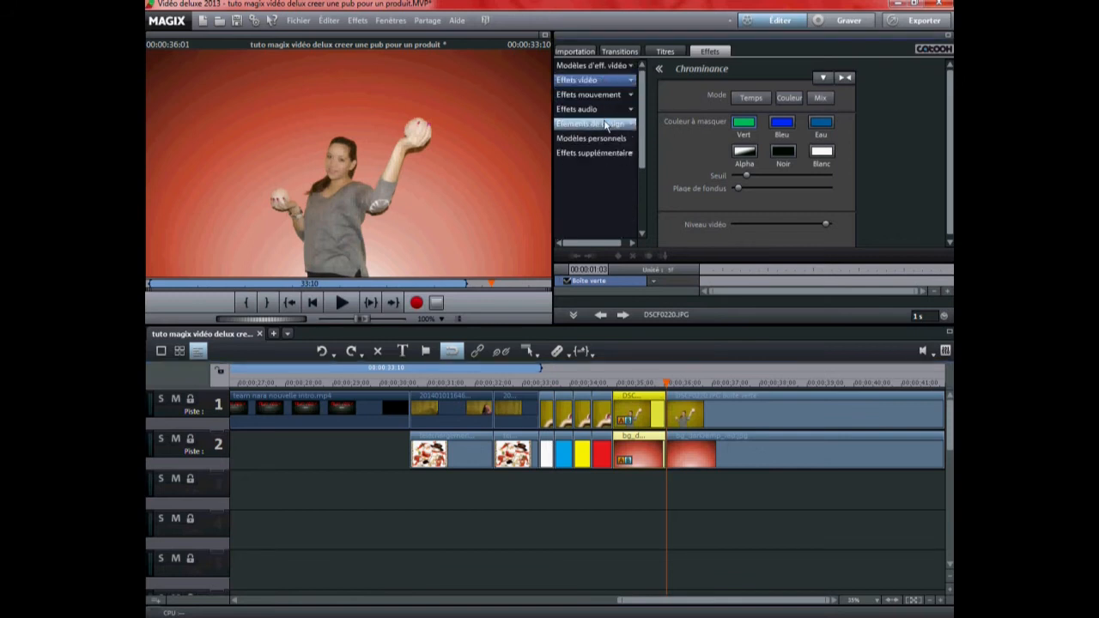
{"action": "left_click", "coordinate": [605, 125]}
{"action": "left_click", "coordinate": [604, 194]}
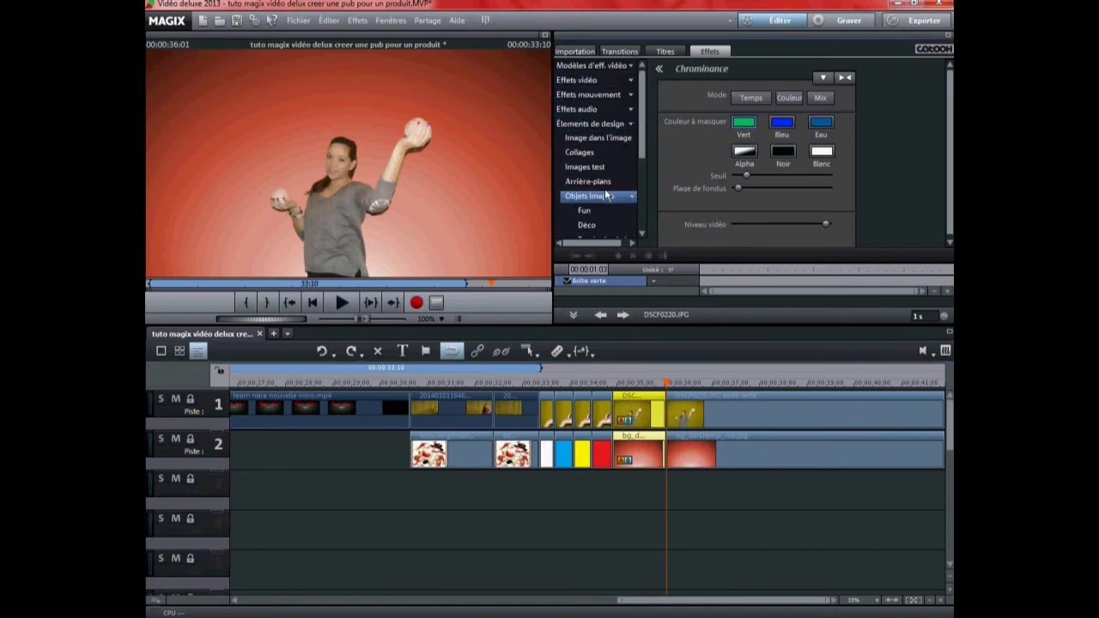
{"action": "scroll", "coordinate": [627, 167], "scroll_direction": "down", "scroll_amount": 2}
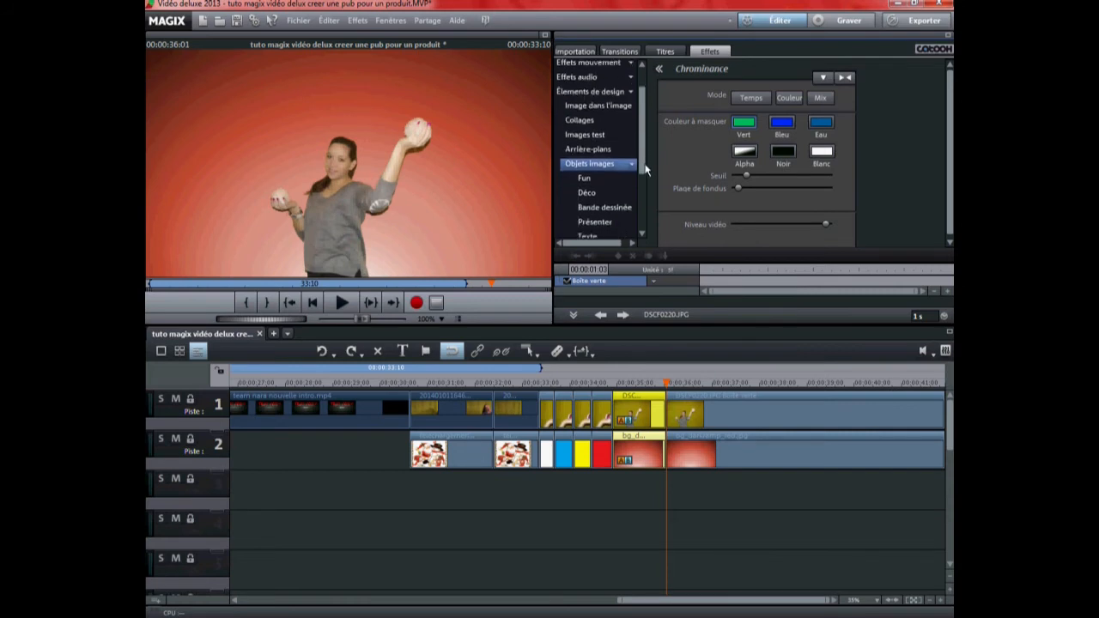
{"action": "left_click", "coordinate": [617, 178]}
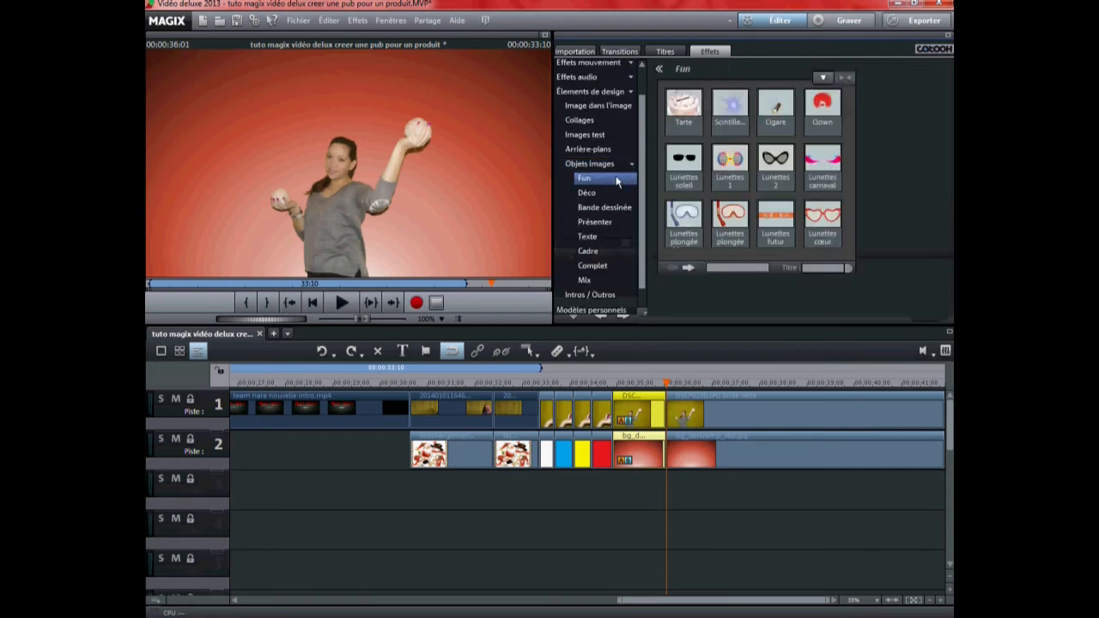
{"action": "left_click", "coordinate": [605, 223]}
{"action": "left_click", "coordinate": [602, 209]}
{"action": "left_click", "coordinate": [597, 193]}
{"action": "left_click", "coordinate": [687, 267]}
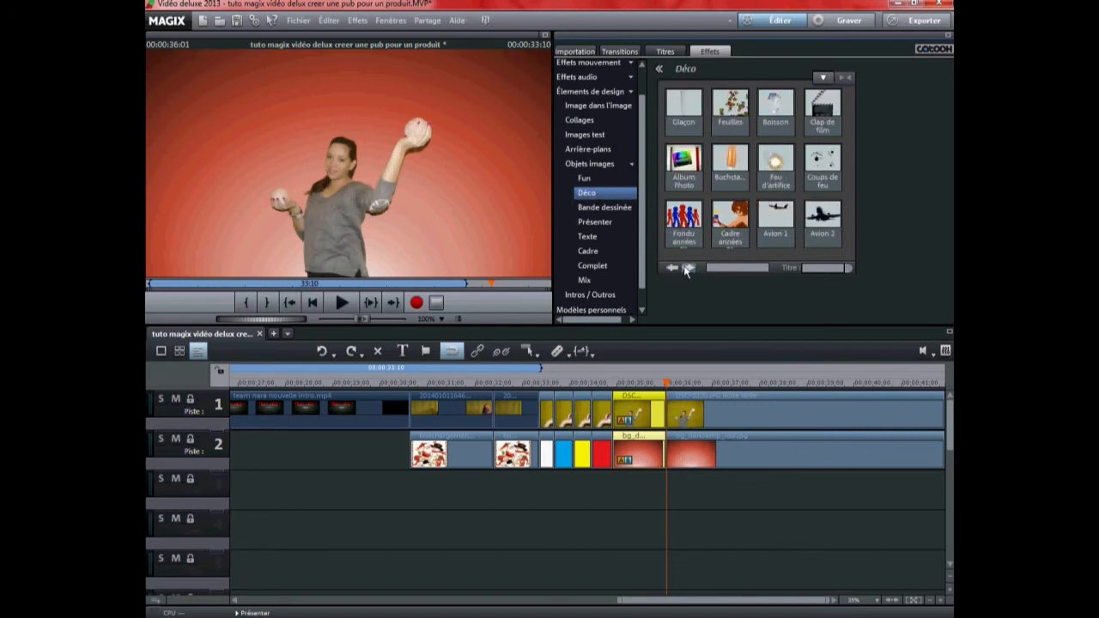
{"action": "left_click", "coordinate": [688, 268]}
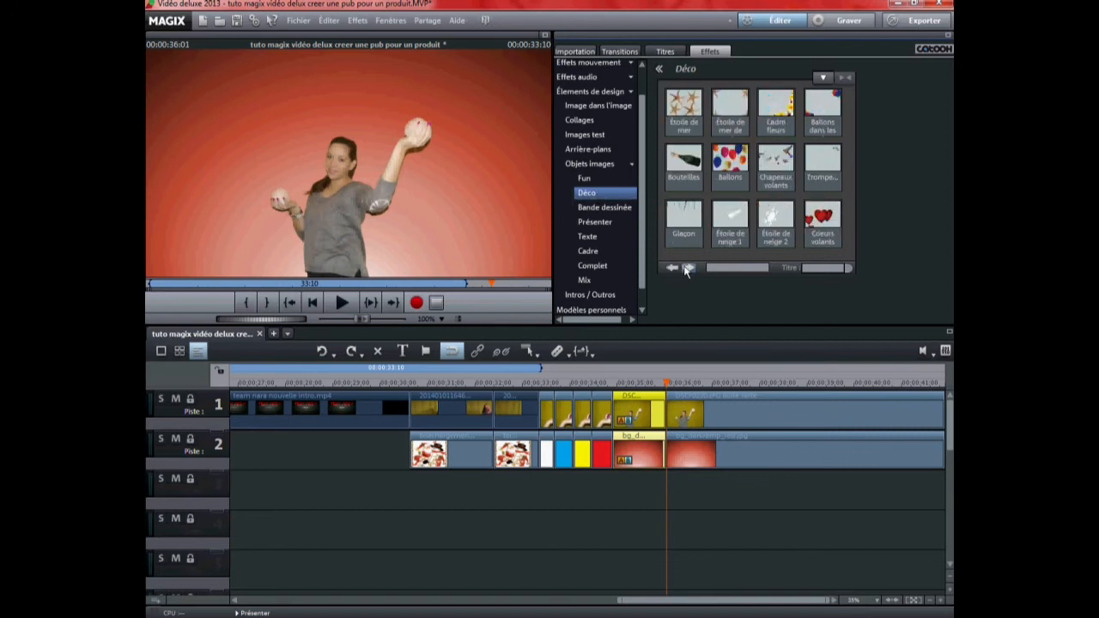
{"action": "double_click", "coordinate": [823, 225]}
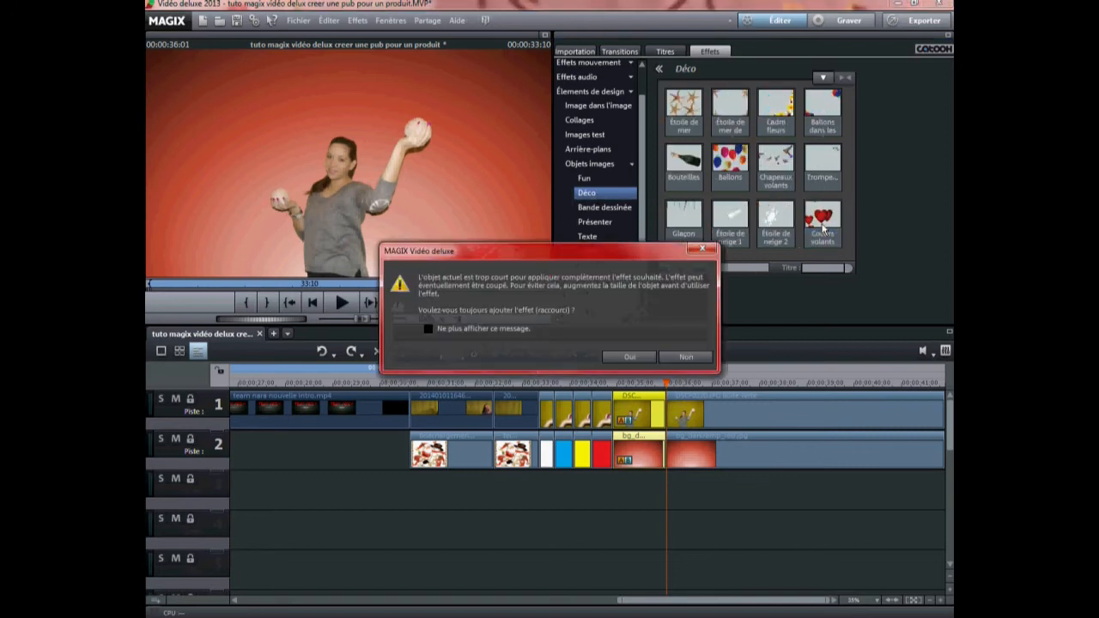
{"action": "left_click", "coordinate": [632, 356]}
Play back the flying hearts over the DSCF0220 photo from the start of the photo
{"action": "left_click", "coordinate": [613, 383]}
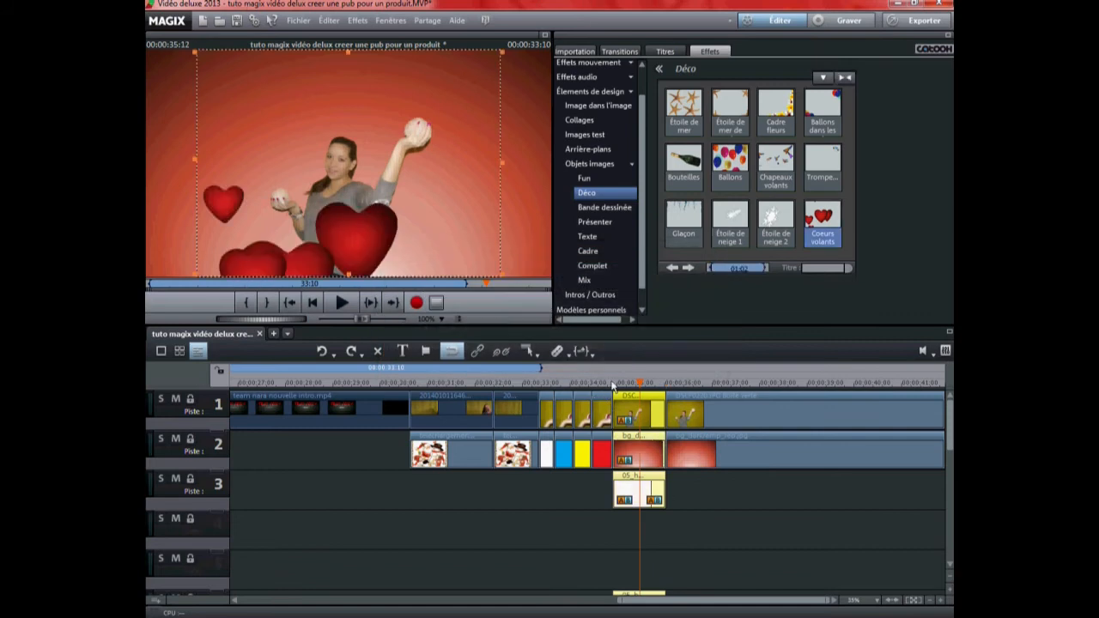
{"action": "left_click", "coordinate": [339, 305]}
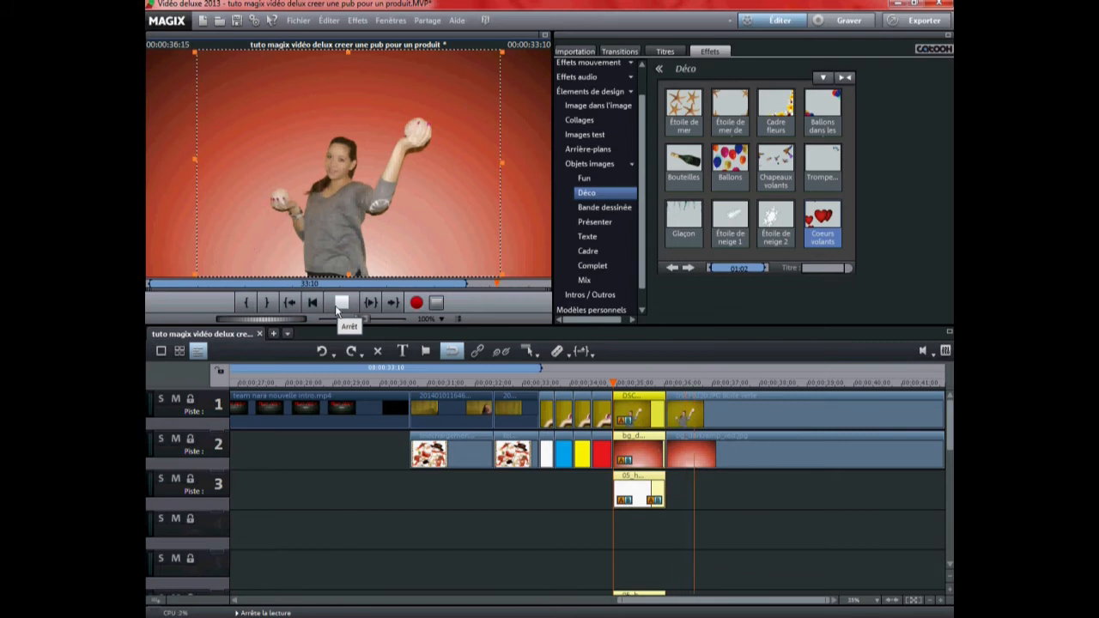
{"action": "left_click", "coordinate": [342, 302]}
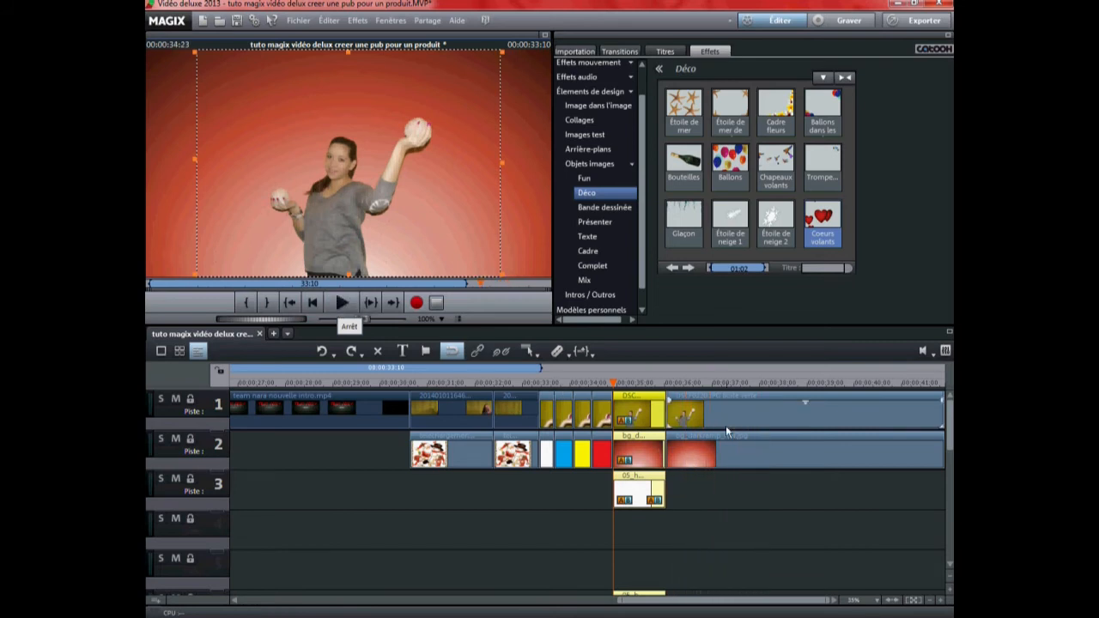
Move the second DSCF0220 part and its background later, and lengthen the first part together with its background and hearts
{"action": "left_click_drag", "start_coordinate": [711, 420], "coordinate": [810, 420]}
{"action": "left_click_drag", "start_coordinate": [663, 410], "coordinate": [830, 420]}
{"action": "left_click_drag", "start_coordinate": [752, 413], "coordinate": [783, 413]}
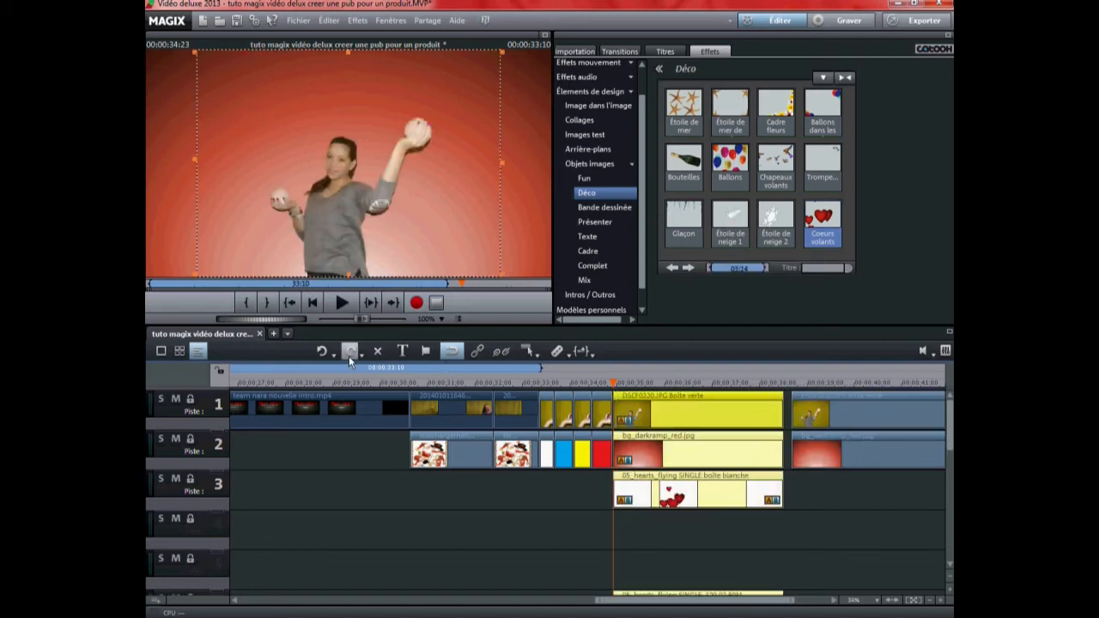
Play back the lengthened hearts animation over the photo and clear the selection
{"action": "left_click", "coordinate": [342, 305]}
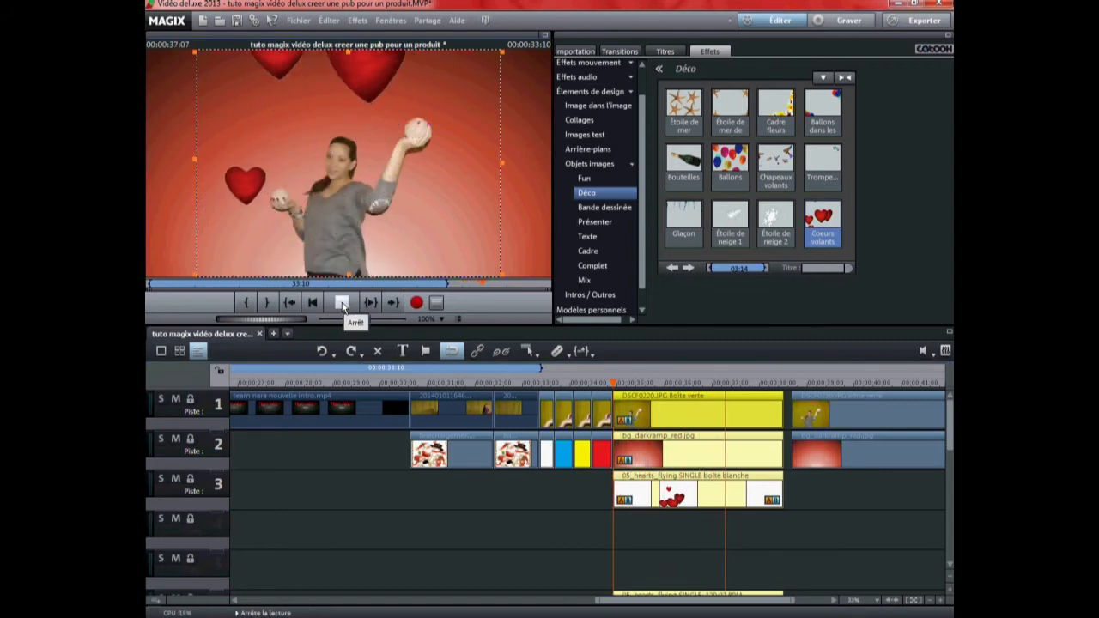
{"action": "left_click", "coordinate": [341, 305]}
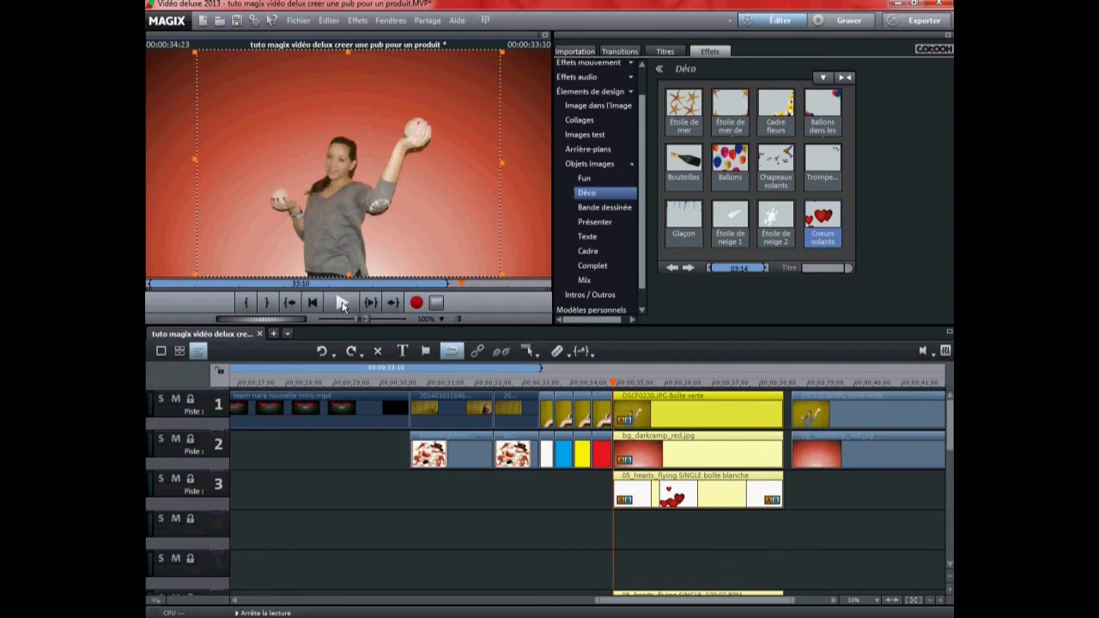
{"action": "left_click", "coordinate": [650, 558]}
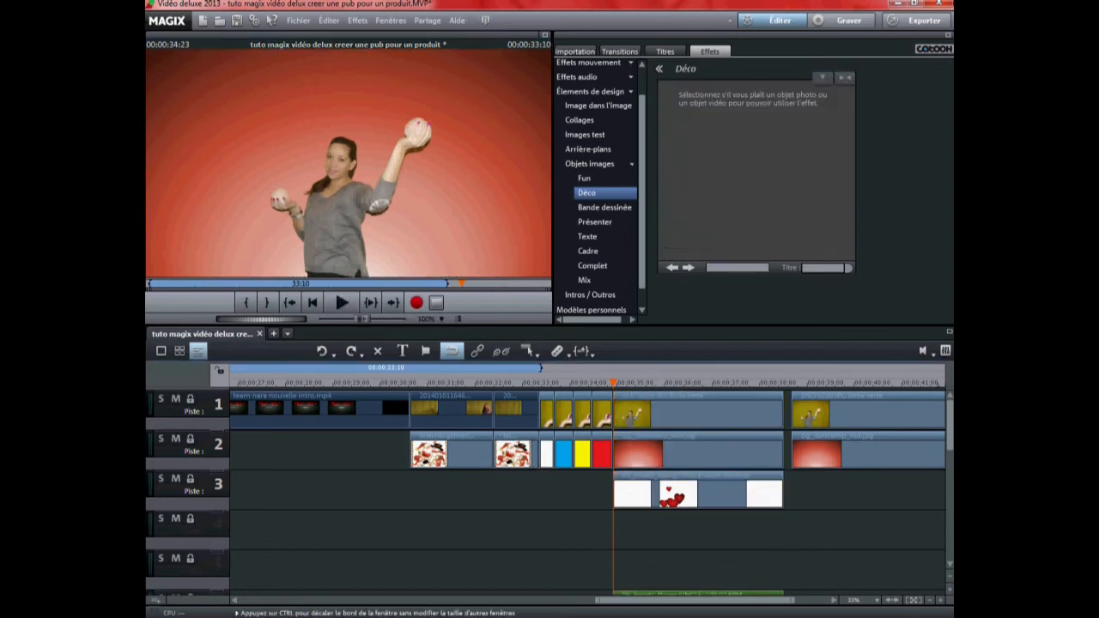
Ungroup the 05_hearts_flying sound on track 6 from its video and delete the sound
{"action": "scroll", "coordinate": [950, 419], "scroll_direction": "down", "scroll_amount": 2}
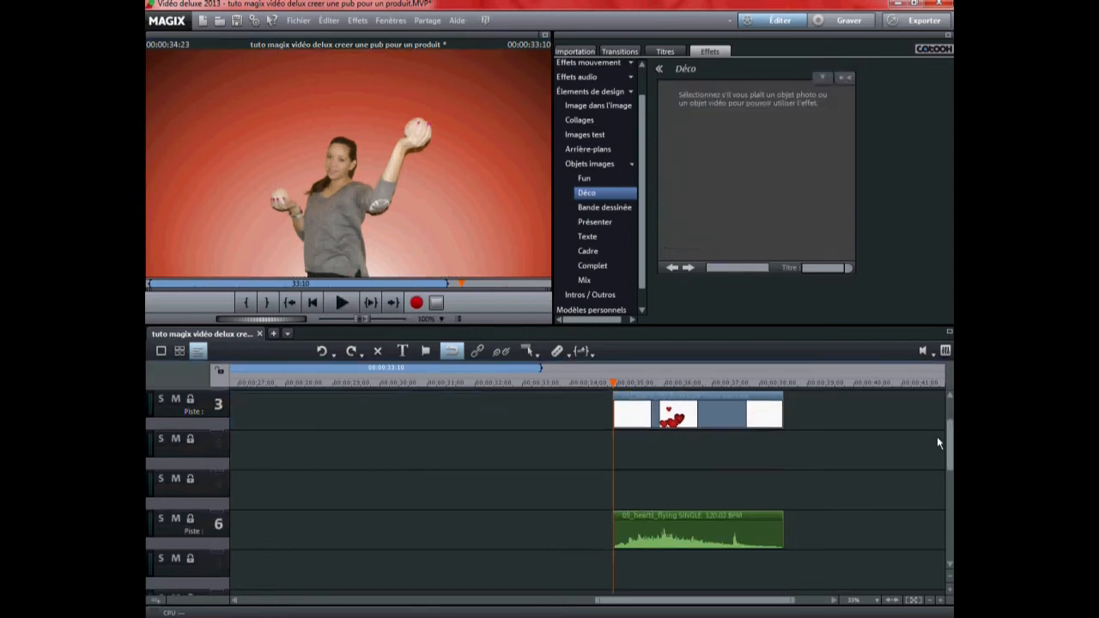
{"action": "left_click", "coordinate": [698, 539]}
{"action": "left_click_drag", "start_coordinate": [699, 530], "coordinate": [698, 553]}
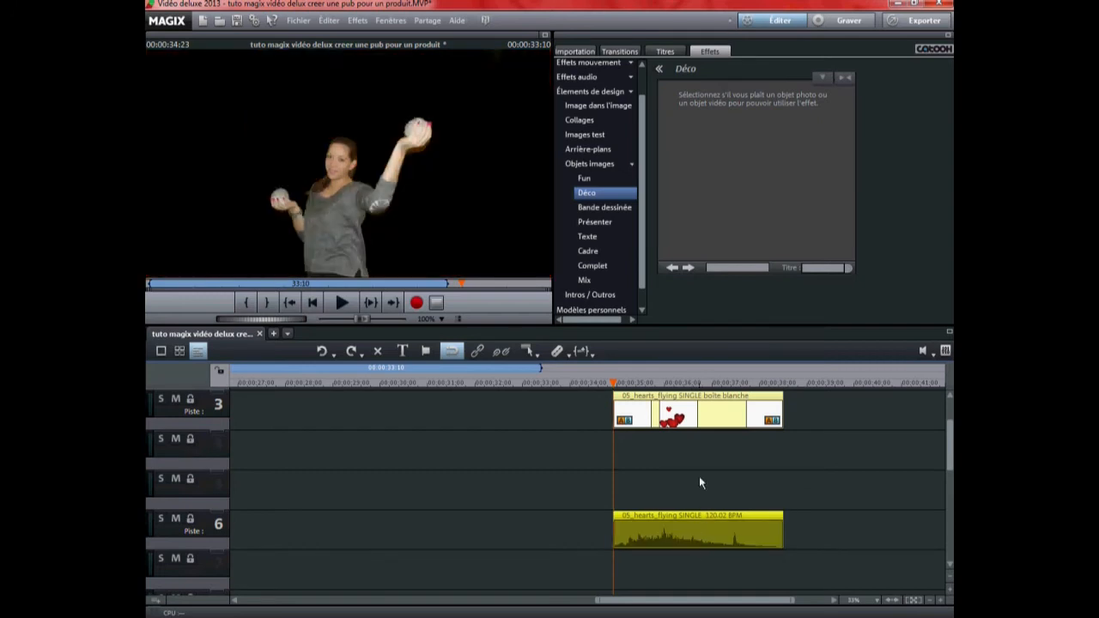
{"action": "left_click", "coordinate": [504, 354]}
{"action": "left_click", "coordinate": [681, 520]}
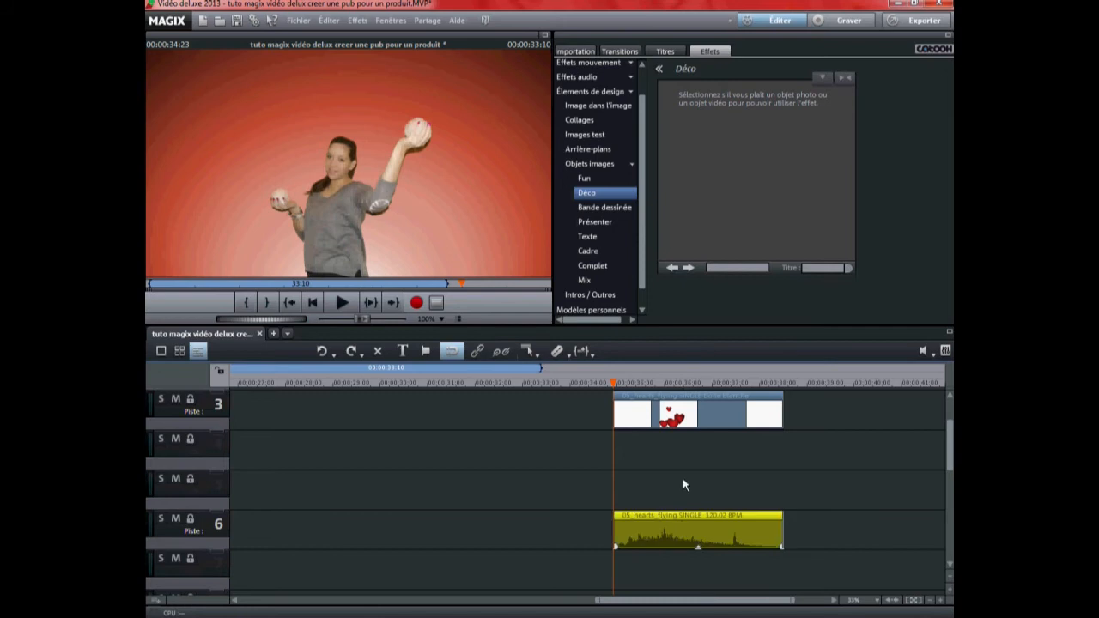
{"action": "left_click", "coordinate": [720, 409]}
{"action": "left_click", "coordinate": [716, 537]}
{"action": "key", "text": "Delete"}
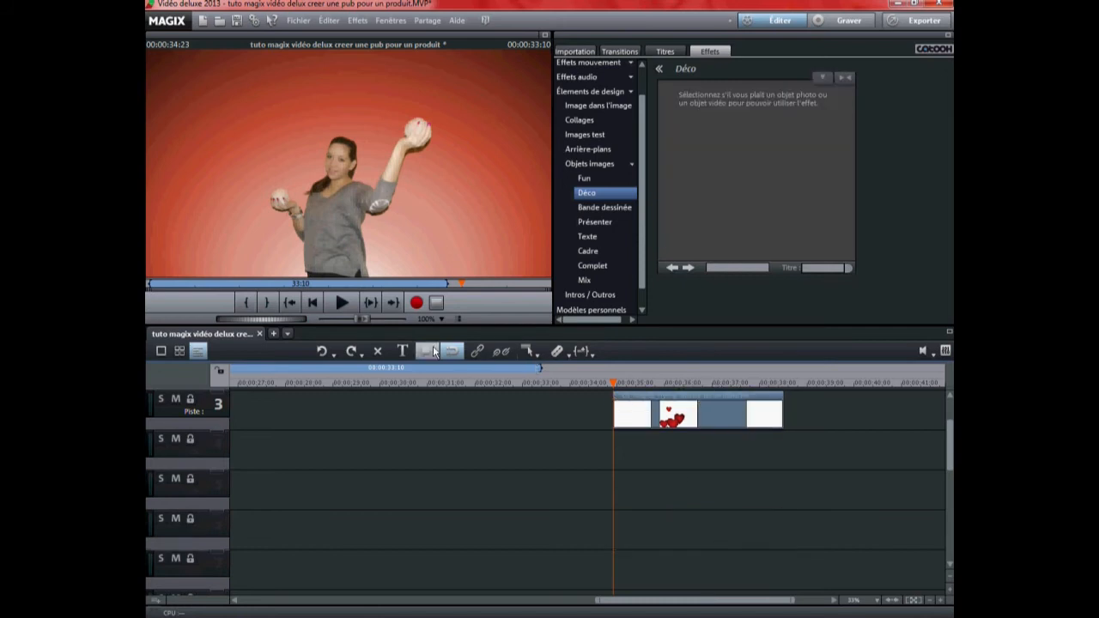
Play back the hearts section without its sound and return to the upper tracks
{"action": "left_click", "coordinate": [348, 308]}
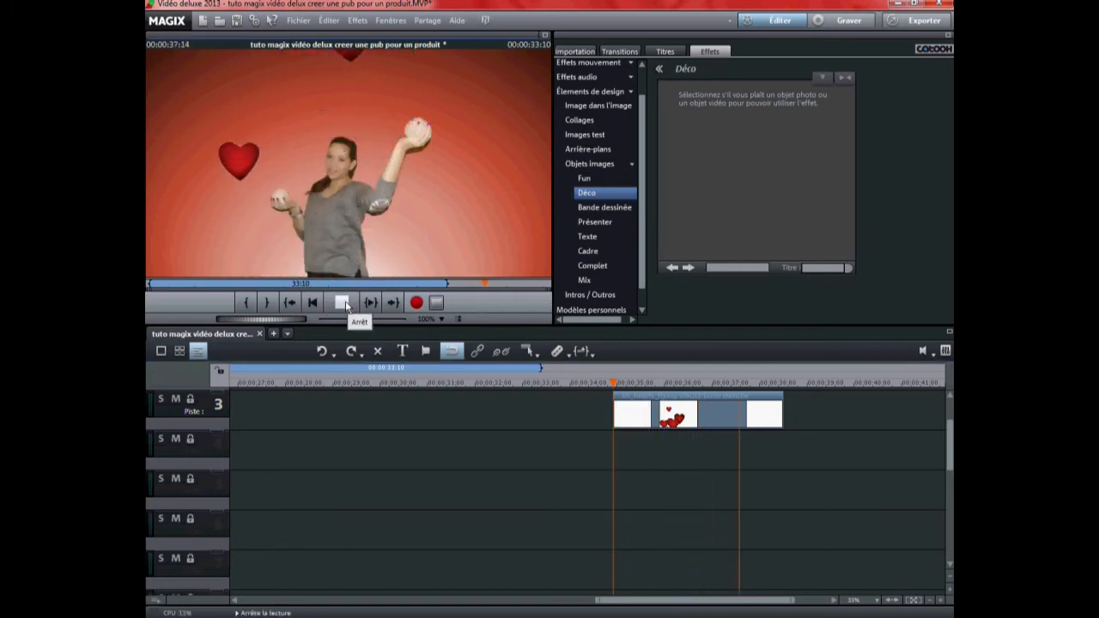
{"action": "left_click", "coordinate": [343, 305]}
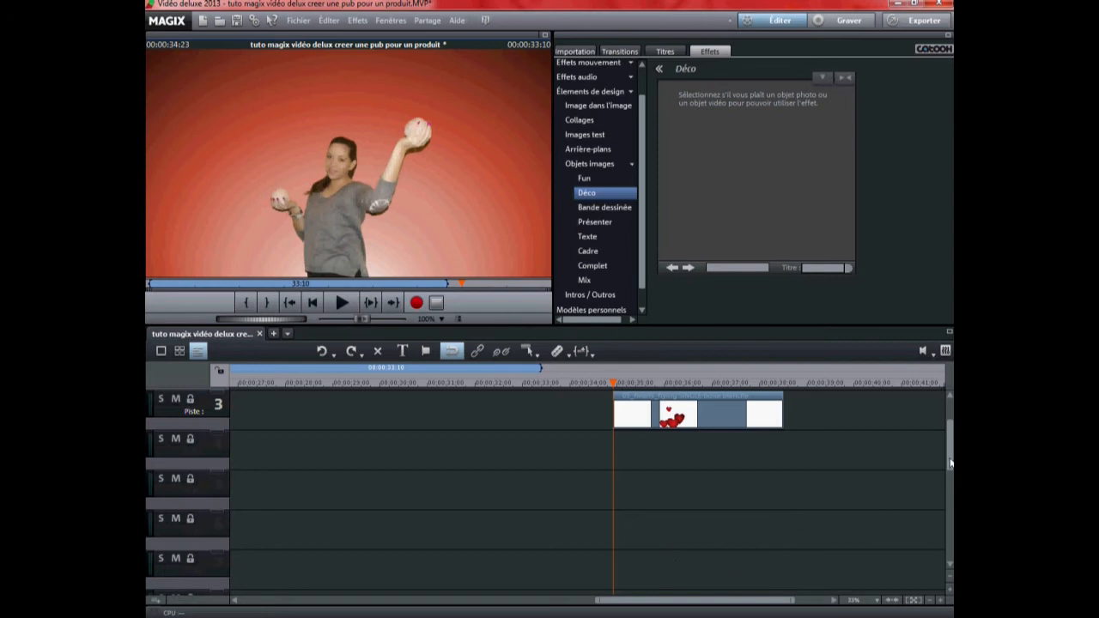
{"action": "left_click_drag", "start_coordinate": [950, 464], "coordinate": [950, 436]}
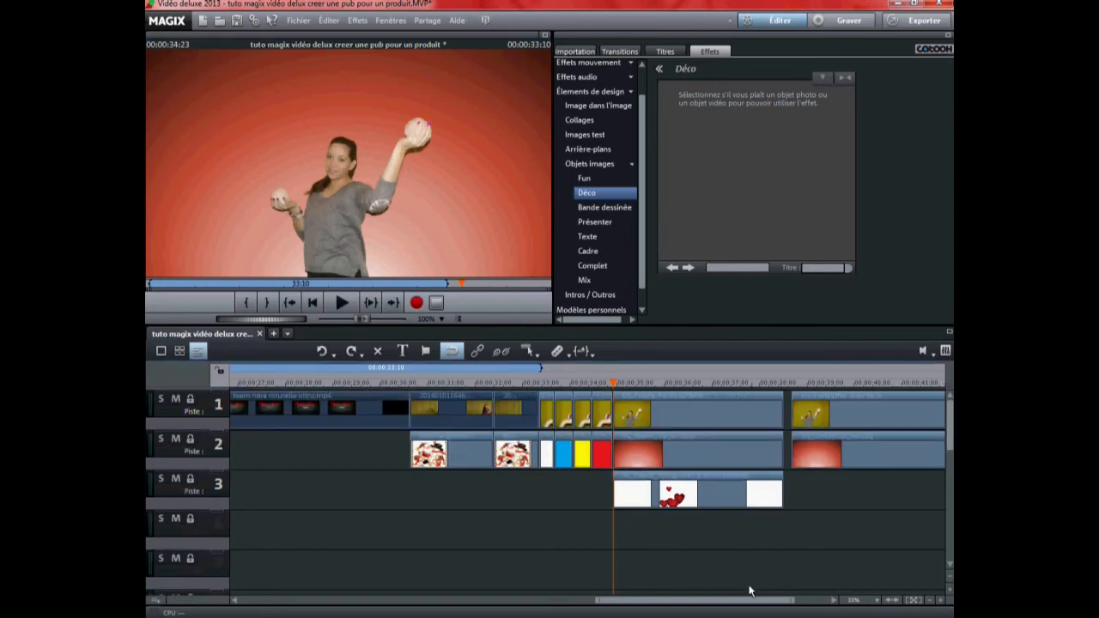
Delete the leftover second part of the DSCF0220 photo and its red background after the gap
{"action": "left_click_drag", "start_coordinate": [743, 604], "coordinate": [781, 605]}
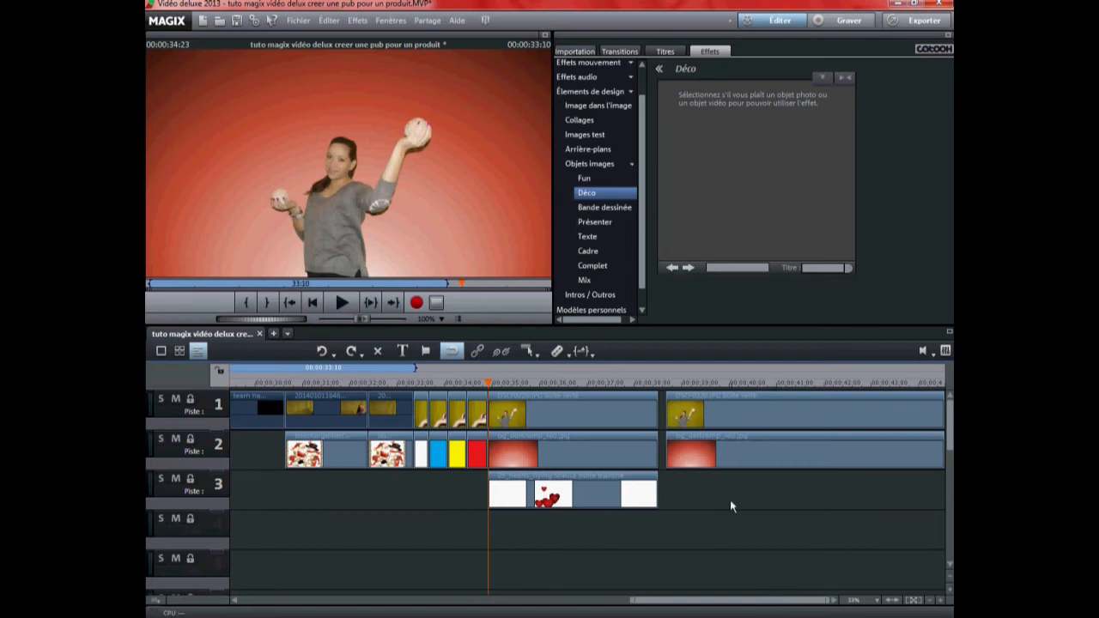
{"action": "left_click", "coordinate": [740, 442]}
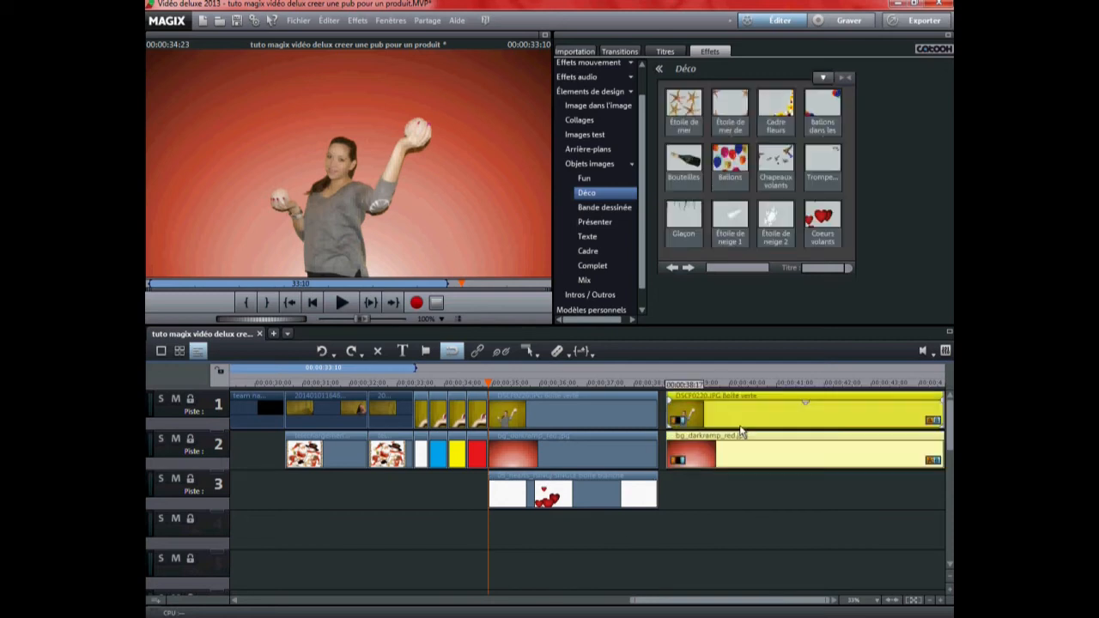
{"action": "right_click", "coordinate": [739, 441]}
{"action": "left_click", "coordinate": [787, 398]}
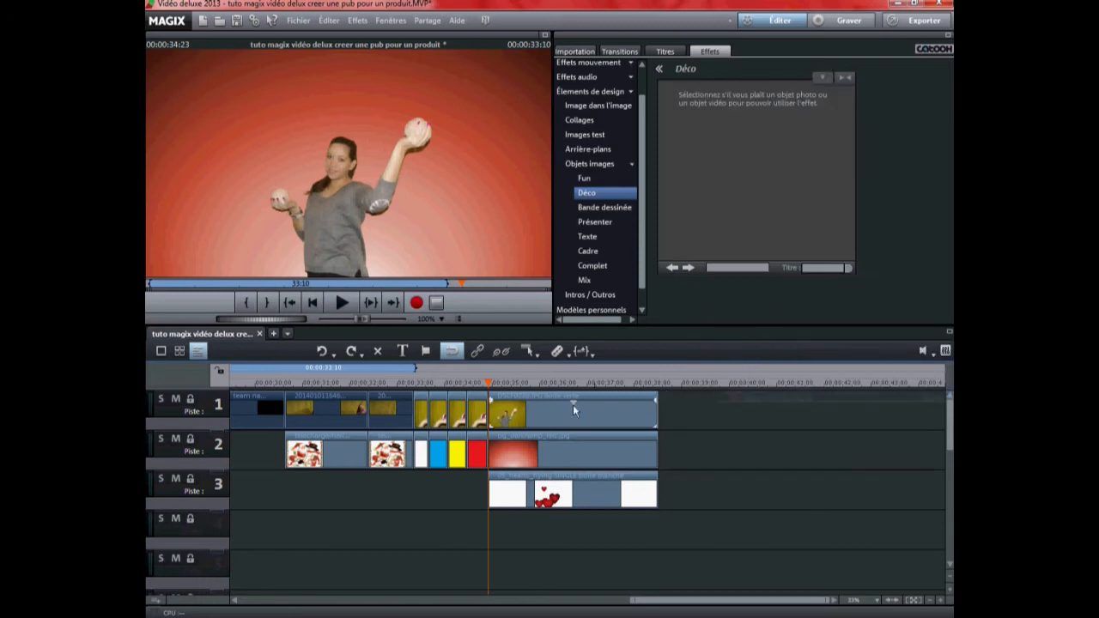
Split only the DSCF0220 photo on track 1 at 00:00:35:19, 00:00:36:12, 00:00:37:03 and 00:00:37:19
{"action": "left_click", "coordinate": [551, 417]}
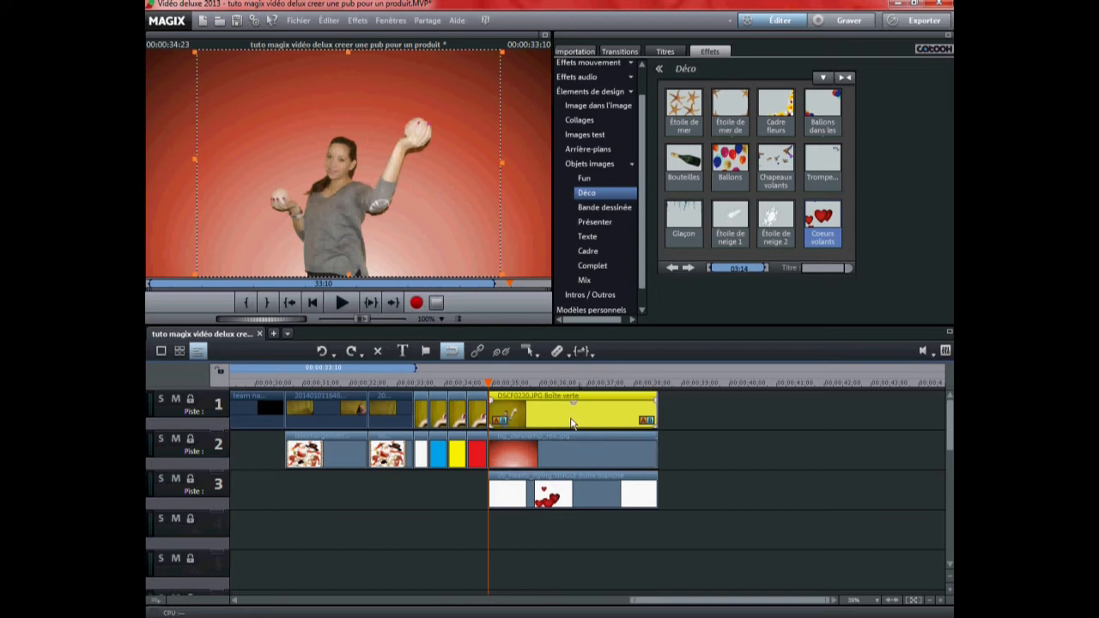
{"action": "left_click", "coordinate": [529, 383]}
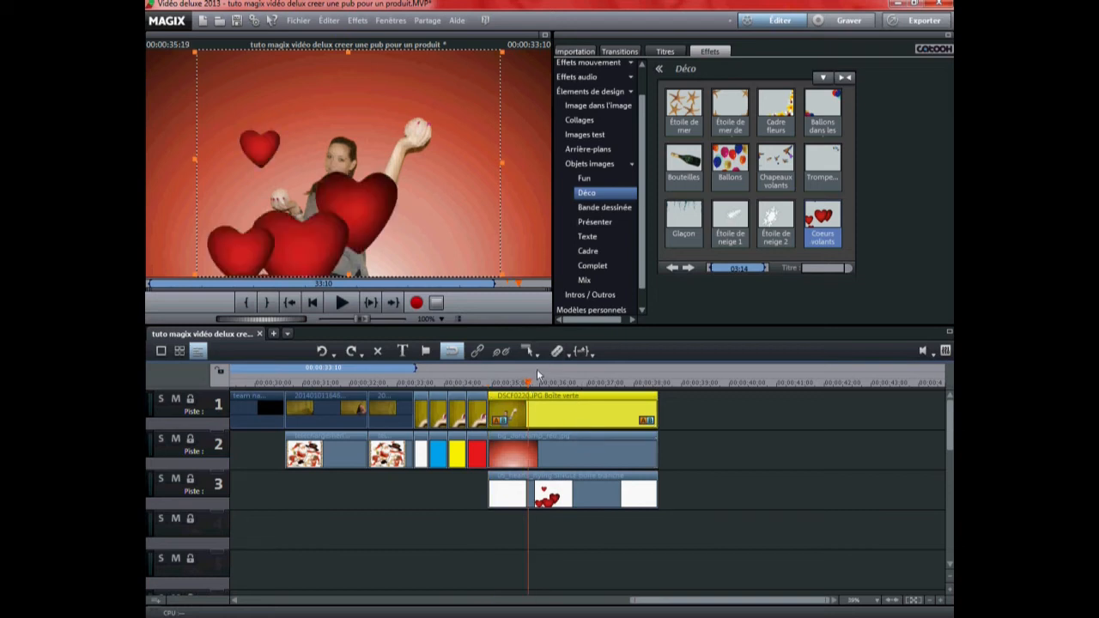
{"action": "left_click", "coordinate": [556, 352]}
{"action": "left_click_drag", "start_coordinate": [526, 388], "coordinate": [559, 384]}
{"action": "left_click", "coordinate": [558, 352]}
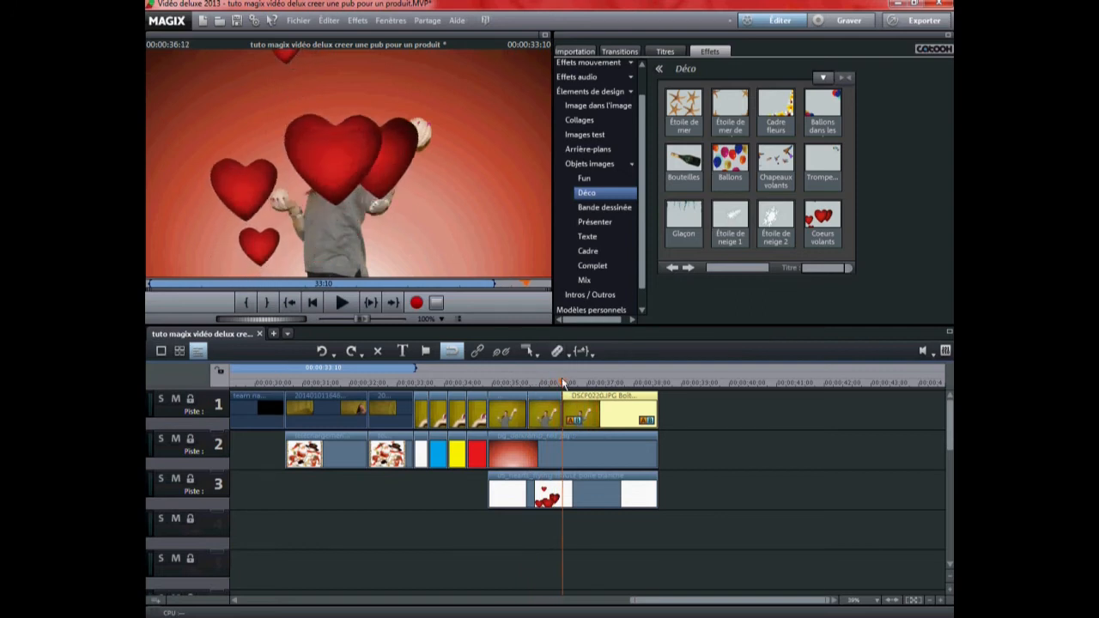
{"action": "left_click", "coordinate": [593, 383]}
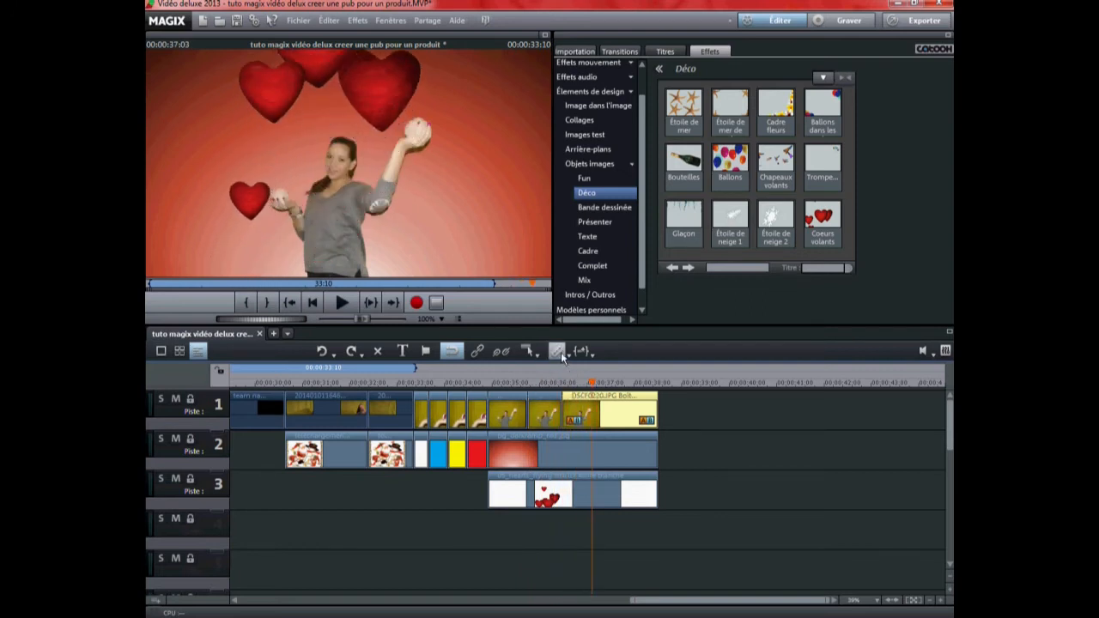
{"action": "left_click", "coordinate": [561, 351]}
{"action": "left_click_drag", "start_coordinate": [592, 383], "coordinate": [622, 386]}
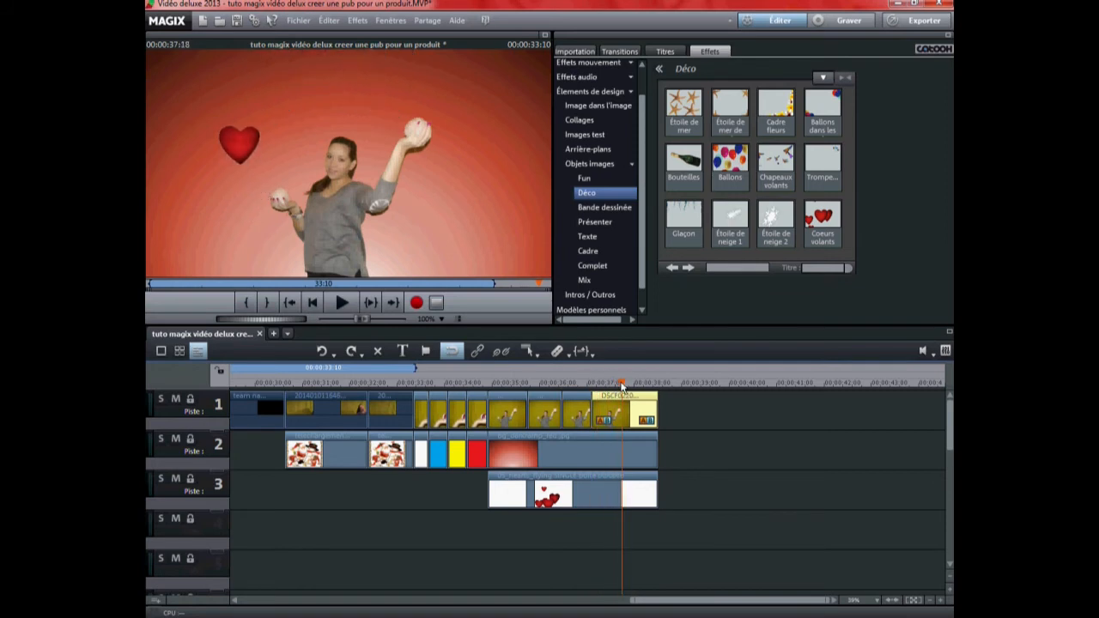
{"action": "left_click", "coordinate": [556, 353]}
{"action": "left_click", "coordinate": [717, 432]}
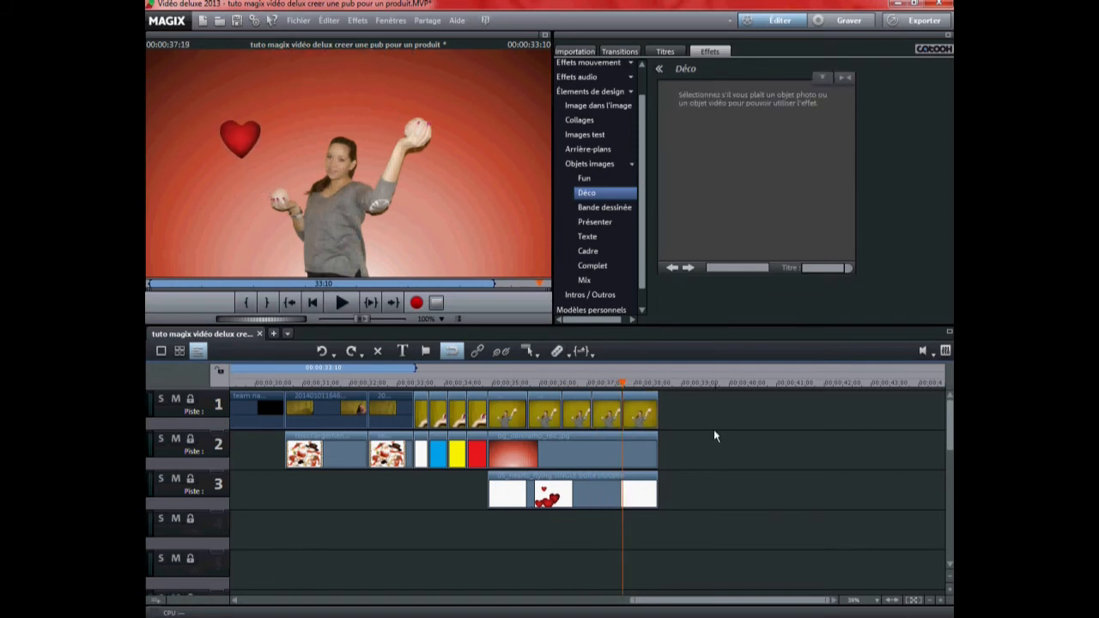
Delete the DSCF0220 pieces after the first one and play back the red background section with hearts
{"action": "left_click", "coordinate": [548, 421]}
{"action": "key", "text": "Delete"}
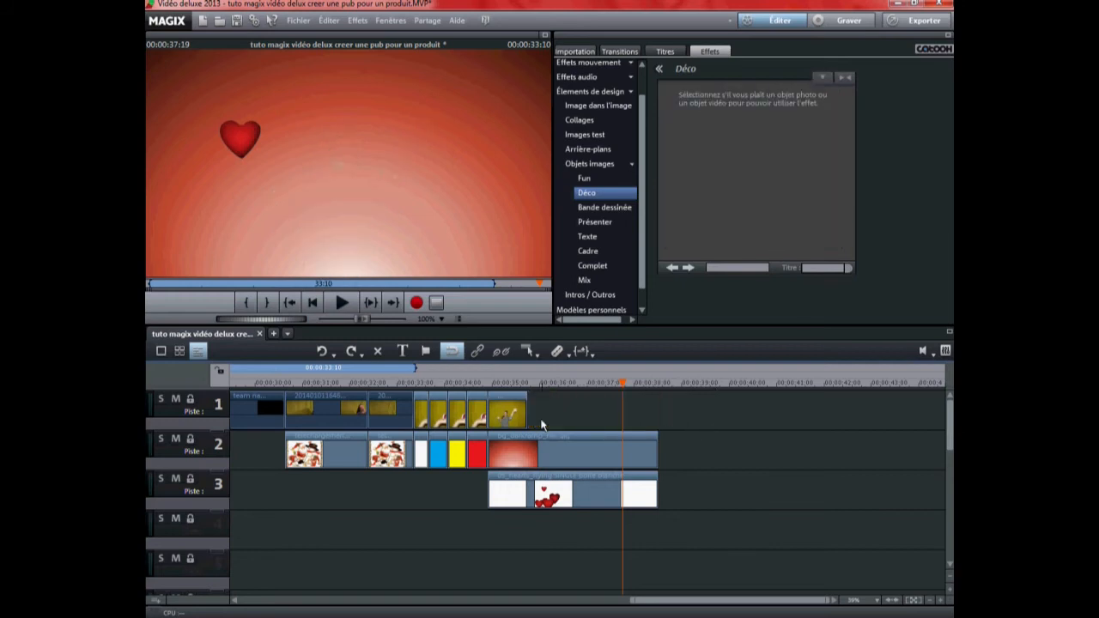
{"action": "left_click", "coordinate": [490, 384]}
{"action": "left_click", "coordinate": [349, 306]}
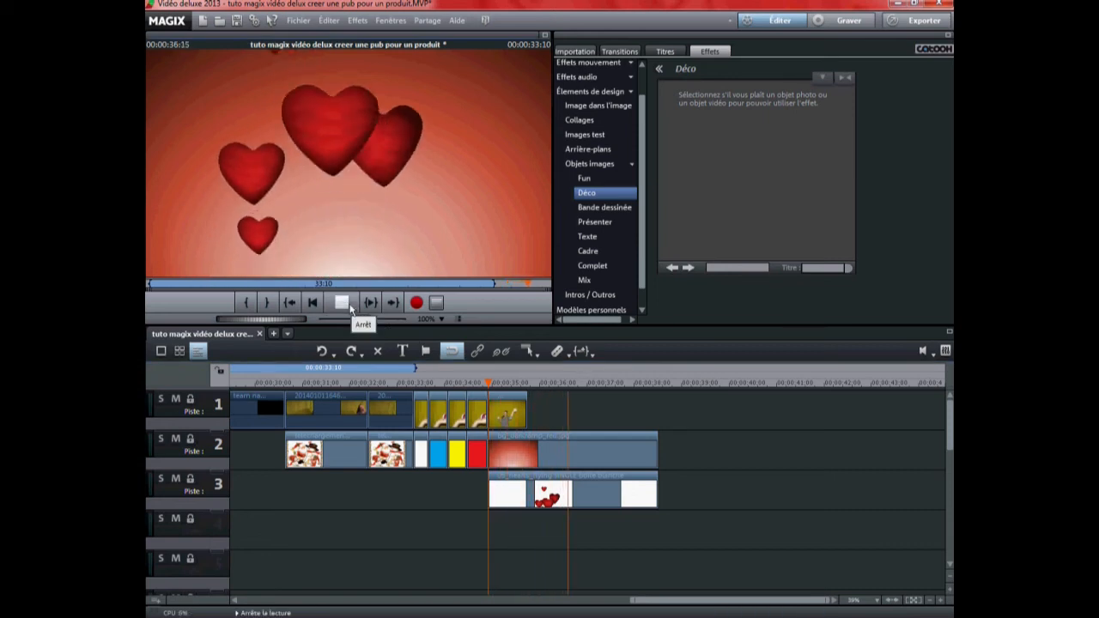
{"action": "left_click", "coordinate": [348, 306]}
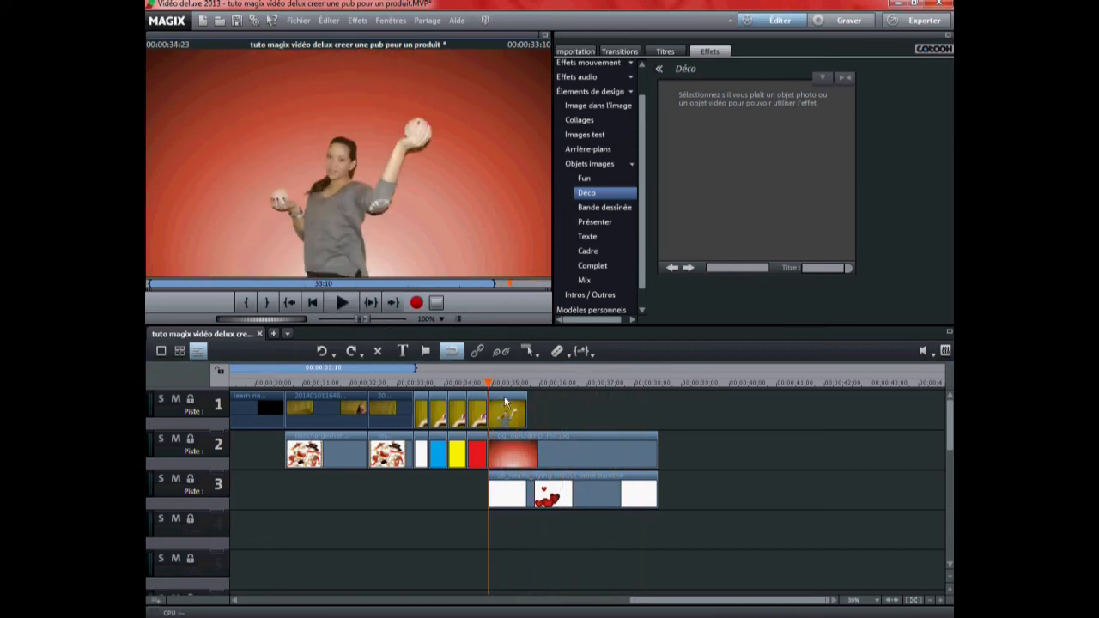
Shorten the DSCF0220 photo on track 1 and place the DSCF0221 photo directly after it, trimmed to a similar length
{"action": "left_click", "coordinate": [518, 417]}
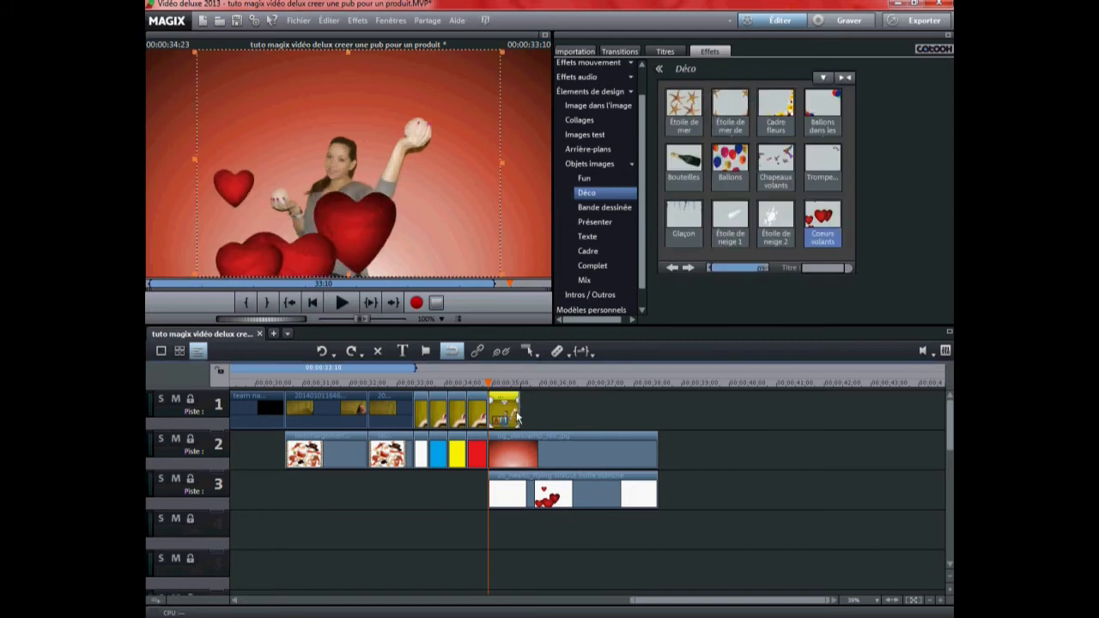
{"action": "left_click", "coordinate": [526, 417]}
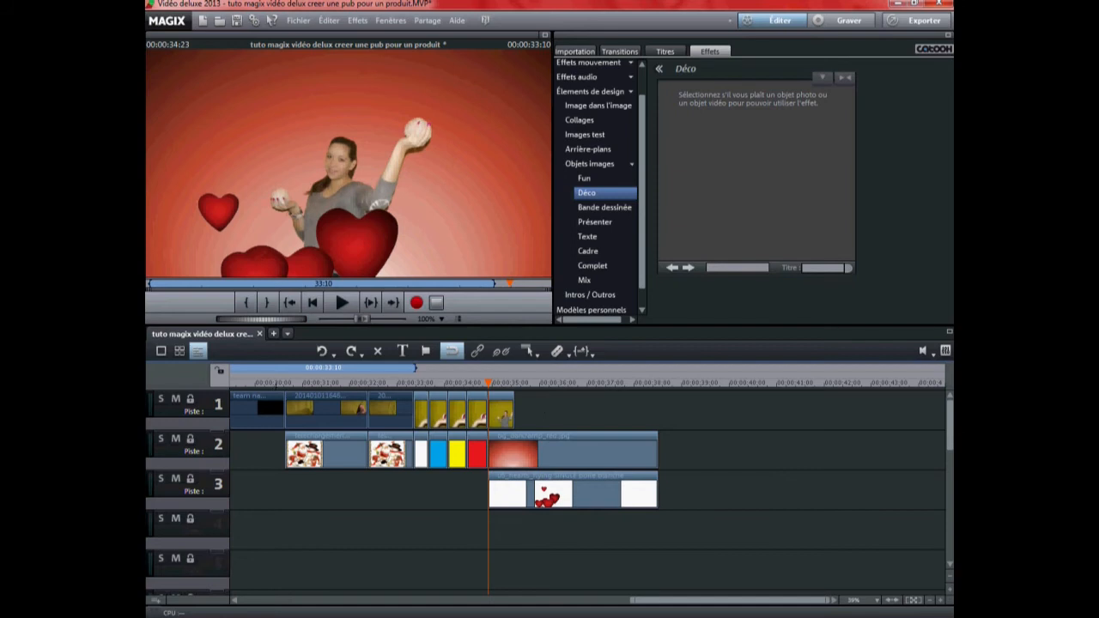
{"action": "key", "text": "alt+Tab"}
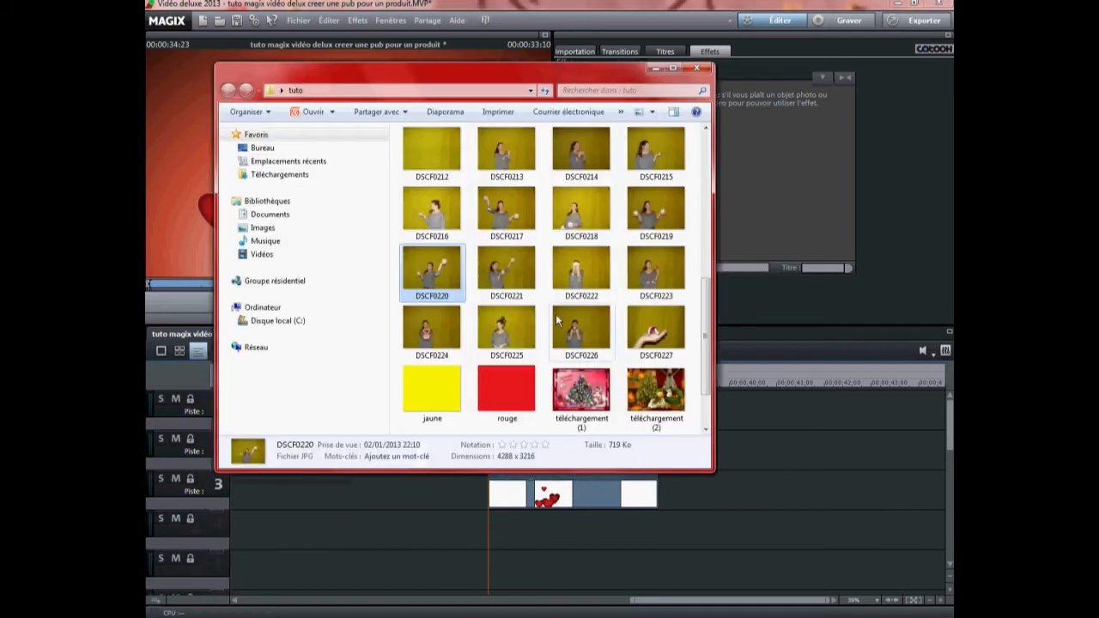
{"action": "left_click_drag", "start_coordinate": [506, 272], "coordinate": [546, 417]}
{"action": "left_click_drag", "start_coordinate": [795, 412], "coordinate": [542, 416]}
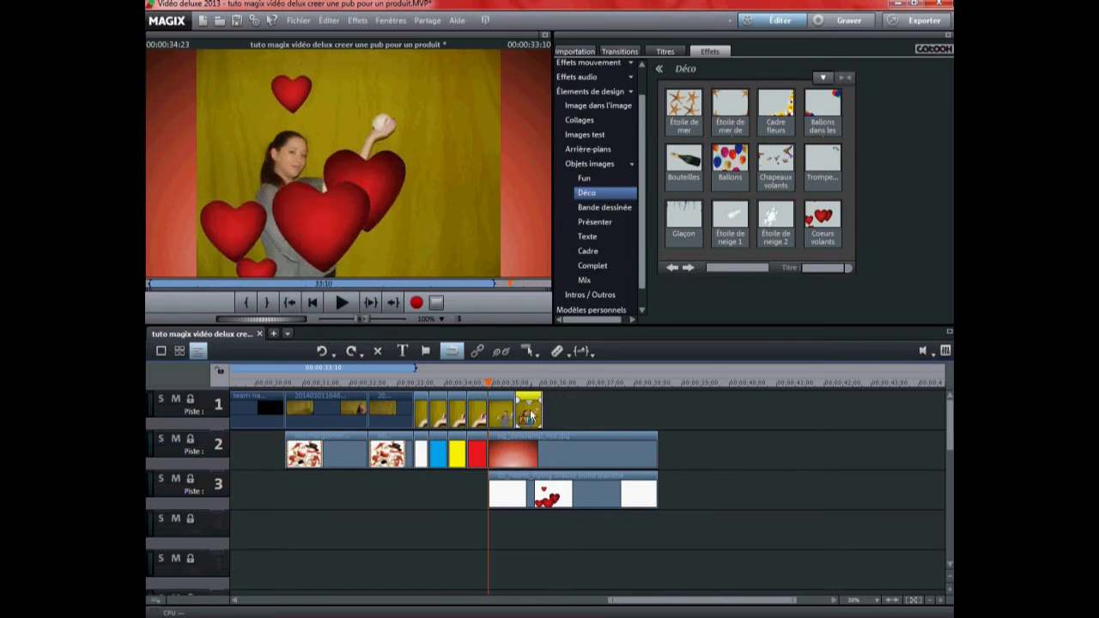
Key out the yellow backdrop of the DSCF0221 photo with the Chrominance effect's Vert mask and a lowered Seuil
{"action": "right_click", "coordinate": [531, 415]}
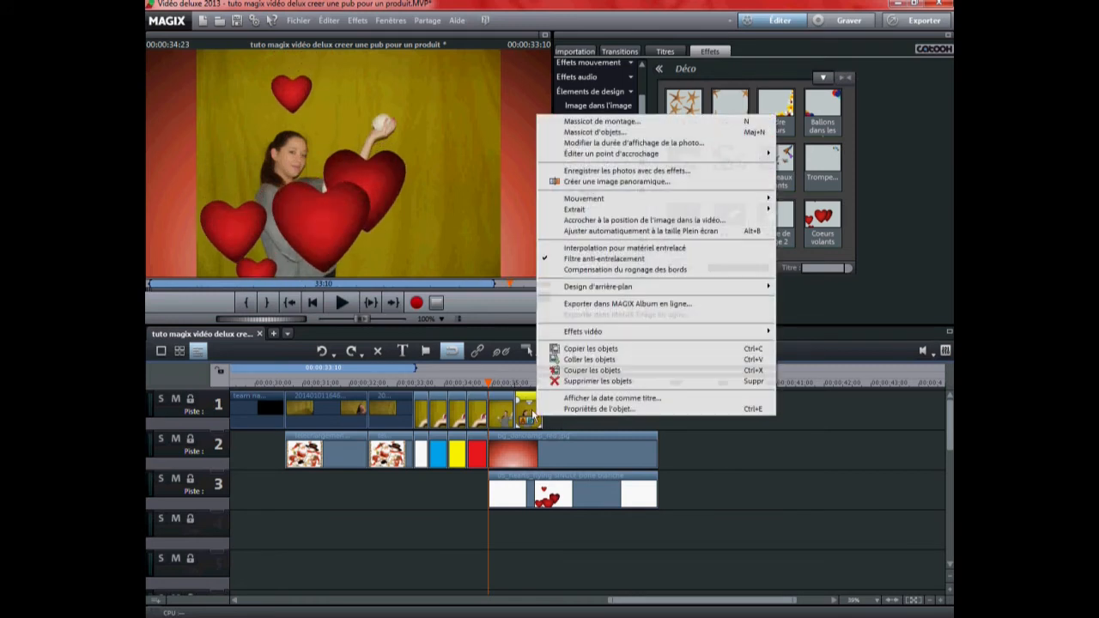
{"action": "left_click", "coordinate": [853, 507]}
{"action": "left_click", "coordinate": [531, 414]}
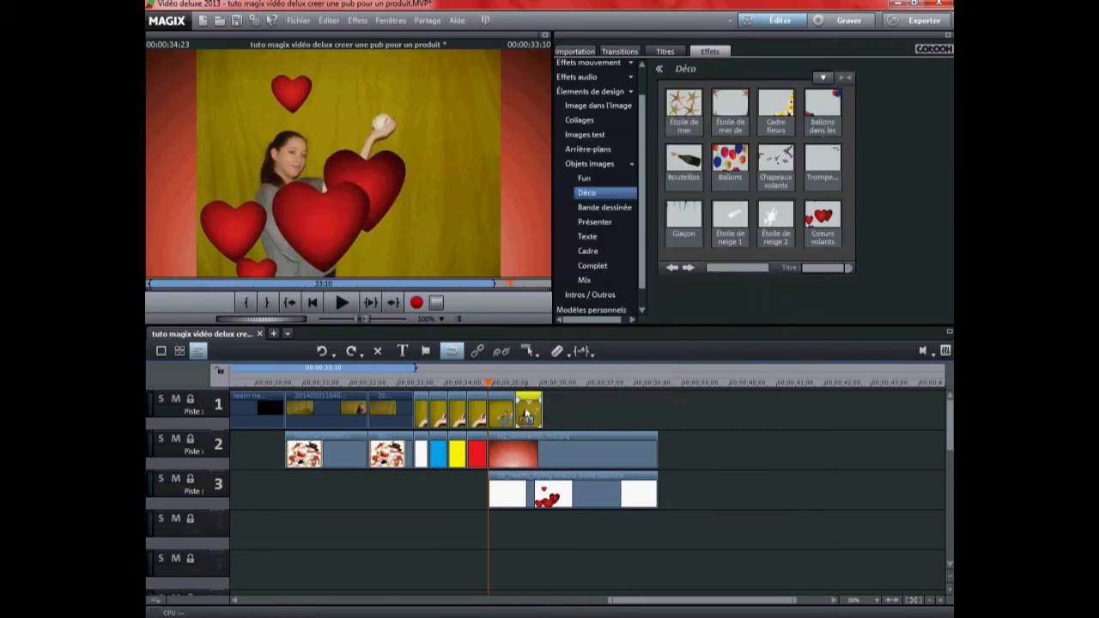
{"action": "left_click", "coordinate": [603, 94]}
{"action": "scroll", "coordinate": [639, 86], "scroll_direction": "up", "scroll_amount": 2}
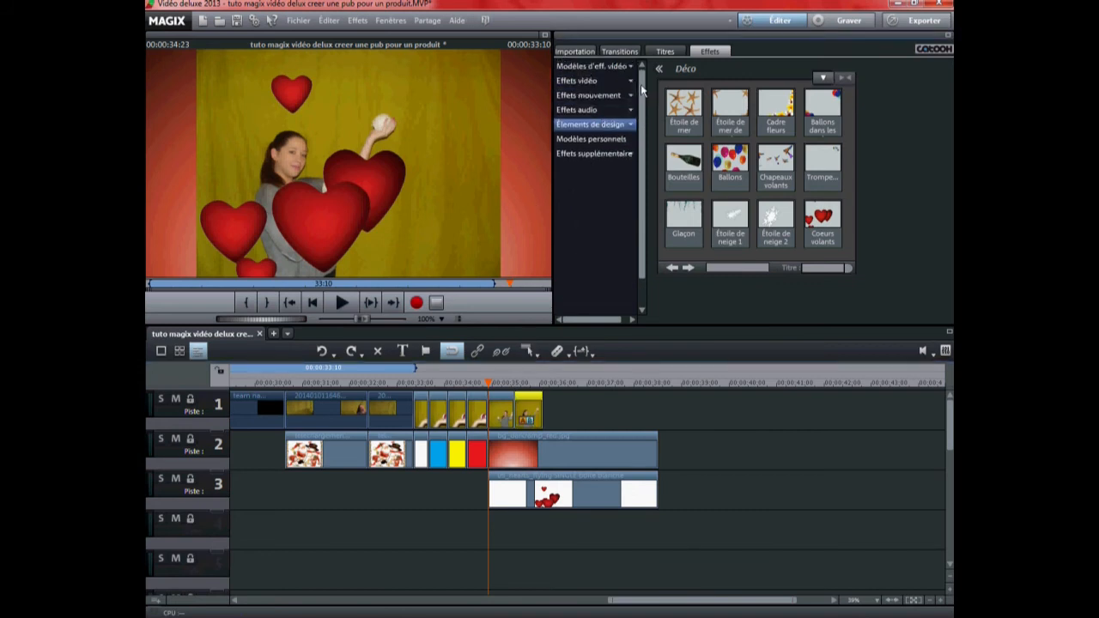
{"action": "left_click", "coordinate": [589, 81]}
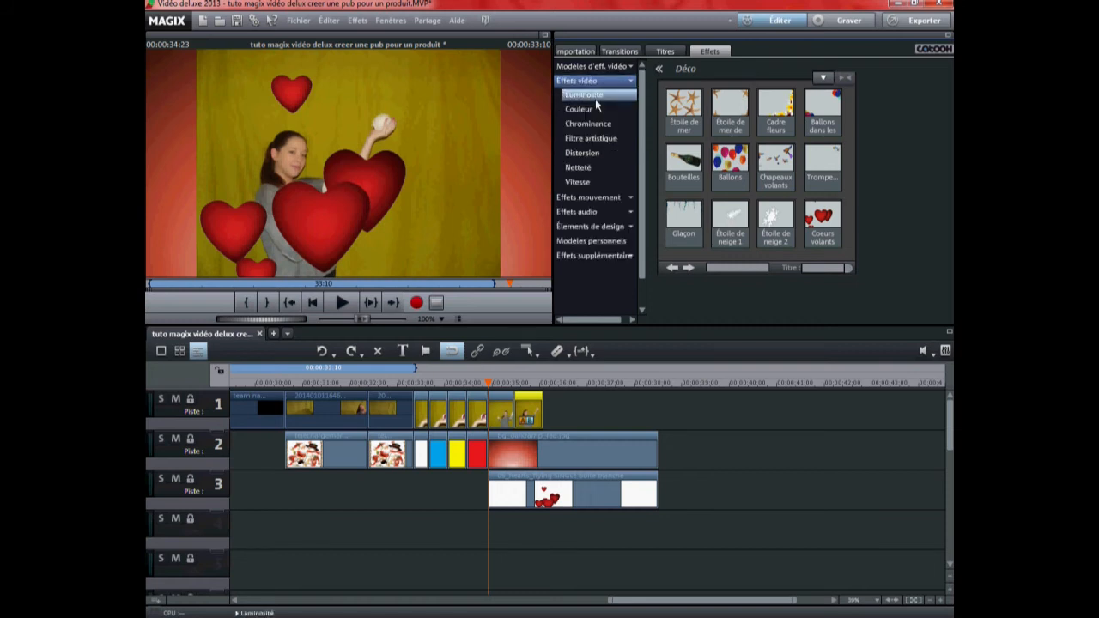
{"action": "left_click", "coordinate": [595, 123]}
{"action": "left_click", "coordinate": [742, 123]}
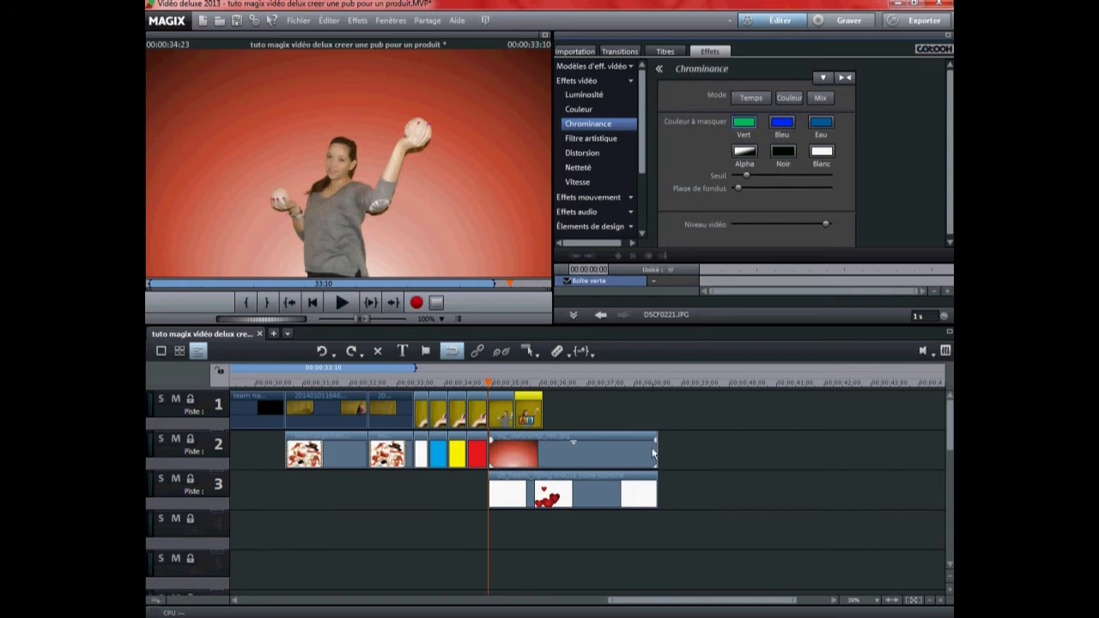
Shorten the red background on track 2 to the end of the DSCF0220 photo and trim the DSCF0221 photo slightly
{"action": "left_click_drag", "start_coordinate": [657, 454], "coordinate": [513, 454]}
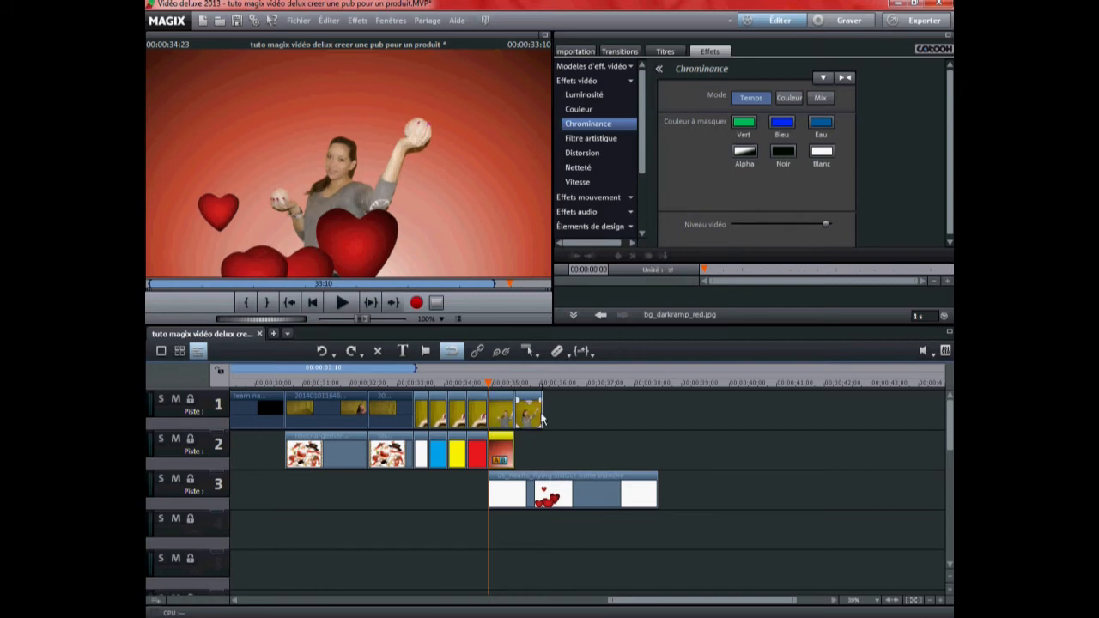
{"action": "left_click", "coordinate": [540, 417]}
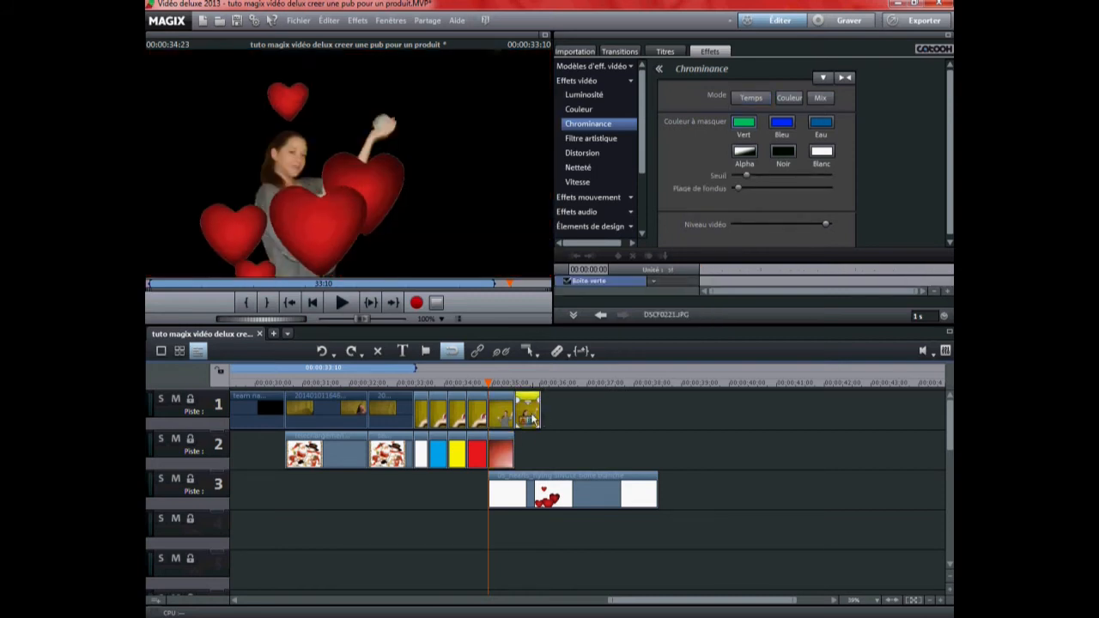
{"action": "left_click", "coordinate": [533, 418]}
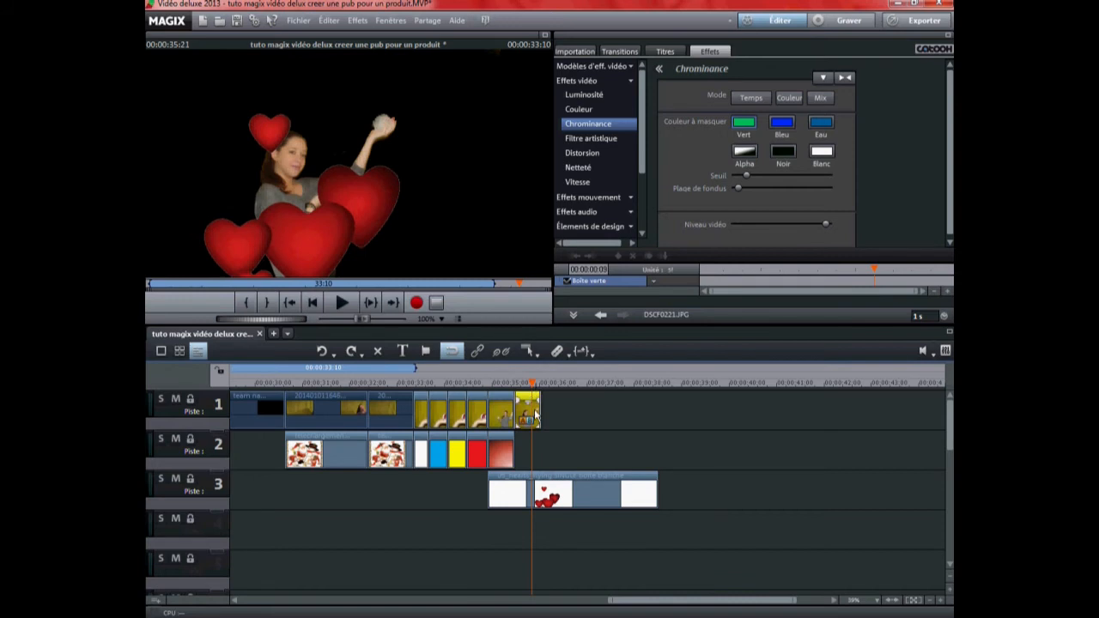
Assign the image file bg_darkramp_paleblue as the background design of the DSCF0221 photo
{"action": "right_click", "coordinate": [536, 416]}
{"action": "mouse_move", "coordinate": [637, 292]}
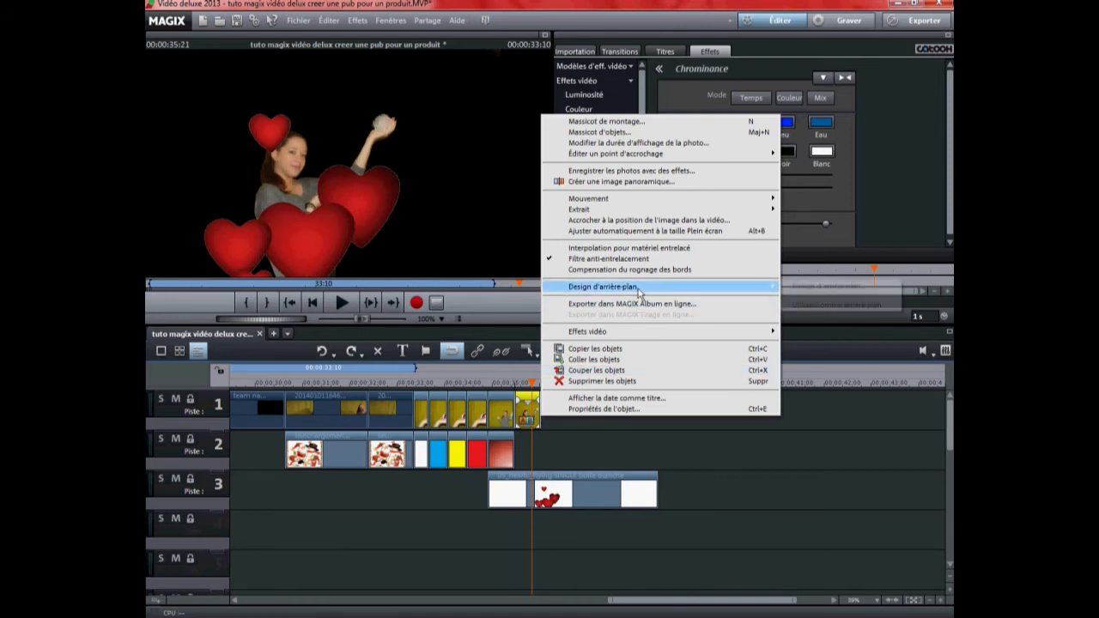
{"action": "left_click", "coordinate": [829, 286]}
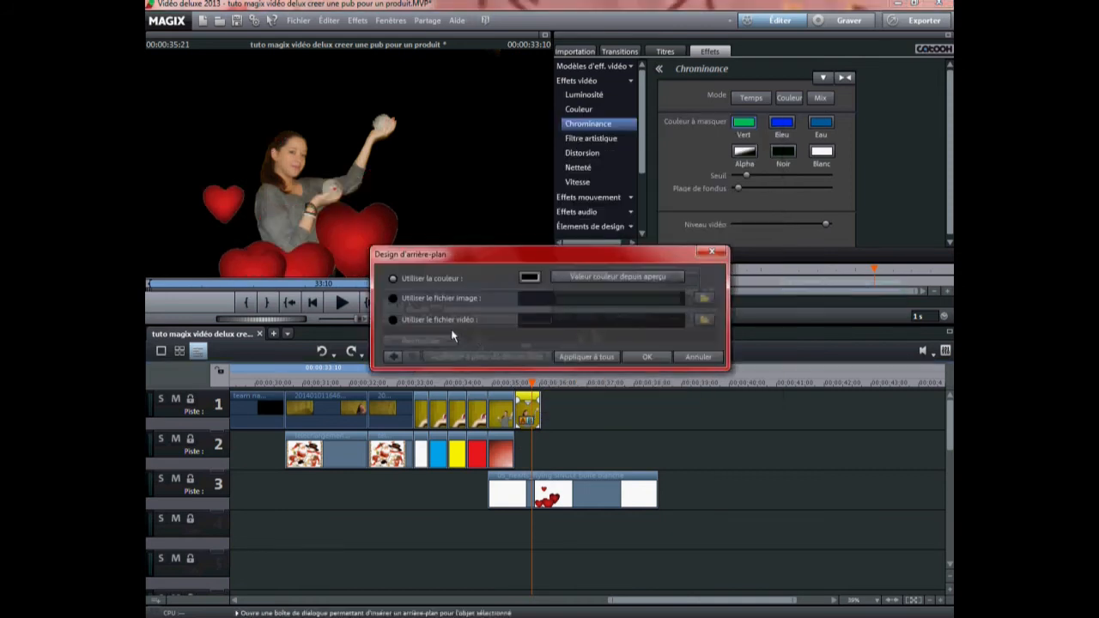
{"action": "left_click", "coordinate": [393, 298]}
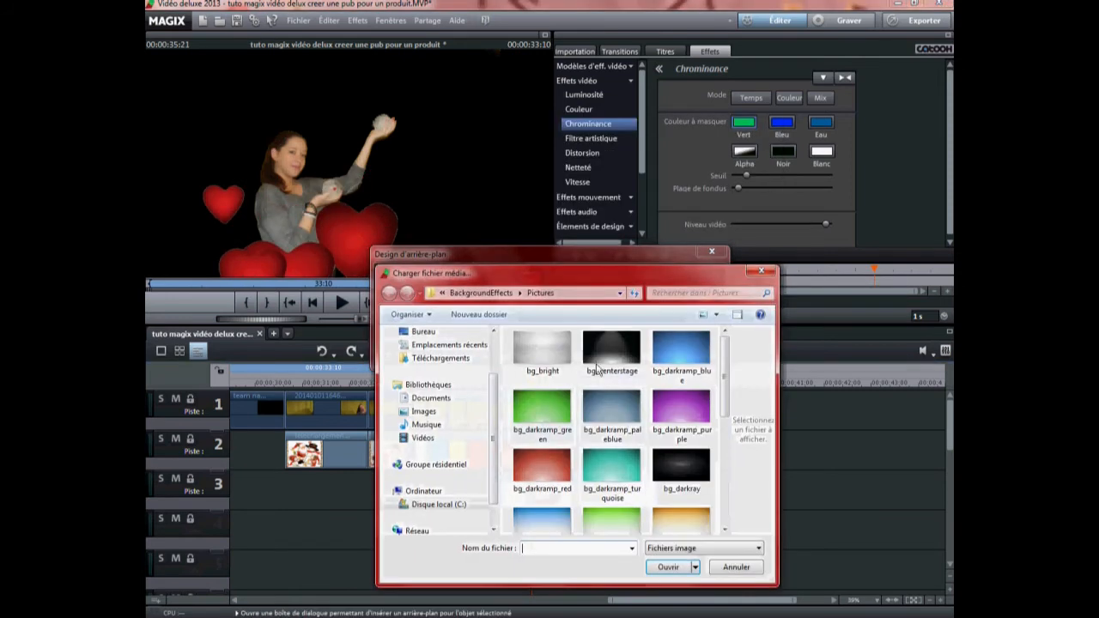
{"action": "left_click", "coordinate": [616, 411]}
{"action": "left_click", "coordinate": [668, 567]}
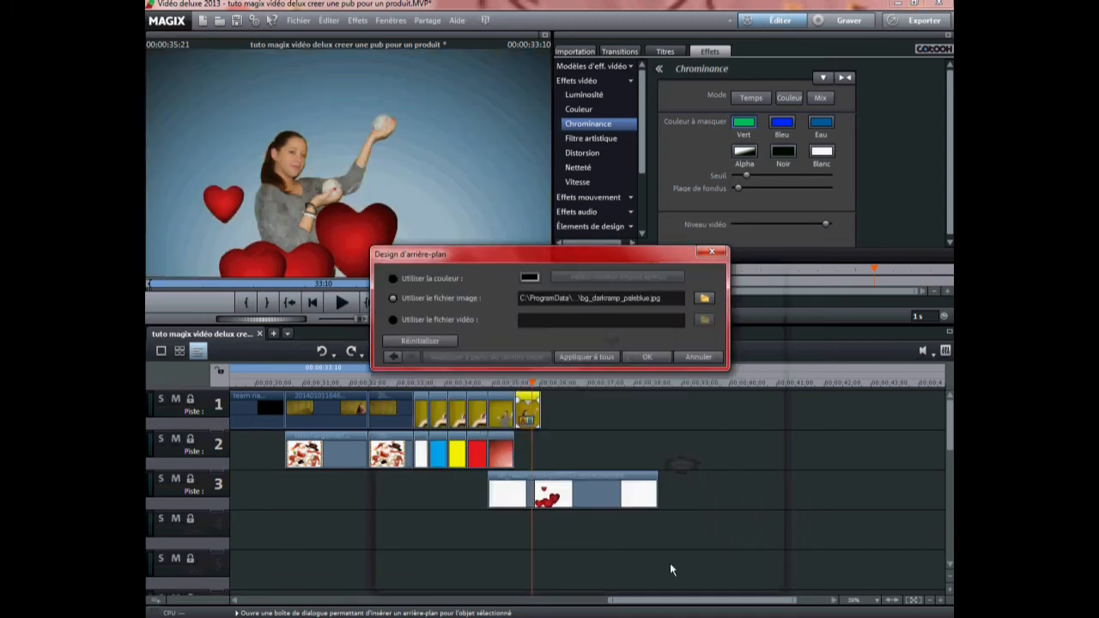
{"action": "left_click", "coordinate": [642, 357]}
{"action": "left_click", "coordinate": [645, 450]}
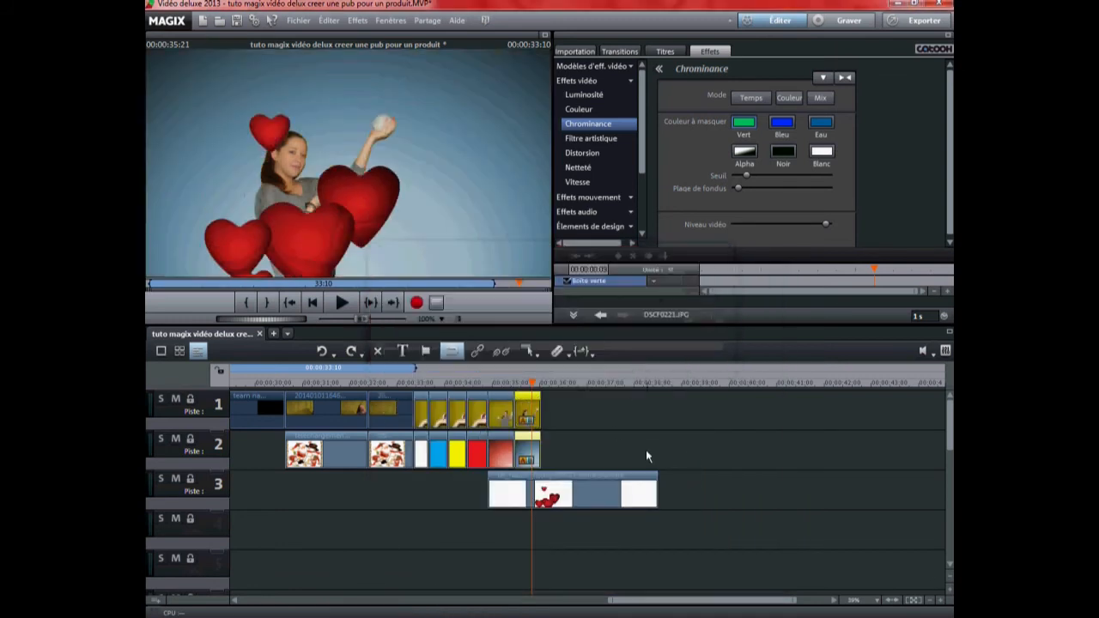
Add the DSCF0222 photo to track 1 at 00:00:36:01 and shorten it to about the length of the preceding photo
{"action": "left_click", "coordinate": [542, 392]}
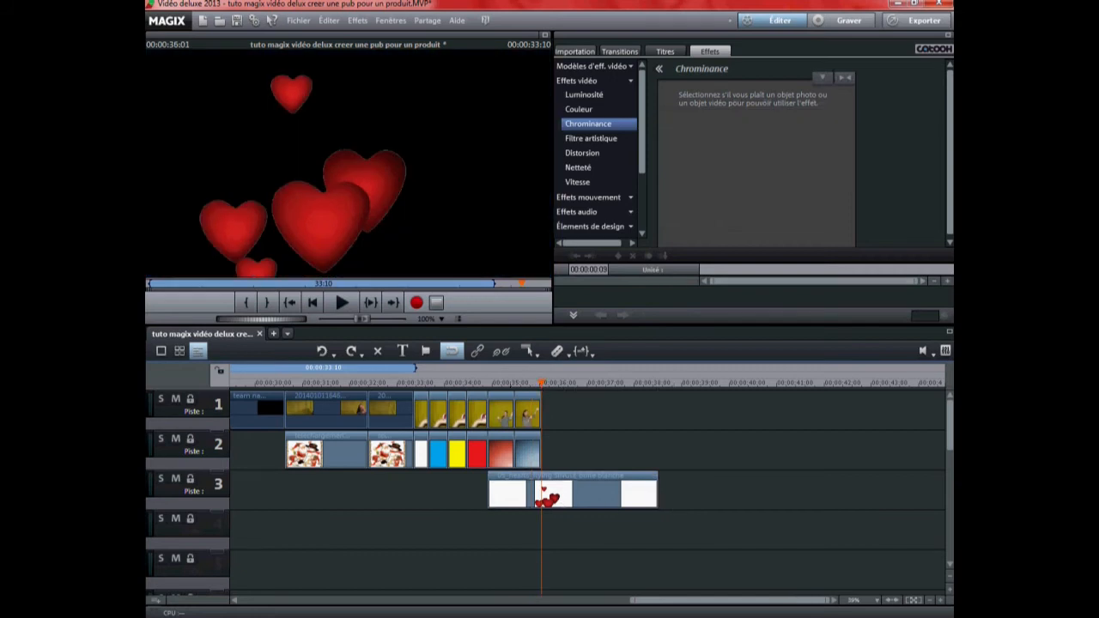
{"action": "key", "text": "alt+Tab"}
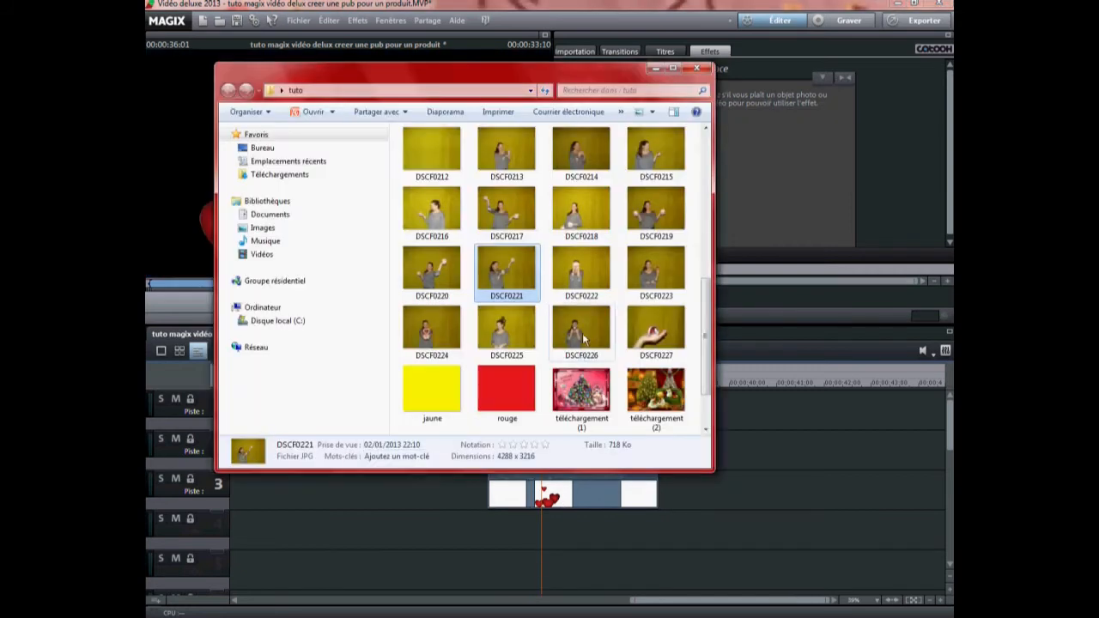
{"action": "left_click_drag", "start_coordinate": [587, 357], "coordinate": [562, 416]}
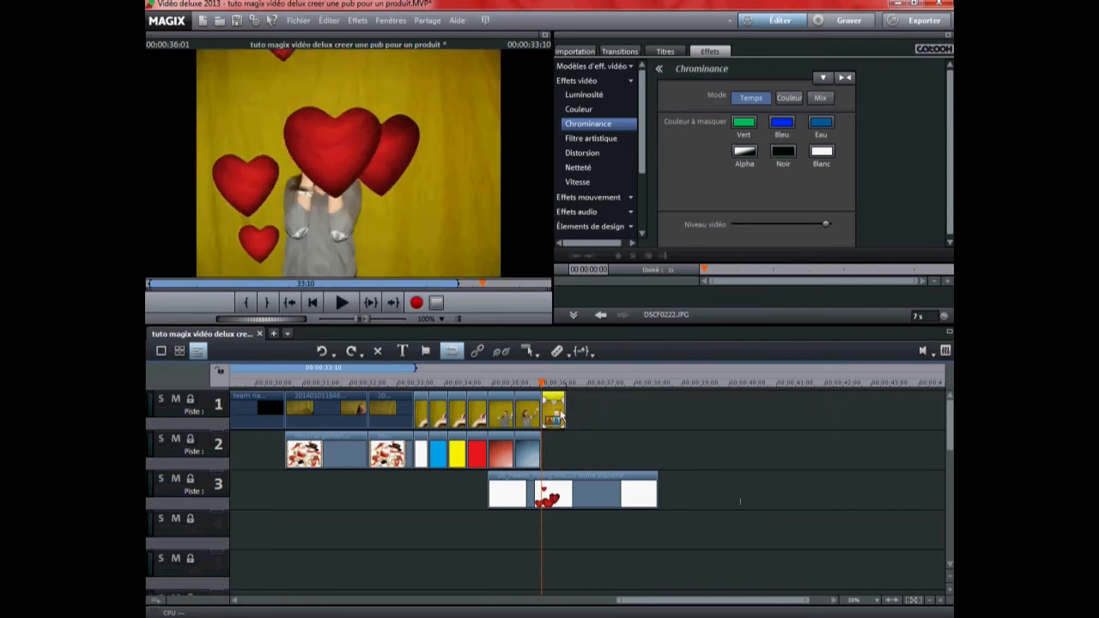
{"action": "mouse_move", "coordinate": [560, 413]}
{"action": "left_mouse_down"}
{"action": "mouse_move", "coordinate": [578, 416]}
{"action": "mouse_move", "coordinate": [565, 416]}
{"action": "left_mouse_up"}
Key out the yellow backdrop of the DSCF0222 photo with the Vert mask and a lowered Seuil
{"action": "left_click", "coordinate": [554, 408]}
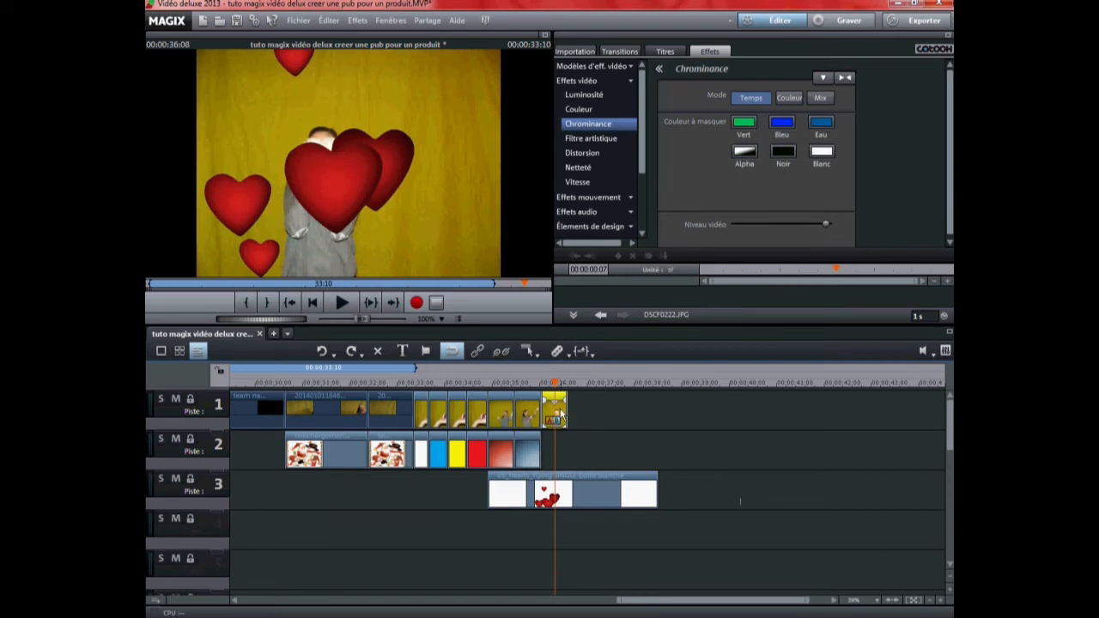
{"action": "left_click", "coordinate": [744, 122]}
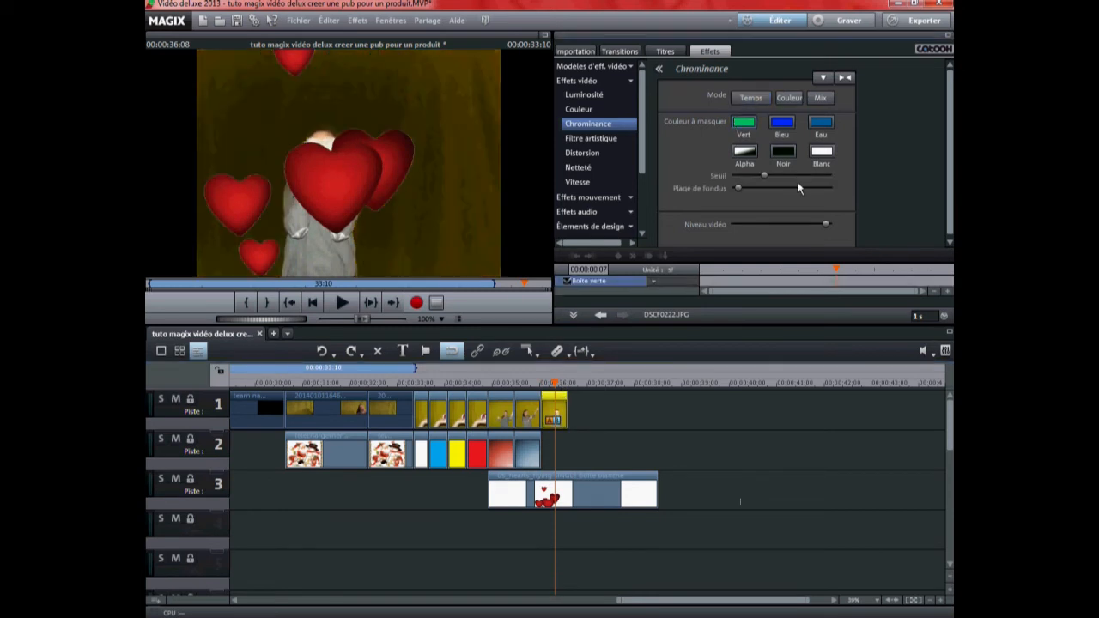
{"action": "left_click_drag", "start_coordinate": [765, 176], "coordinate": [745, 176]}
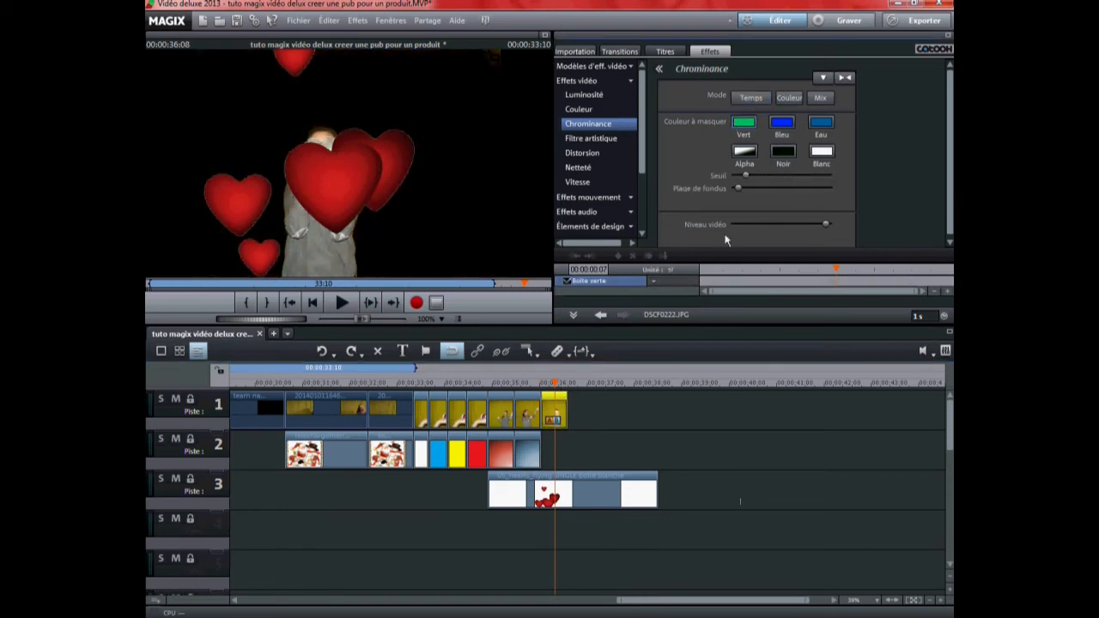
Assign the image file bg_darkramp_purple as the background design of the DSCF0222 photo
{"action": "right_click", "coordinate": [561, 411]}
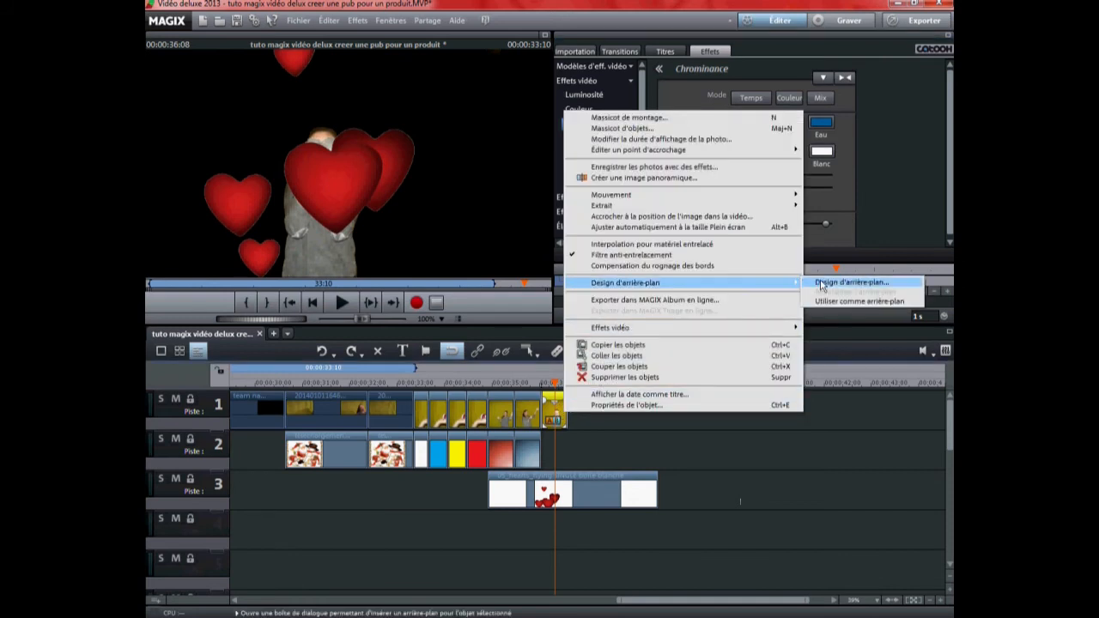
{"action": "left_click", "coordinate": [822, 282]}
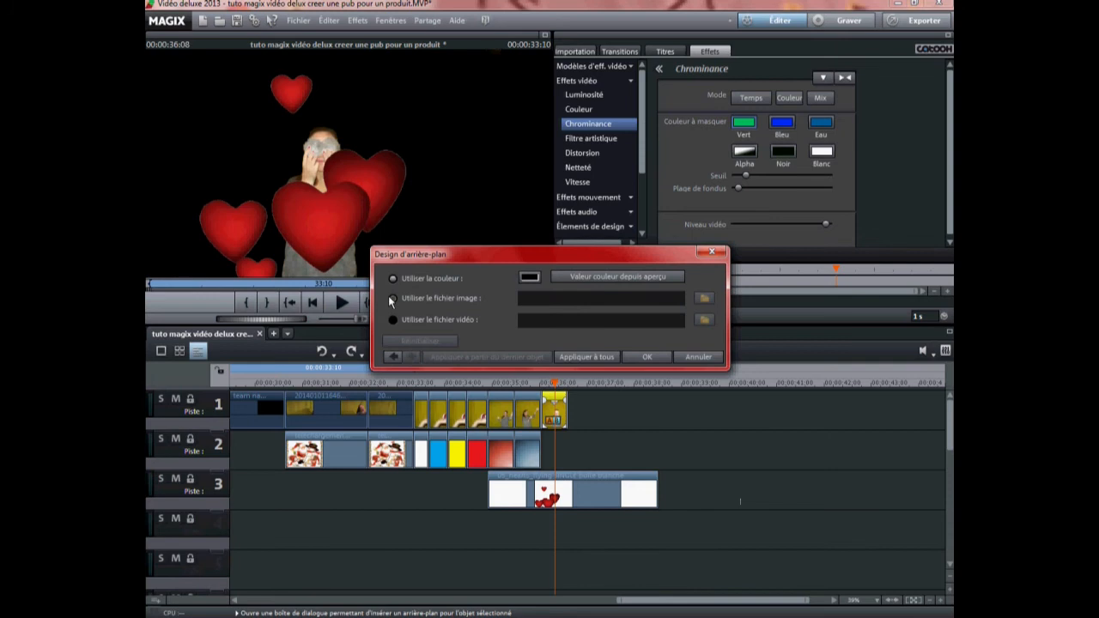
{"action": "left_click", "coordinate": [393, 298]}
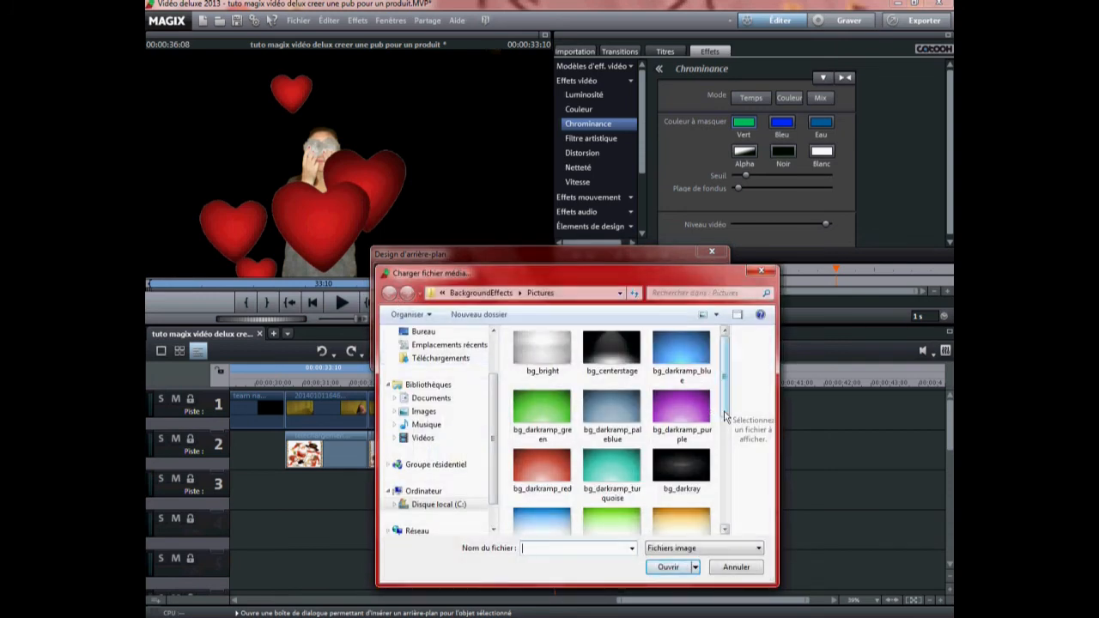
{"action": "left_click", "coordinate": [680, 410]}
{"action": "left_click", "coordinate": [668, 567]}
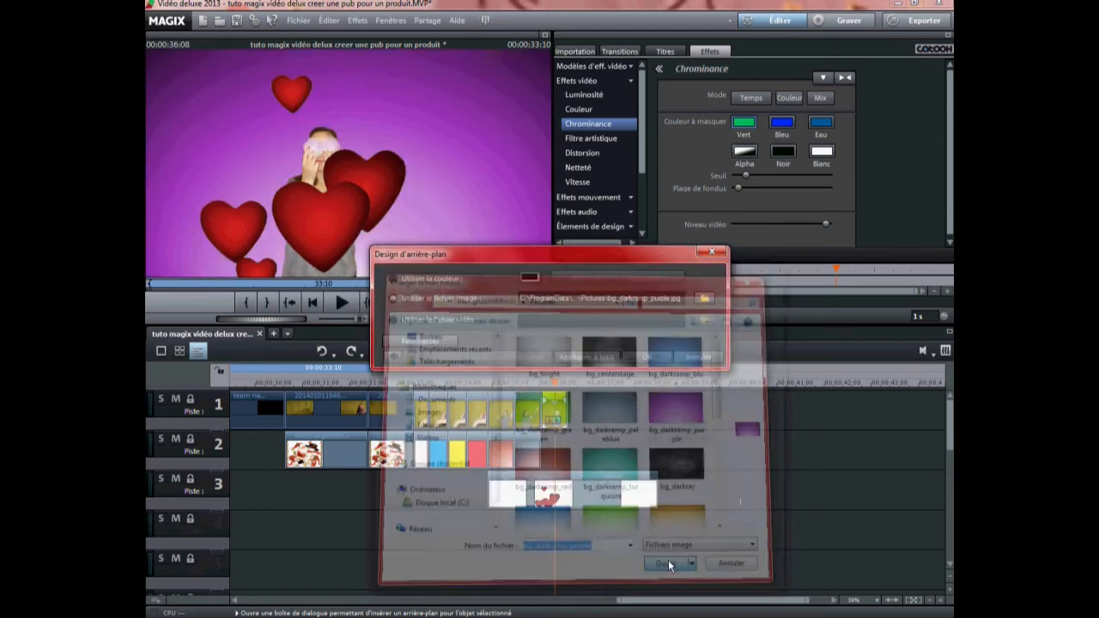
{"action": "left_click", "coordinate": [649, 357]}
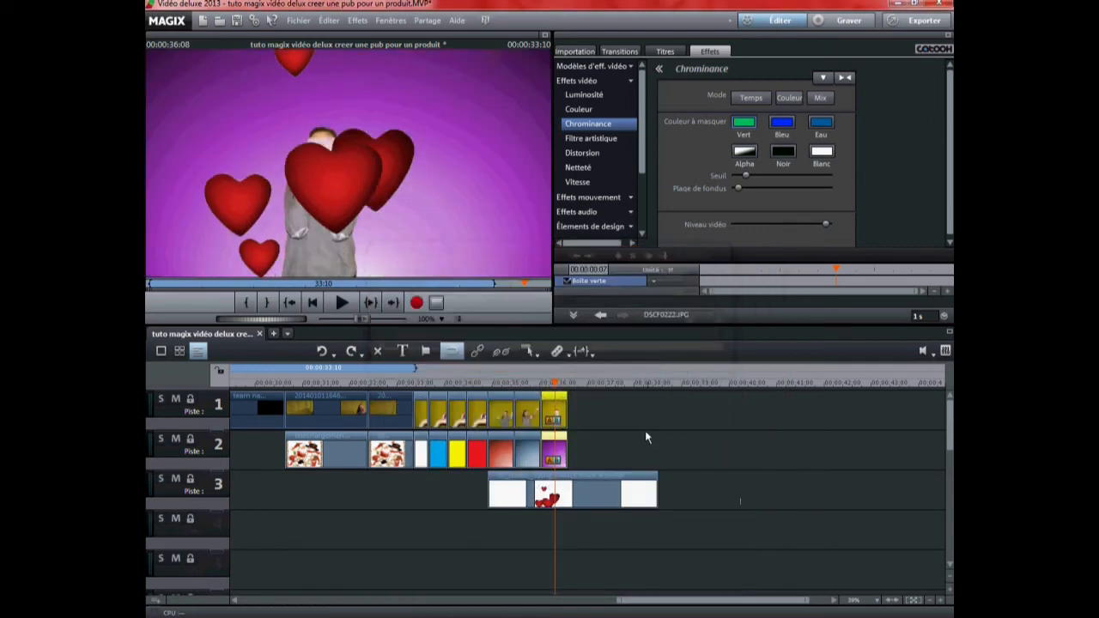
{"action": "left_click", "coordinate": [647, 438]}
Play back the red, pale blue and purple photo sequence from 00:00:34:23 and stop the playback
{"action": "left_click", "coordinate": [487, 384]}
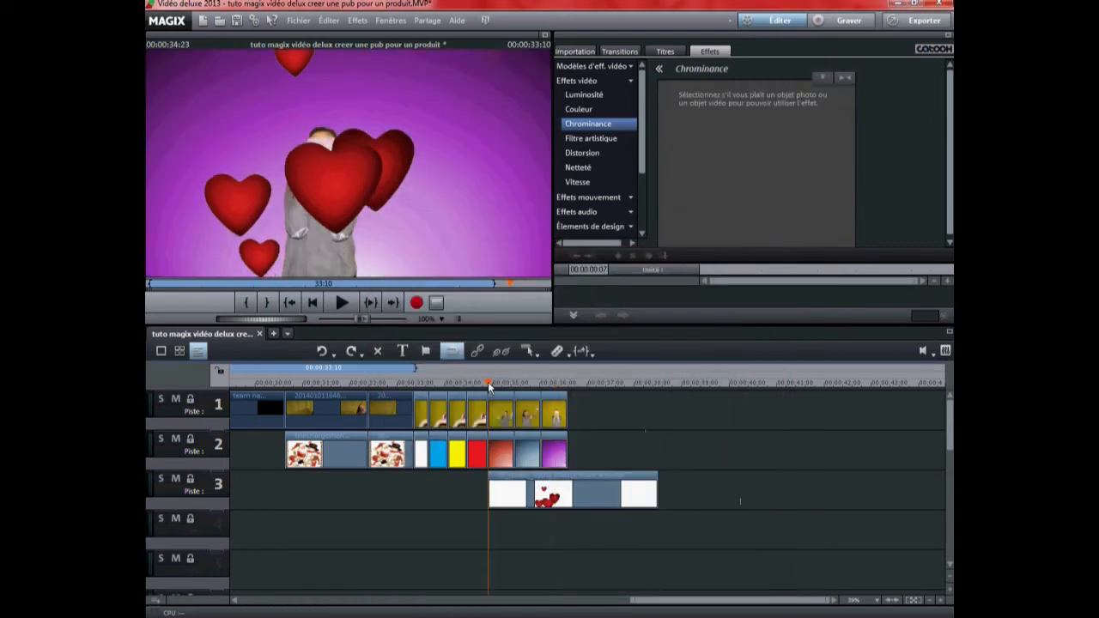
{"action": "left_click", "coordinate": [345, 307]}
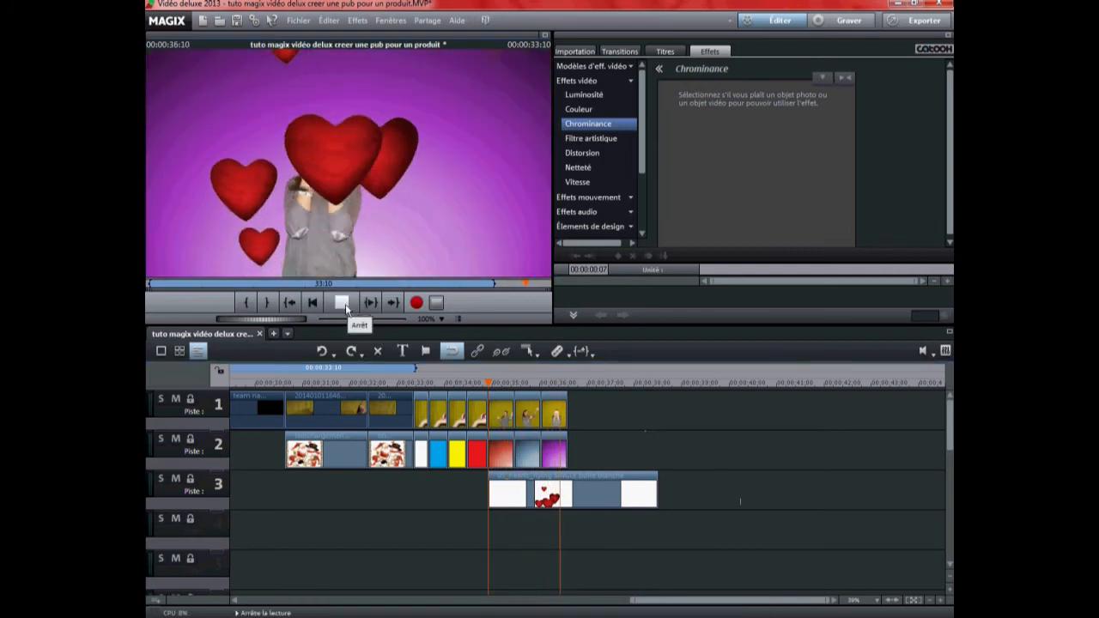
{"action": "left_click", "coordinate": [342, 304]}
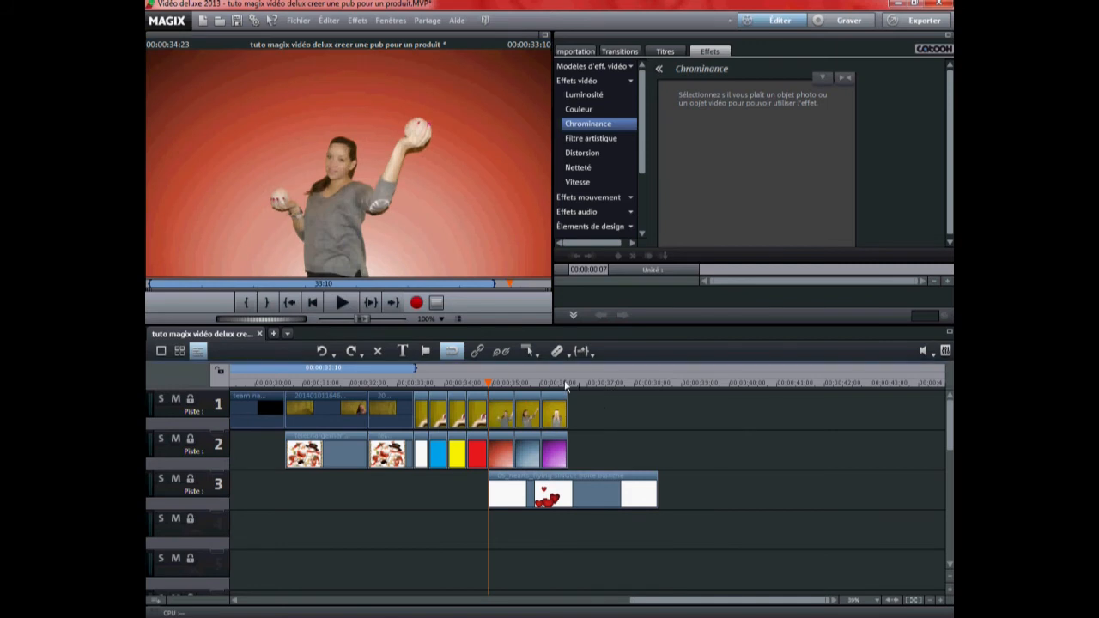
Add the DSCF0219 photo to track 1 at 00:00:36:15 and shorten it to about the length of the preceding photos
{"action": "left_click", "coordinate": [565, 383]}
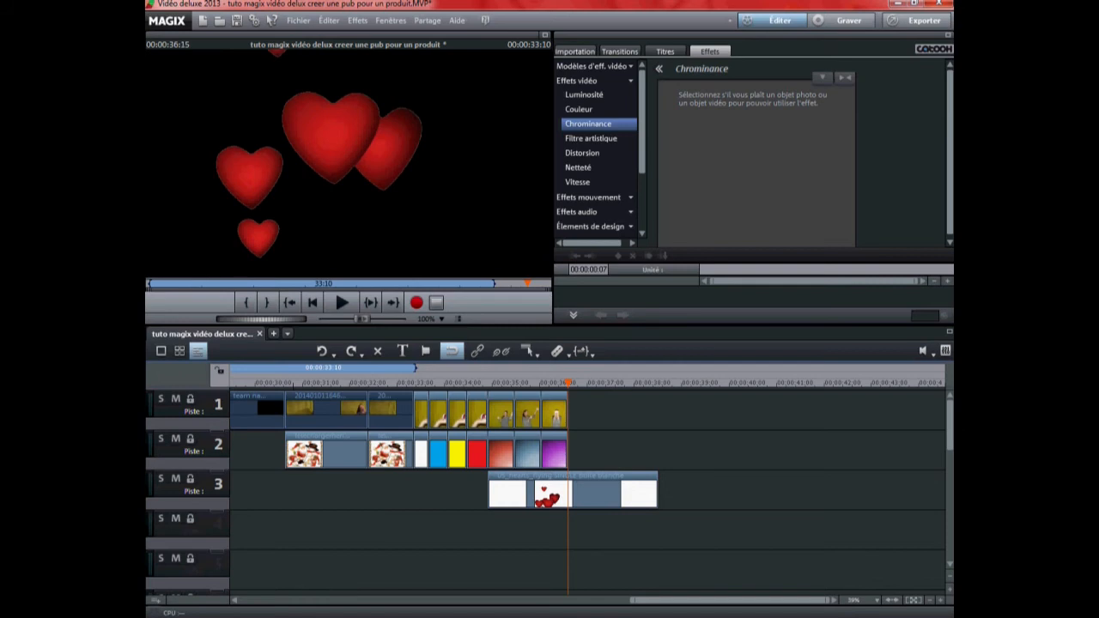
{"action": "key", "text": "alt+Tab"}
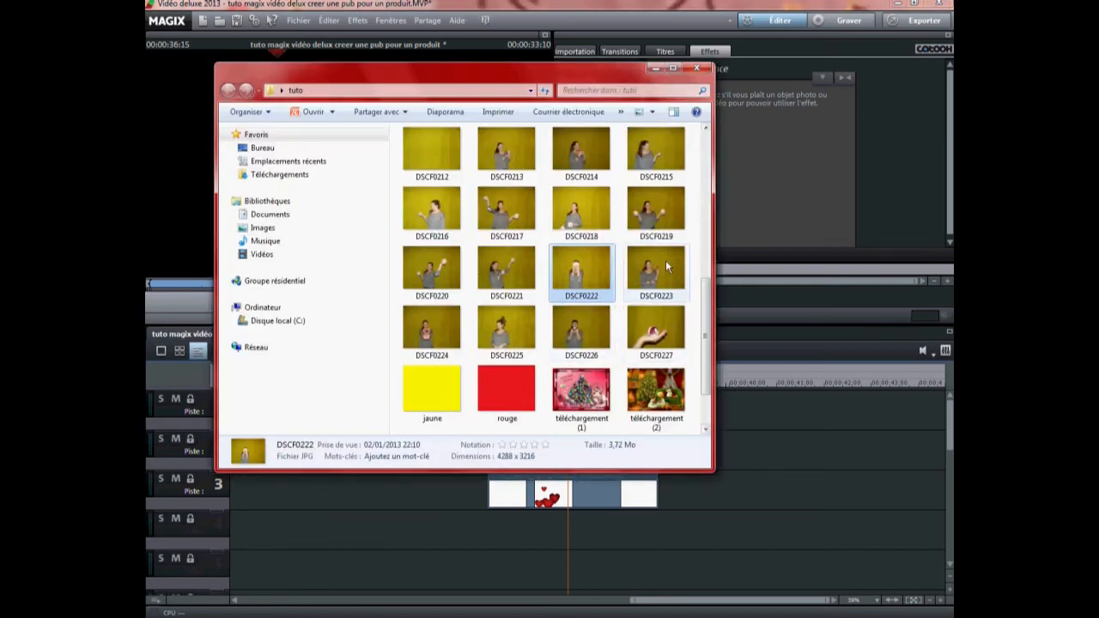
{"action": "left_click_drag", "start_coordinate": [666, 267], "coordinate": [602, 412]}
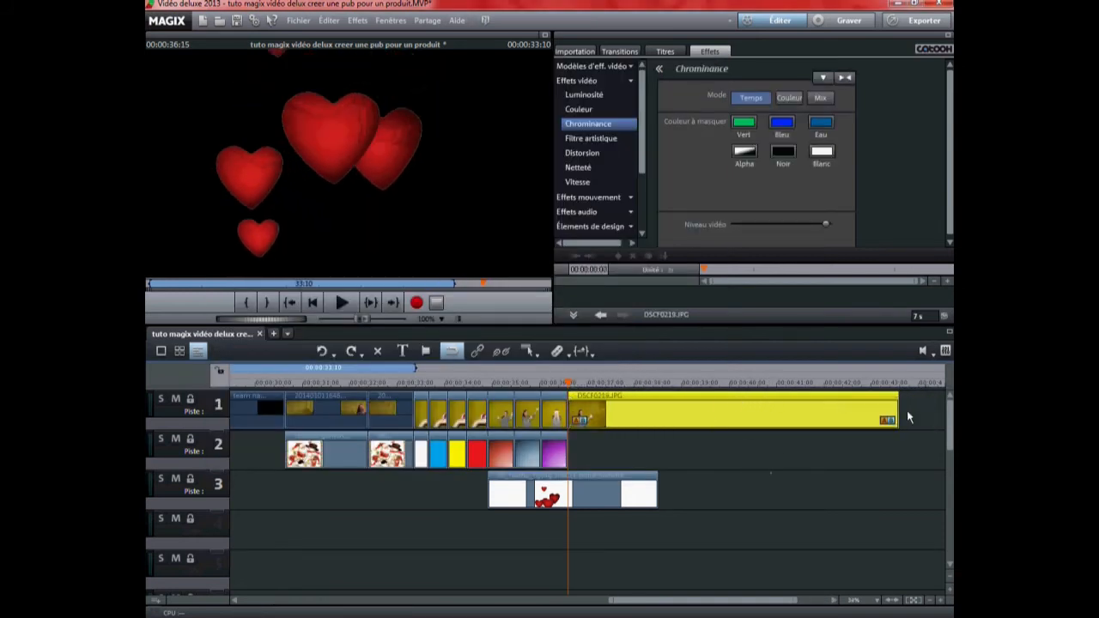
{"action": "left_click_drag", "start_coordinate": [804, 416], "coordinate": [592, 417]}
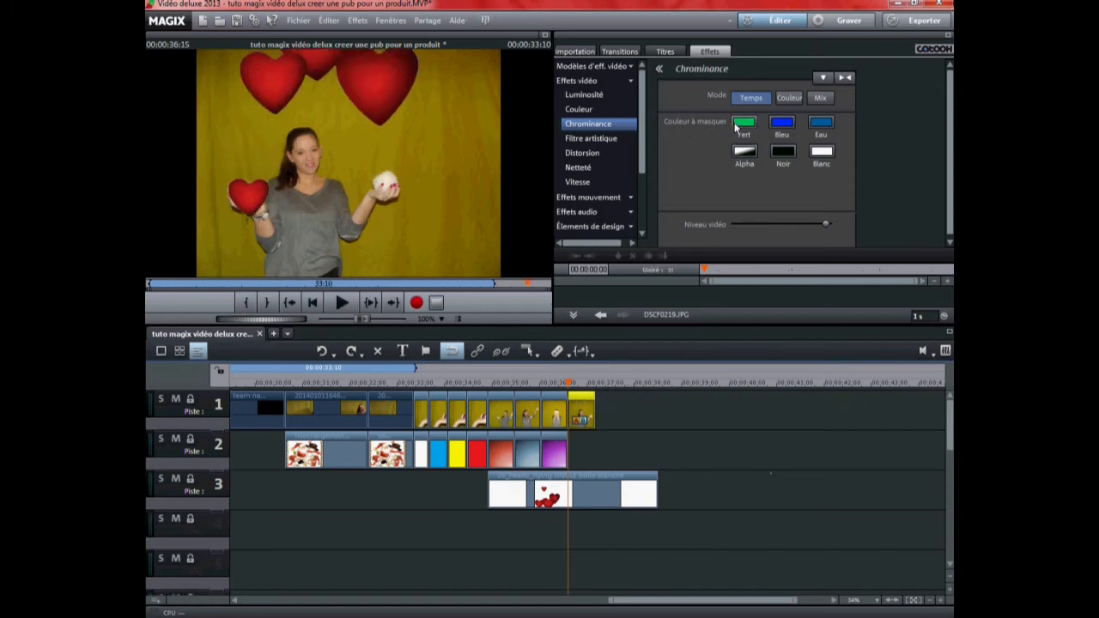
Key out the DSCF0219 photo's yellow backdrop with the Vert mask and a lowered Seuil, and assign the image file bg_lightramp_yellow as its background design
{"action": "left_click", "coordinate": [735, 127]}
{"action": "left_click_drag", "start_coordinate": [759, 177], "coordinate": [748, 178]}
{"action": "right_click", "coordinate": [589, 410]}
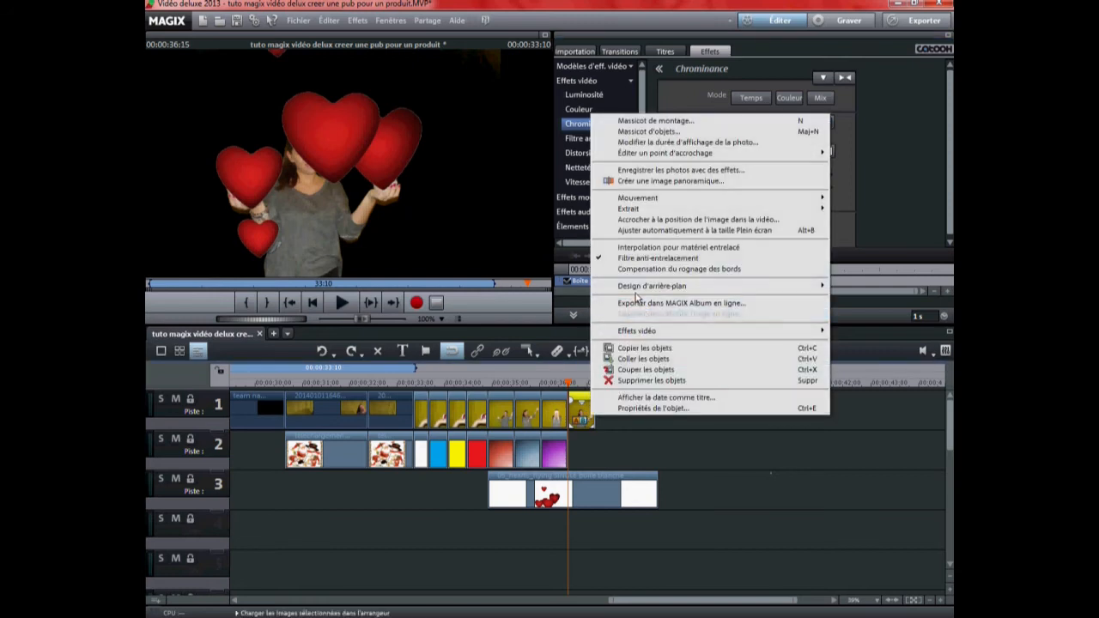
{"action": "mouse_move", "coordinate": [642, 288]}
{"action": "left_click", "coordinate": [888, 289]}
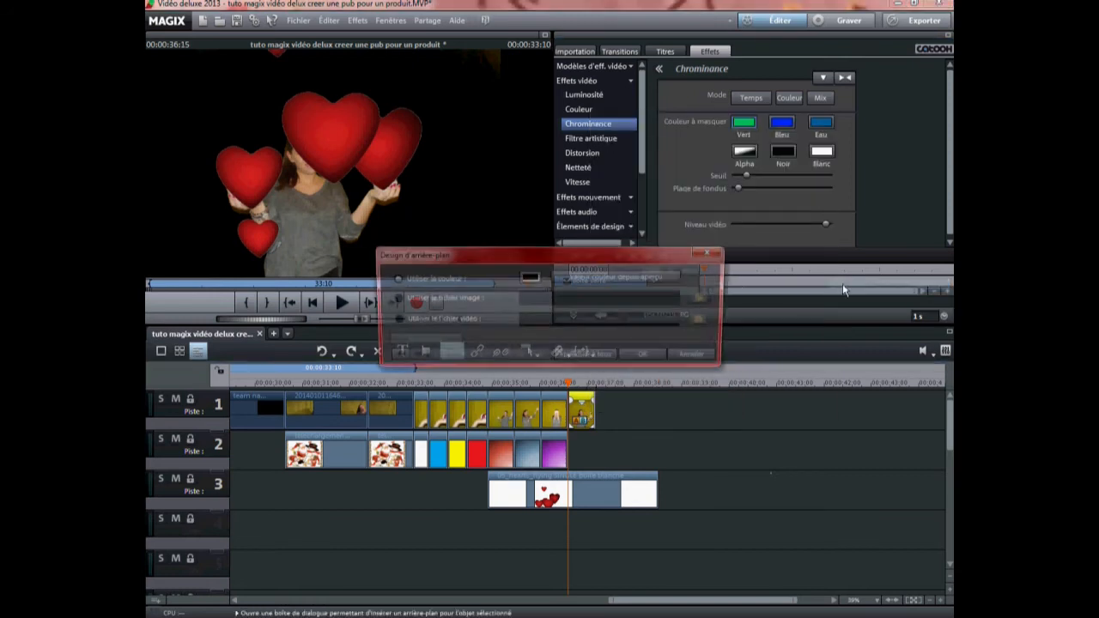
{"action": "left_click", "coordinate": [393, 298]}
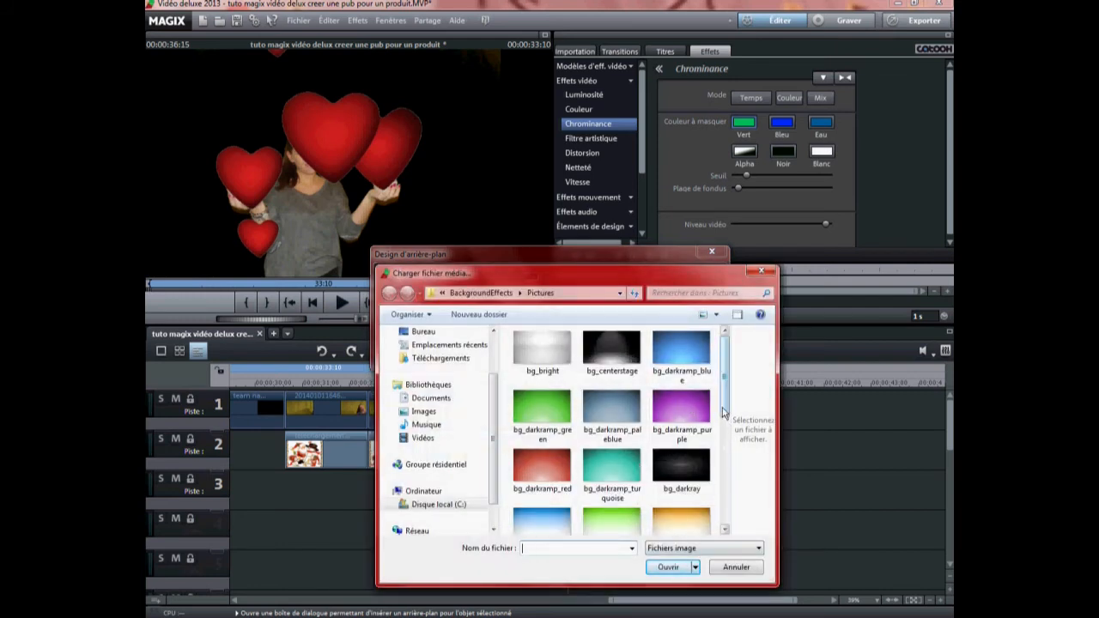
{"action": "scroll", "coordinate": [724, 422], "scroll_direction": "down", "scroll_amount": 1}
{"action": "scroll", "coordinate": [724, 422], "scroll_direction": "up", "scroll_amount": 1}
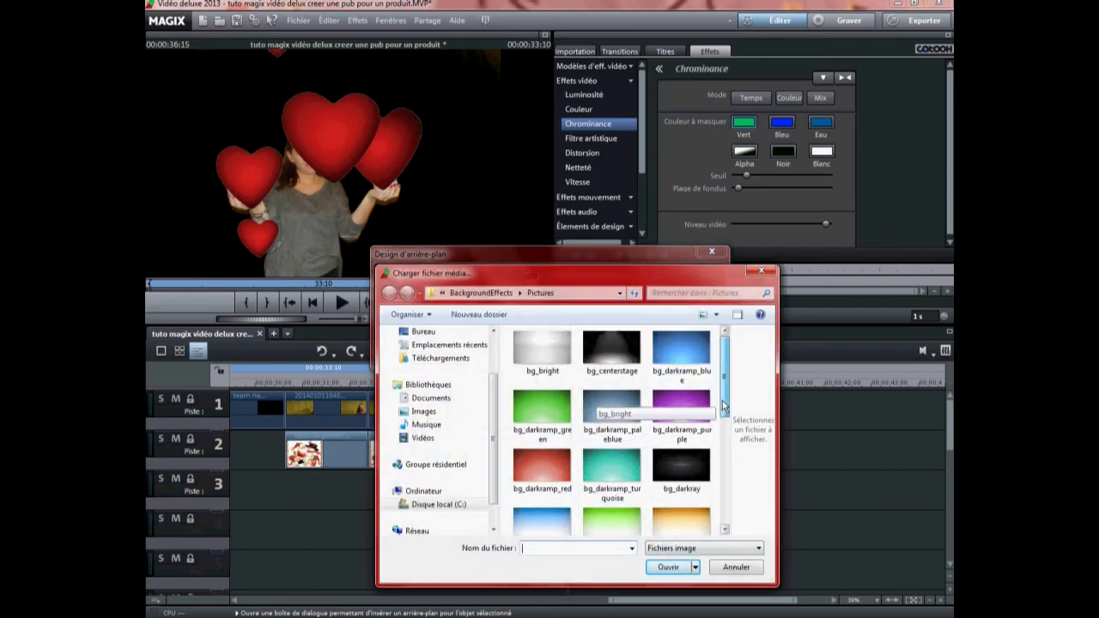
{"action": "left_click_drag", "start_coordinate": [724, 411], "coordinate": [723, 444]}
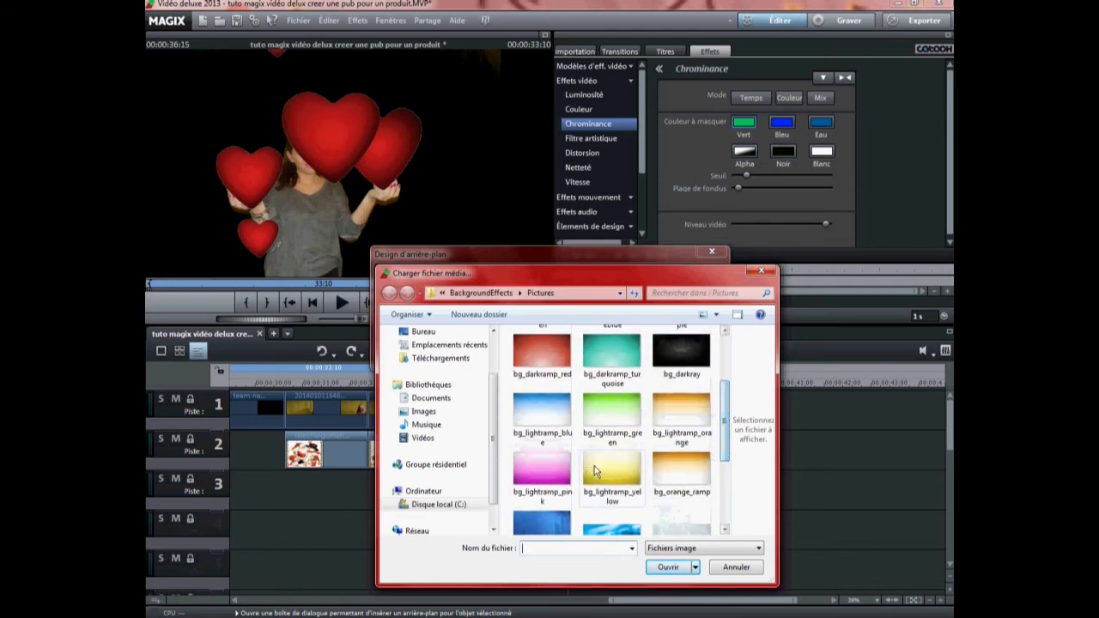
{"action": "left_click", "coordinate": [600, 468]}
{"action": "left_click", "coordinate": [668, 566]}
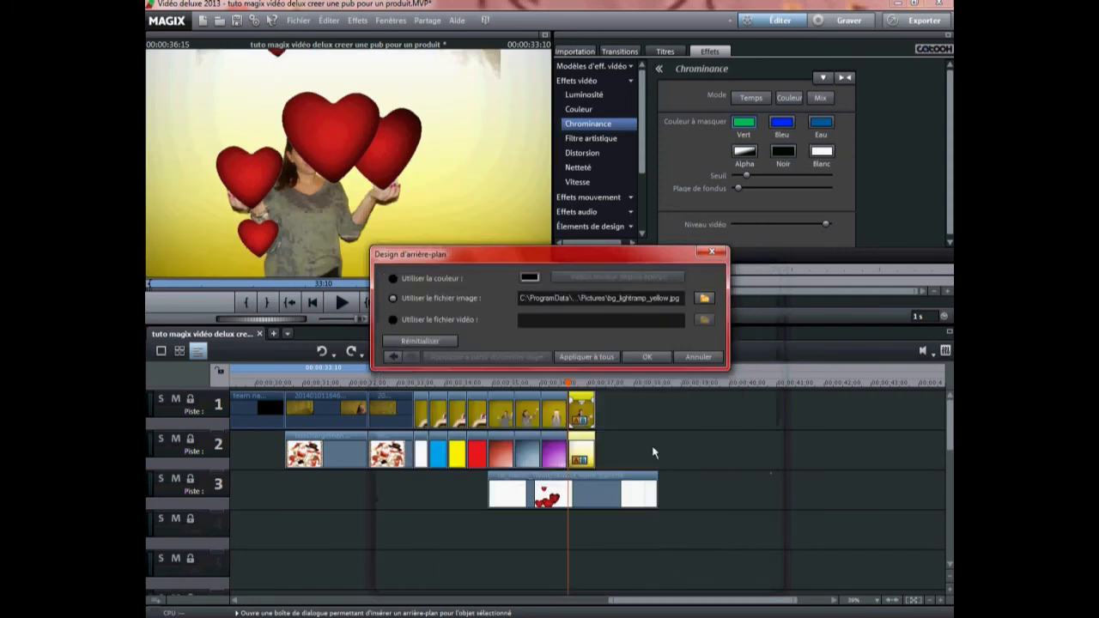
{"action": "left_click", "coordinate": [645, 356]}
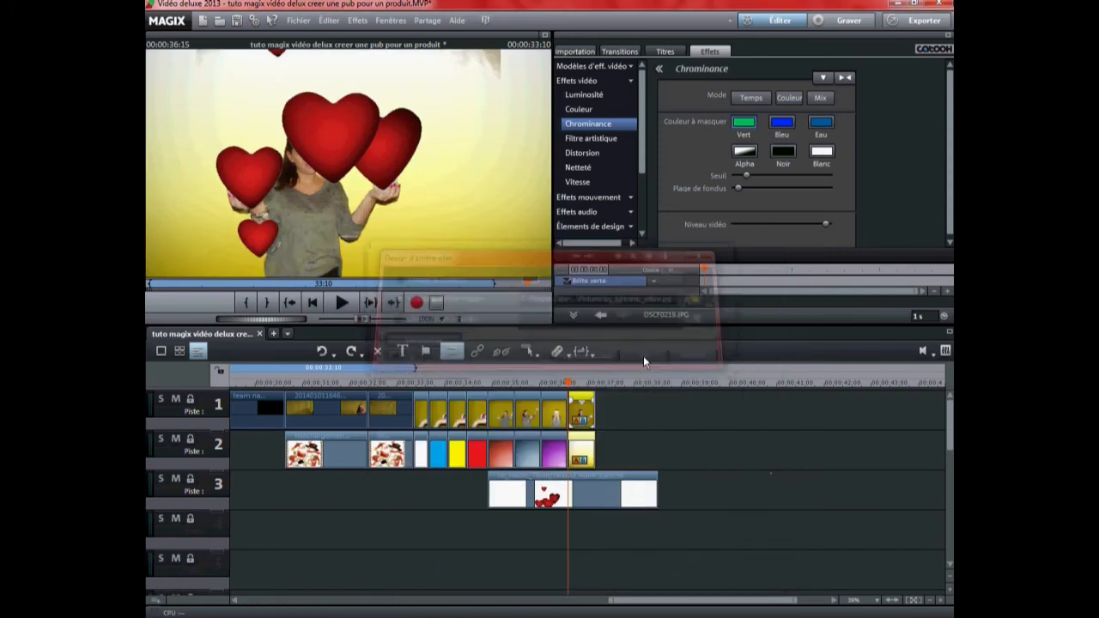
{"action": "left_click", "coordinate": [615, 418]}
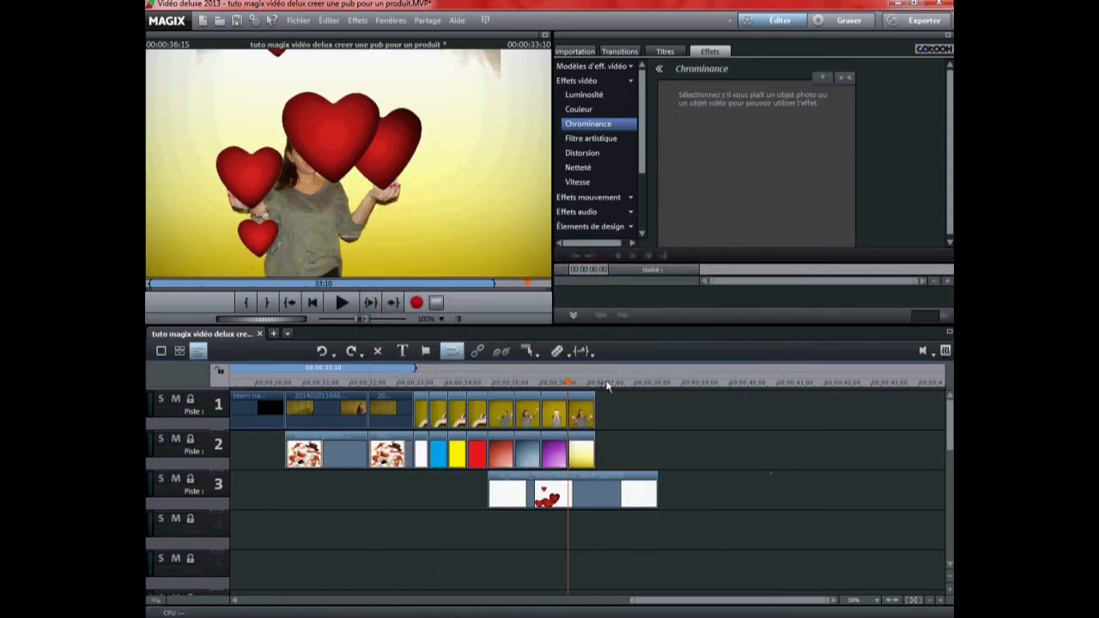
Add the DSCF0218 photo to track 1 at 00:00:37:05 with a length of about 1 s, and trim 05_hearts_flying to end with it
{"action": "left_click", "coordinate": [369, 617]}
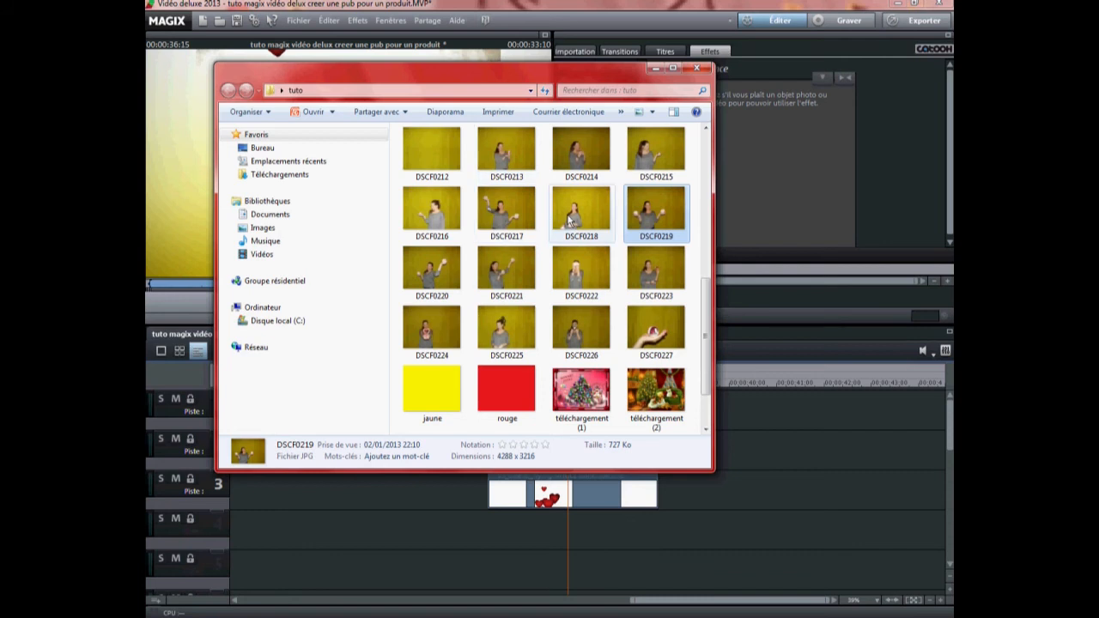
{"action": "left_click_drag", "start_coordinate": [568, 221], "coordinate": [745, 441]}
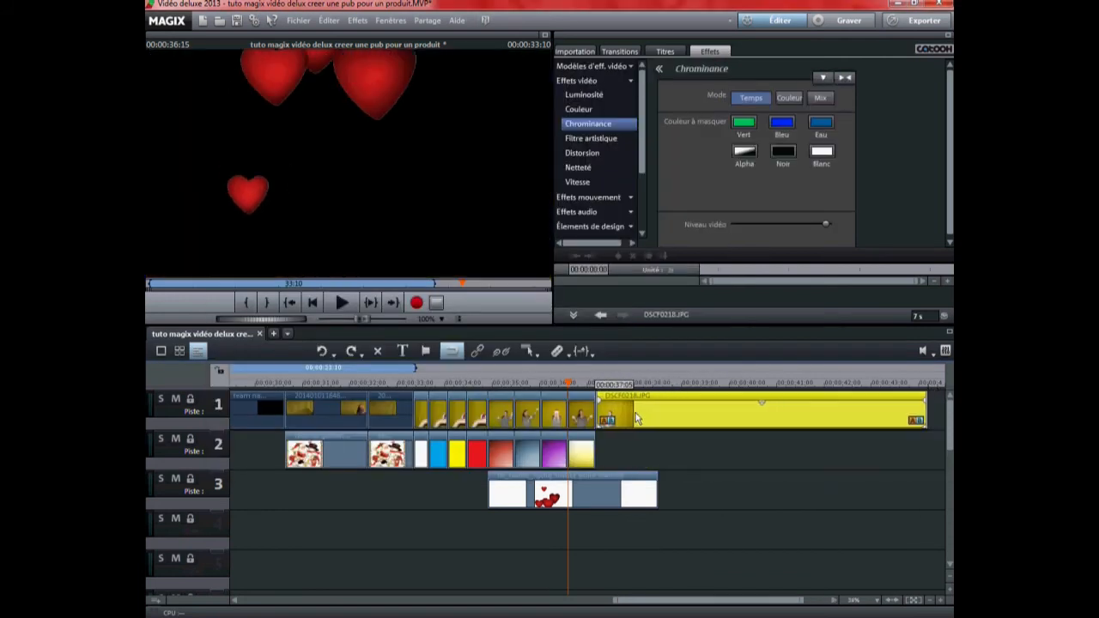
{"action": "left_click_drag", "start_coordinate": [732, 412], "coordinate": [624, 412]}
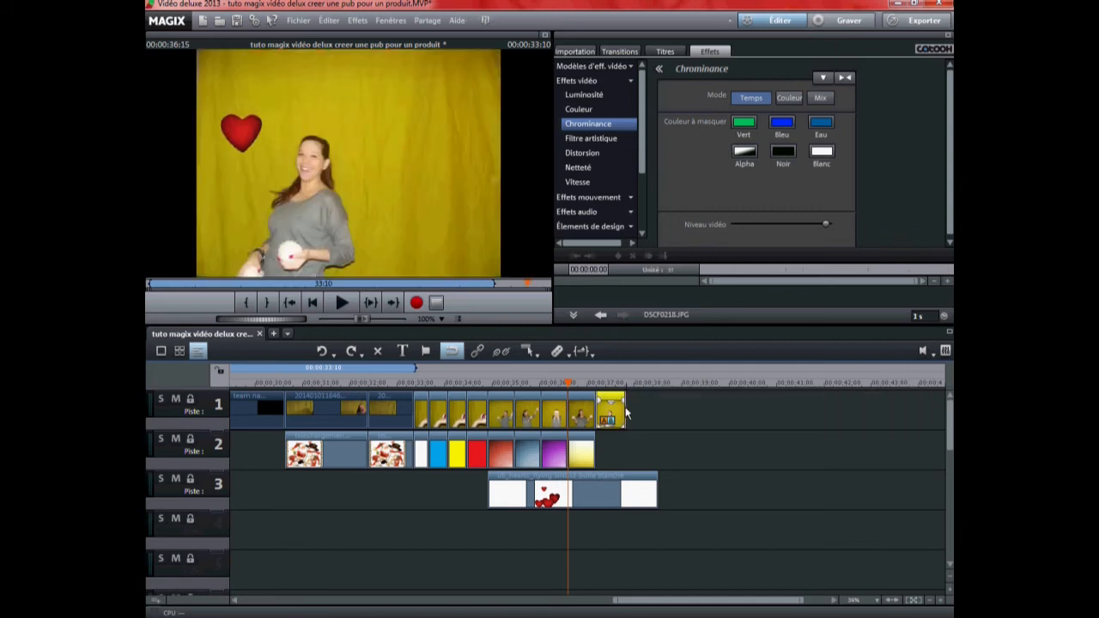
{"action": "left_click", "coordinate": [654, 489]}
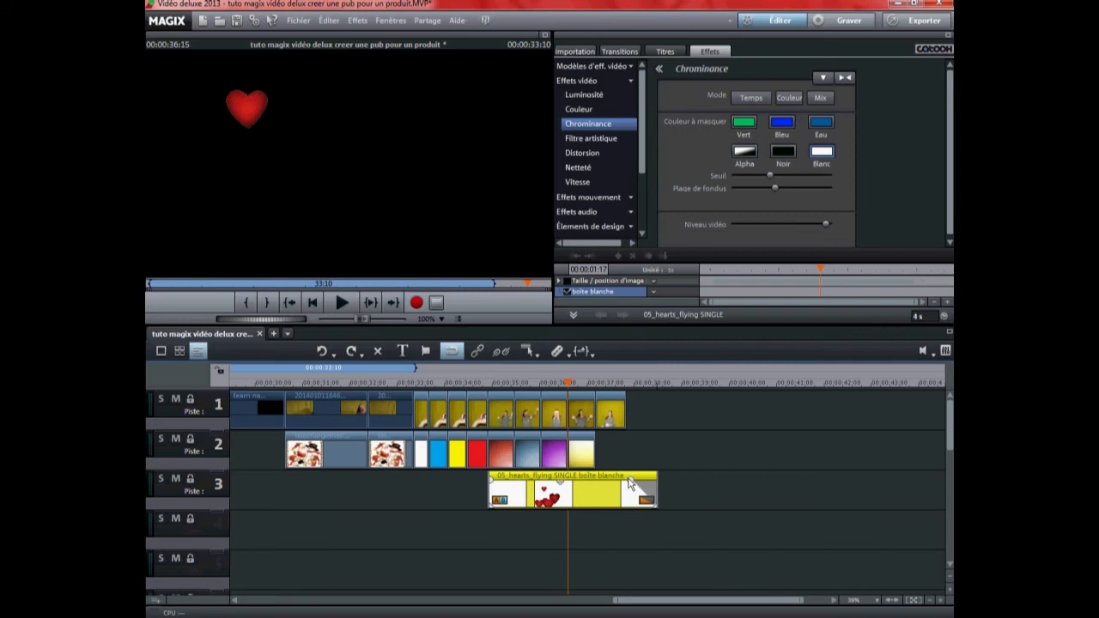
{"action": "left_click_drag", "start_coordinate": [660, 488], "coordinate": [629, 489]}
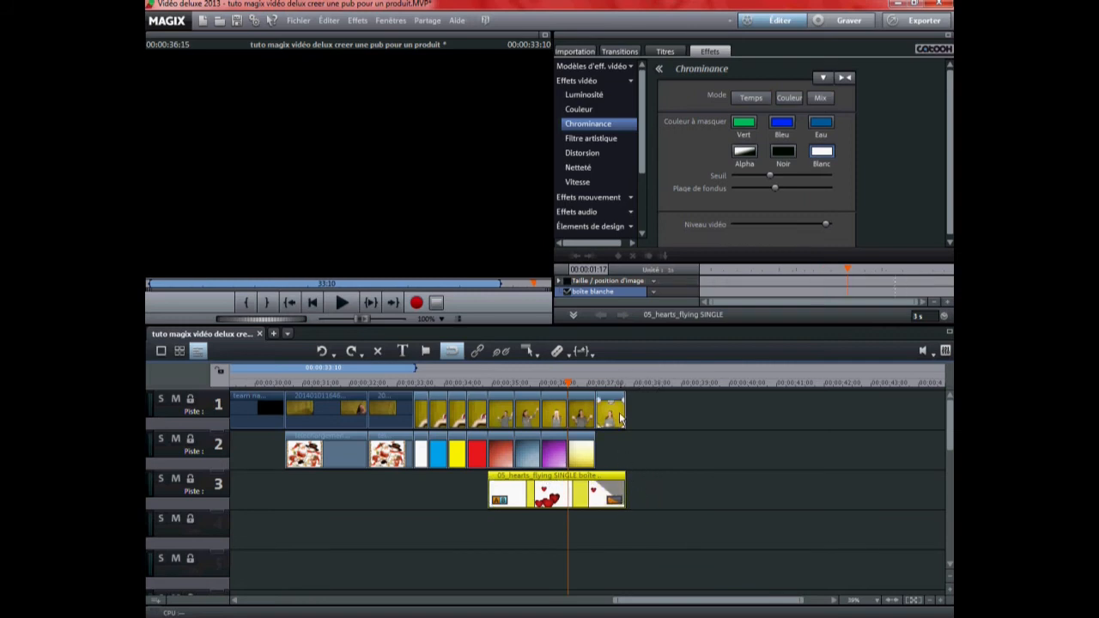
Key out the yellow backdrop of the DSCF0218 photo with the Vert mask and a lowered Seuil
{"action": "left_click", "coordinate": [619, 418]}
{"action": "left_click", "coordinate": [600, 382]}
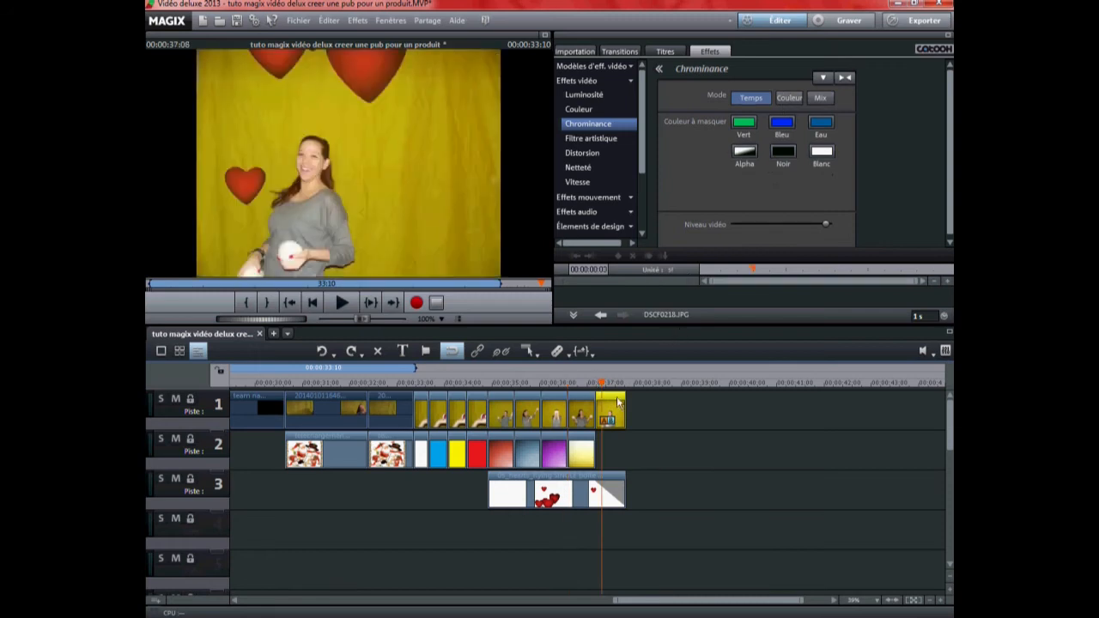
{"action": "left_click", "coordinate": [743, 122]}
{"action": "mouse_move", "coordinate": [732, 175]}
{"action": "left_mouse_down"}
{"action": "mouse_move", "coordinate": [762, 176]}
{"action": "mouse_move", "coordinate": [751, 175]}
{"action": "left_mouse_up"}
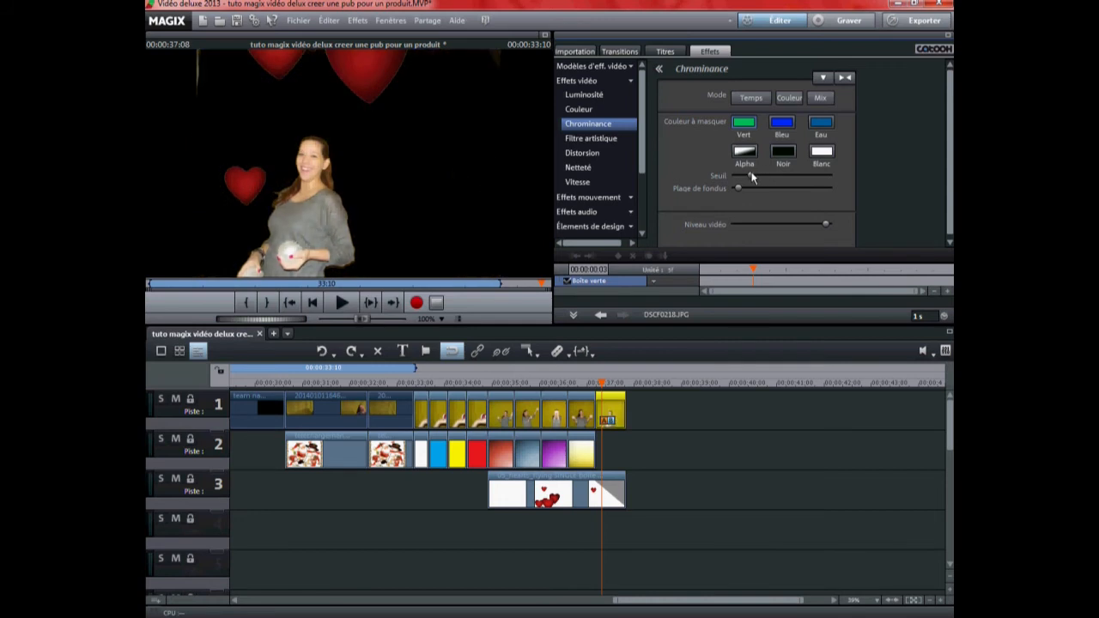
Assign an orange-to-white gradient image file as the DSCF0218 photo's background design and extend the background object back to the photo's start
{"action": "right_click", "coordinate": [626, 418]}
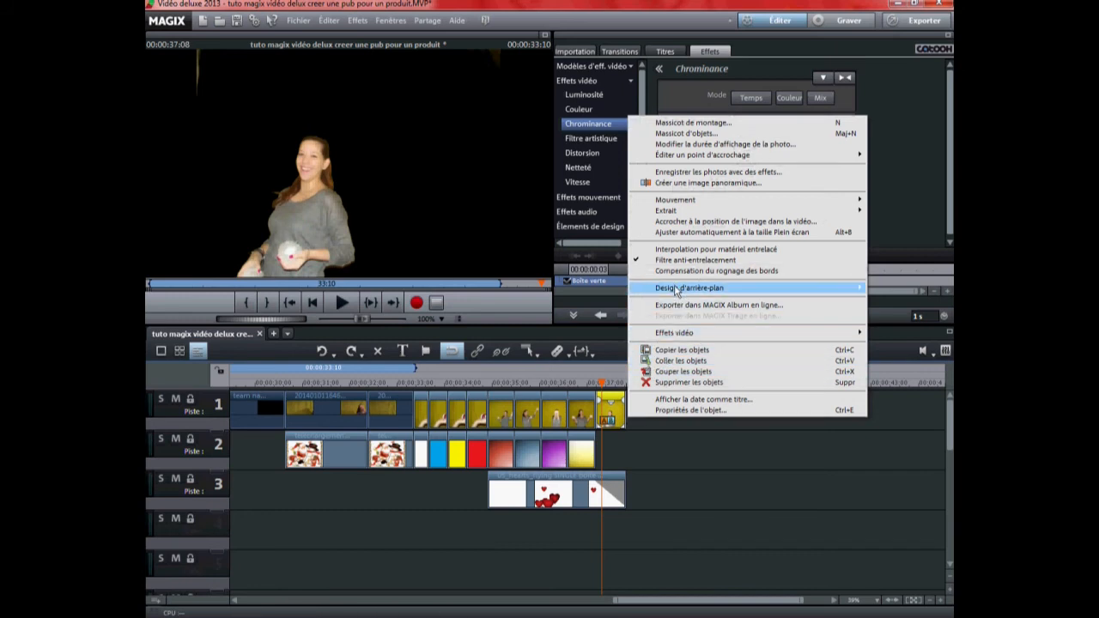
{"action": "mouse_move", "coordinate": [674, 290]}
{"action": "left_click", "coordinate": [587, 290]}
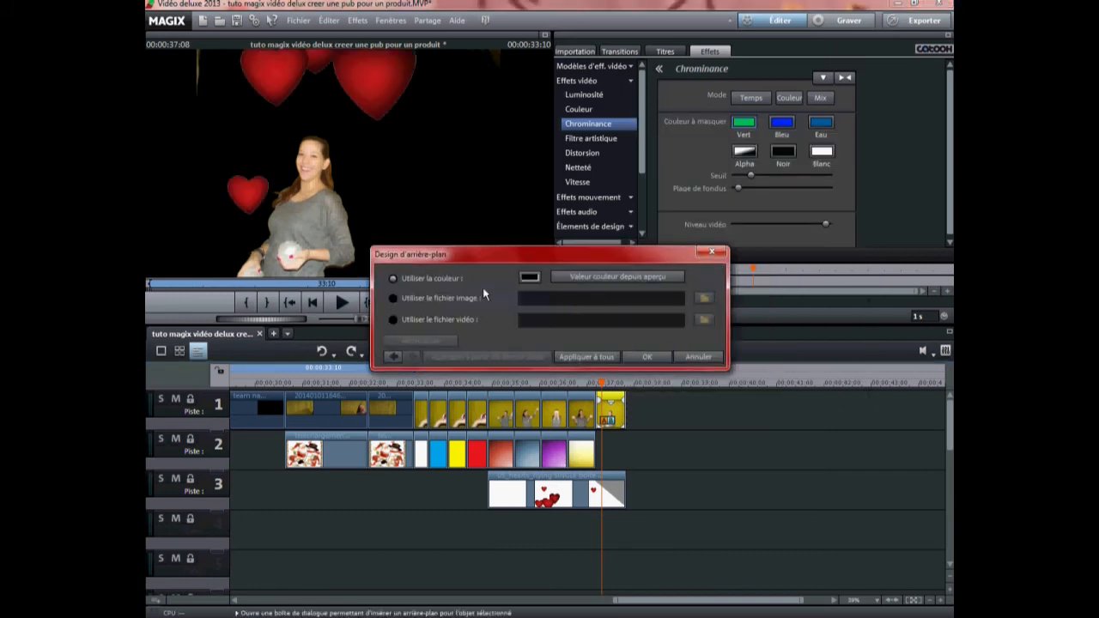
{"action": "left_click", "coordinate": [393, 298]}
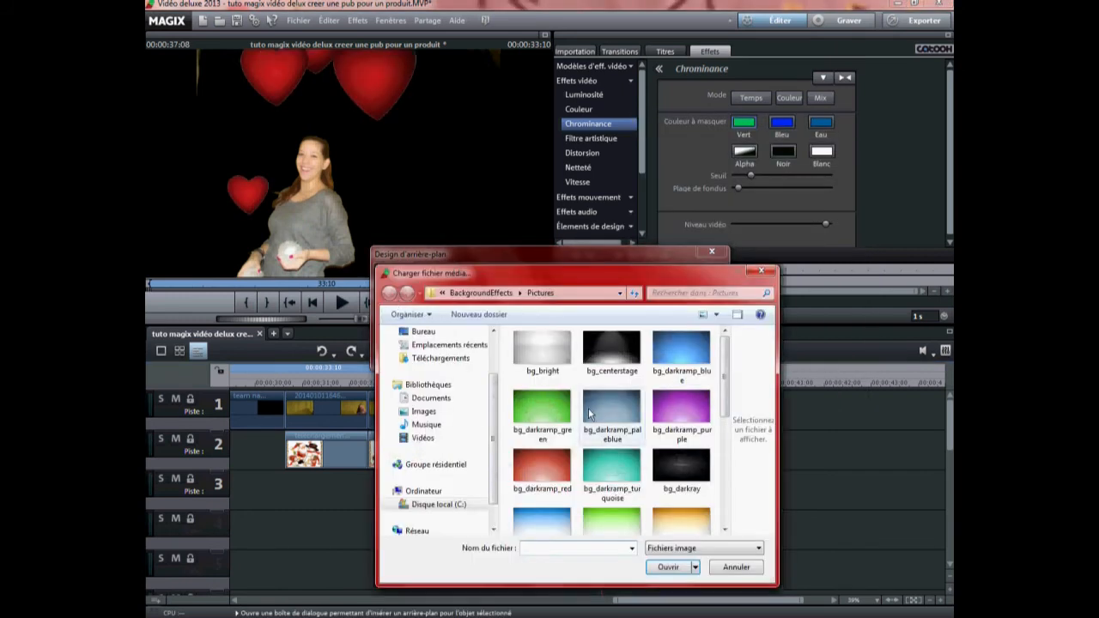
{"action": "left_click_drag", "start_coordinate": [725, 404], "coordinate": [724, 454]}
{"action": "left_click", "coordinate": [674, 459]}
{"action": "left_click", "coordinate": [665, 570]}
{"action": "left_click", "coordinate": [654, 358]}
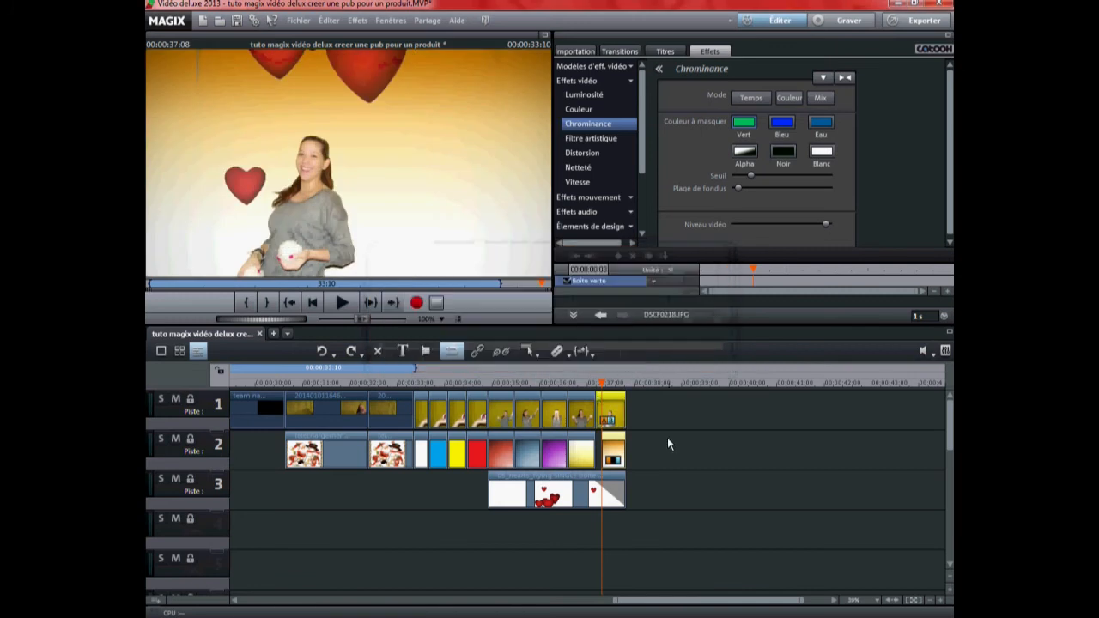
{"action": "left_click_drag", "start_coordinate": [602, 453], "coordinate": [596, 453]}
{"action": "left_click", "coordinate": [671, 451]}
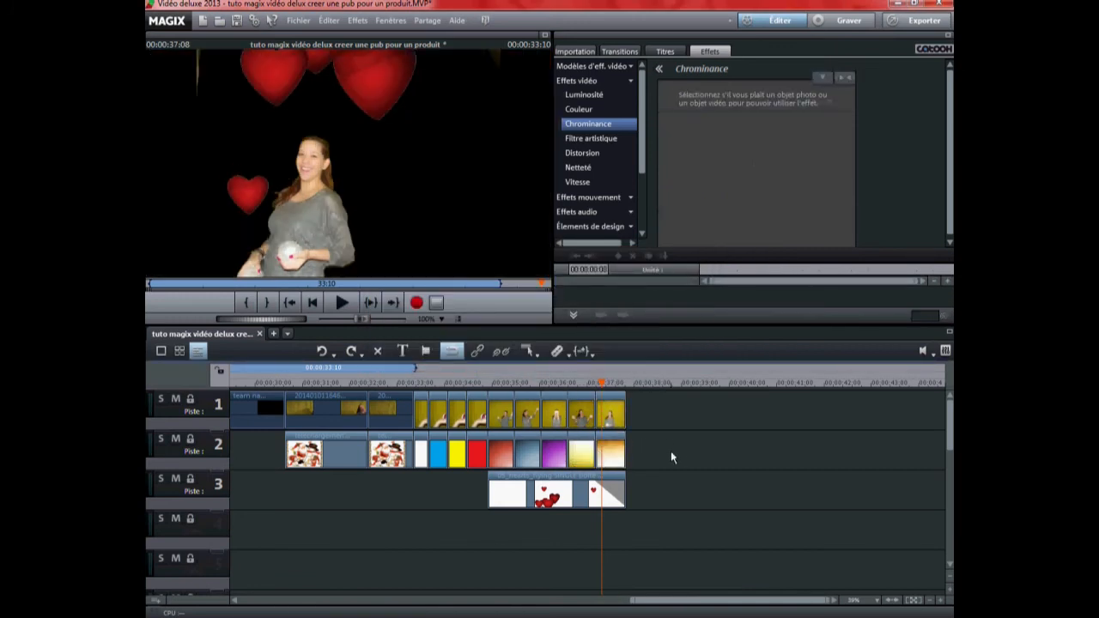
Play back the coloured-background photo sequence from 00:00:33:09 to its end and stop the playback
{"action": "left_click", "coordinate": [414, 388]}
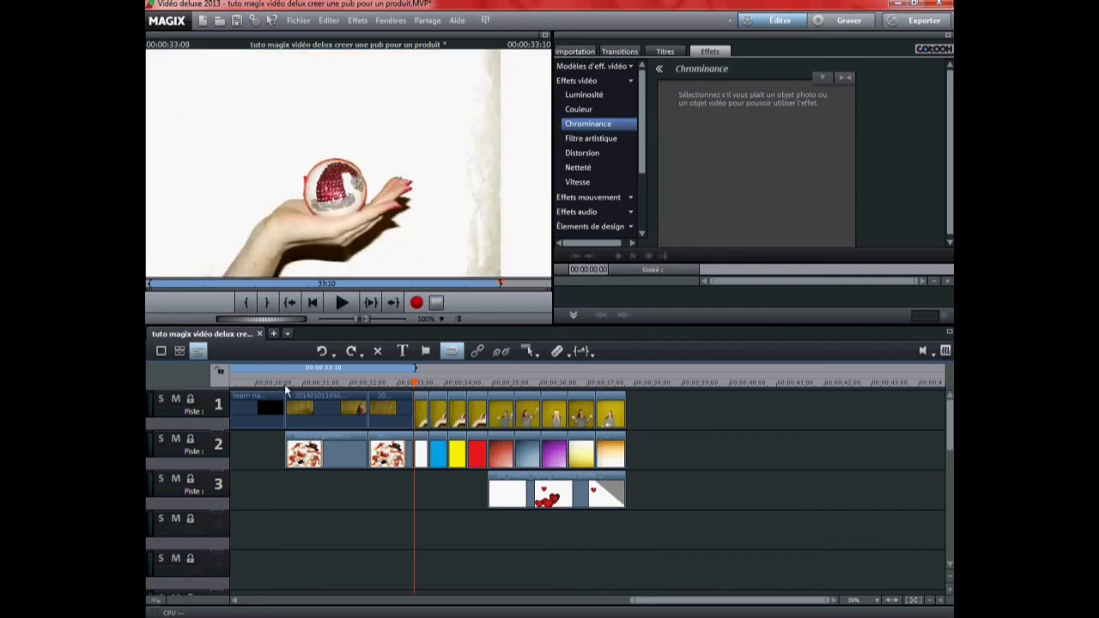
{"action": "left_click", "coordinate": [341, 305]}
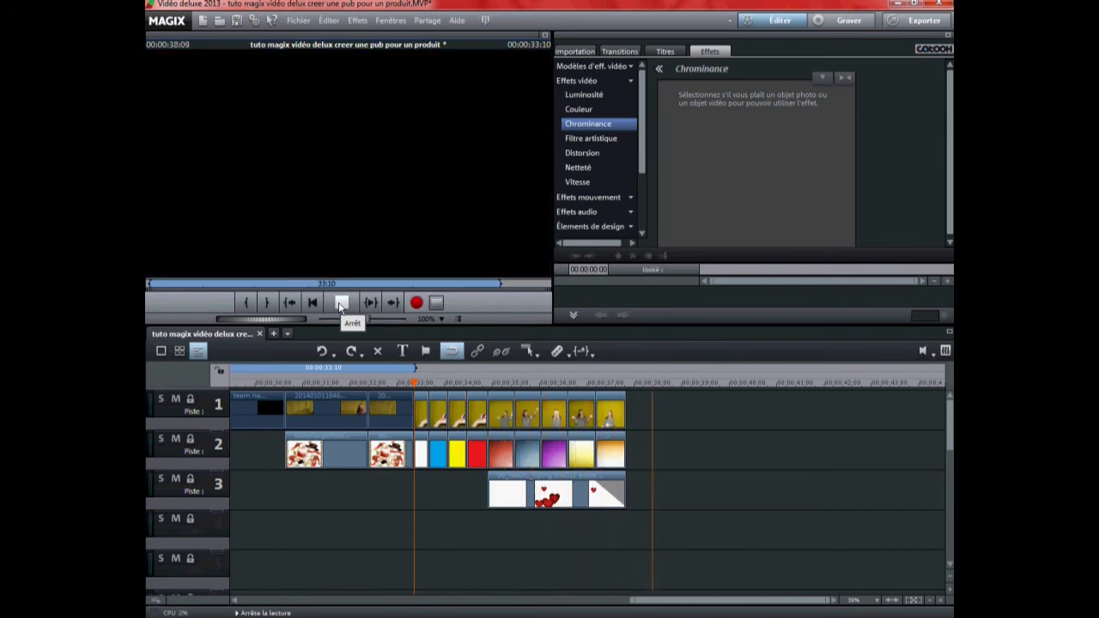
{"action": "left_click", "coordinate": [340, 305]}
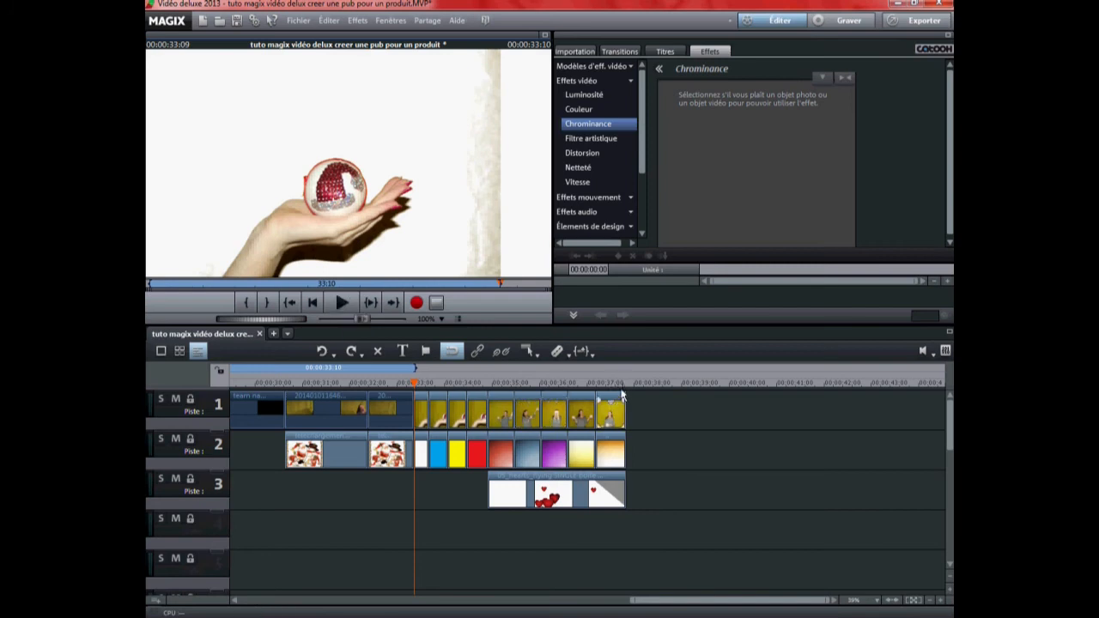
Add the DSCF0226 photo from the tuto folder to track 1 at the end of the sequence, at 00:00:37:21
{"action": "key", "text": "End"}
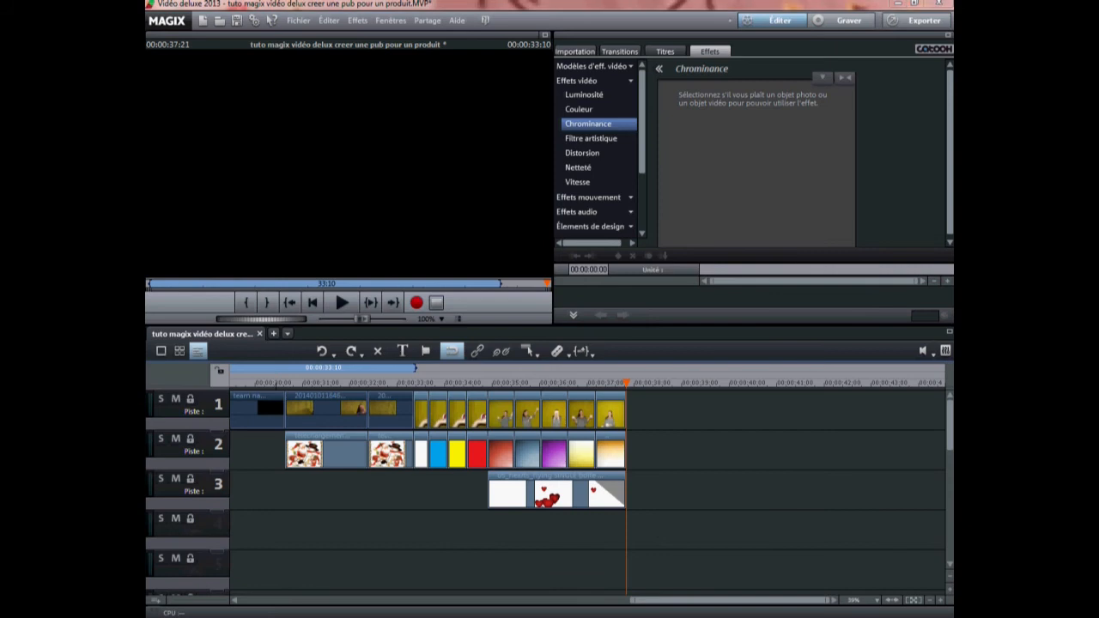
{"action": "key", "text": "alt+Tab"}
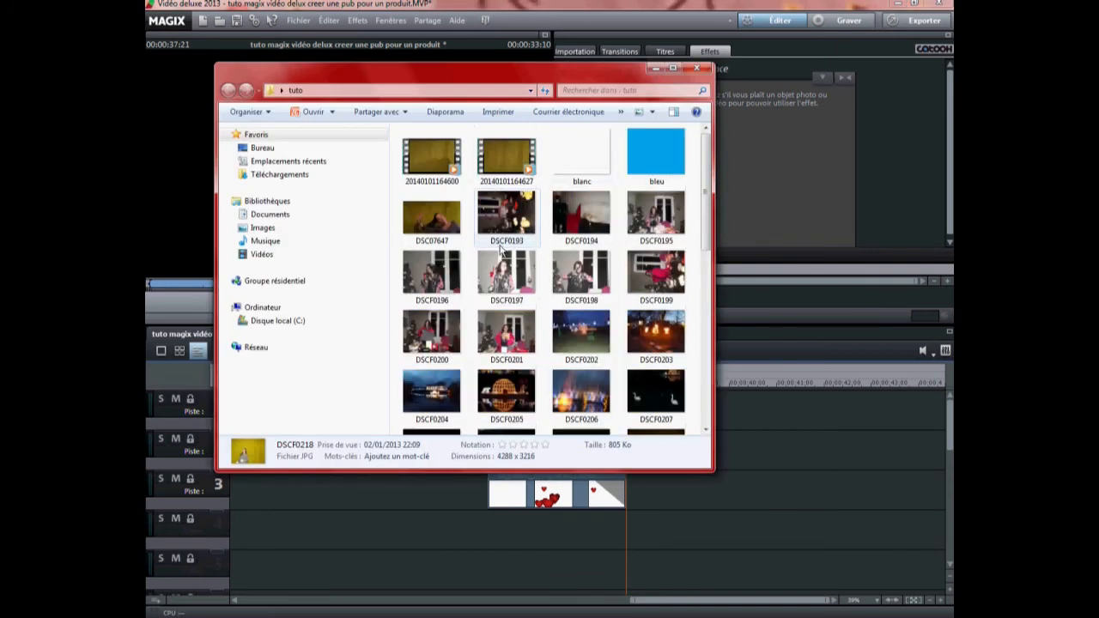
{"action": "scroll", "coordinate": [501, 248], "scroll_direction": "down", "scroll_amount": 5}
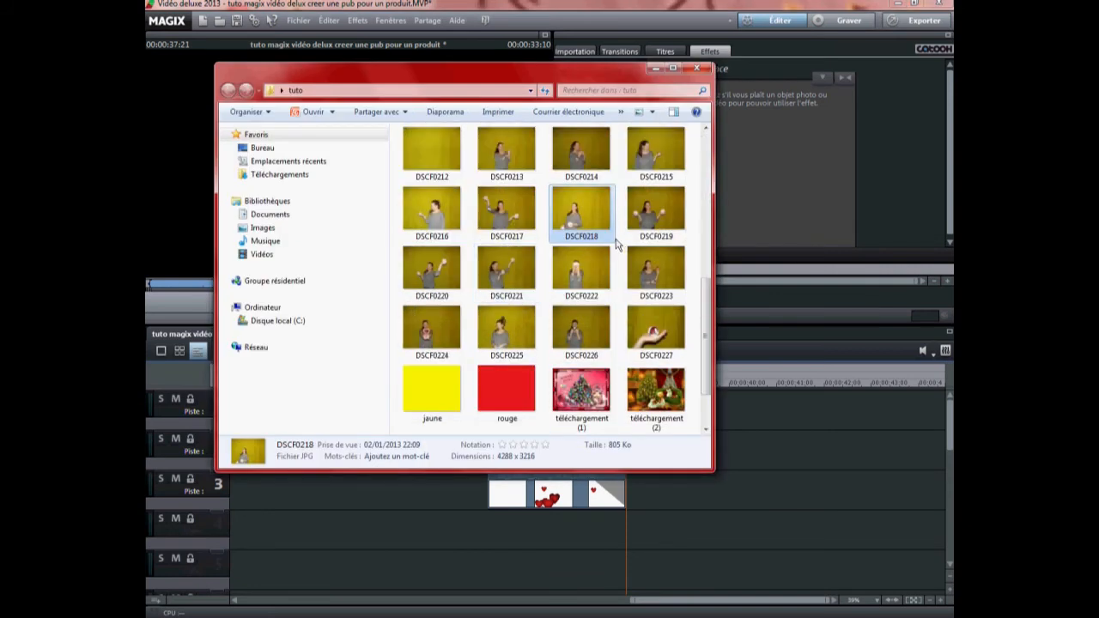
{"action": "left_click_drag", "start_coordinate": [582, 330], "coordinate": [651, 413]}
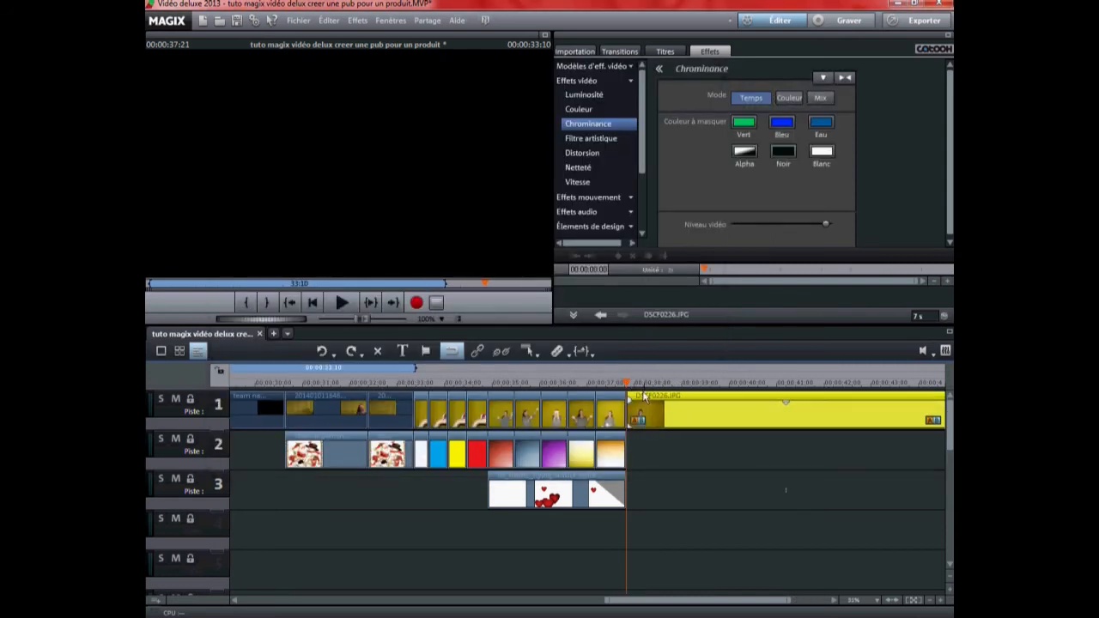
Key out the yellow backdrop of the DSCF0226 photo with the Vert mask and a lowered Seuil, previewing it at 00:00:38:10
{"action": "left_click", "coordinate": [654, 383]}
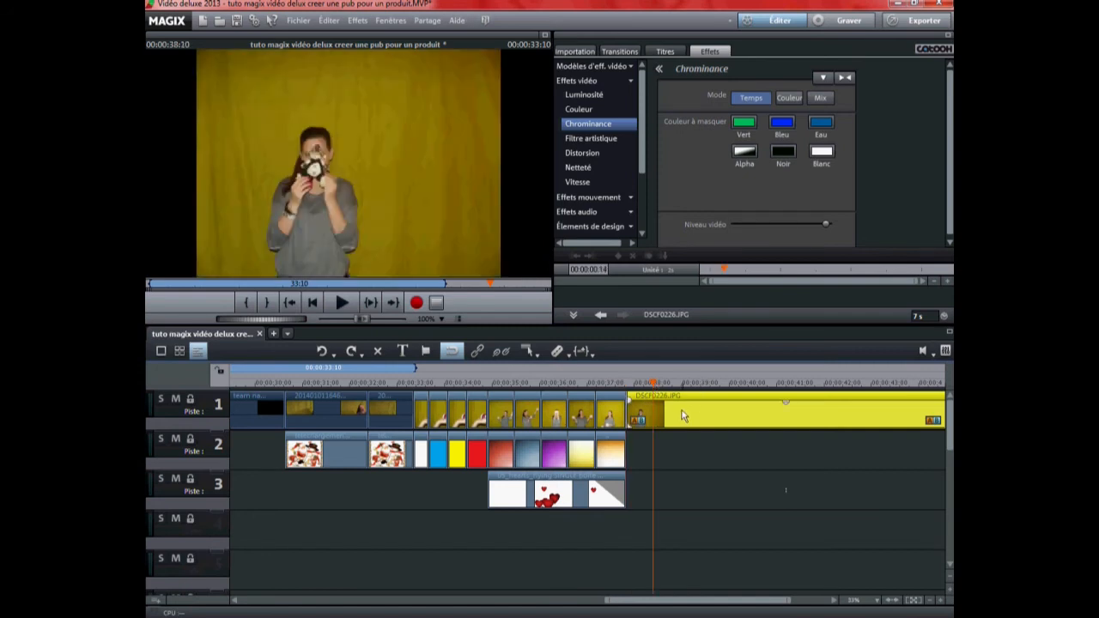
{"action": "left_click", "coordinate": [745, 125]}
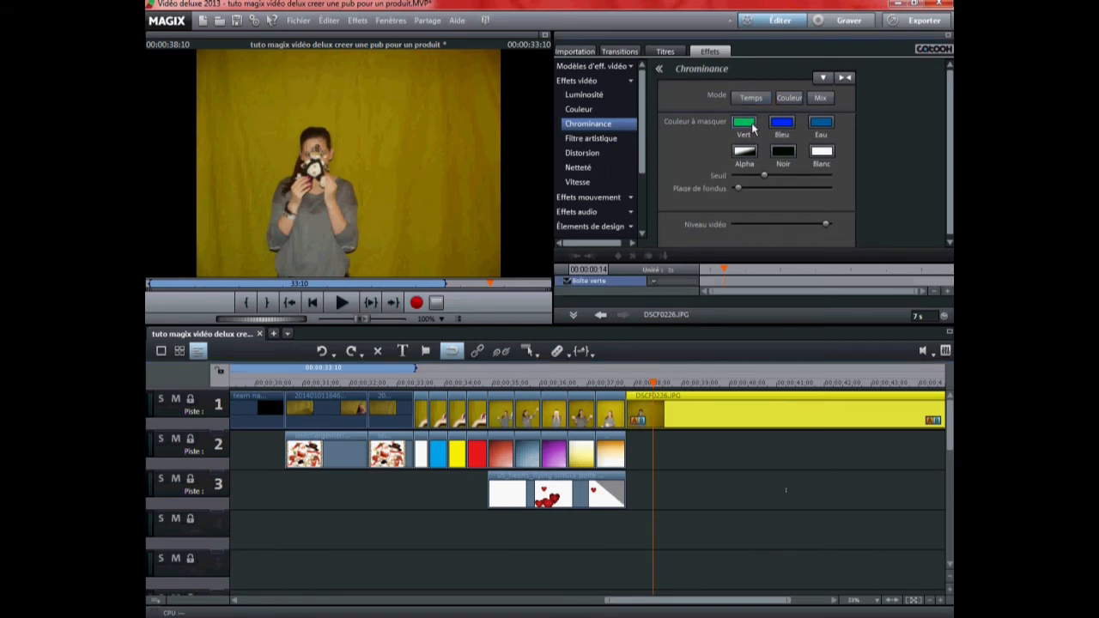
{"action": "left_click_drag", "start_coordinate": [764, 176], "coordinate": [748, 176]}
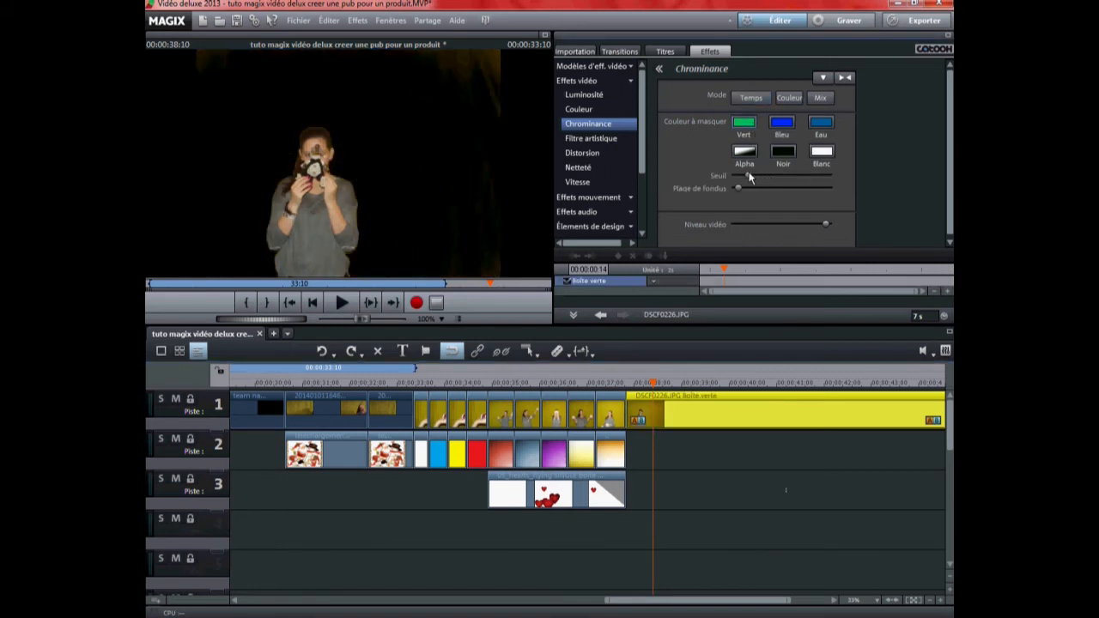
Assign the bg_greenrays.mxv video file as the background design of the DSCF0226 photo
{"action": "right_click", "coordinate": [674, 412]}
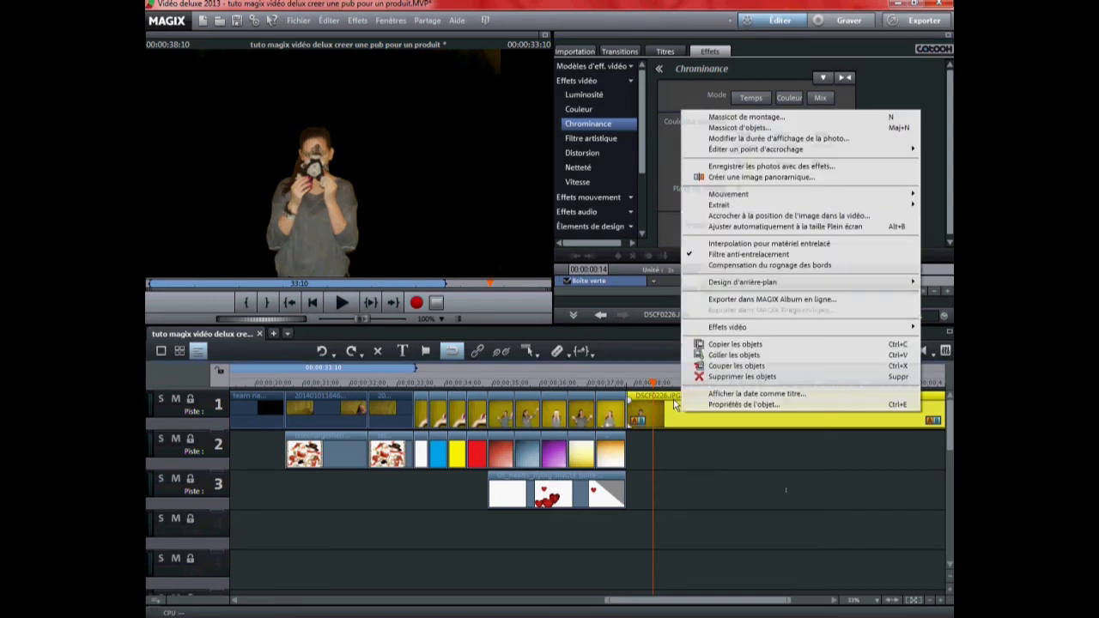
{"action": "mouse_move", "coordinate": [728, 283]}
{"action": "left_click", "coordinate": [672, 284]}
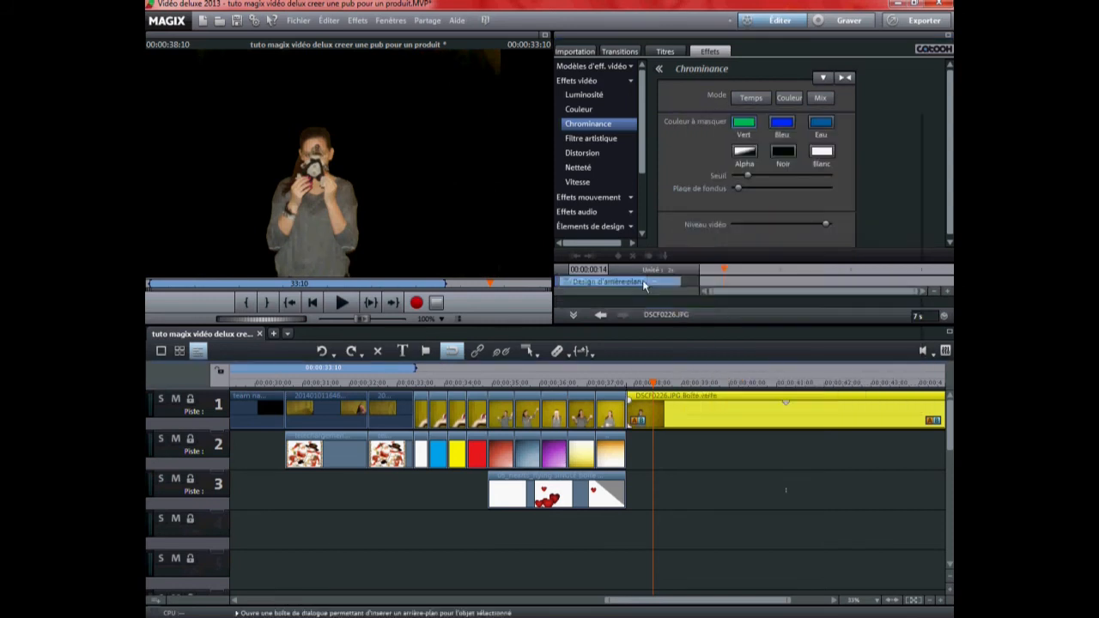
{"action": "left_click", "coordinate": [392, 320]}
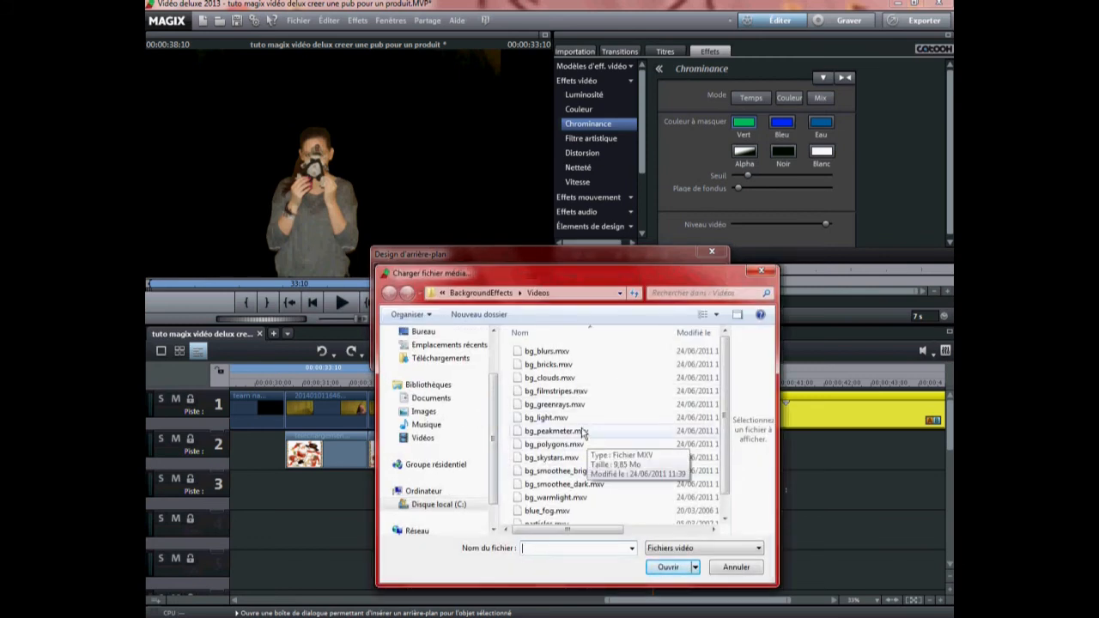
{"action": "left_click", "coordinate": [583, 432]}
{"action": "scroll", "coordinate": [582, 434], "scroll_direction": "down", "scroll_amount": 1}
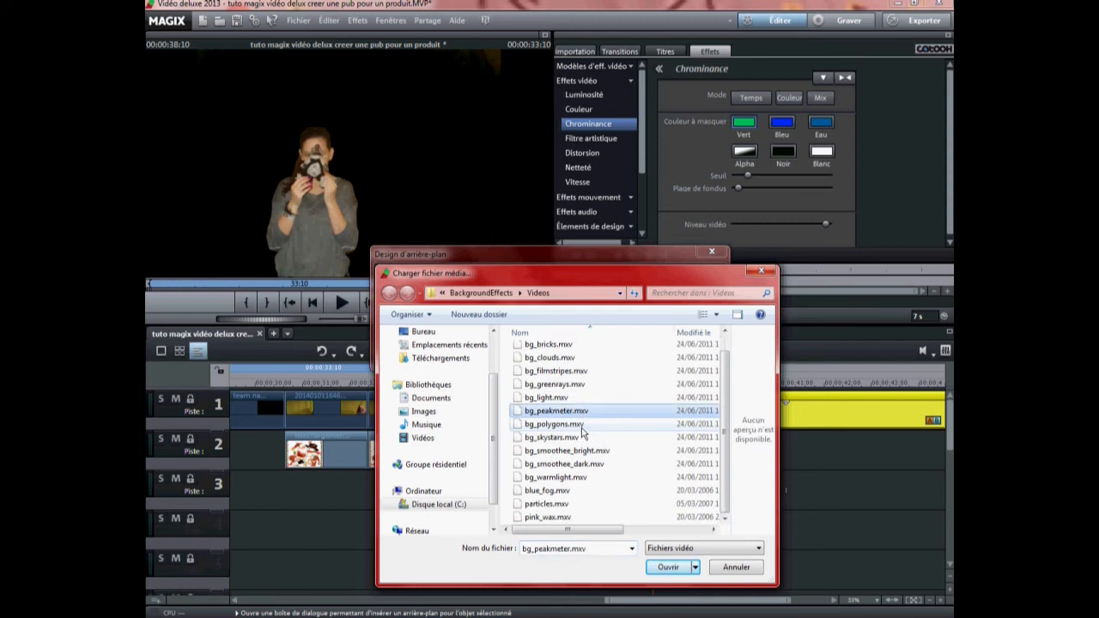
{"action": "scroll", "coordinate": [598, 433], "scroll_direction": "up", "scroll_amount": 1}
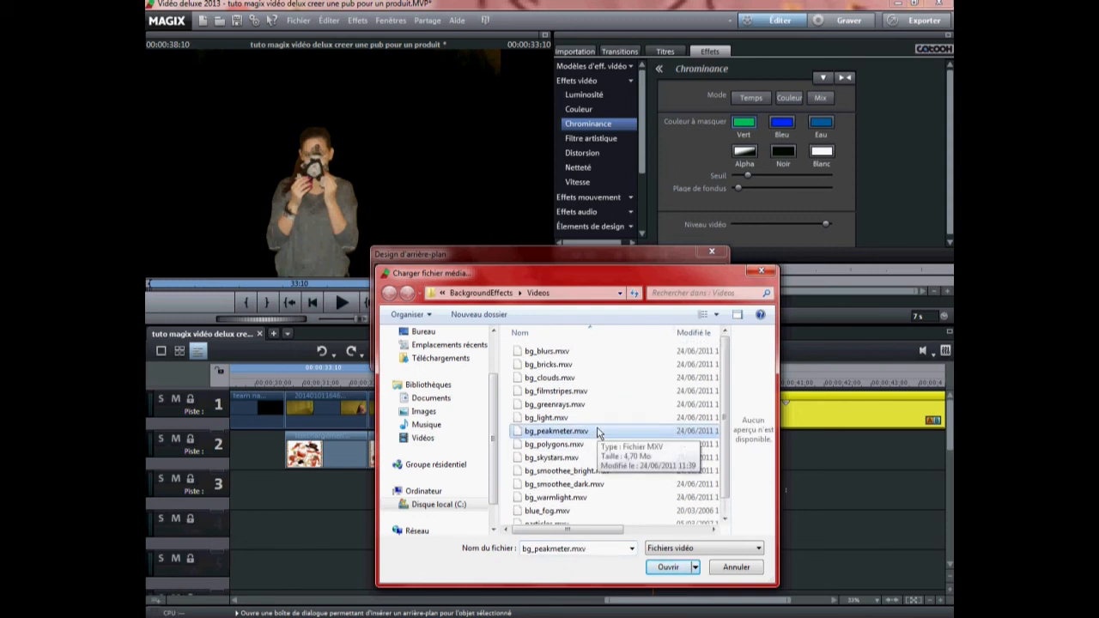
{"action": "left_click", "coordinate": [566, 406]}
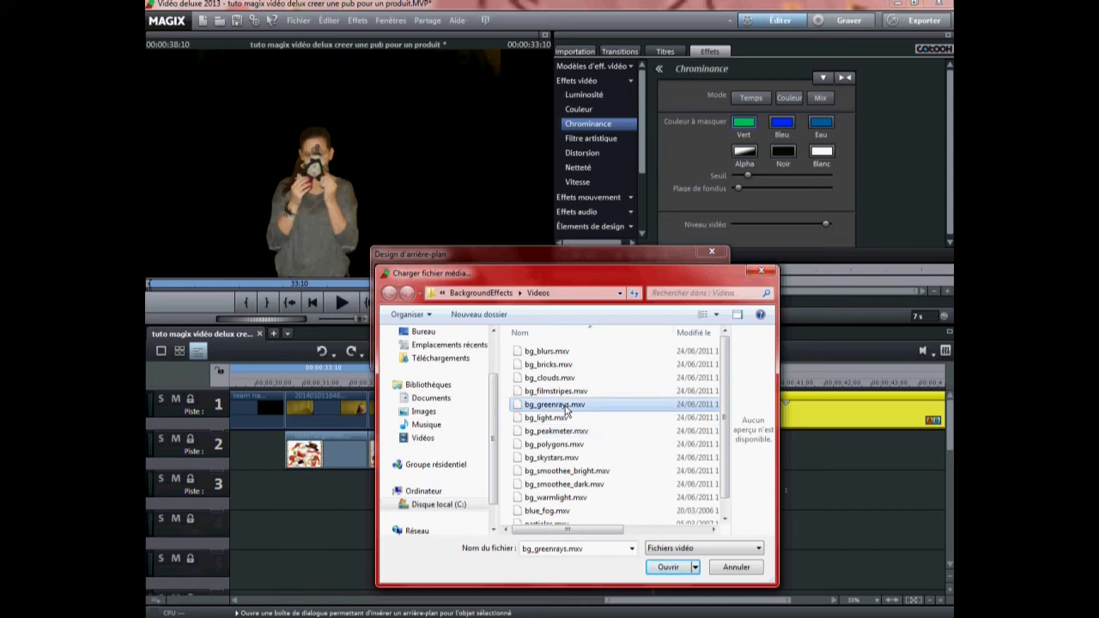
{"action": "left_click", "coordinate": [668, 566]}
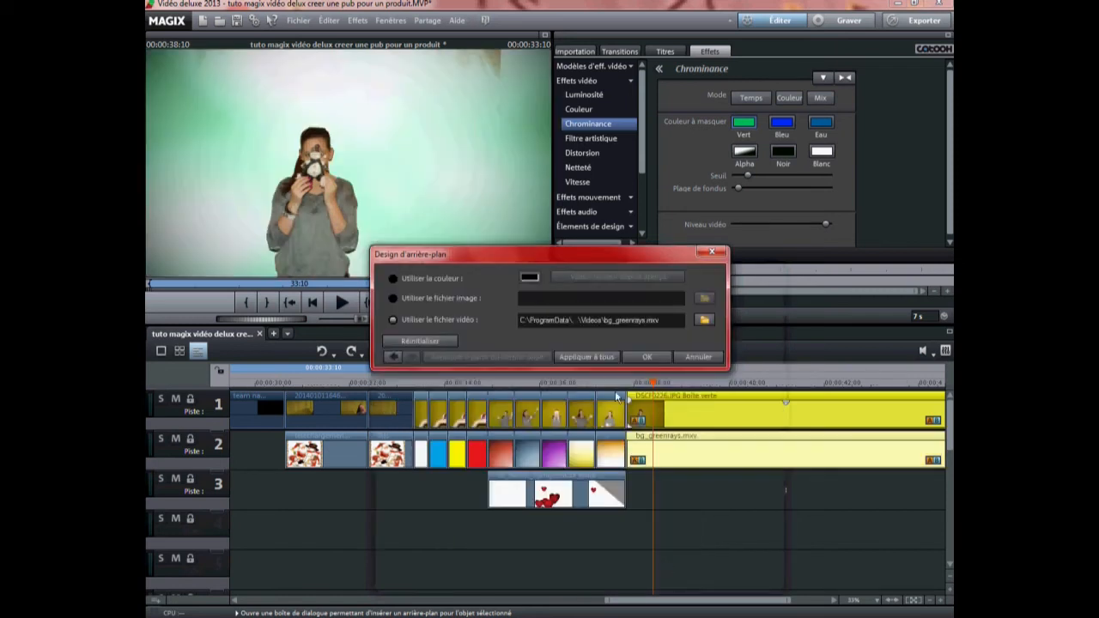
{"action": "left_click", "coordinate": [644, 358]}
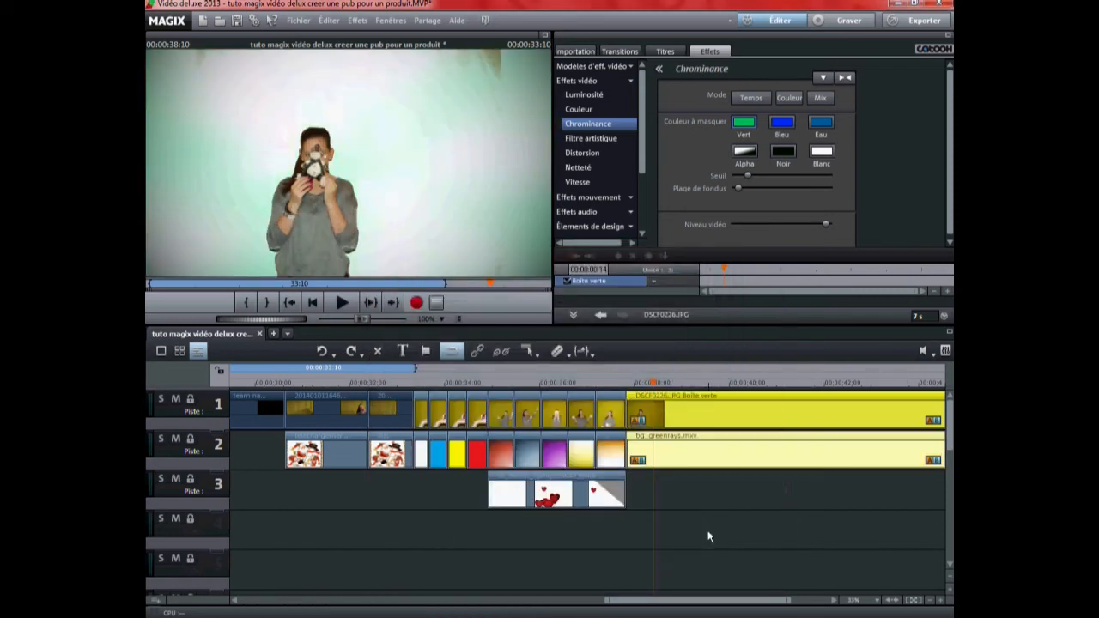
Play back the DSCF0226 photo over its video background from 00:00:37:21 and stop the playback
{"action": "left_click", "coordinate": [708, 537]}
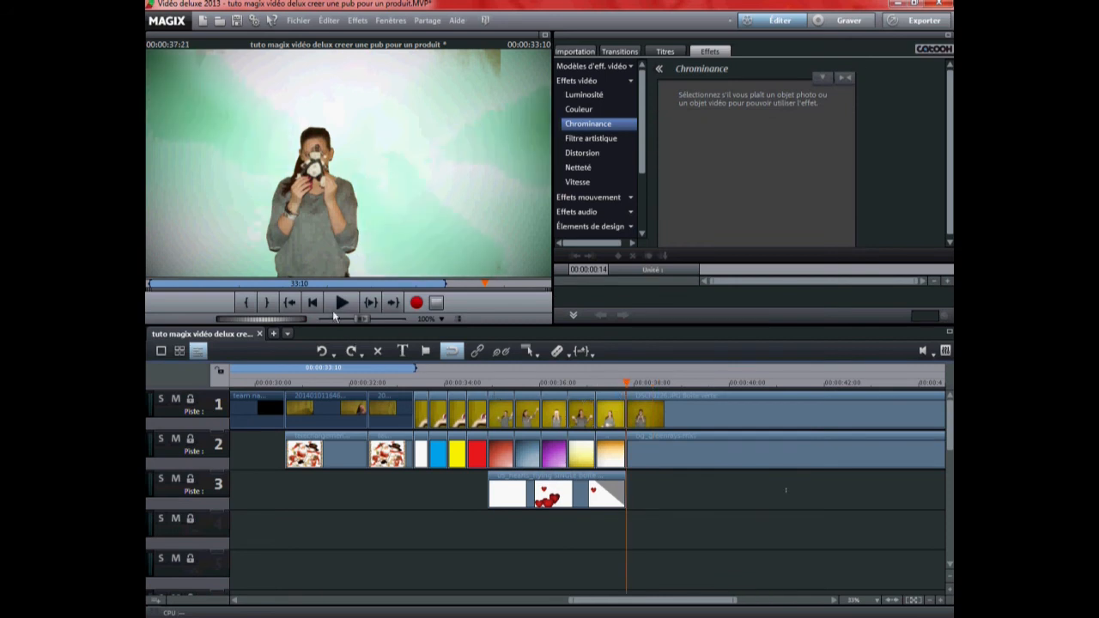
{"action": "left_click", "coordinate": [340, 304]}
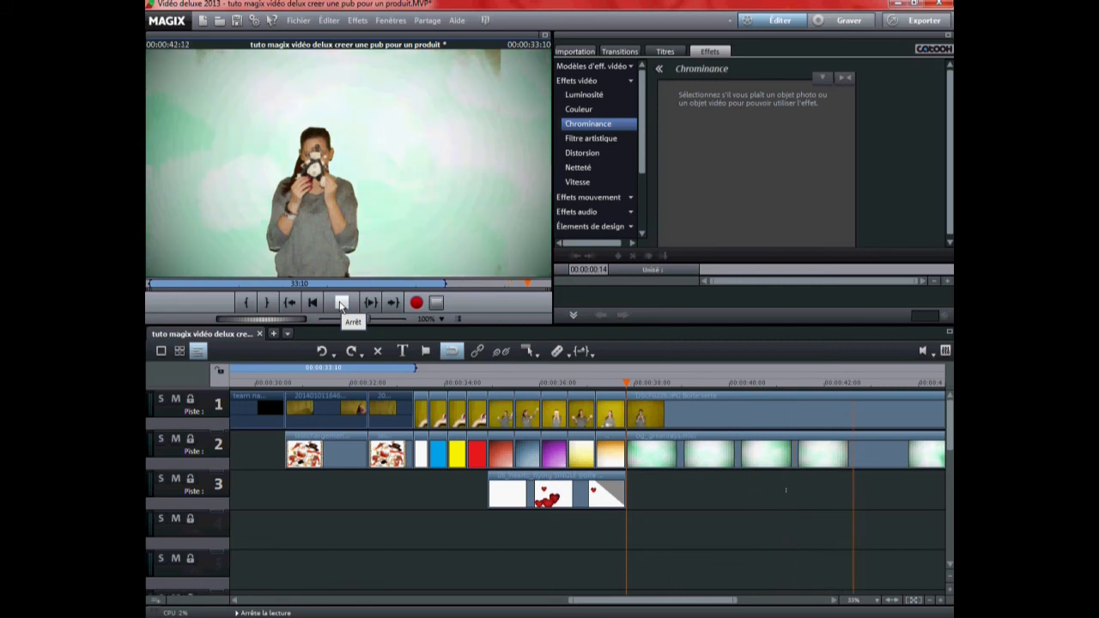
{"action": "left_click", "coordinate": [341, 304]}
Ungroup the DSCF0226 photo on track 1 from its background video on track 2
{"action": "left_click_drag", "start_coordinate": [633, 603], "coordinate": [664, 601]}
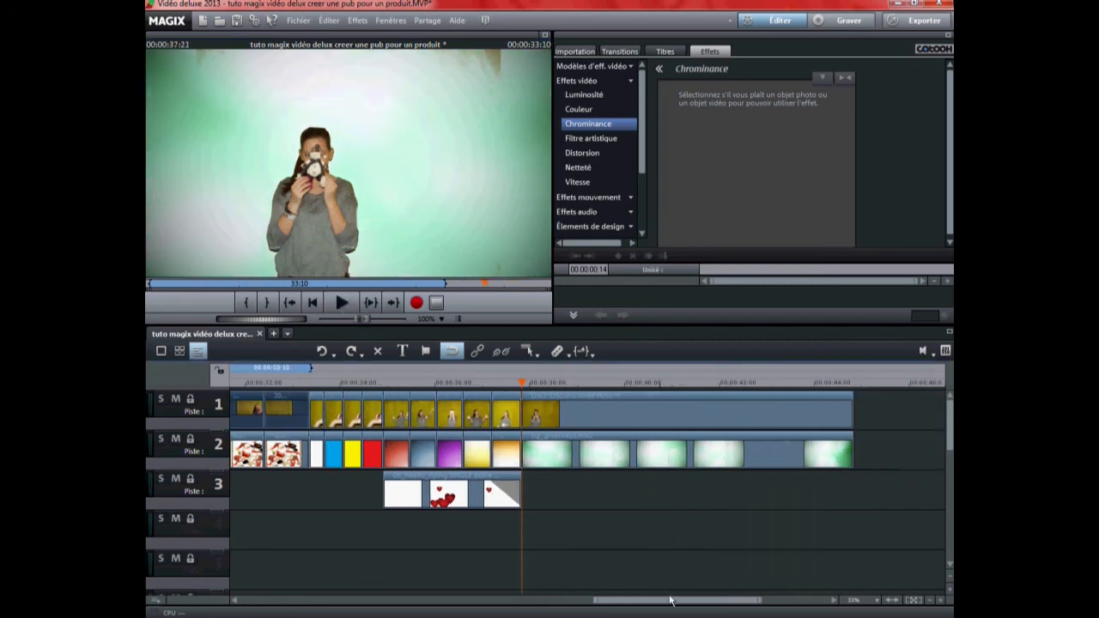
{"action": "left_click", "coordinate": [851, 418]}
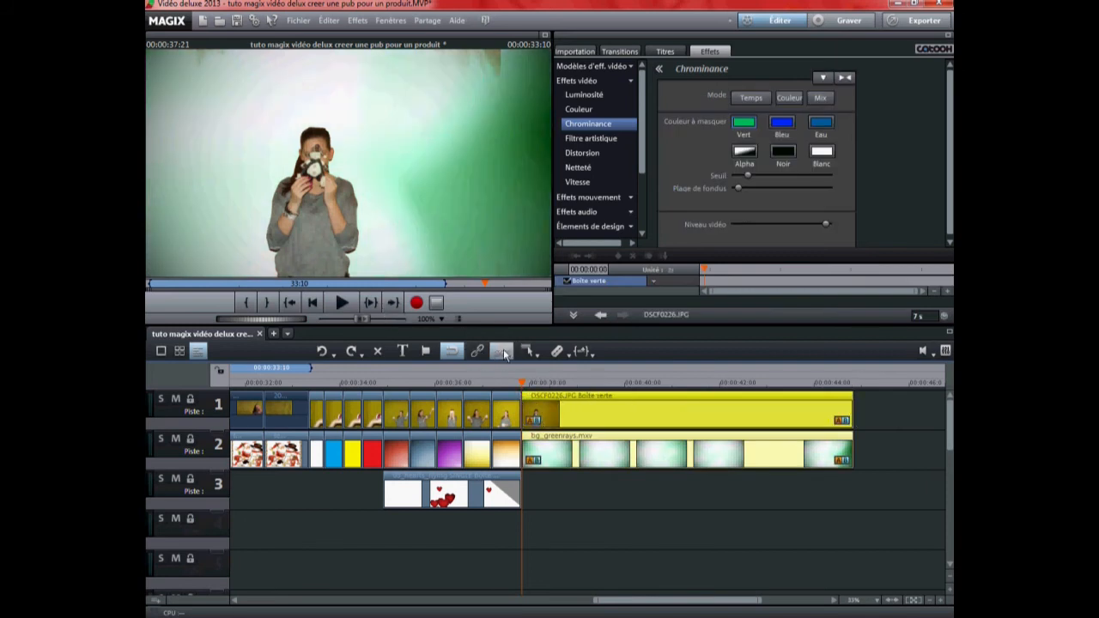
{"action": "left_click", "coordinate": [472, 352]}
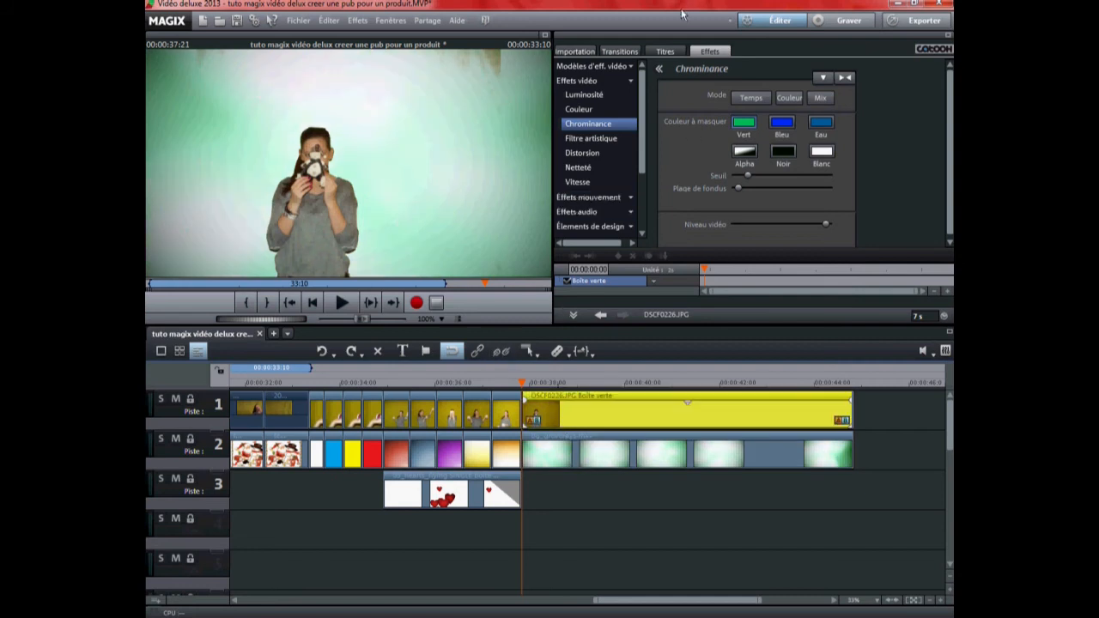
Look through the video effect templates, video mixing effects and design elements for an effect for the photo
{"action": "left_click", "coordinate": [627, 82]}
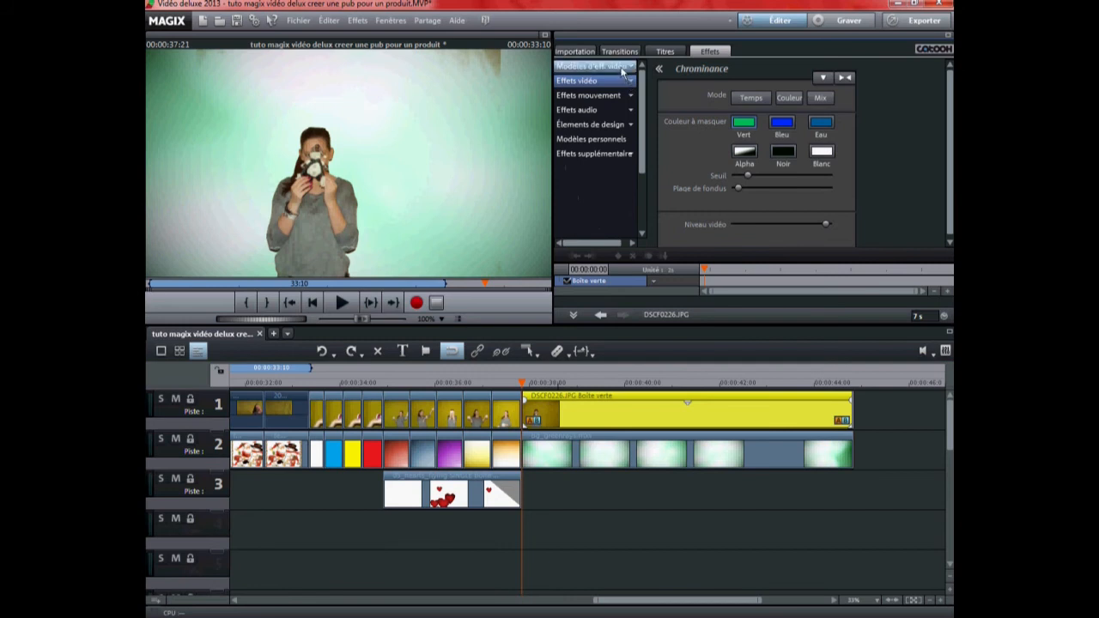
{"action": "left_click", "coordinate": [623, 68]}
{"action": "left_click", "coordinate": [616, 83]}
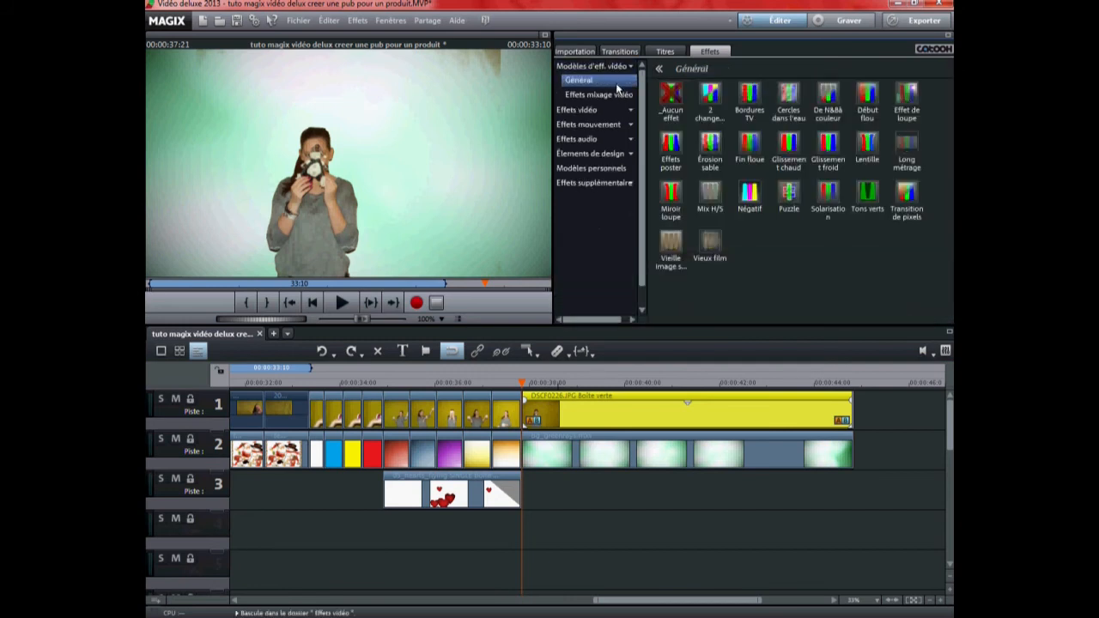
{"action": "left_click", "coordinate": [615, 97]}
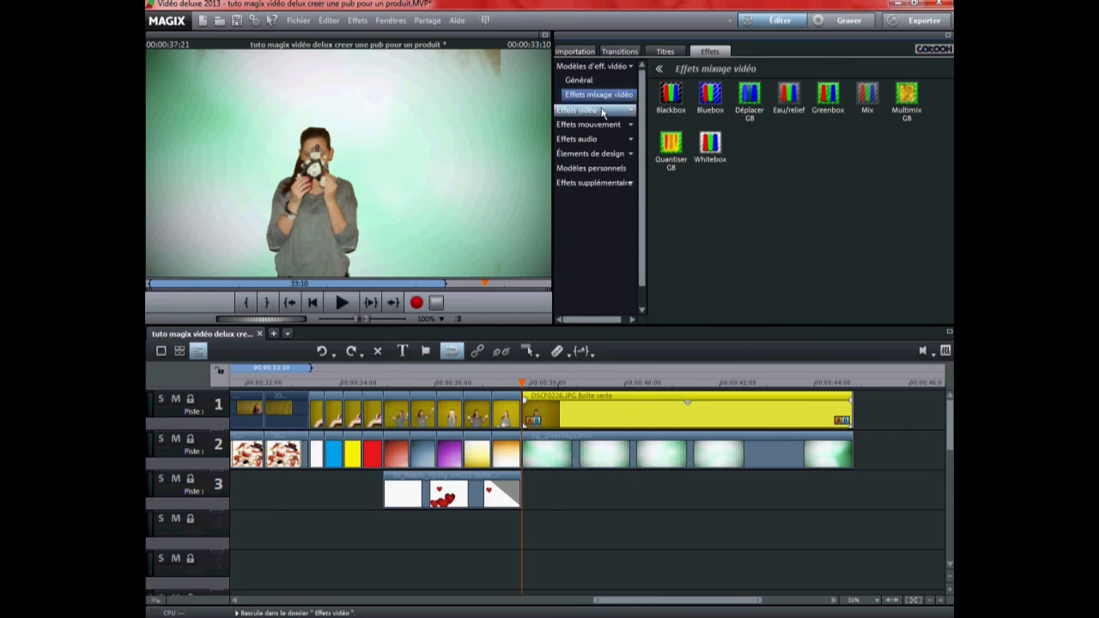
{"action": "left_click", "coordinate": [602, 110]}
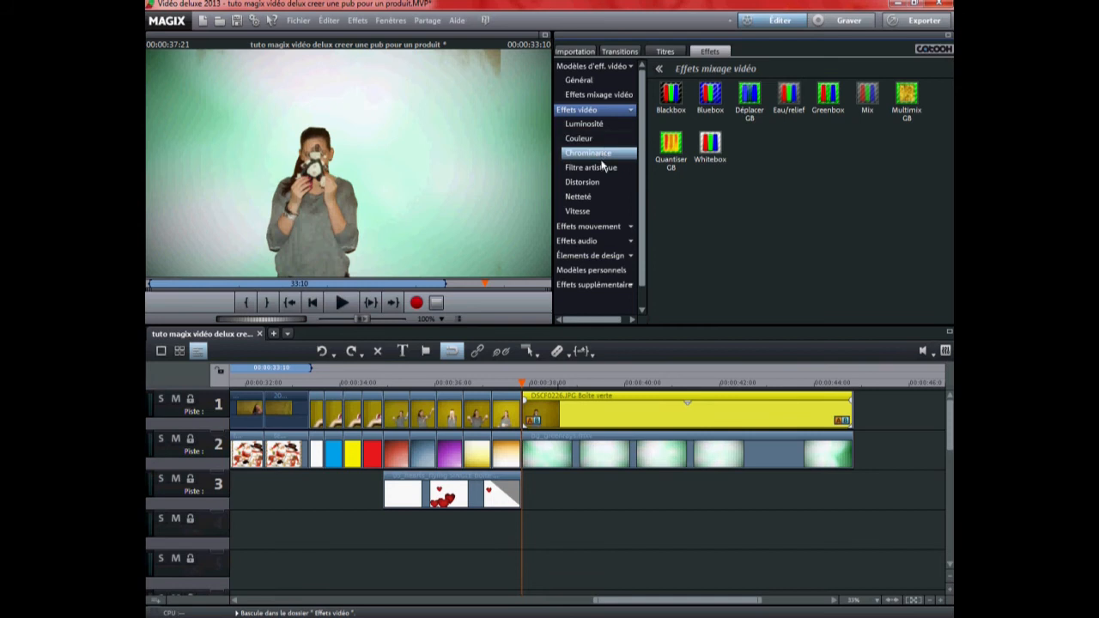
{"action": "left_click", "coordinate": [592, 66]}
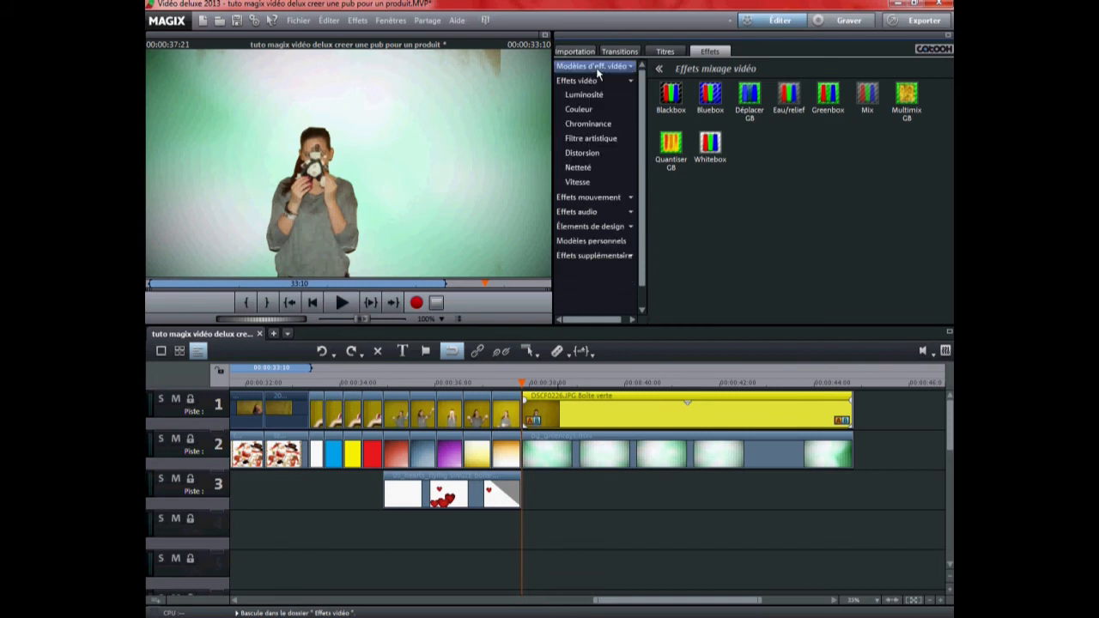
{"action": "left_click", "coordinate": [606, 226]}
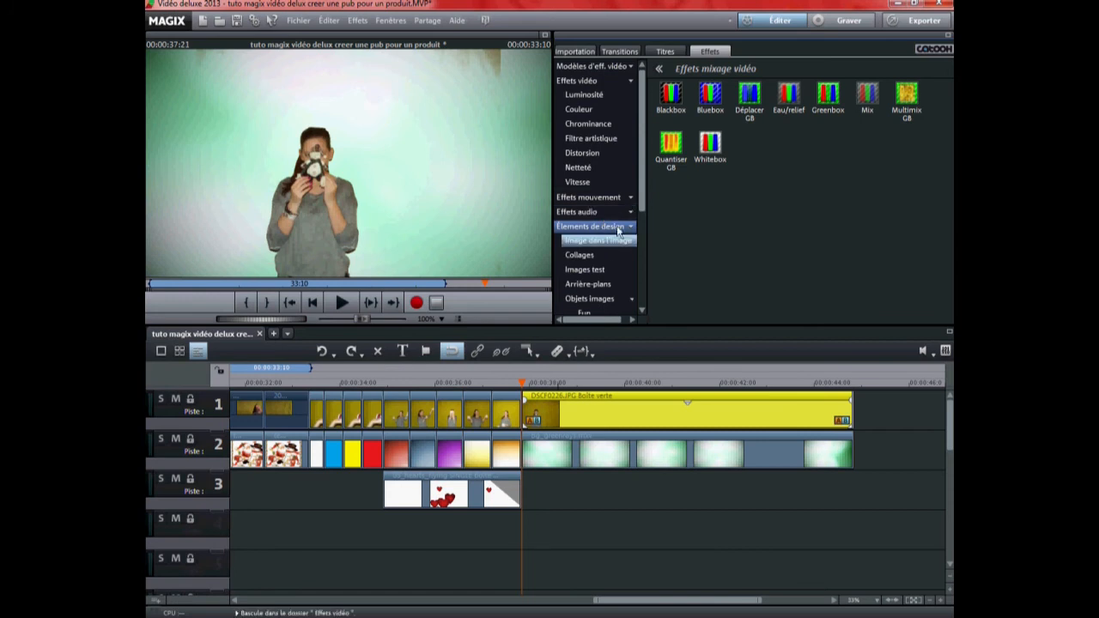
{"action": "left_click_drag", "start_coordinate": [643, 203], "coordinate": [643, 280]}
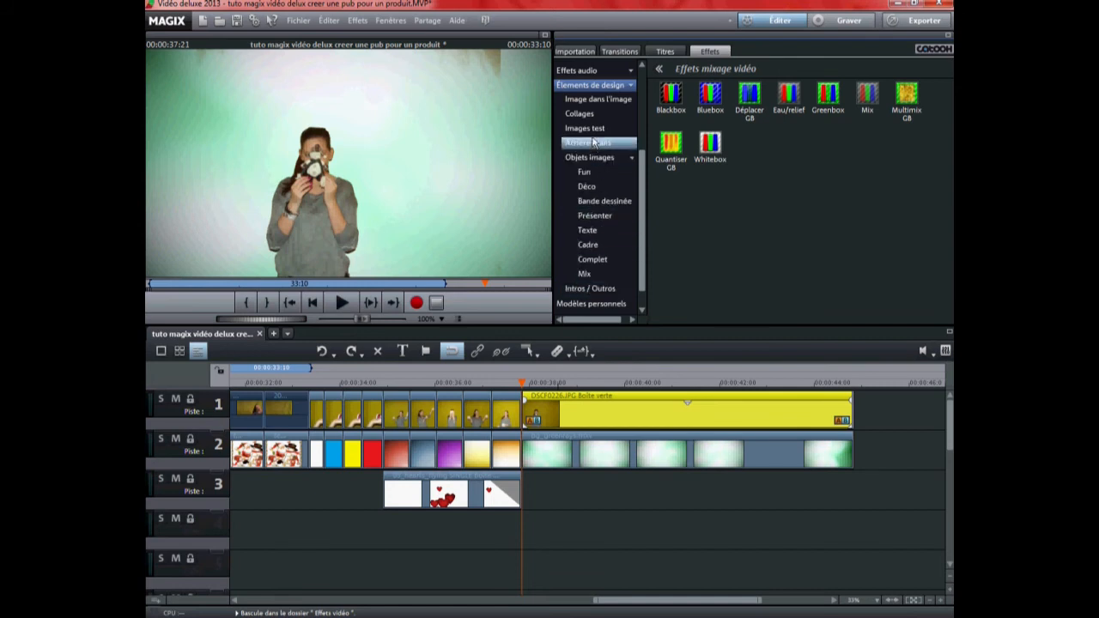
{"action": "left_click", "coordinate": [592, 89]}
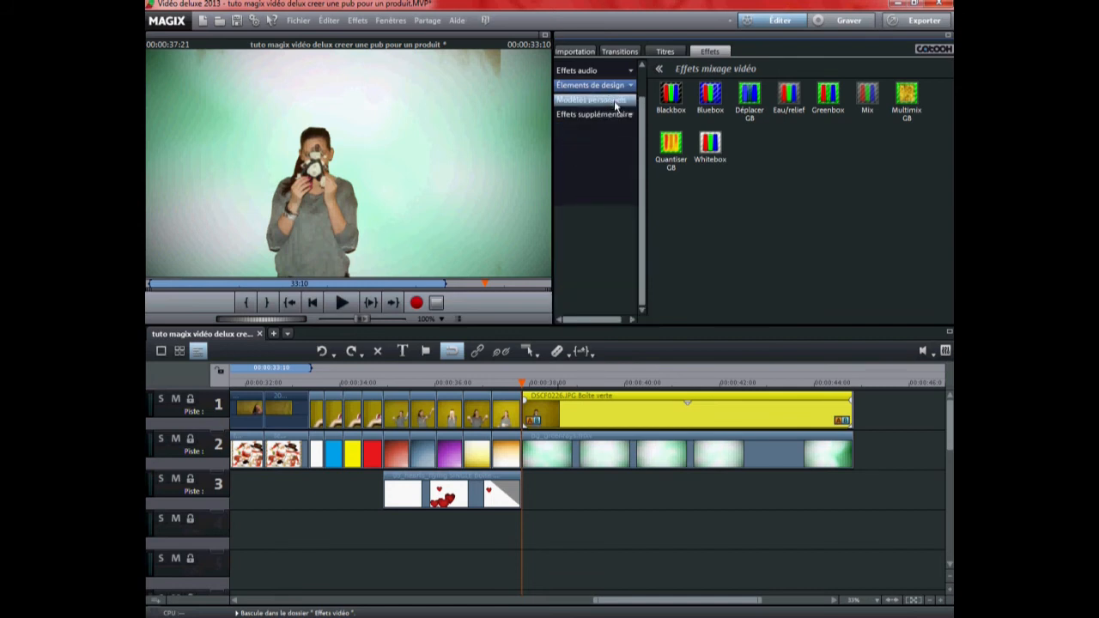
{"action": "left_click_drag", "start_coordinate": [642, 136], "coordinate": [641, 101]}
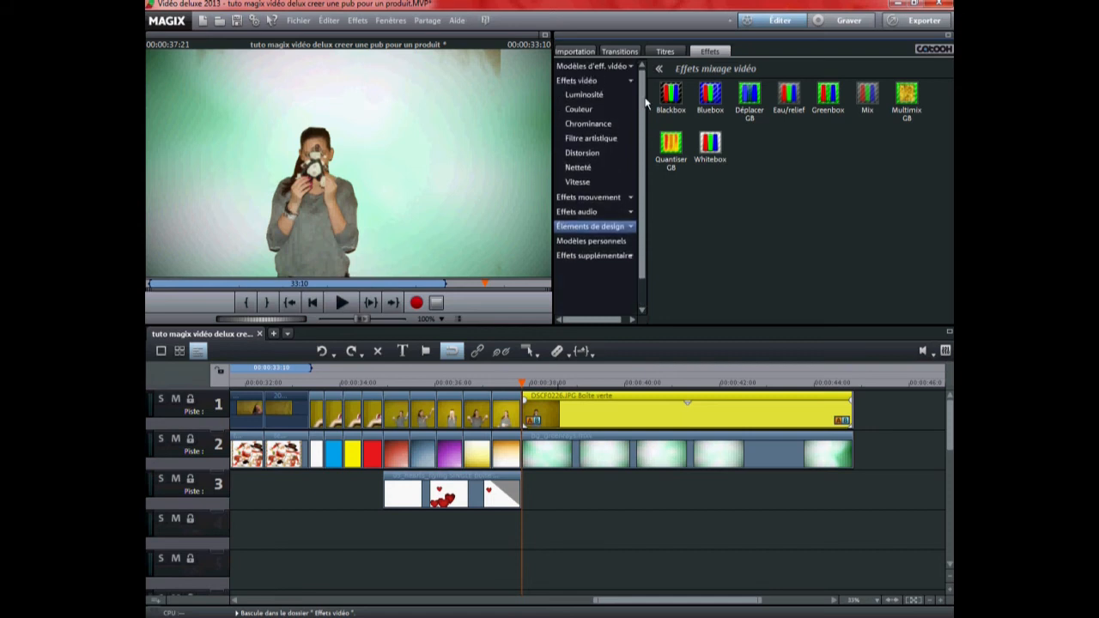
Apply the Éclair techno movement template from Modèles conception to the DSCF0226 photo
{"action": "left_click", "coordinate": [608, 199]}
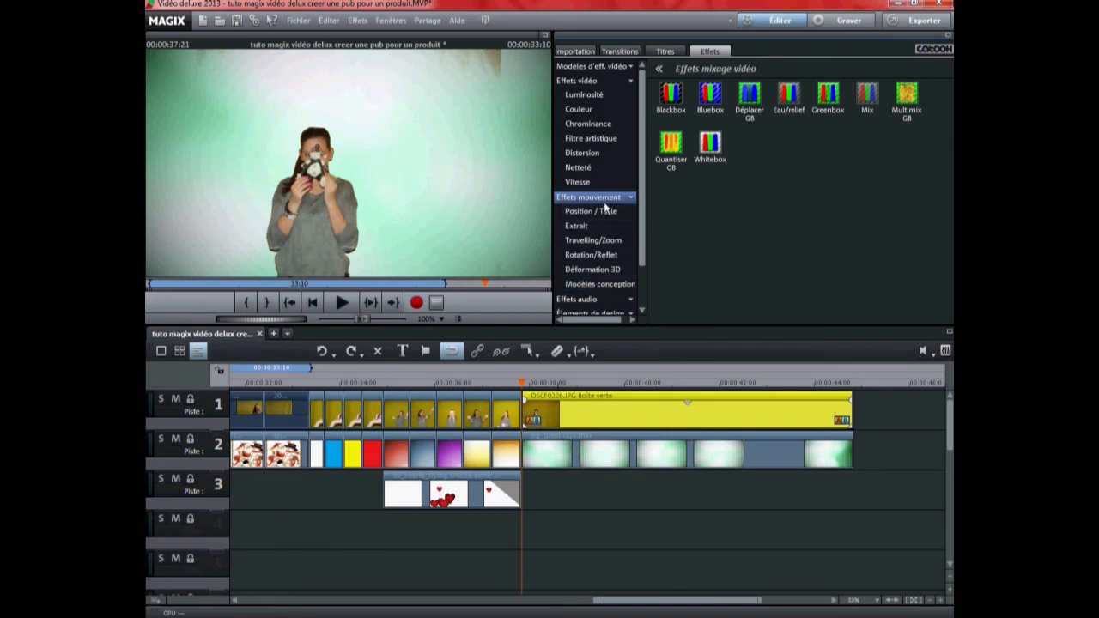
{"action": "left_click", "coordinate": [601, 284]}
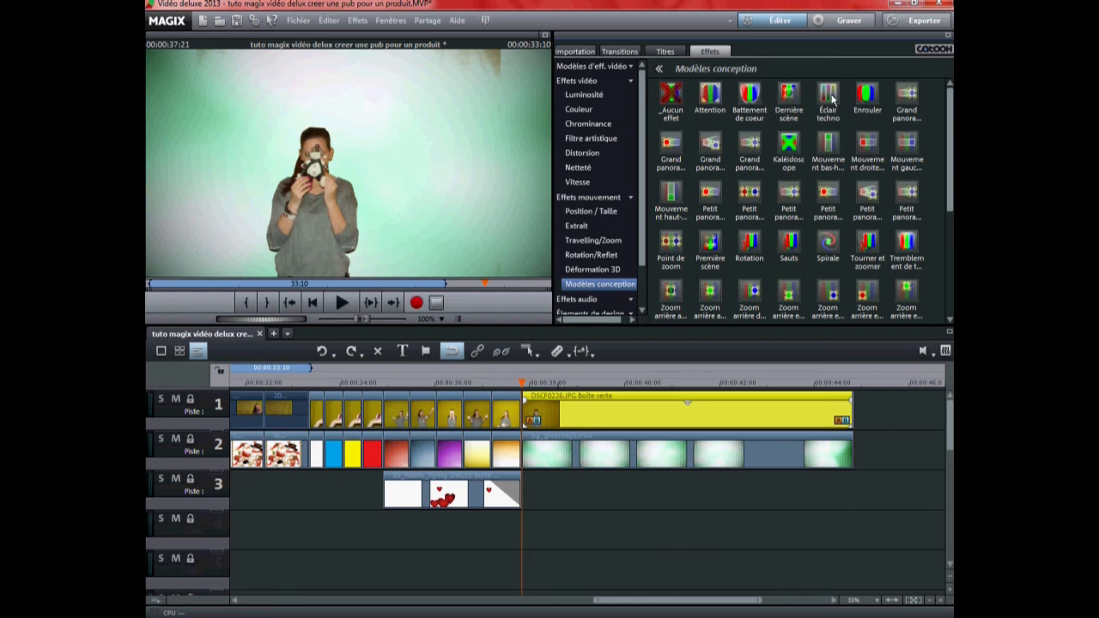
{"action": "left_click", "coordinate": [829, 100]}
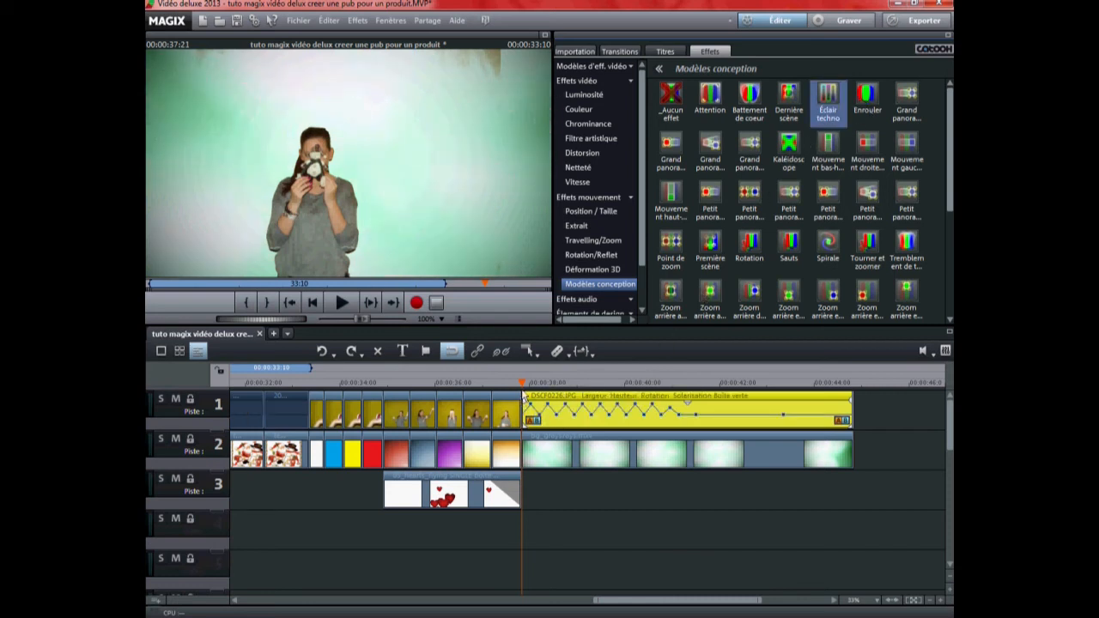
Play back the Éclair techno effect on the DSCF0226 photo and stop the playback
{"action": "left_click", "coordinate": [583, 530]}
{"action": "left_click", "coordinate": [341, 301]}
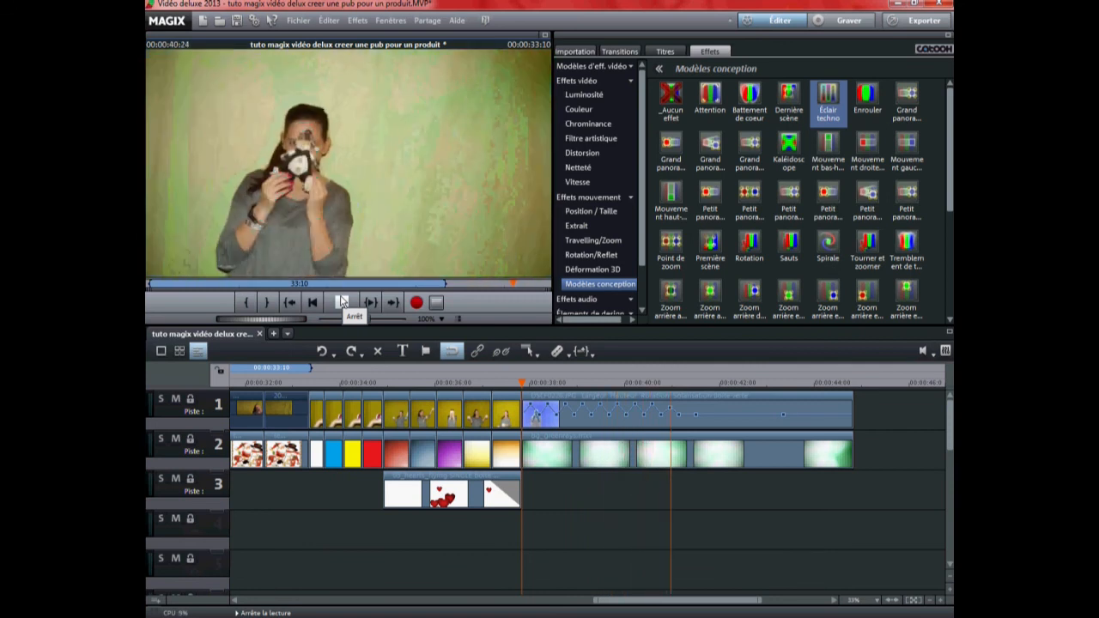
{"action": "left_click", "coordinate": [341, 301]}
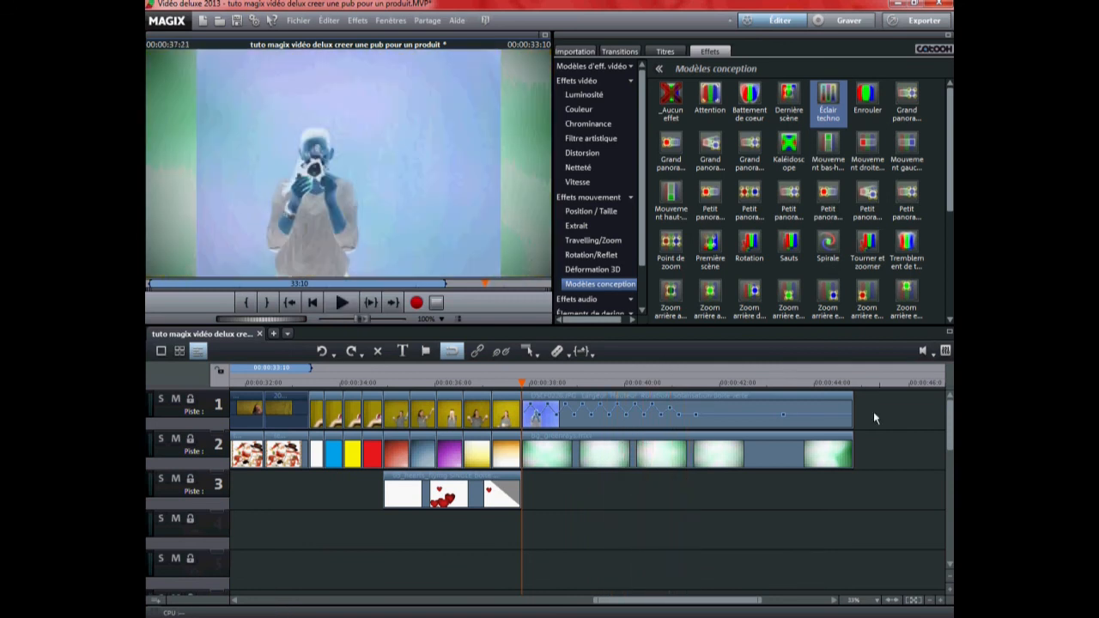
Shorten the DSCF0226 photo and its background video to about one second each, and preview the result
{"action": "left_click_drag", "start_coordinate": [850, 405], "coordinate": [568, 412]}
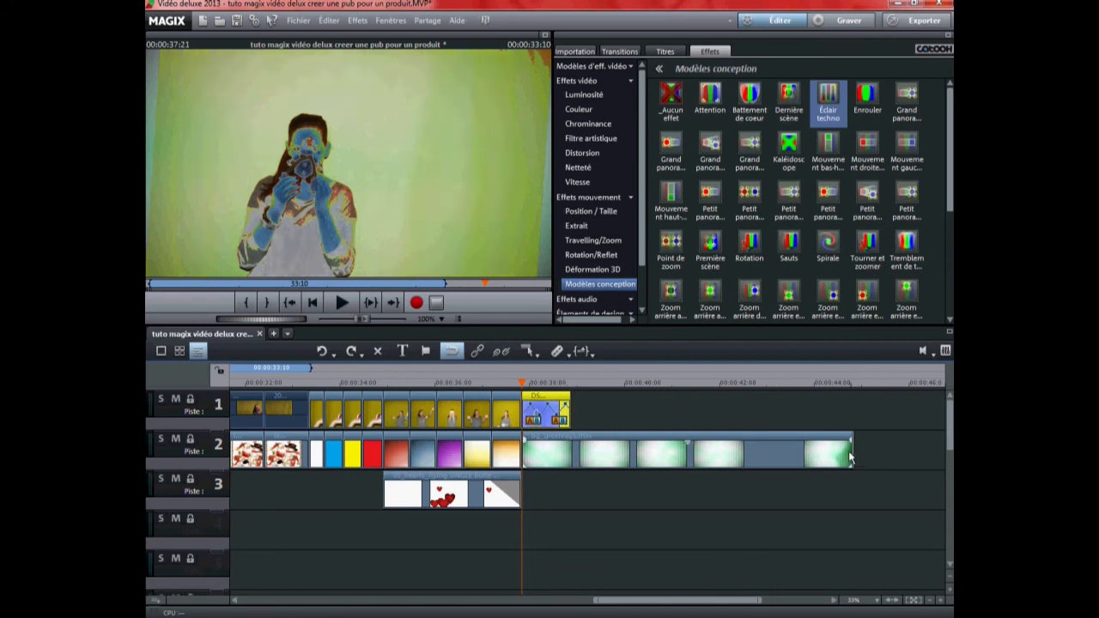
{"action": "left_click_drag", "start_coordinate": [852, 456], "coordinate": [568, 457]}
{"action": "left_click", "coordinate": [341, 307]}
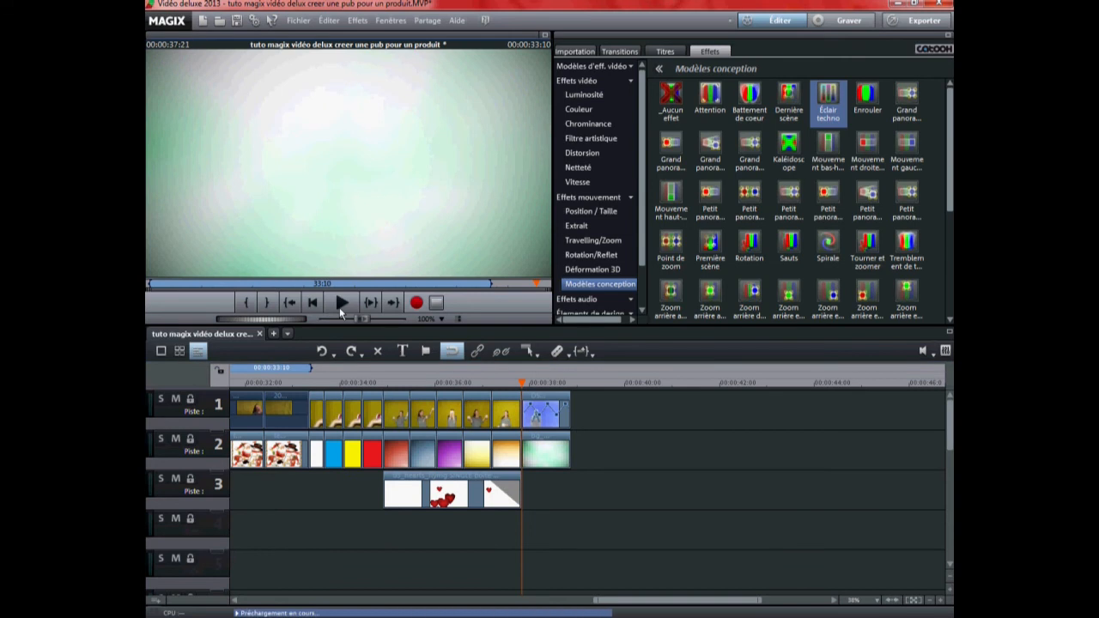
{"action": "left_click", "coordinate": [340, 305]}
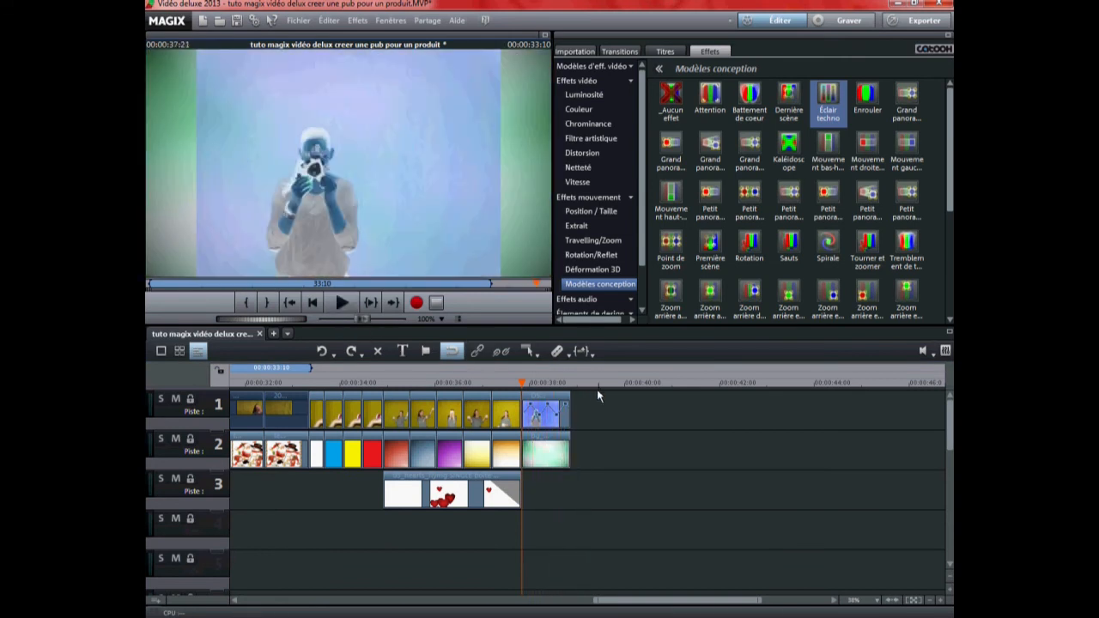
Place the playhead at 00:00:38:22 at the end of the sequence and switch to the desktop, closing the tuto folder window
{"action": "left_click", "coordinate": [575, 386]}
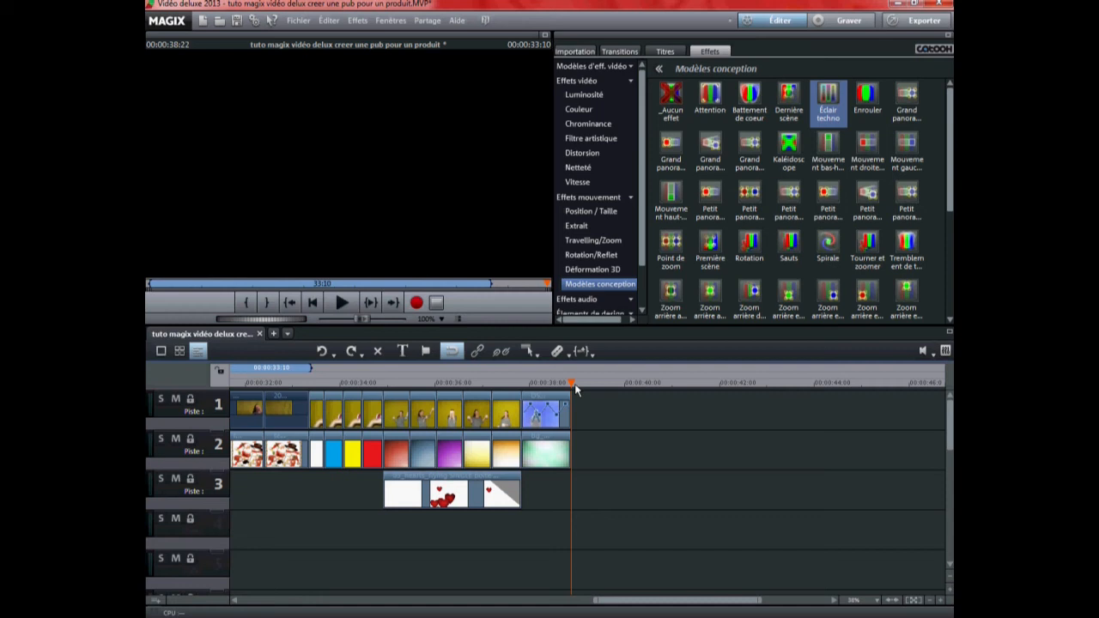
{"action": "left_click", "coordinate": [899, 4]}
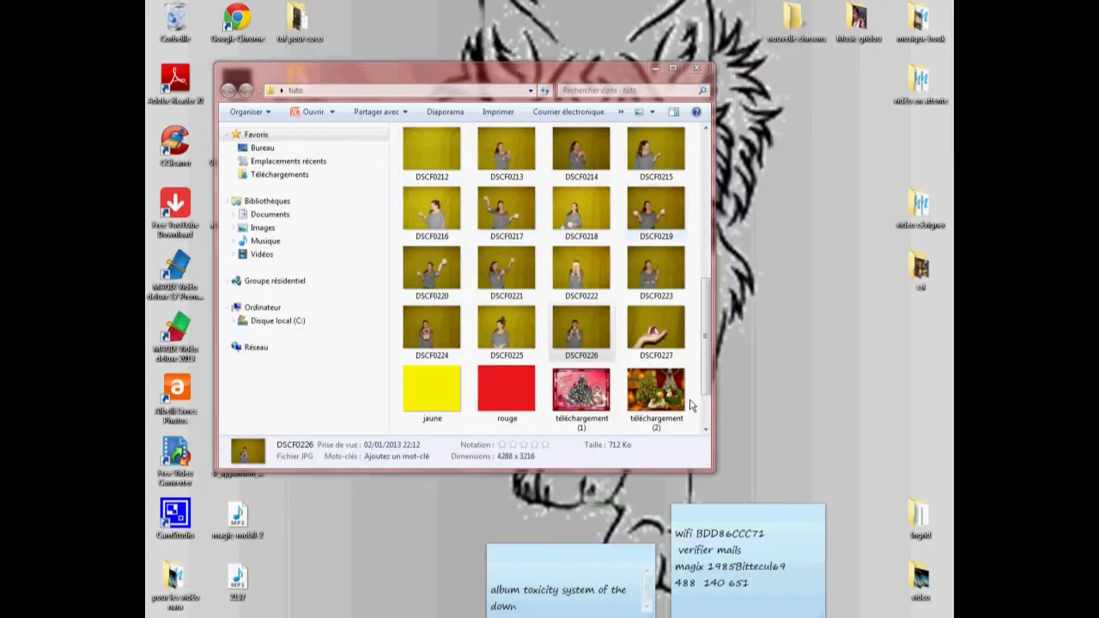
{"action": "scroll", "coordinate": [635, 172], "scroll_direction": "up", "scroll_amount": 5}
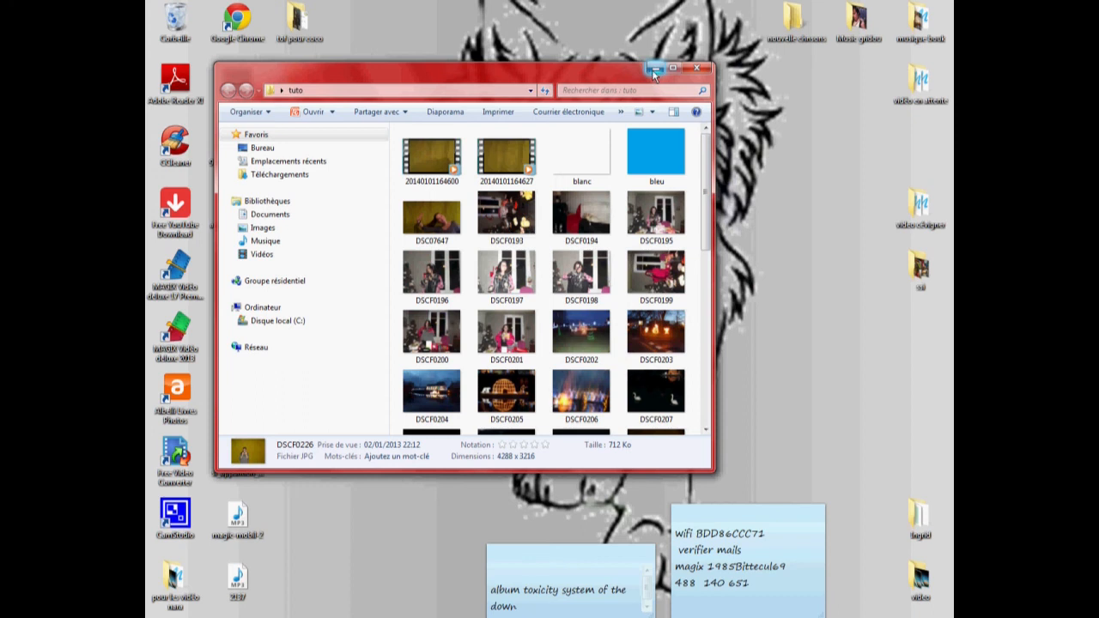
{"action": "left_click_drag", "start_coordinate": [708, 179], "coordinate": [703, 77]}
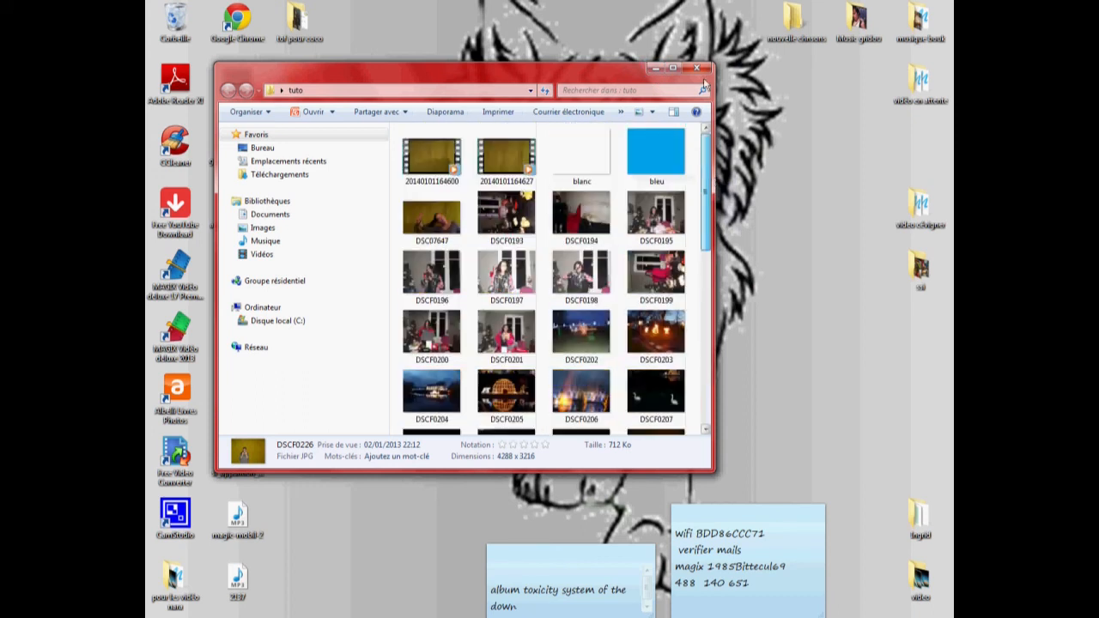
{"action": "left_click", "coordinate": [696, 67]}
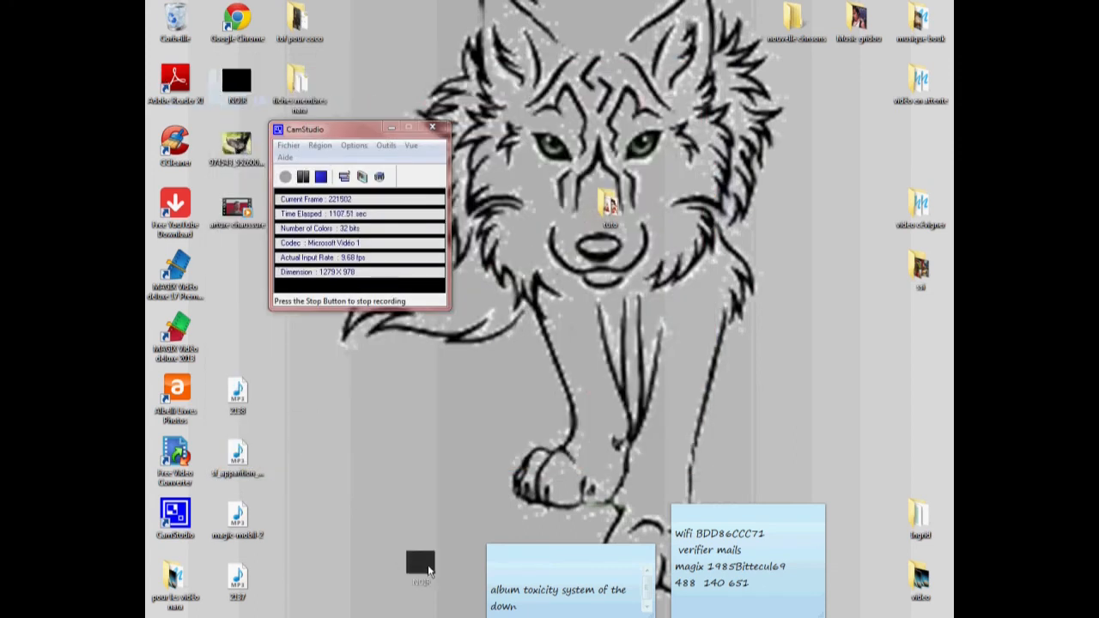
Add the NOIR image from the desktop to track 1 at the end of the sequence, at 00:00:38:22
{"action": "left_click", "coordinate": [473, 615]}
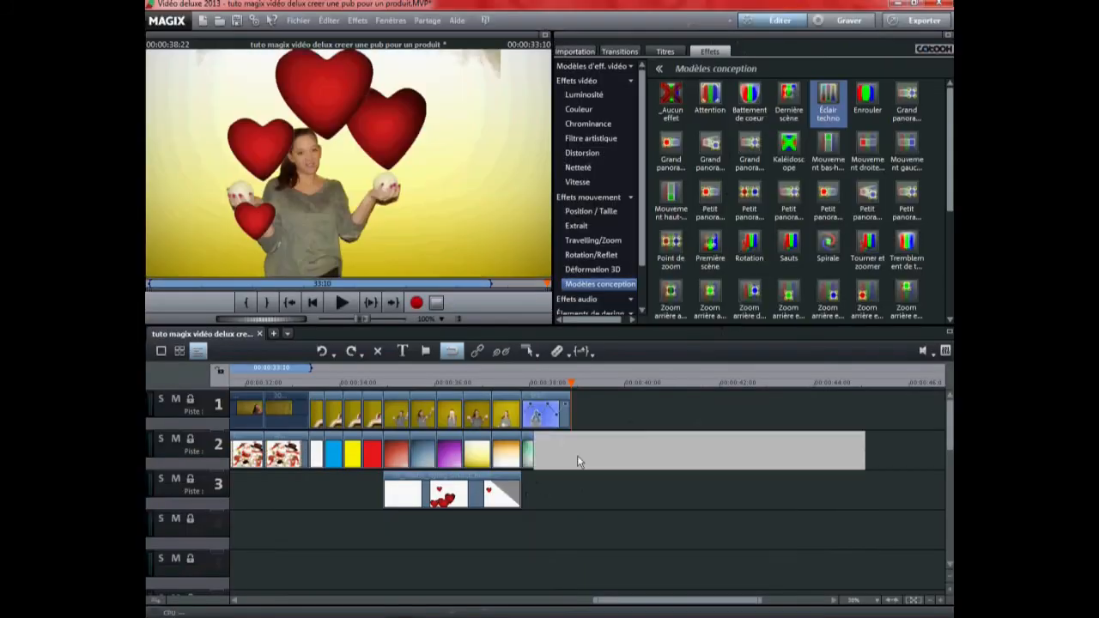
{"action": "left_click_drag", "start_coordinate": [577, 455], "coordinate": [609, 416]}
Add the Cadre années object from the Déco image objects to track 3, beneath the NOIR image
{"action": "left_click", "coordinate": [622, 198]}
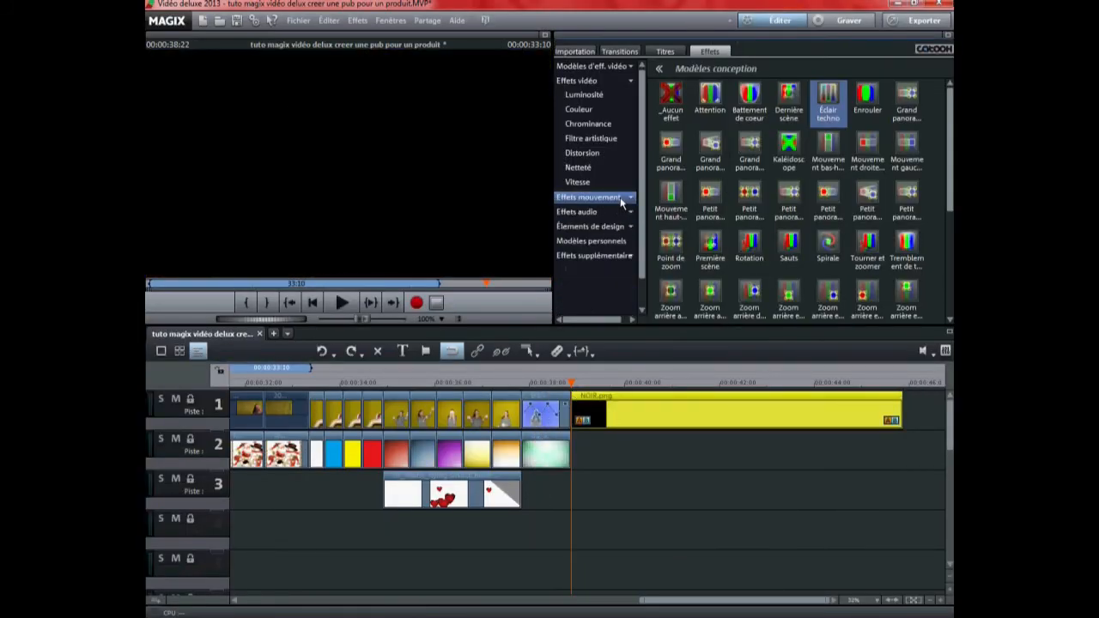
{"action": "left_click", "coordinate": [601, 81]}
{"action": "left_click", "coordinate": [604, 125]}
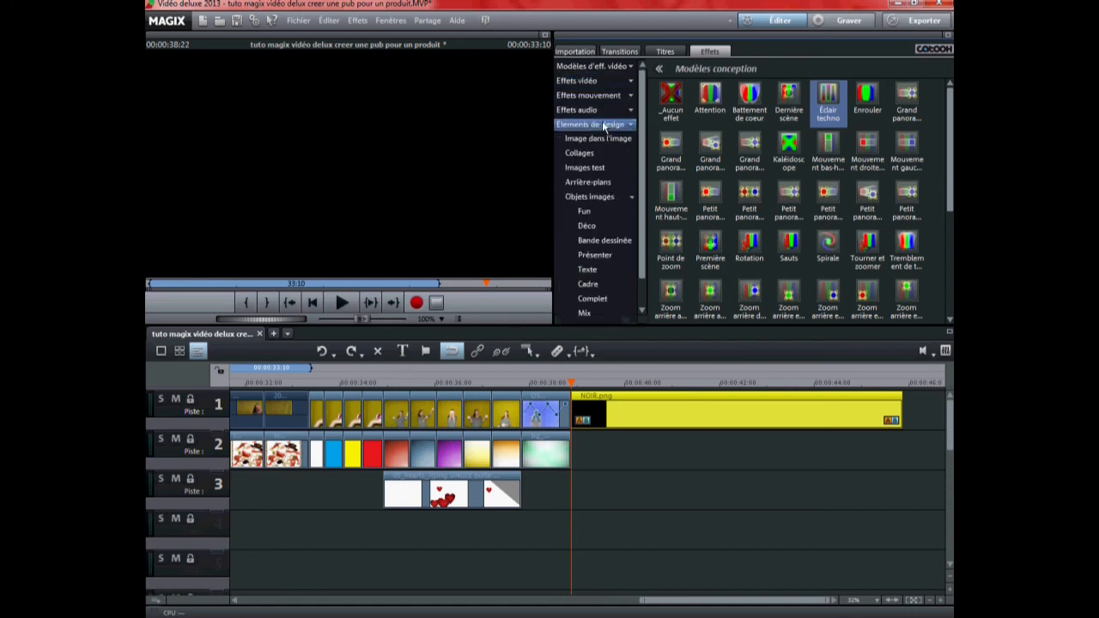
{"action": "left_click", "coordinate": [605, 215]}
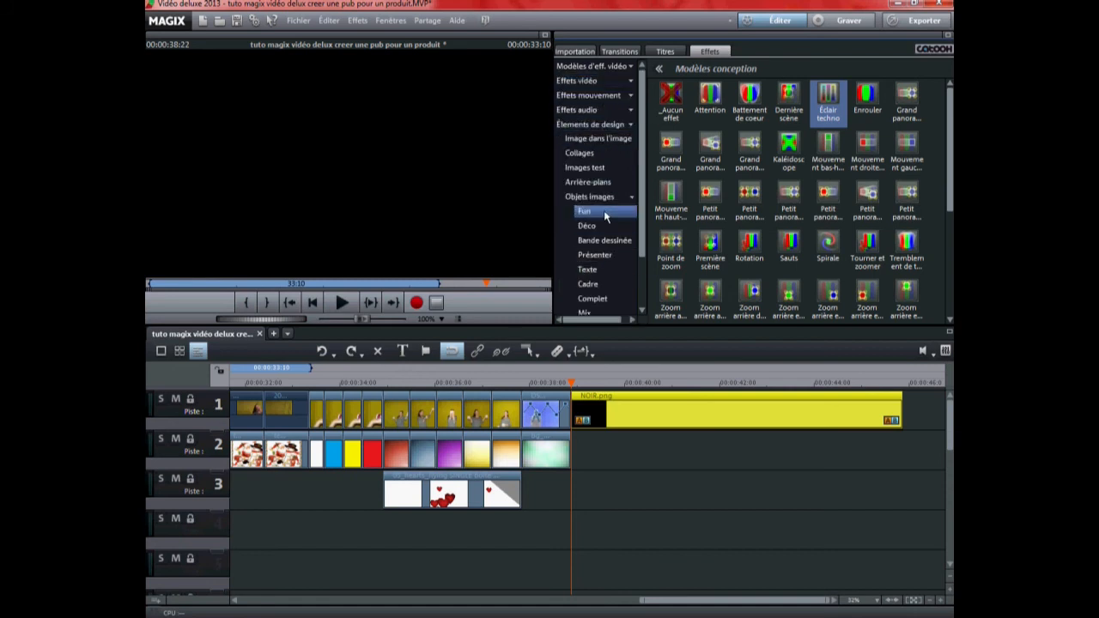
{"action": "left_click", "coordinate": [688, 269]}
{"action": "left_click", "coordinate": [689, 267]}
{"action": "left_click", "coordinate": [688, 268]}
{"action": "left_click", "coordinate": [672, 268]}
{"action": "left_click", "coordinate": [673, 267]}
{"action": "left_click", "coordinate": [673, 267]}
{"action": "left_click", "coordinate": [587, 225]}
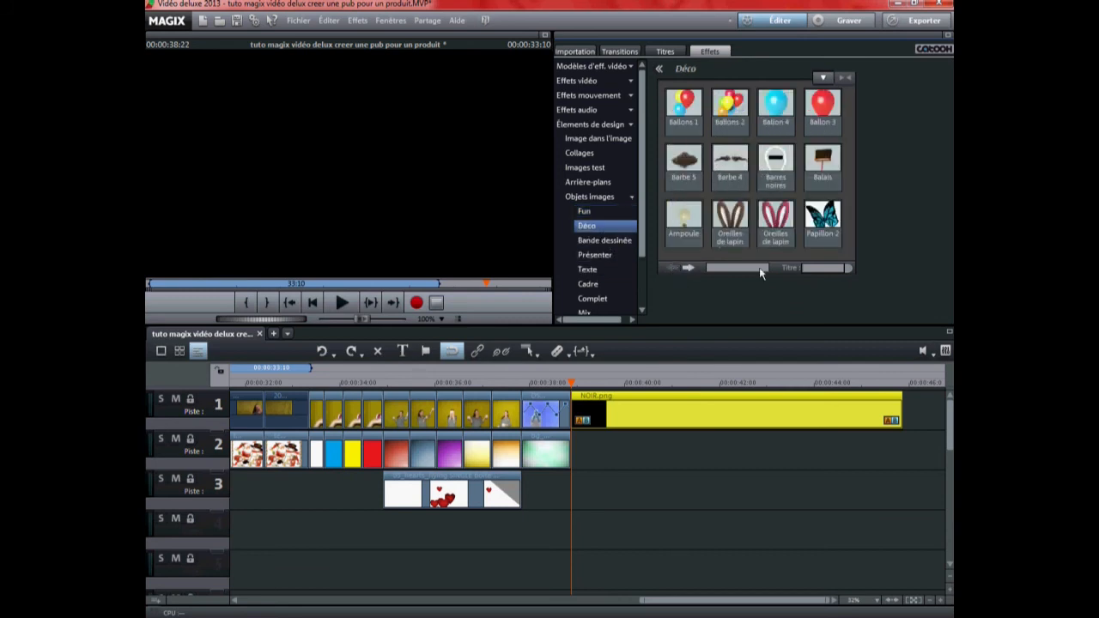
{"action": "left_click", "coordinate": [688, 269]}
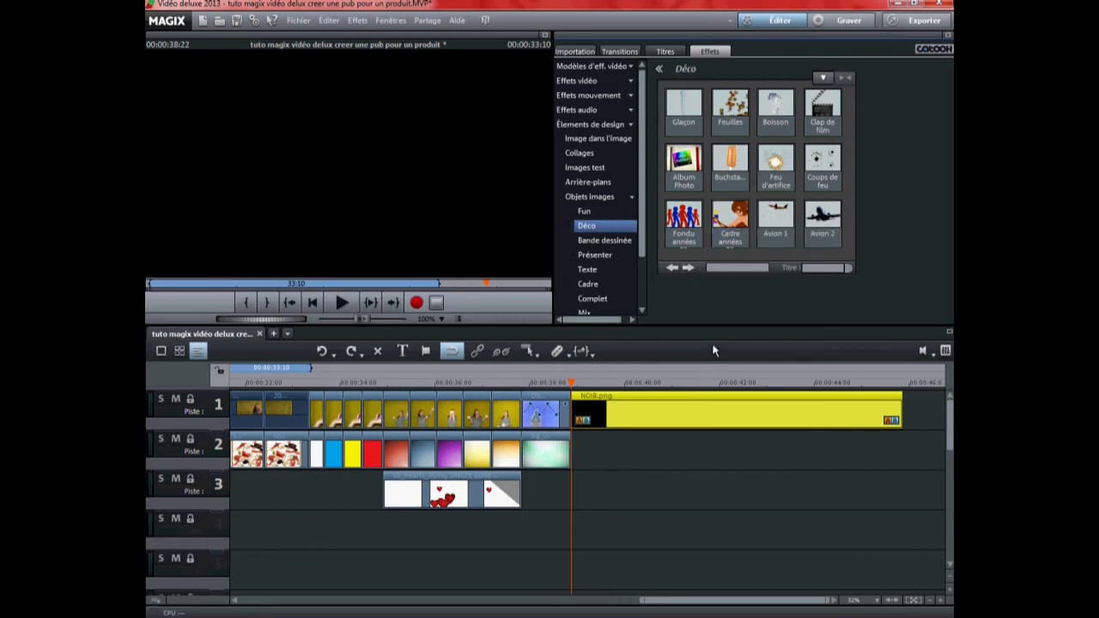
{"action": "left_click_drag", "start_coordinate": [729, 221], "coordinate": [593, 491]}
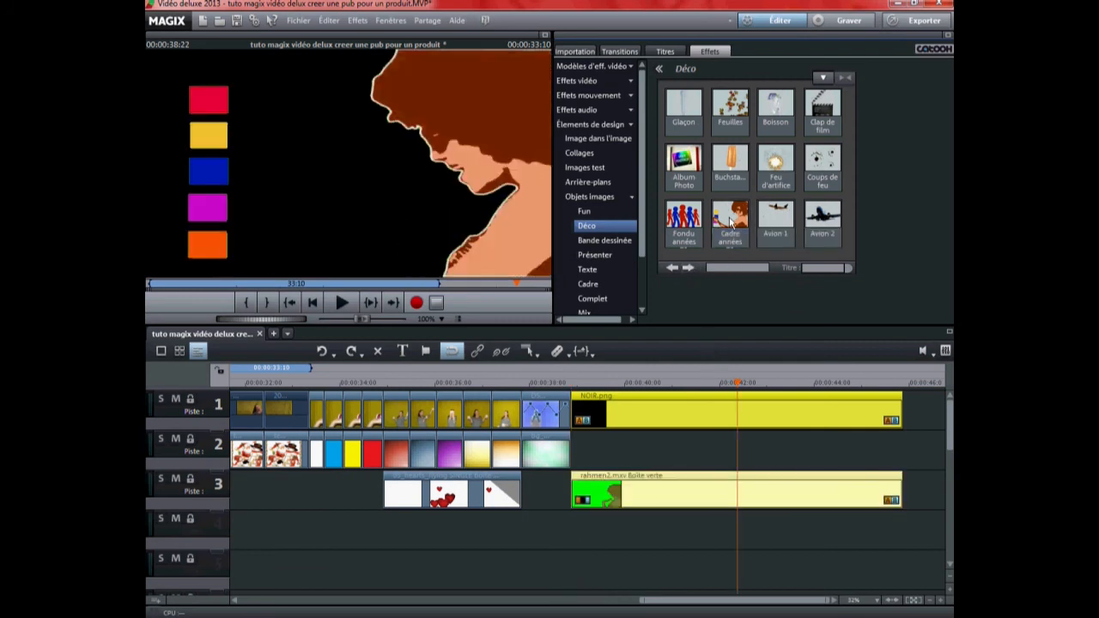
Play back the Cadre années animation from its start and place the playhead at 00:00:42:04, where all the coloured squares show
{"action": "left_click", "coordinate": [573, 387]}
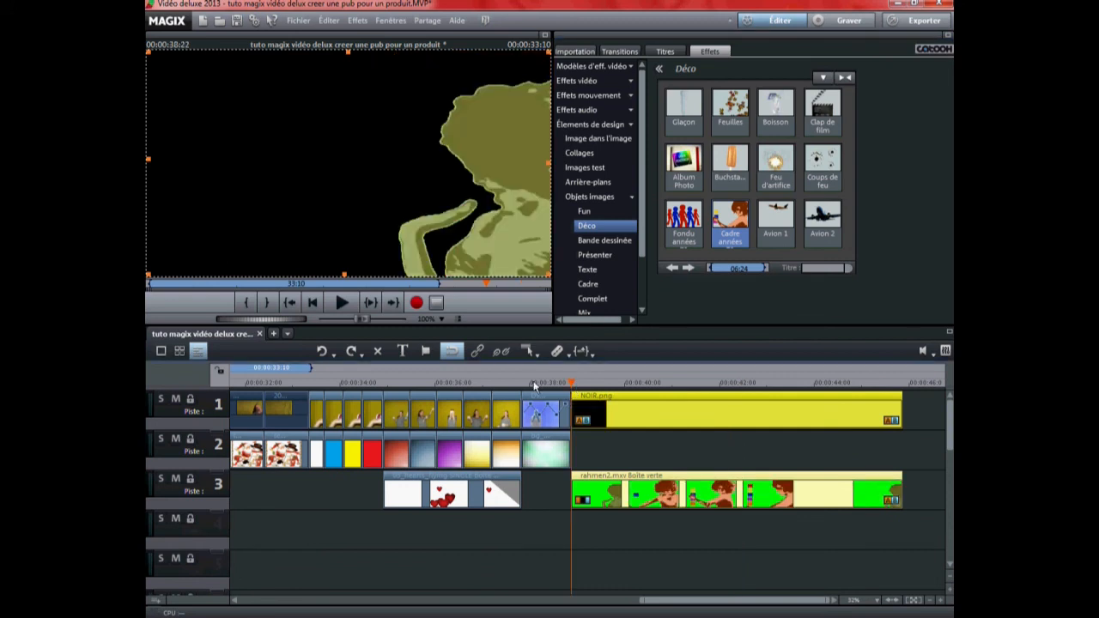
{"action": "left_click", "coordinate": [335, 303]}
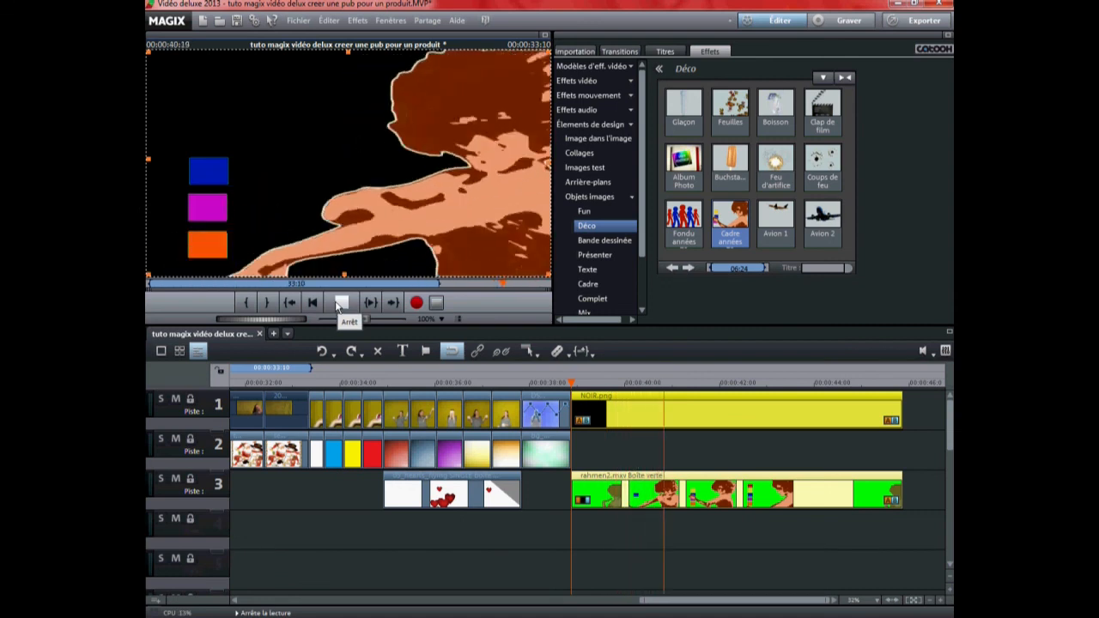
{"action": "left_click", "coordinate": [340, 303]}
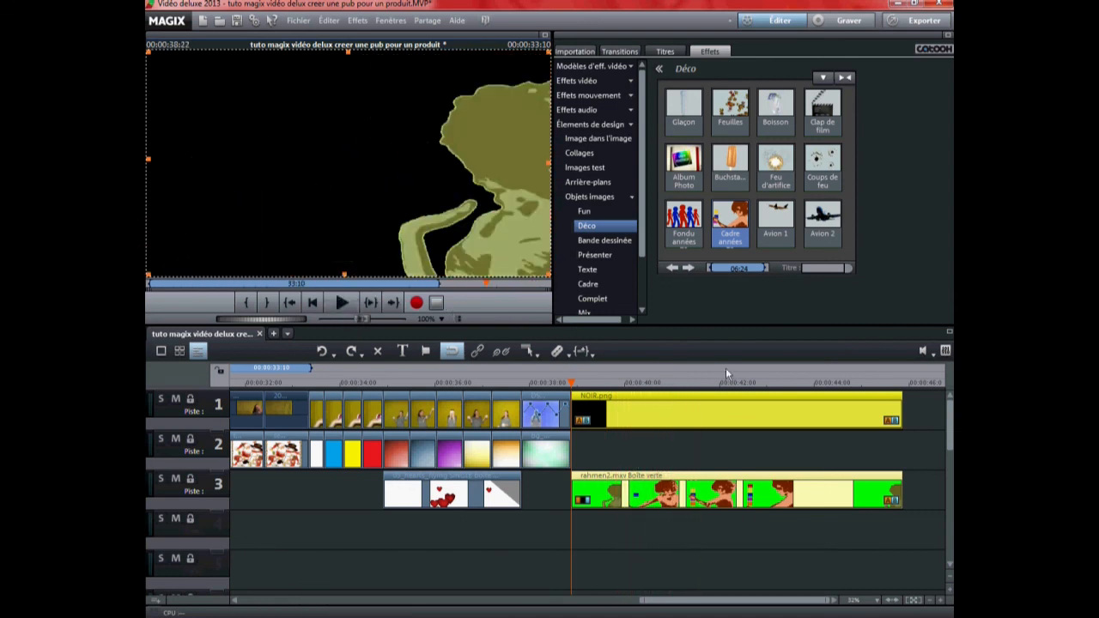
{"action": "left_click_drag", "start_coordinate": [771, 383], "coordinate": [728, 383]}
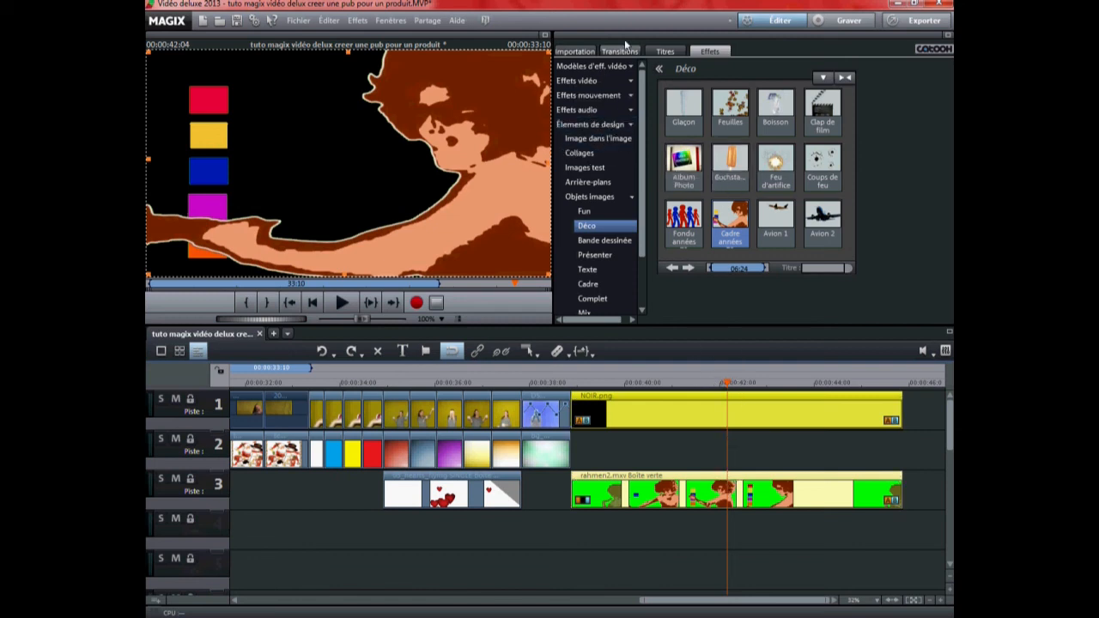
Add a Standard title reading "N" to track 2 at the playhead and position it on the red square
{"action": "left_click", "coordinate": [661, 51]}
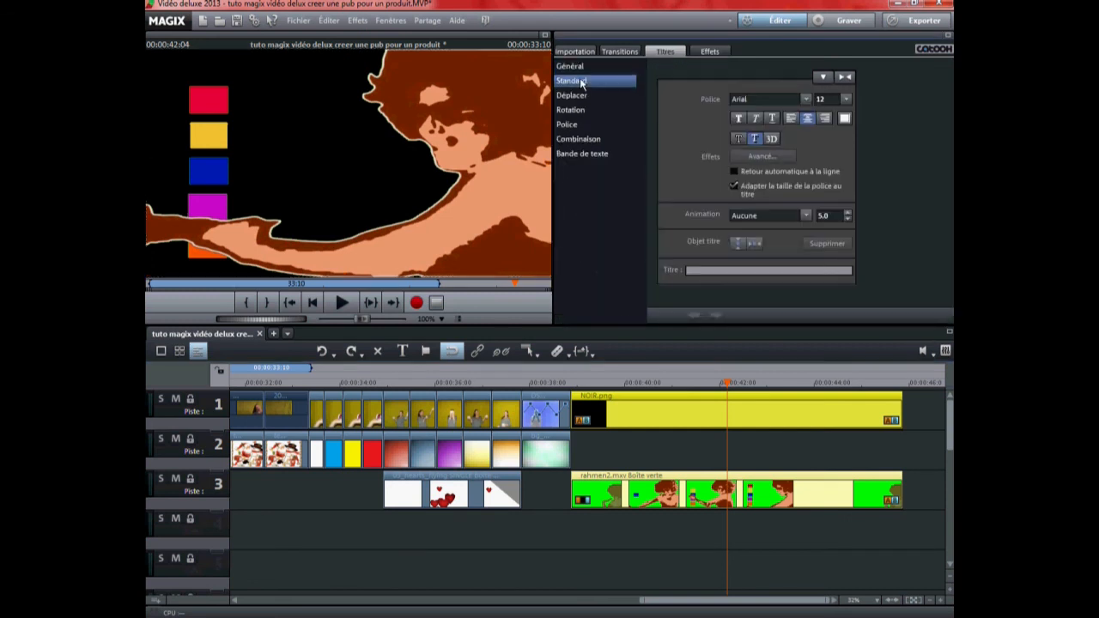
{"action": "left_click", "coordinate": [709, 182]}
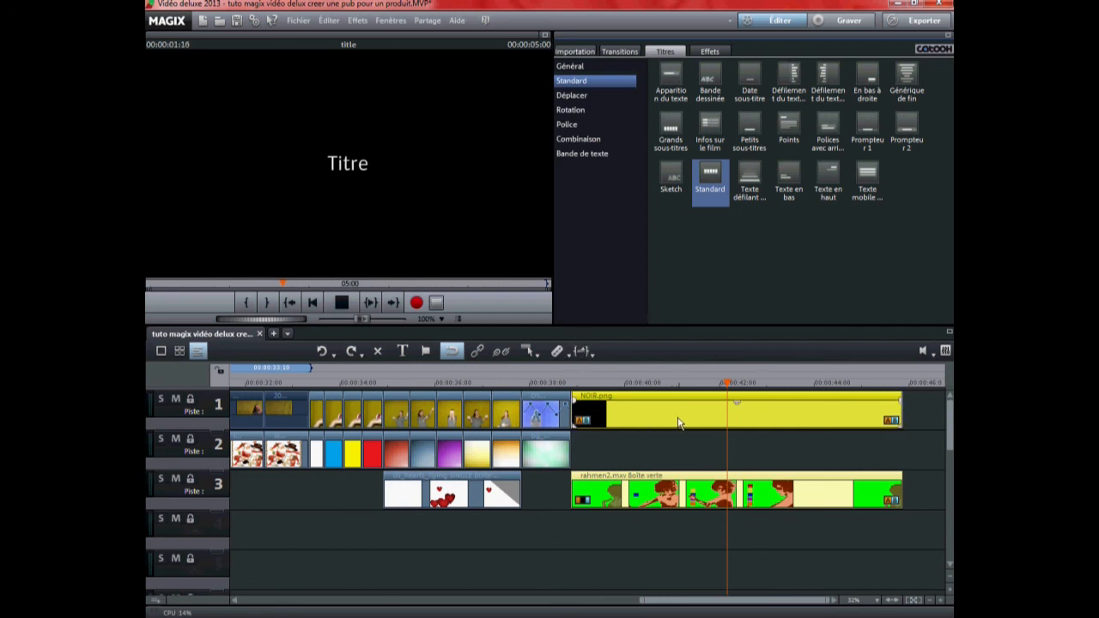
{"action": "left_click_drag", "start_coordinate": [734, 394], "coordinate": [759, 447]}
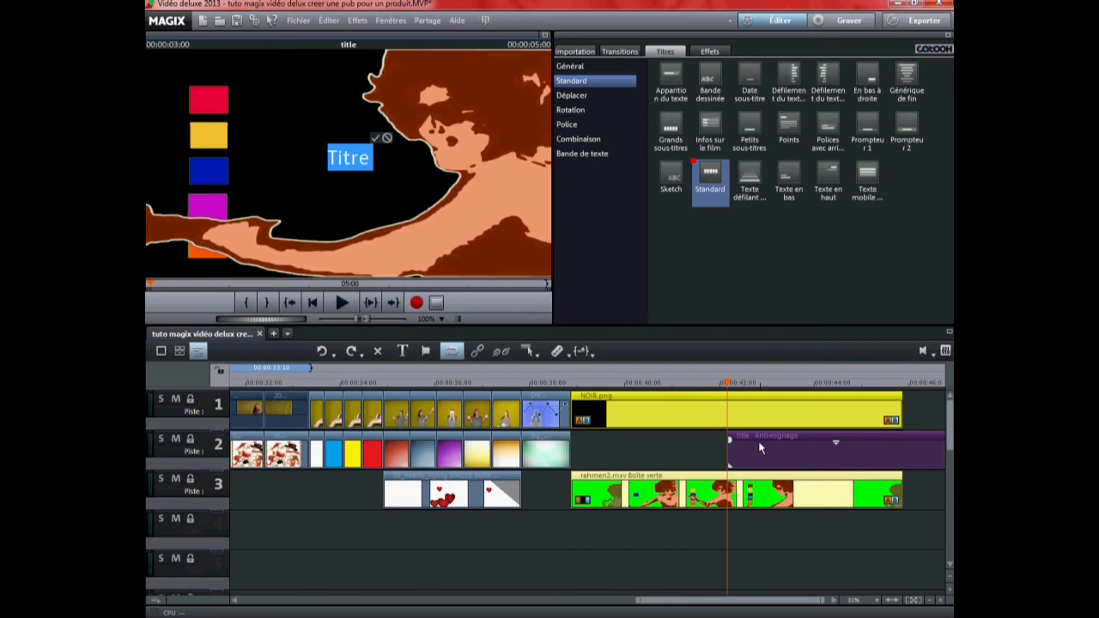
{"action": "type", "text": "N"}
{"action": "left_click", "coordinate": [366, 139]}
{"action": "left_click_drag", "start_coordinate": [346, 161], "coordinate": [210, 103]}
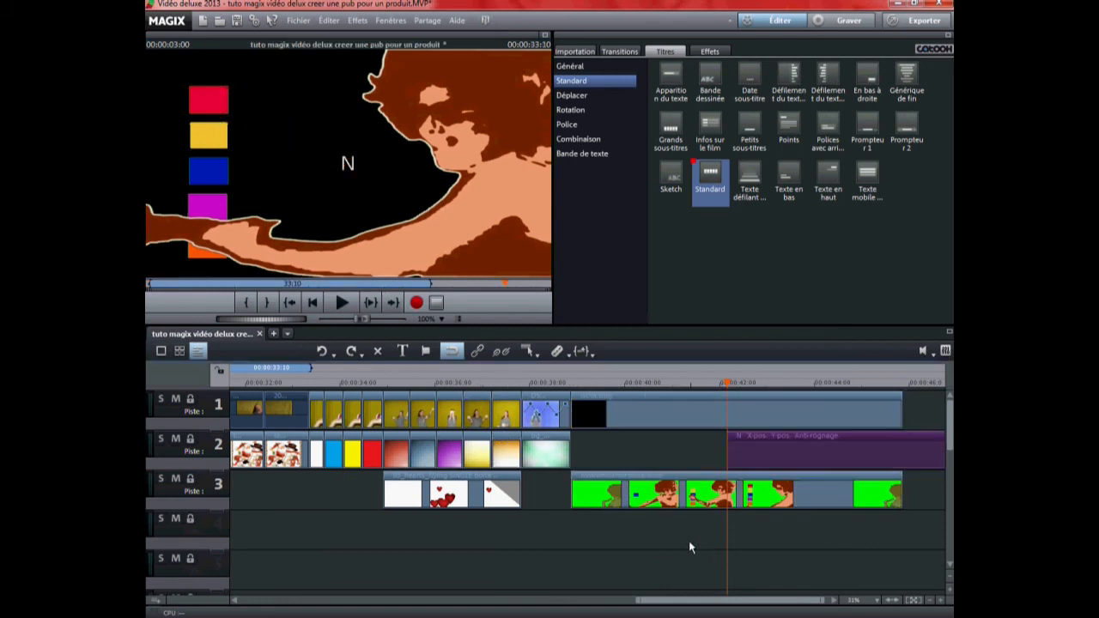
Add a Standard title reading "O" to track 4 at the playhead and position it on the yellow square
{"action": "left_click_drag", "start_coordinate": [707, 181], "coordinate": [770, 541]}
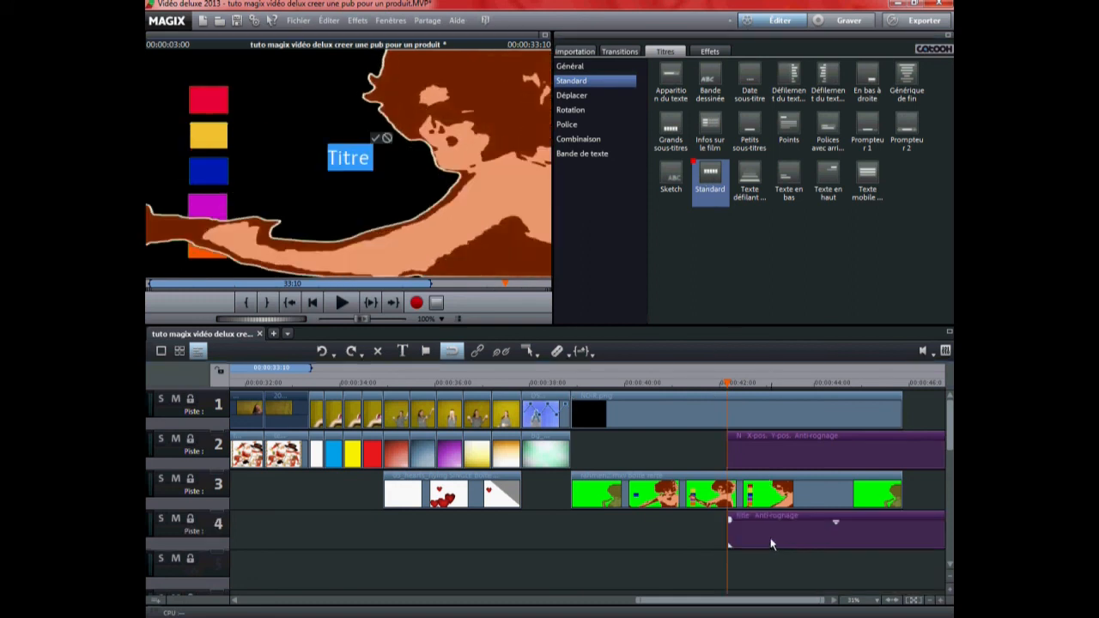
{"action": "type", "text": "0"}
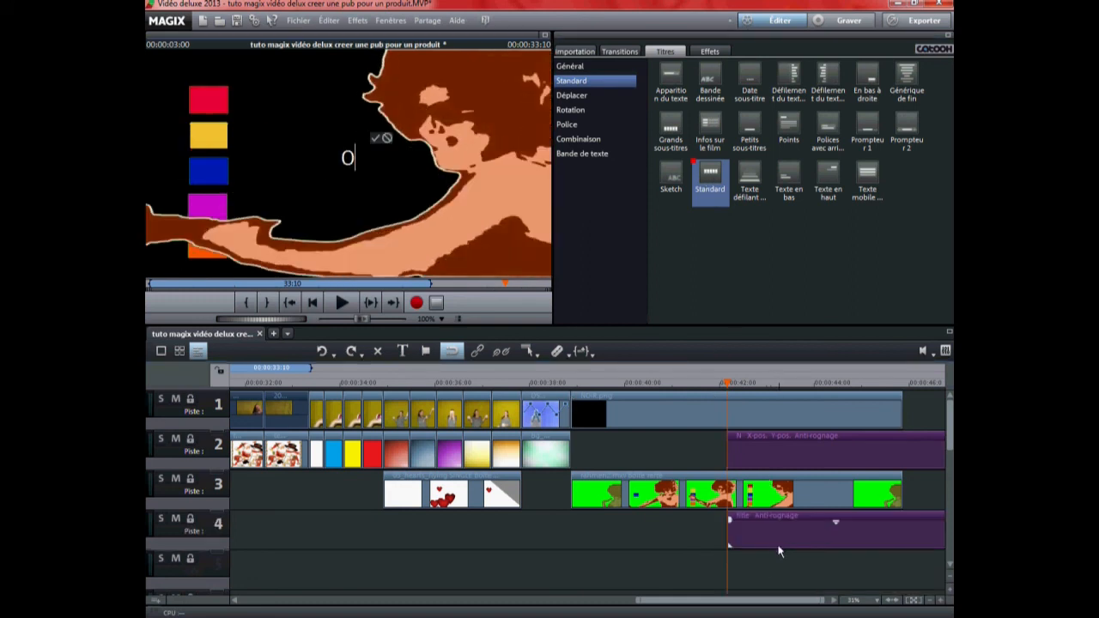
{"action": "left_click", "coordinate": [361, 141]}
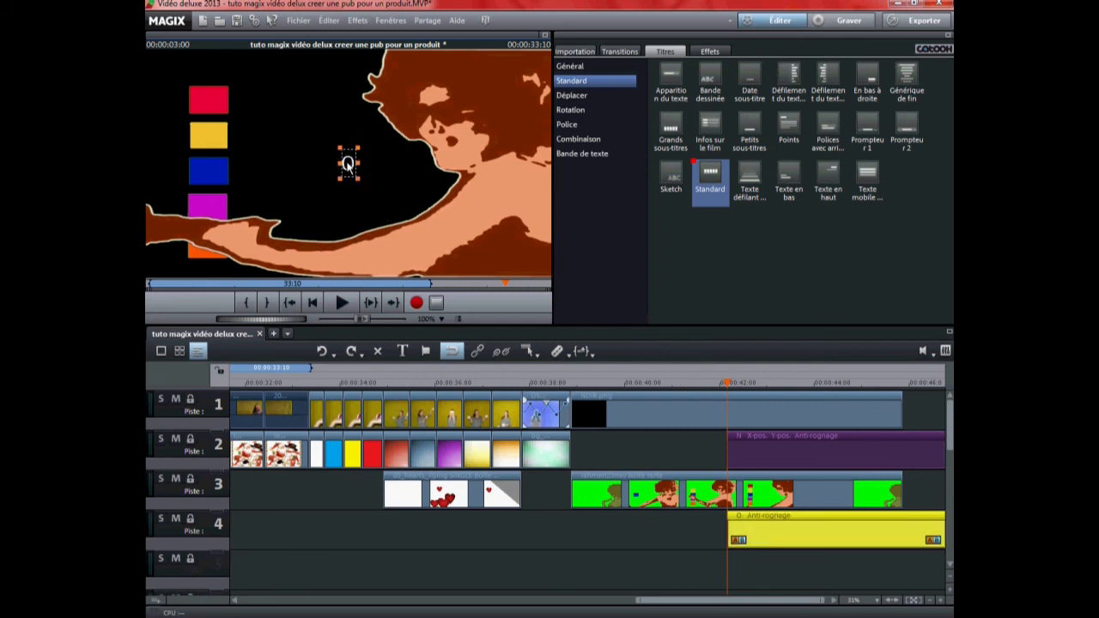
{"action": "left_click_drag", "start_coordinate": [208, 140], "coordinate": [207, 137]}
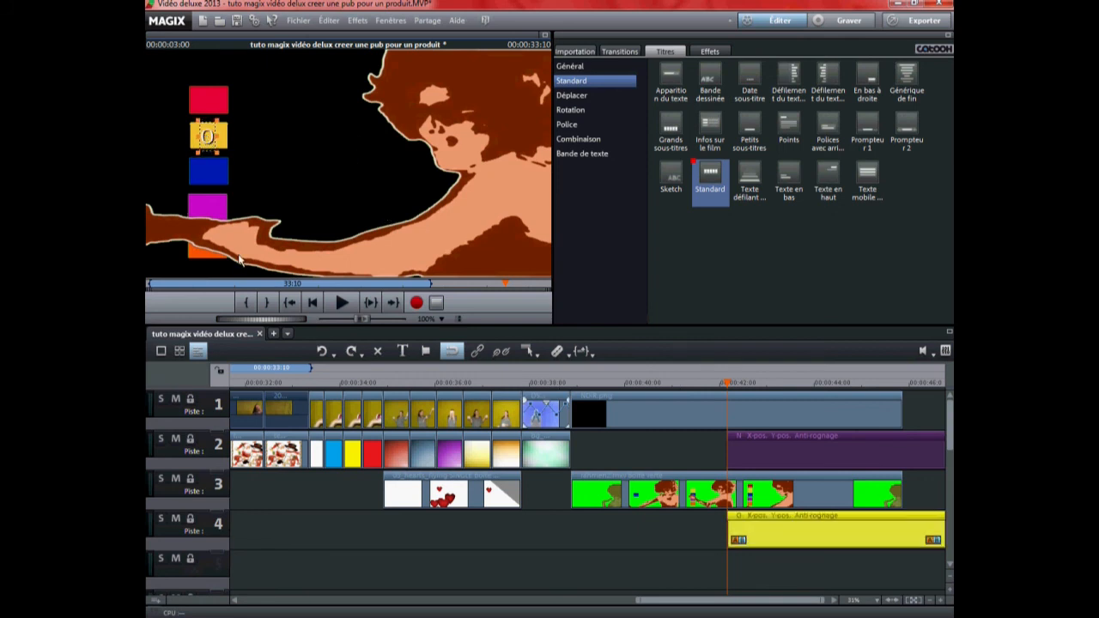
{"action": "left_click", "coordinate": [538, 540]}
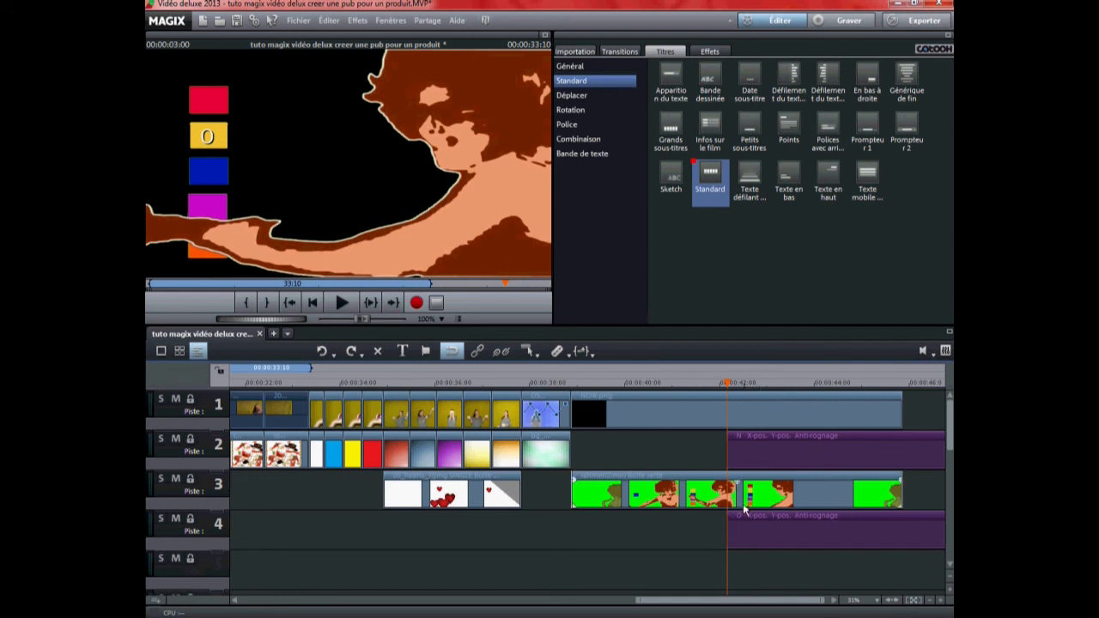
Shift the NOIR image and frame clip down two tracks, and add a Standard title "E" on track 1 over the blue square
{"action": "left_click_drag", "start_coordinate": [743, 508], "coordinate": [749, 563]}
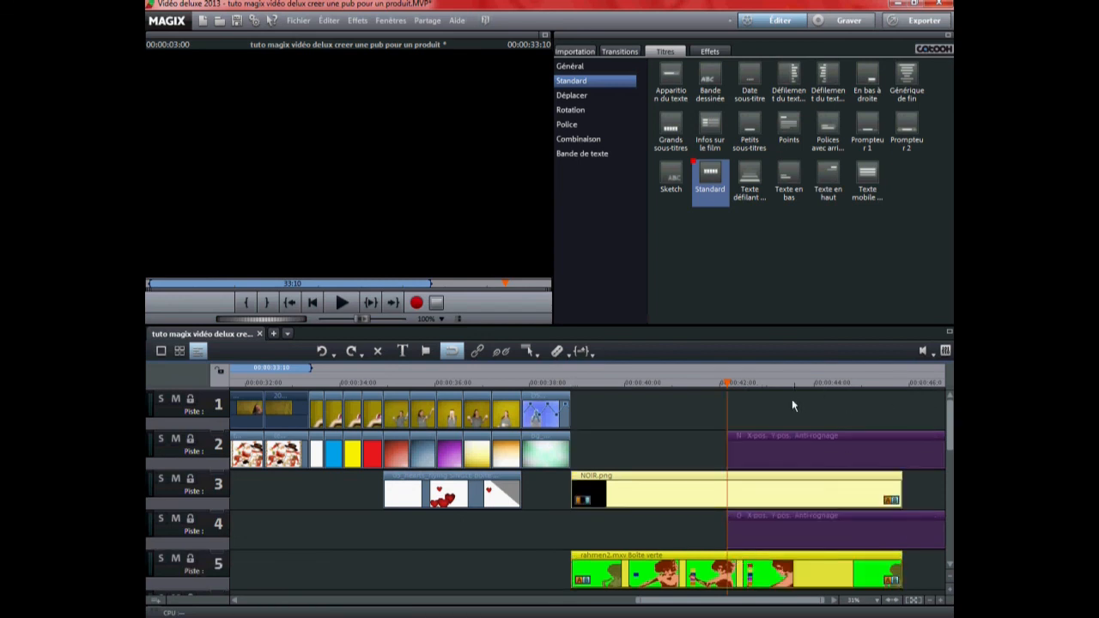
{"action": "left_click_drag", "start_coordinate": [720, 180], "coordinate": [759, 397]}
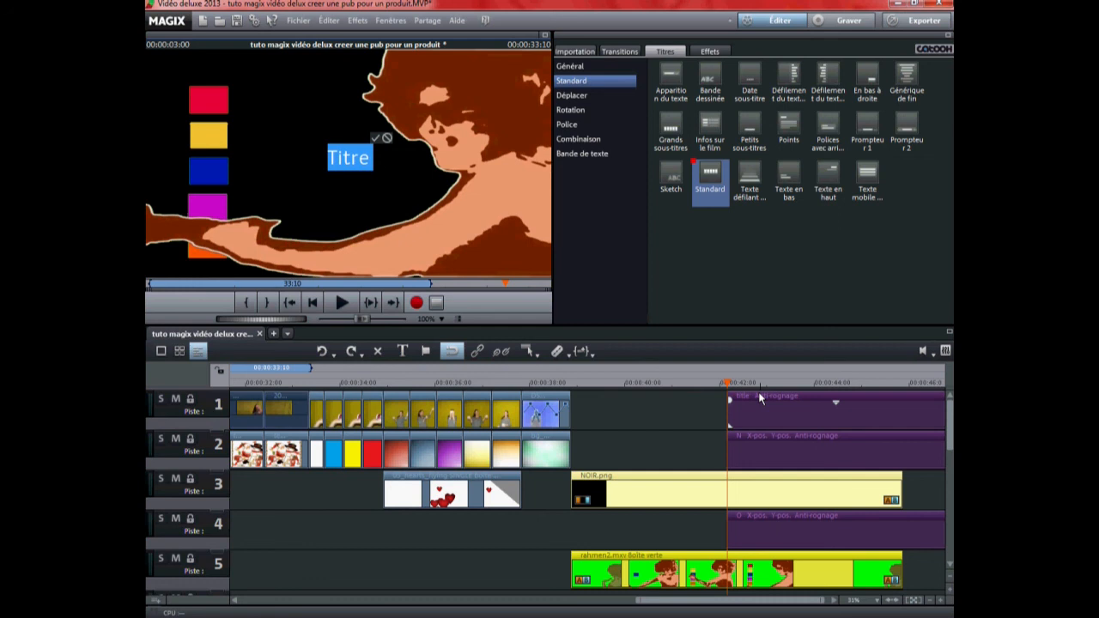
{"action": "key", "text": "BackSpace"}
{"action": "left_click", "coordinate": [347, 161]}
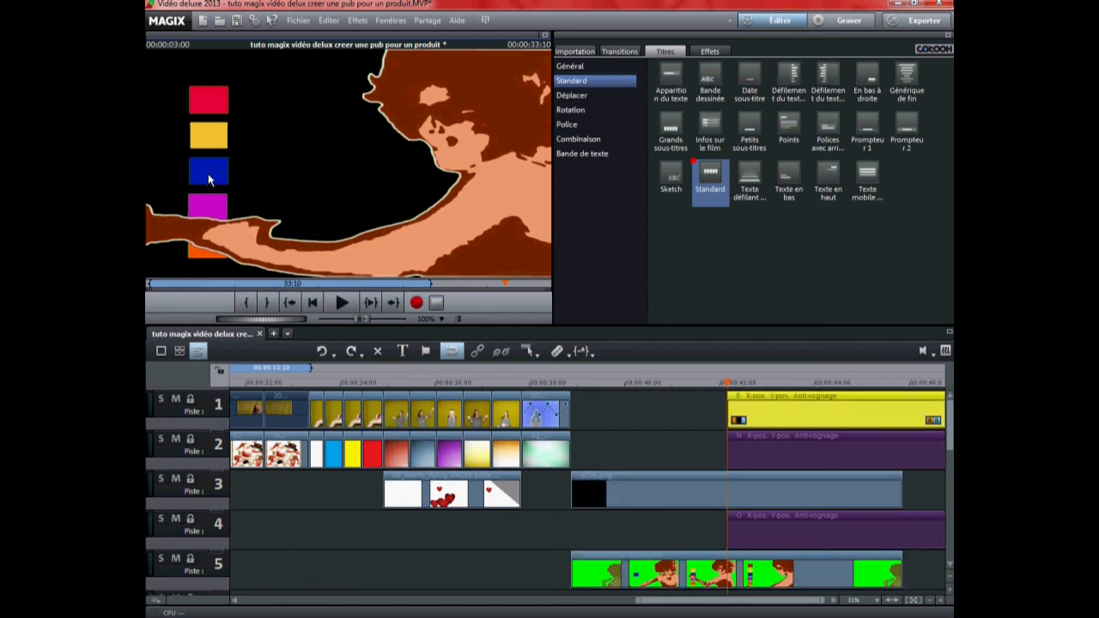
{"action": "left_click", "coordinate": [667, 418]}
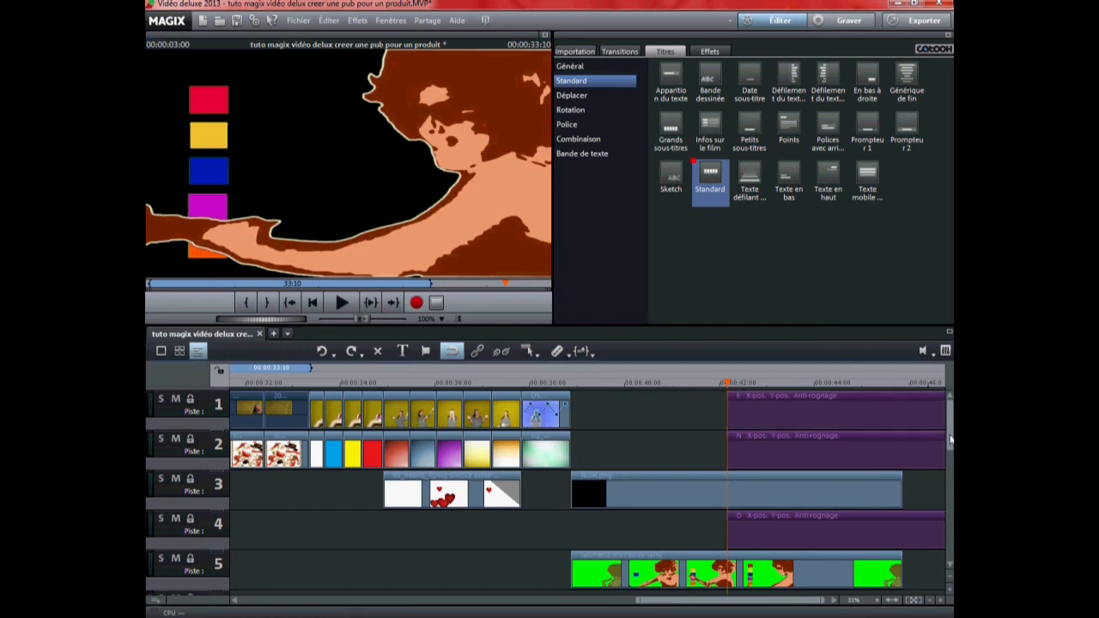
Shift the NOIR image and frame clip down two more tracks, and add a Standard title "L" on track 3 over the purple square
{"action": "left_click_drag", "start_coordinate": [950, 436], "coordinate": [951, 451]}
{"action": "left_click_drag", "start_coordinate": [793, 447], "coordinate": [706, 520]}
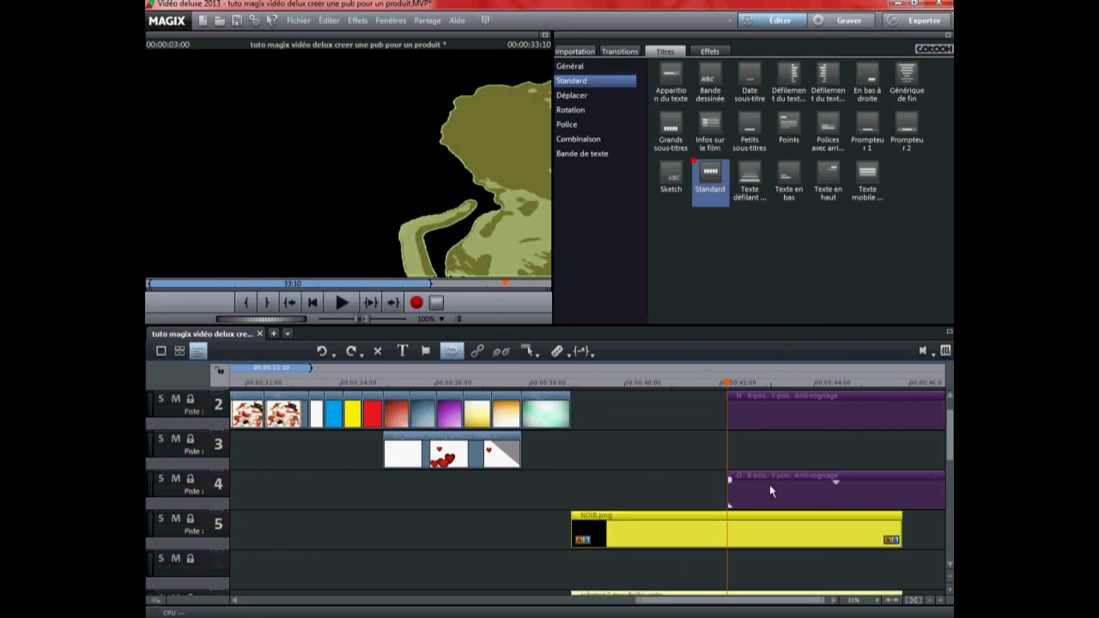
{"action": "left_click", "coordinate": [768, 455]}
{"action": "left_click_drag", "start_coordinate": [710, 176], "coordinate": [759, 444]}
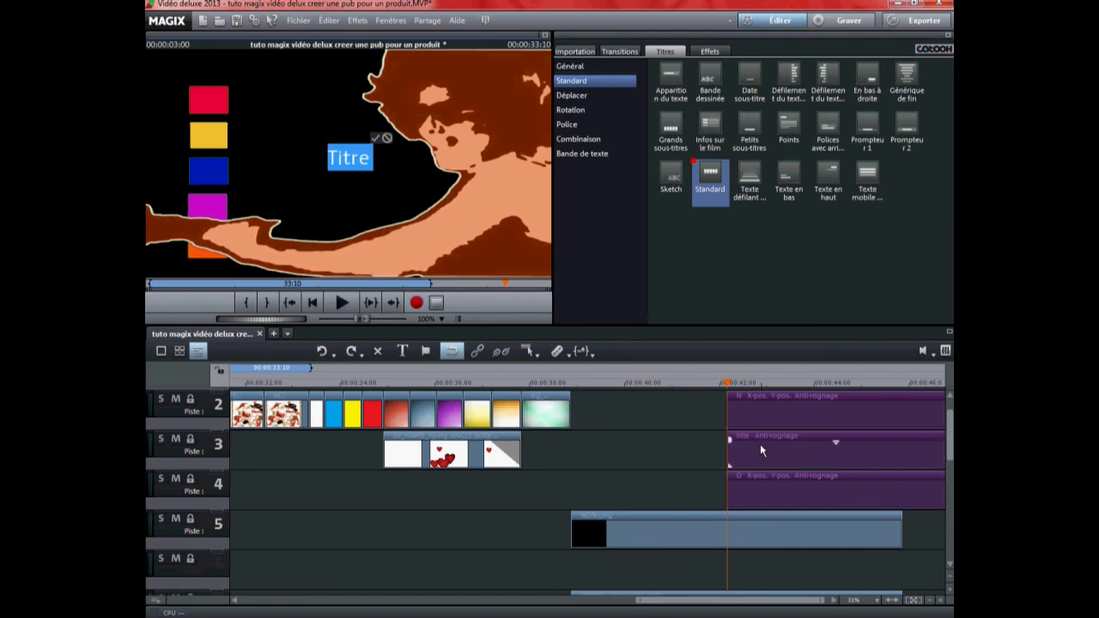
{"action": "key", "text": "BackSpace"}
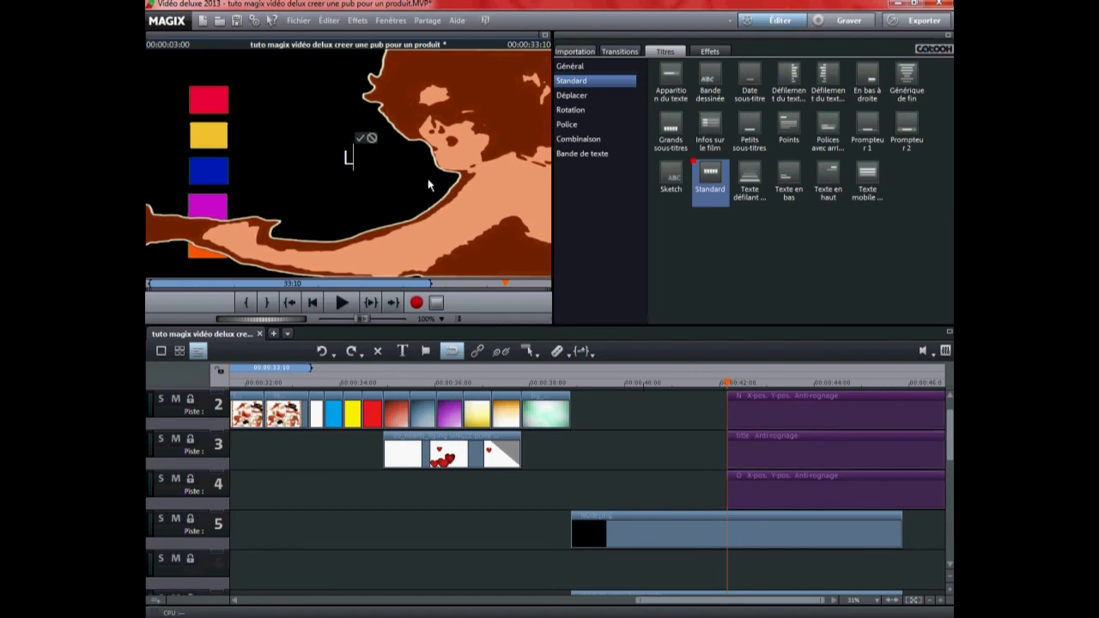
{"action": "left_click_drag", "start_coordinate": [349, 165], "coordinate": [217, 212]}
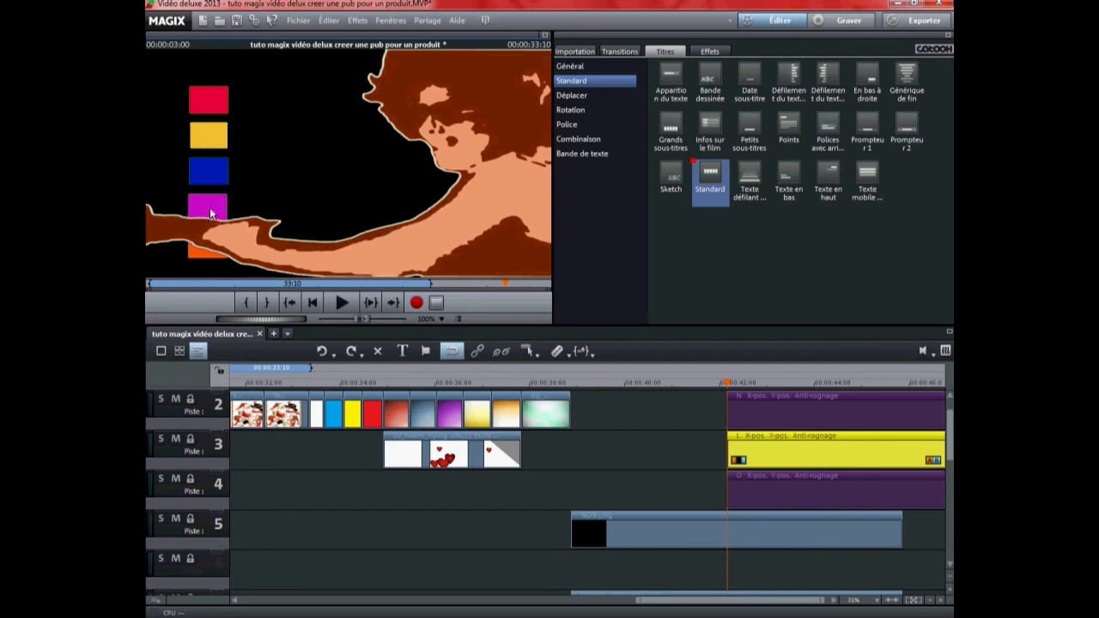
{"action": "left_click", "coordinate": [636, 443]}
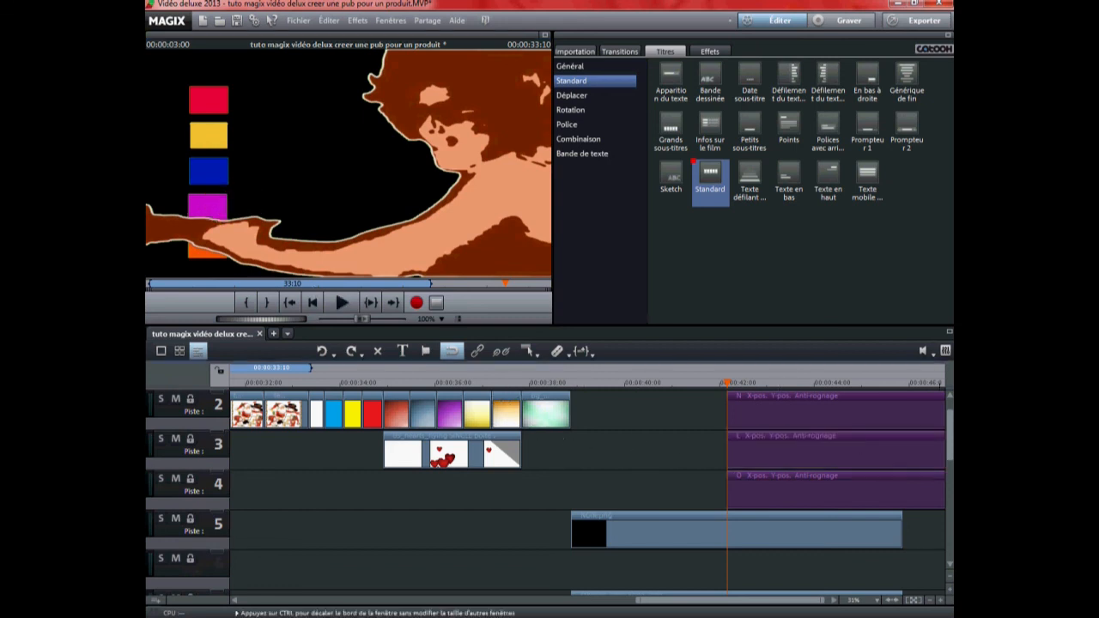
Play back the frame animation with its letter titles from 00:00:40:04
{"action": "left_click_drag", "start_coordinate": [950, 446], "coordinate": [951, 429]}
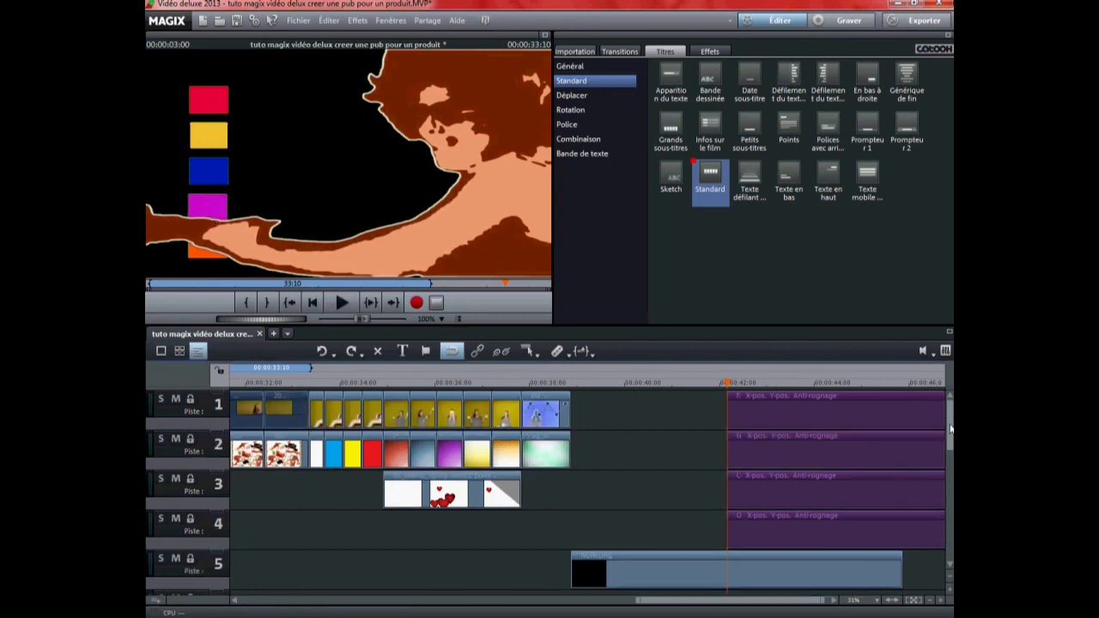
{"action": "left_click", "coordinate": [634, 383]}
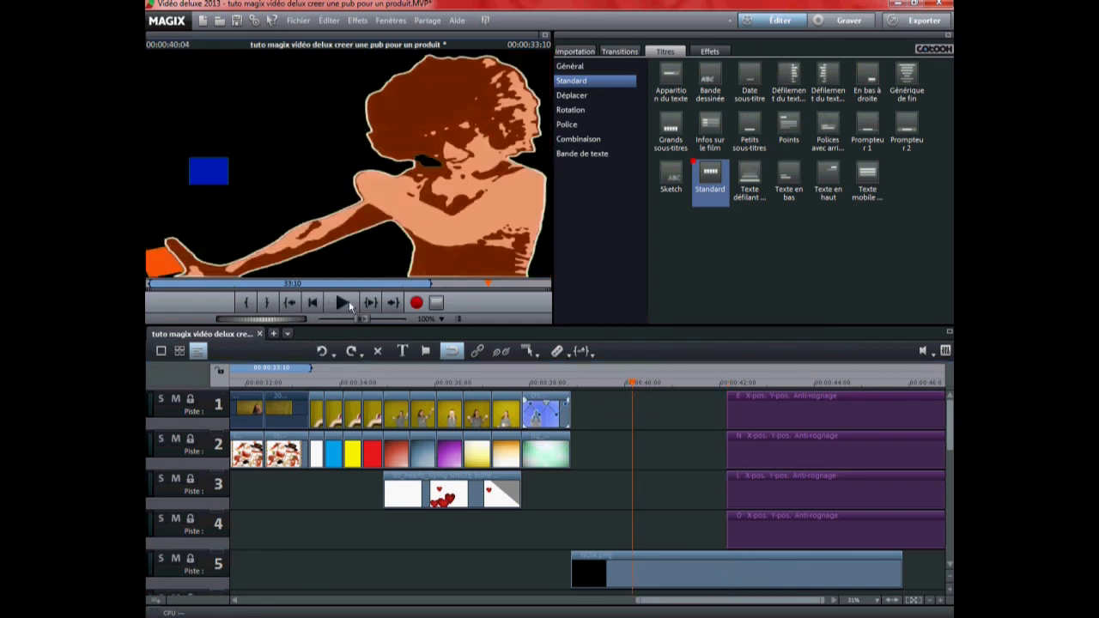
{"action": "left_click", "coordinate": [350, 307]}
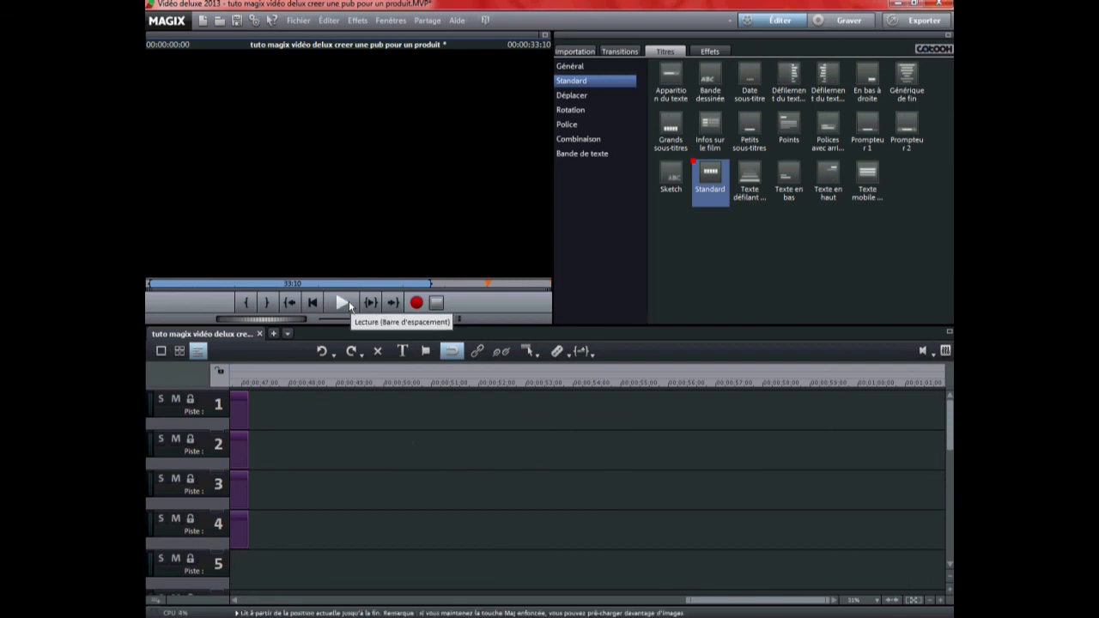
Return to the earlier clips in the timeline and place the playhead at 00:00:34:02, on the yellow background
{"action": "left_click_drag", "start_coordinate": [721, 600], "coordinate": [639, 601]}
{"action": "left_click", "coordinate": [627, 380]}
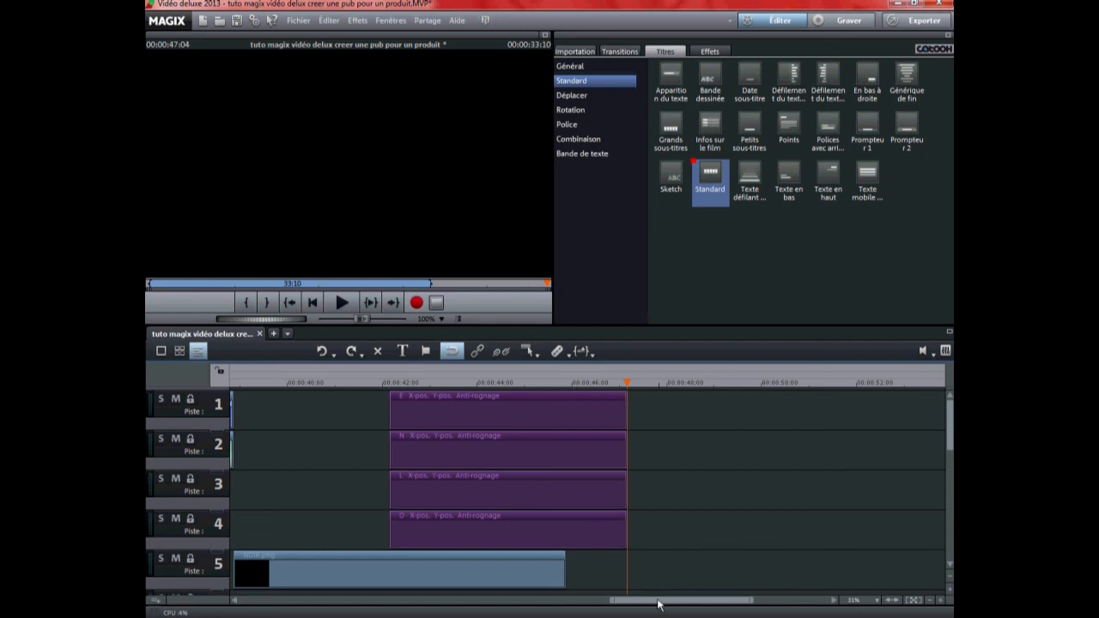
{"action": "left_click_drag", "start_coordinate": [659, 605], "coordinate": [552, 601]}
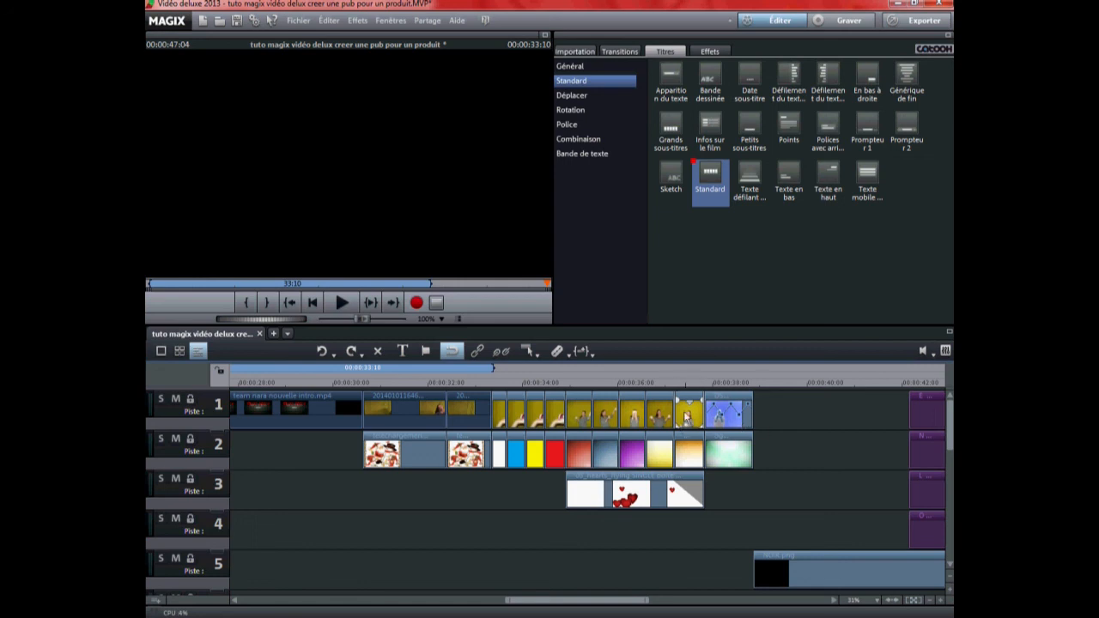
{"action": "left_click", "coordinate": [526, 383]}
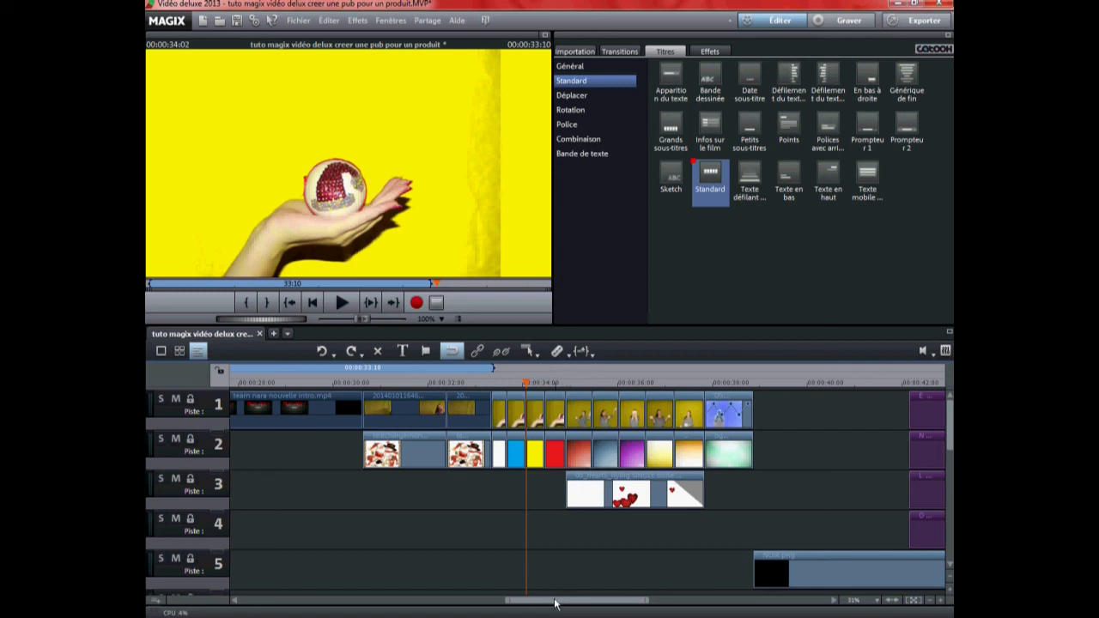
Play back the sequence of keyed clips from 00:00:34:02 and again from 00:00:33:17, on the blue background
{"action": "left_click_drag", "start_coordinate": [554, 604], "coordinate": [576, 604]}
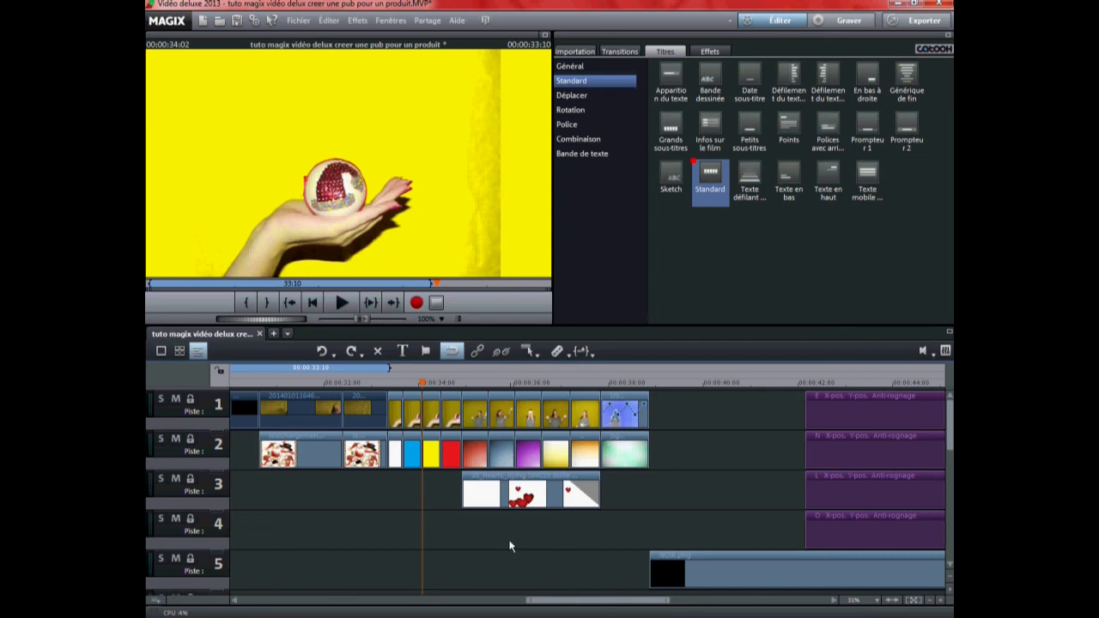
{"action": "left_click_drag", "start_coordinate": [584, 601], "coordinate": [601, 605]}
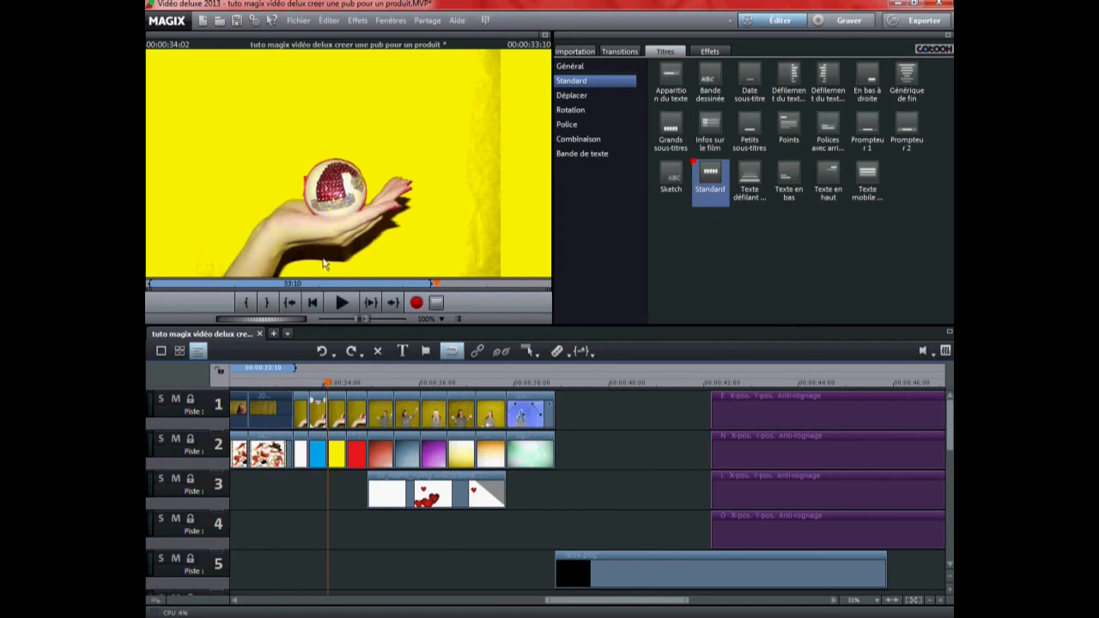
{"action": "left_click", "coordinate": [340, 302]}
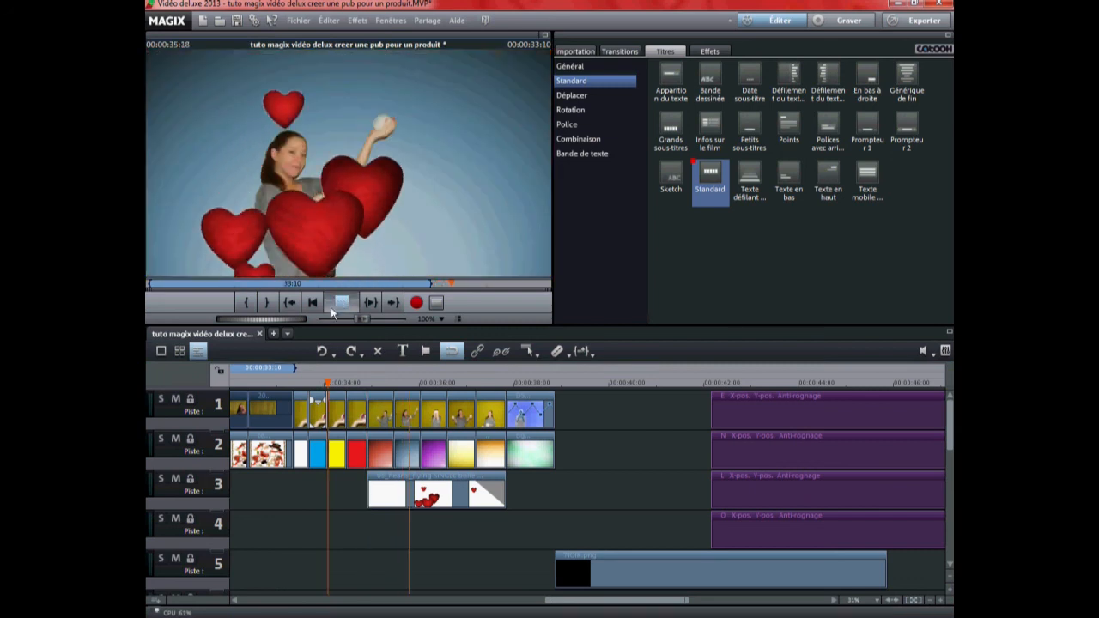
{"action": "left_click", "coordinate": [343, 305]}
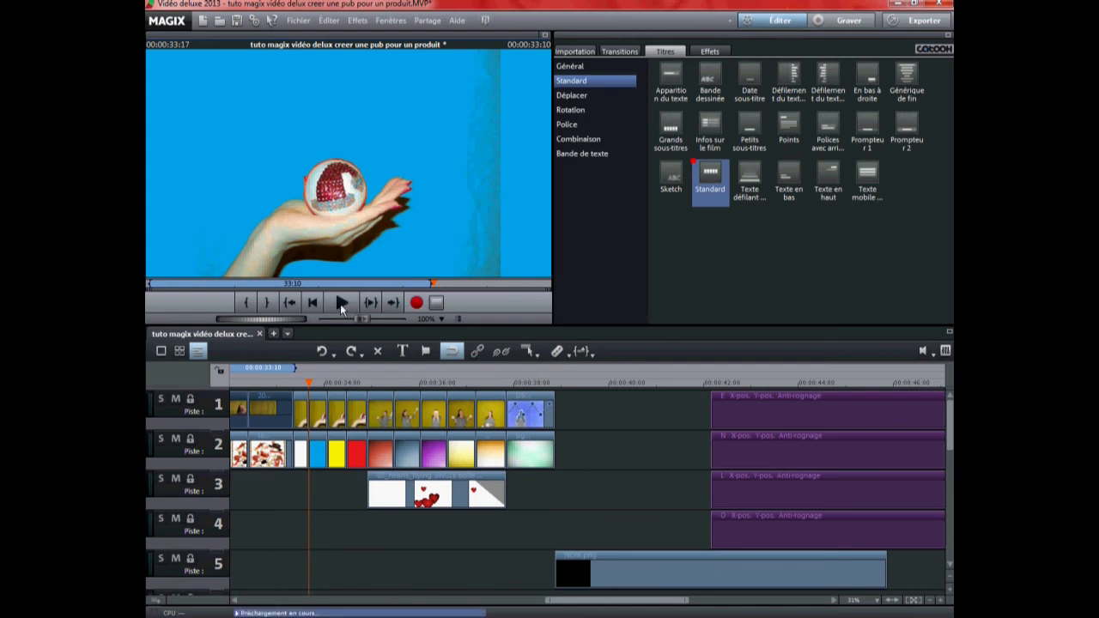
{"action": "left_click", "coordinate": [342, 306]}
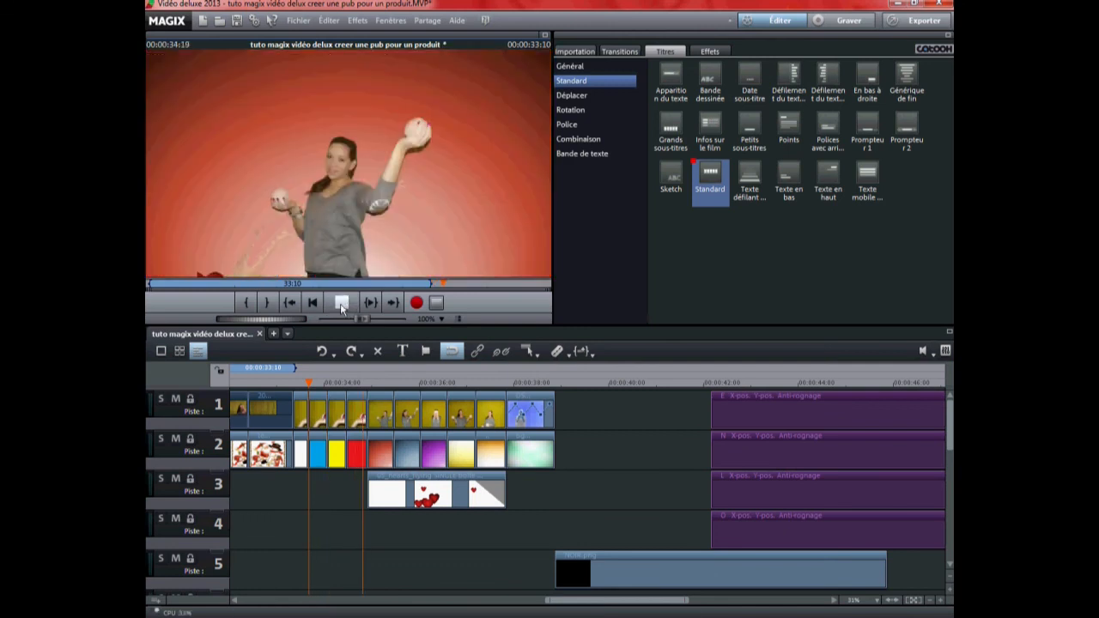
{"action": "left_click", "coordinate": [342, 305]}
Place the playhead at 00:00:47:04, at the end of the four letter titles
{"action": "left_click_drag", "start_coordinate": [589, 605], "coordinate": [652, 604]}
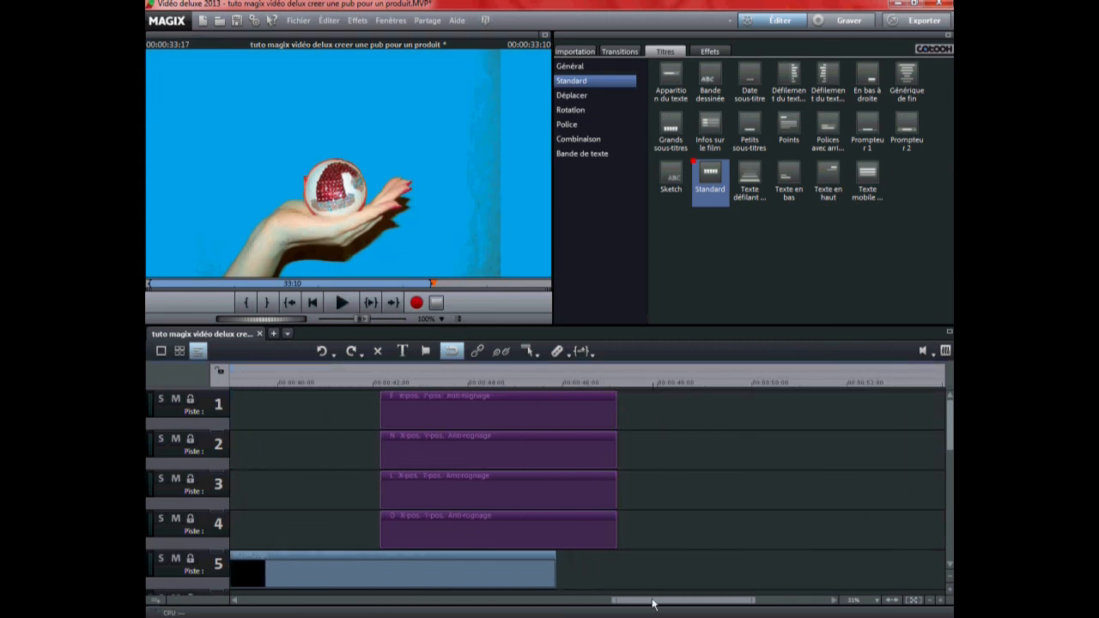
{"action": "left_click", "coordinate": [619, 384]}
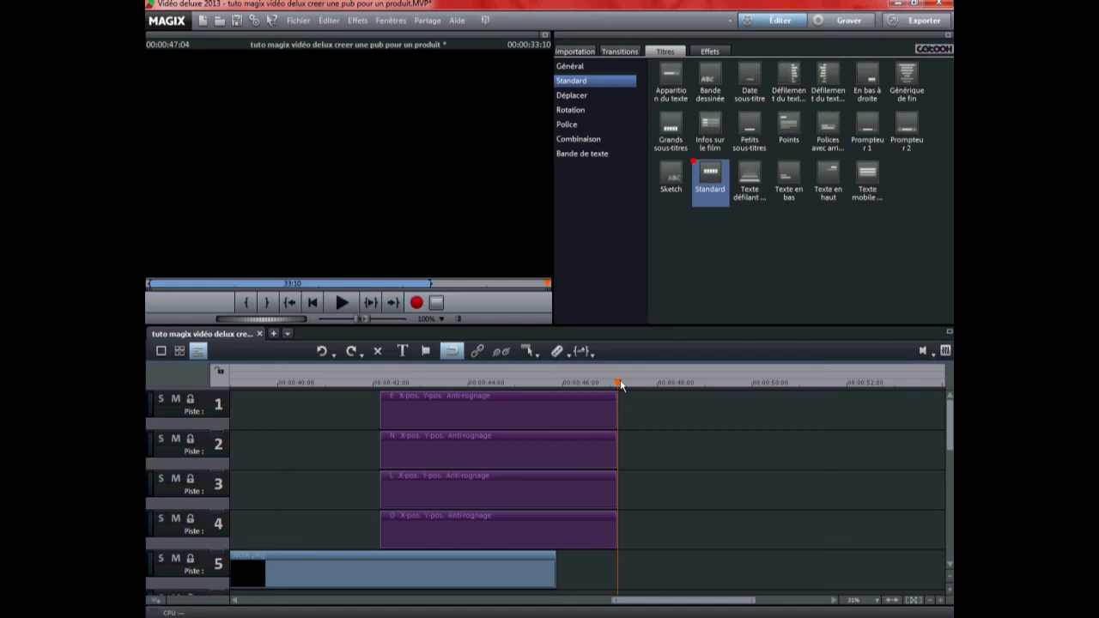
{"action": "left_click_drag", "start_coordinate": [658, 601], "coordinate": [650, 605]}
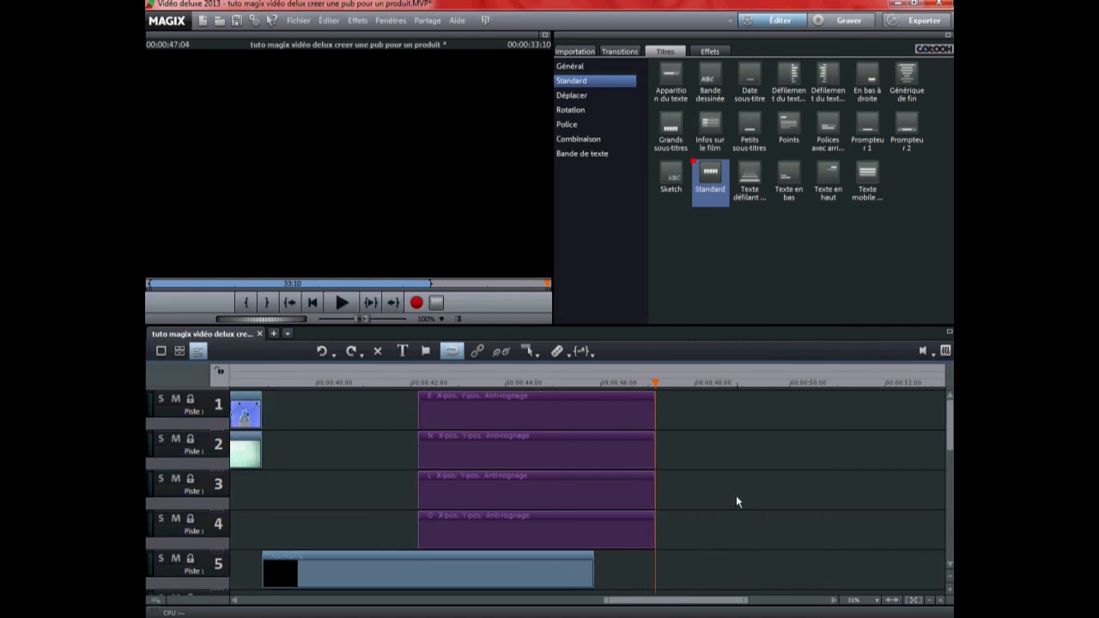
{"action": "left_click_drag", "start_coordinate": [685, 601], "coordinate": [653, 602]}
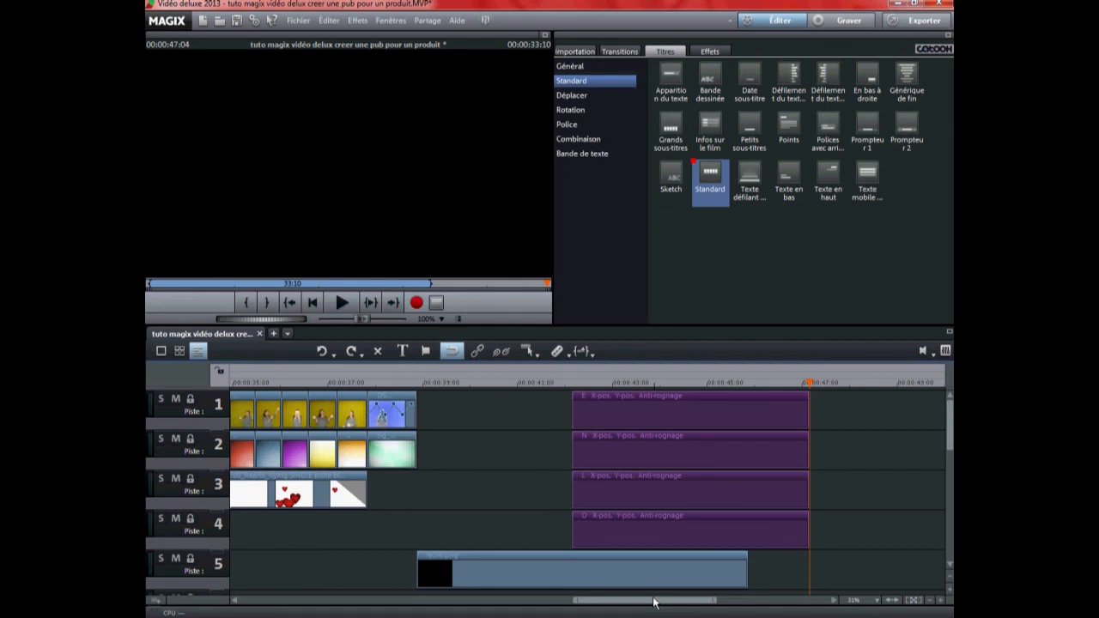